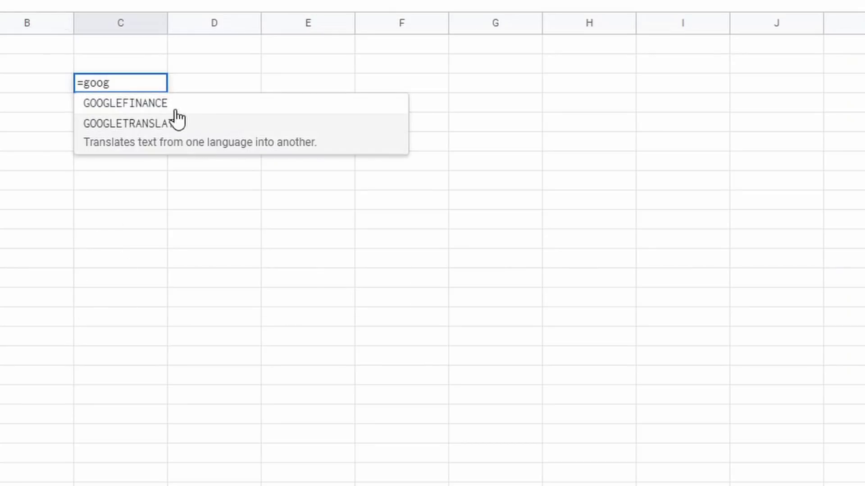
click(146, 110)
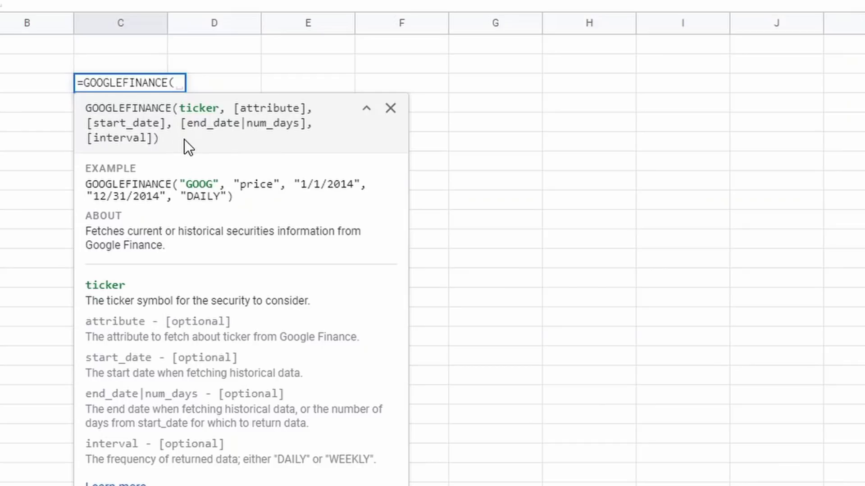
key(BackSpace)
key(BackSpace)
key(BackSpace)
key(BackSpace)
key(BackSpace)
key(BackSpace)
key(BackSpace)
key(BackSpace)
key(BackSpace)
key(BackSpace)
key(BackSpace)
key(BackSpace)
key(BackSpace)
key(BackSpace)
key(BackSpace)
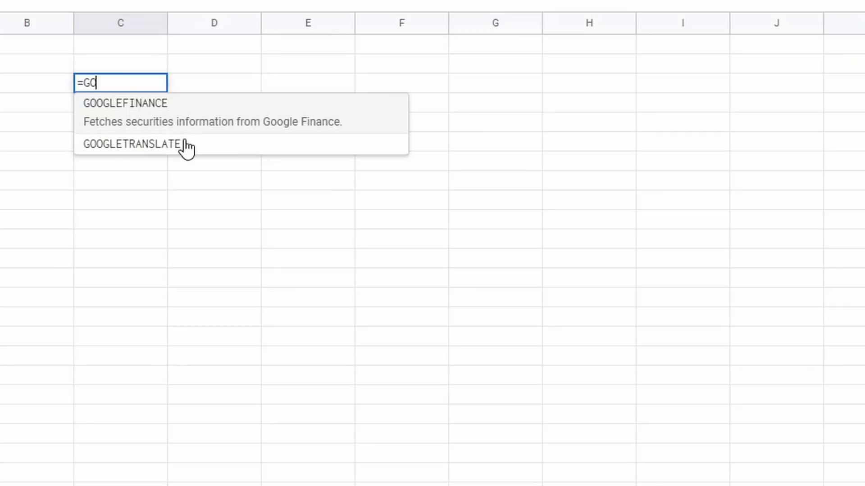
click(482, 354)
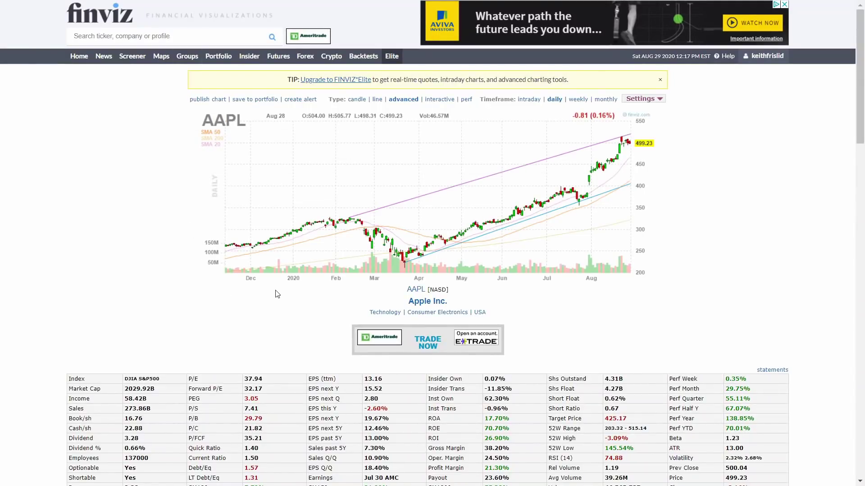
scroll(557, 265, down, 1)
scroll(556, 266, down, 1)
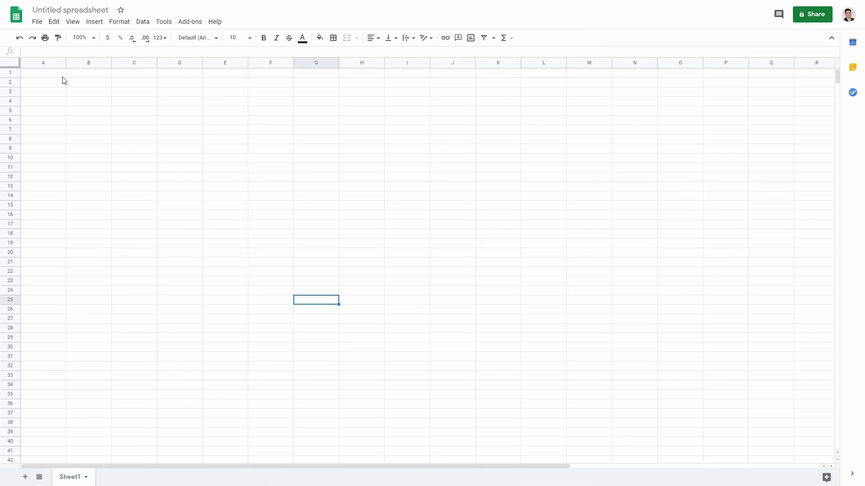
Merge cells A1:C2 and enter the title "Think Stocks" in the merged cell.
drag(41, 73, 148, 84)
click(10, 139)
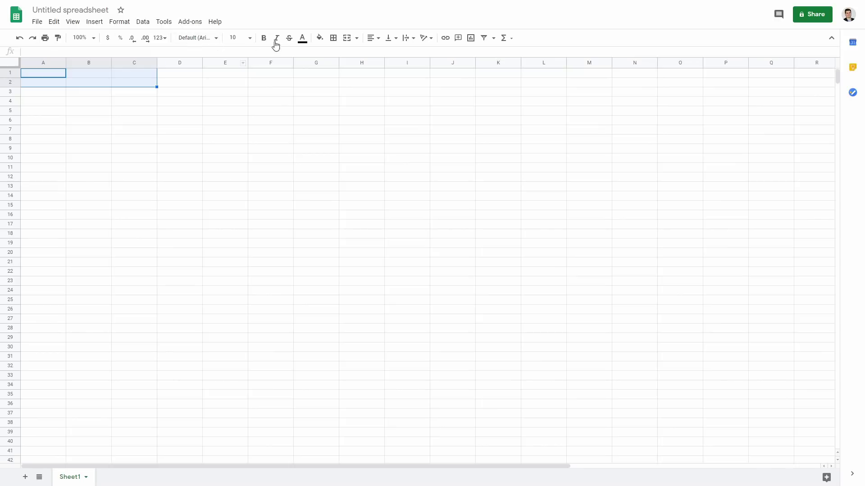
click(351, 39)
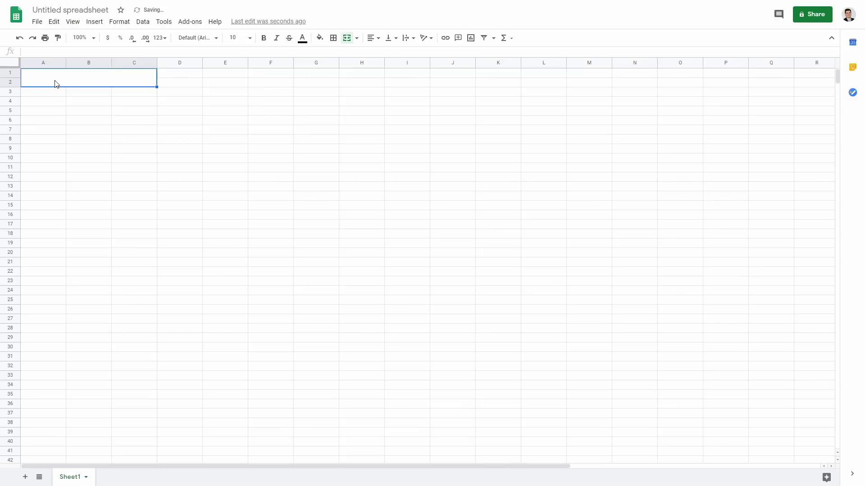
text(TH)
key(BackSpace)
key(BackSpace)
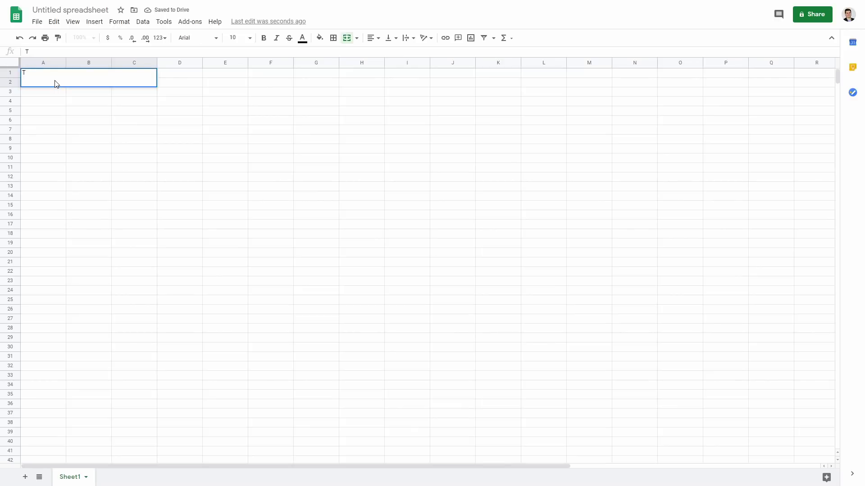
text(hink Stocks)
click(100, 144)
Format the "Think Stocks" title with font size 24, centered horizontally and bold.
click(70, 84)
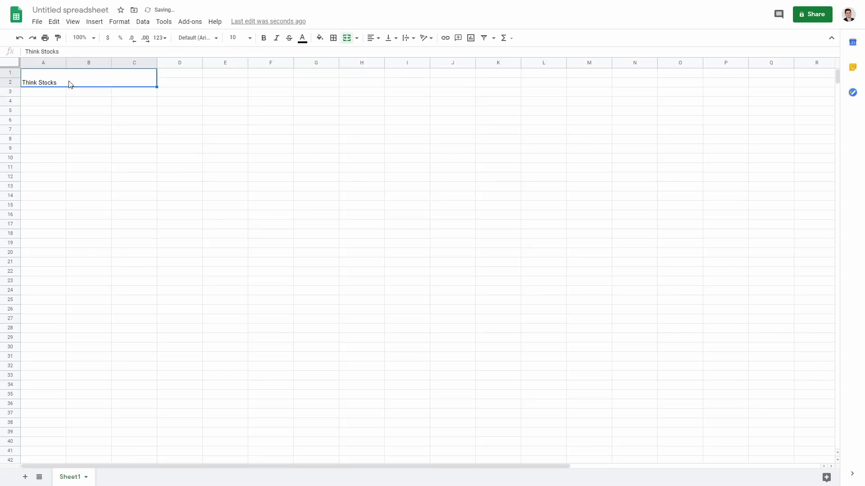
click(251, 38)
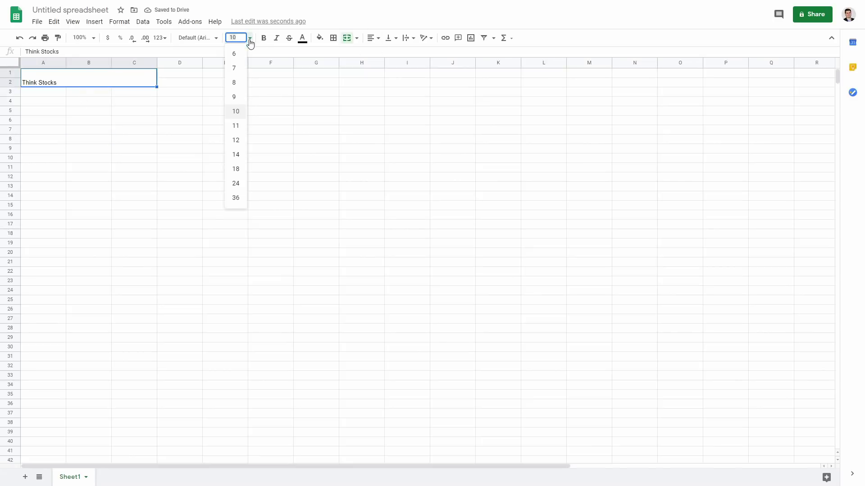
click(233, 183)
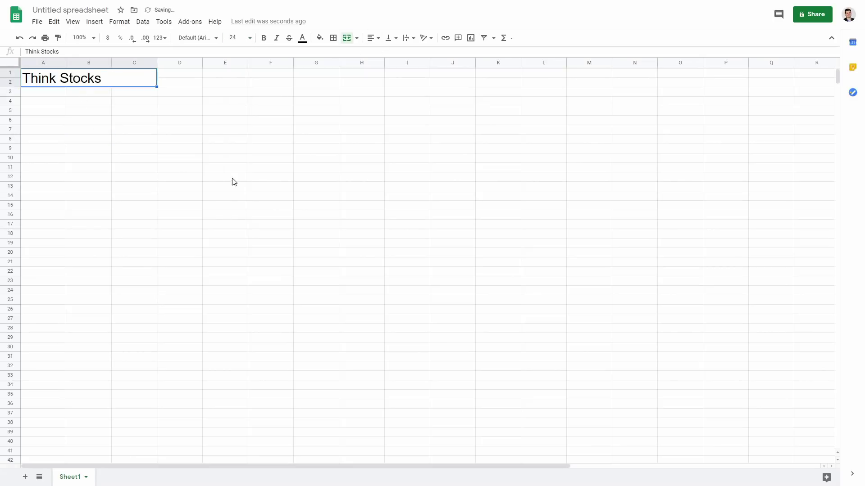
click(372, 38)
click(382, 53)
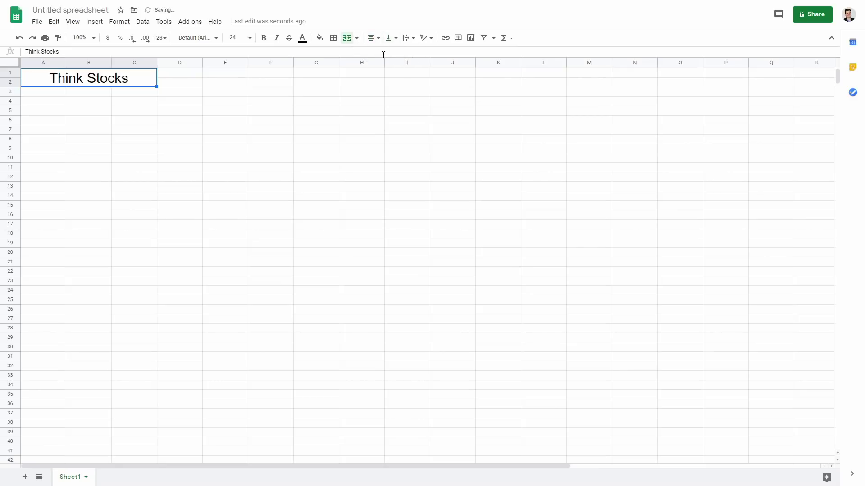
click(264, 38)
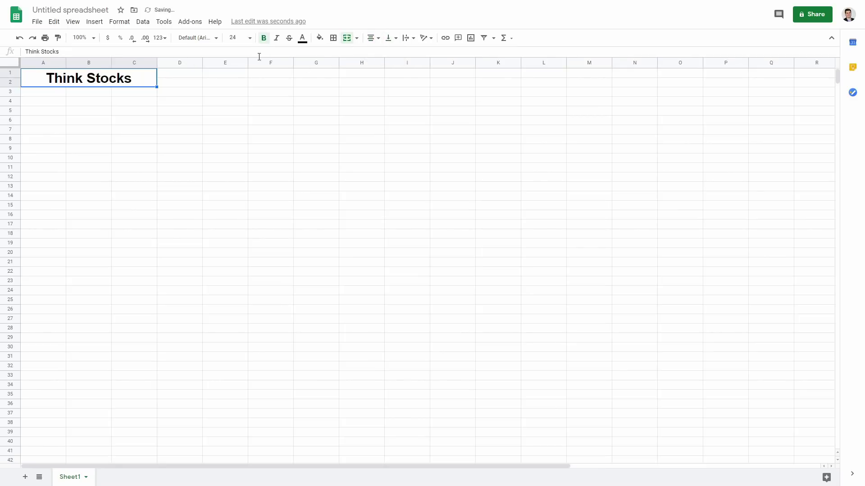
click(292, 125)
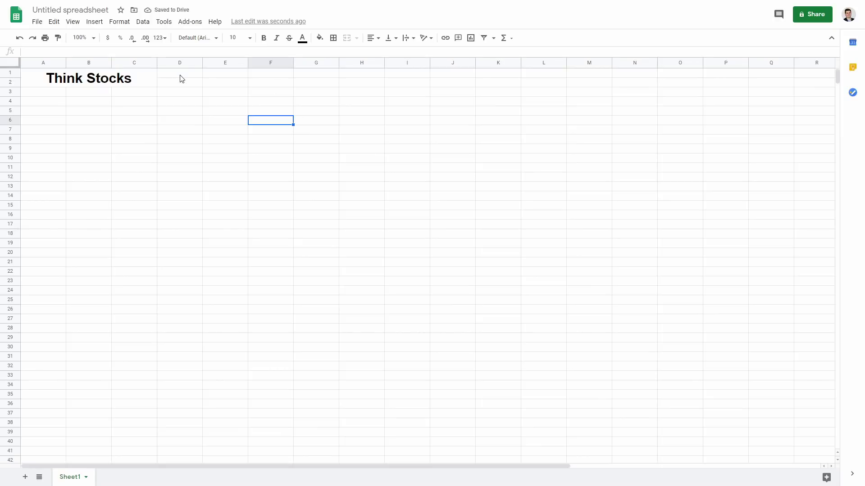
Merge cells D1:E1 and enter the label "YouTube Channel" in the merged cell.
drag(180, 77, 236, 79)
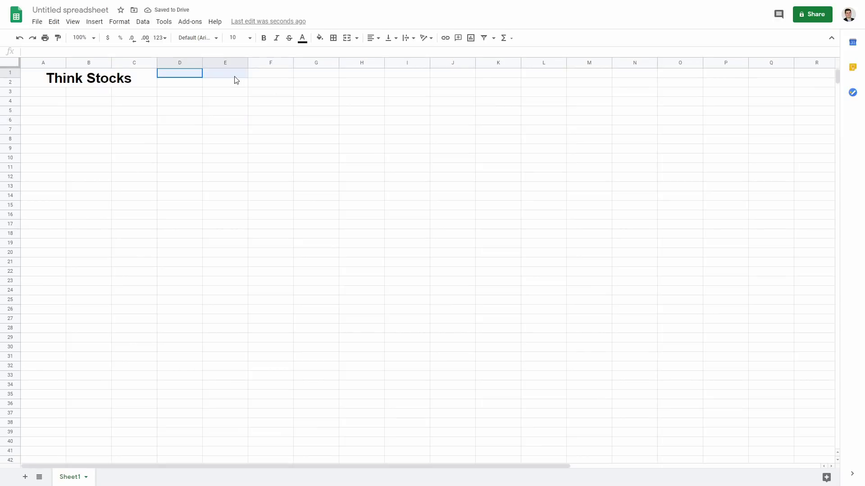
click(347, 38)
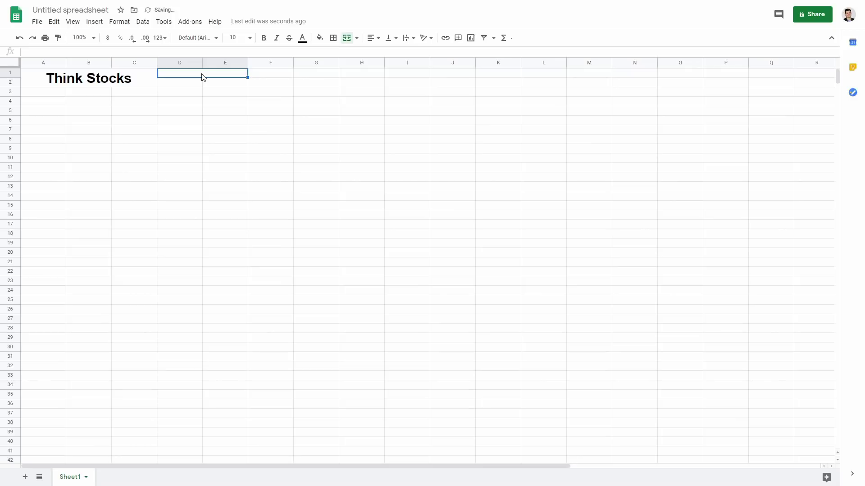
text(YouTube Channel)
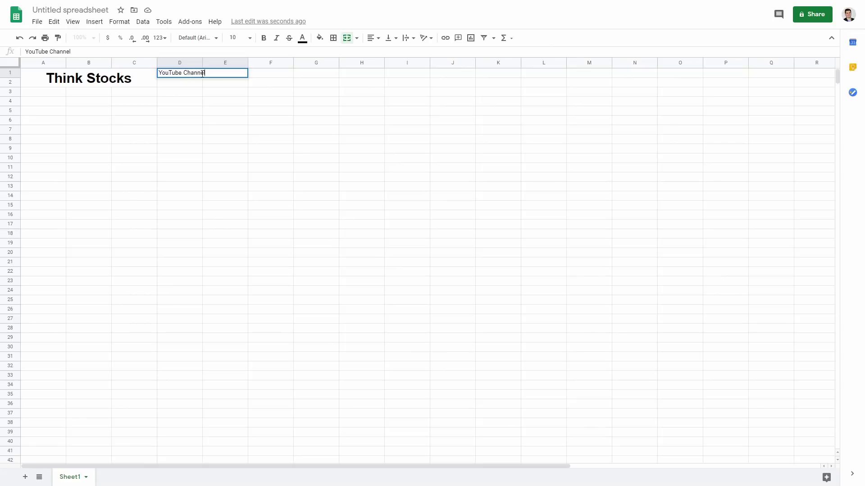
click(203, 130)
Center the "YouTube Channel" label horizontally and make it bold.
click(202, 74)
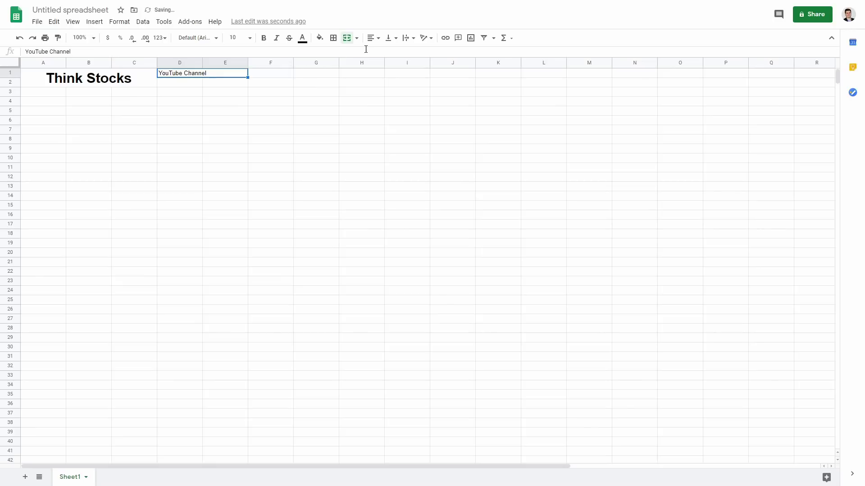
click(373, 37)
click(382, 53)
click(264, 38)
Enter the label "Instargam Page" in cell D2 and merge cells D2:E2.
drag(195, 83, 220, 84)
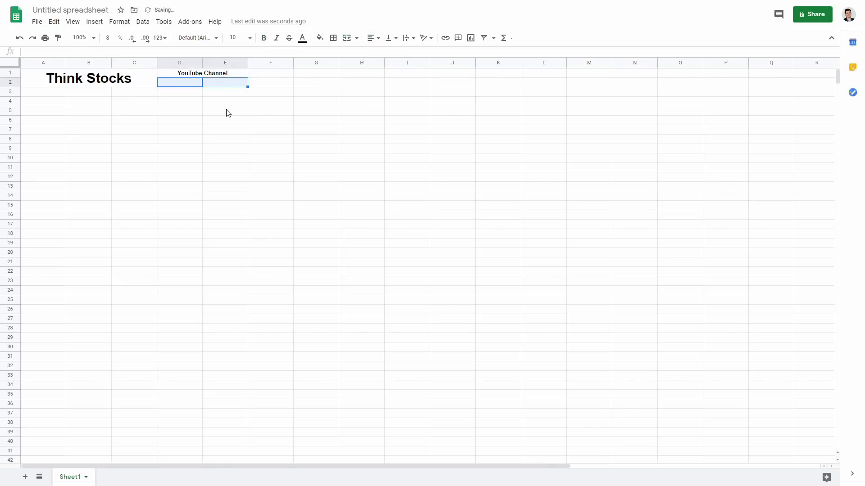
text(In)
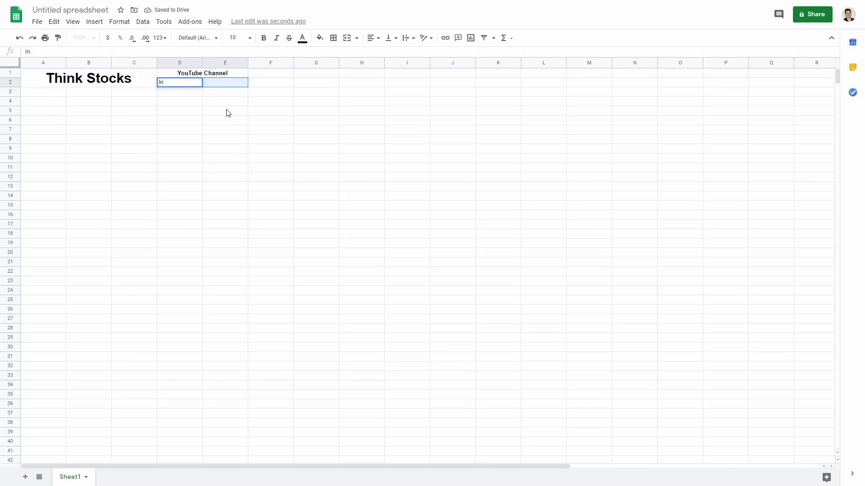
text(stargam Page)
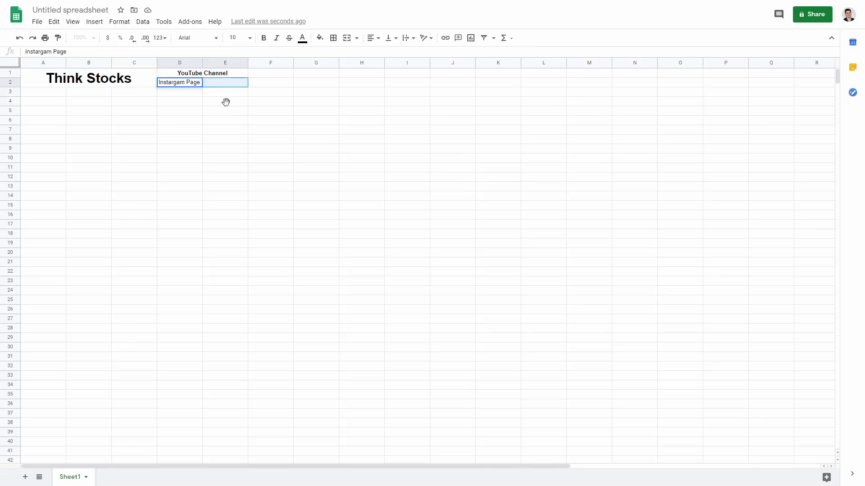
click(225, 108)
drag(194, 86, 212, 82)
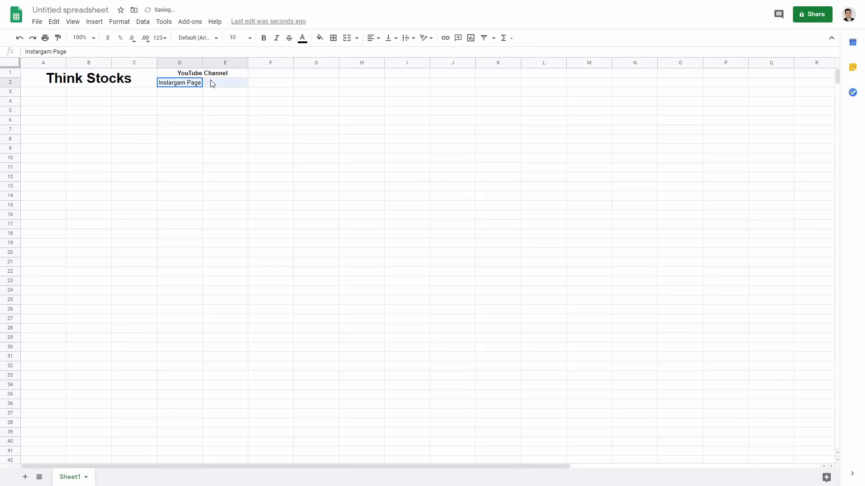
click(346, 38)
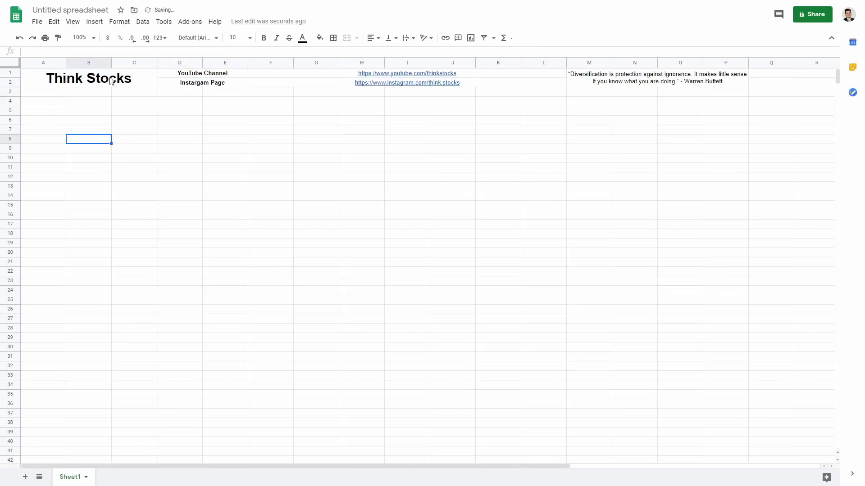
Freeze the first two rows of the sheet and check that the header holds when scrolling.
drag(9, 73, 6, 81)
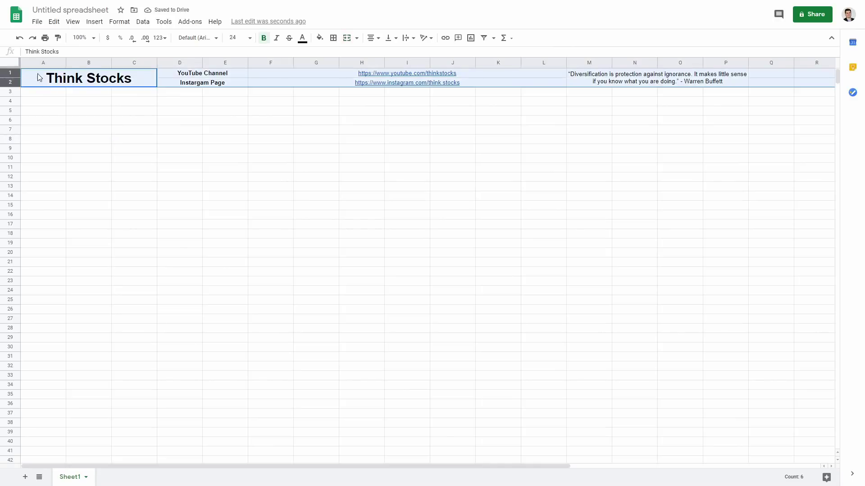
click(73, 22)
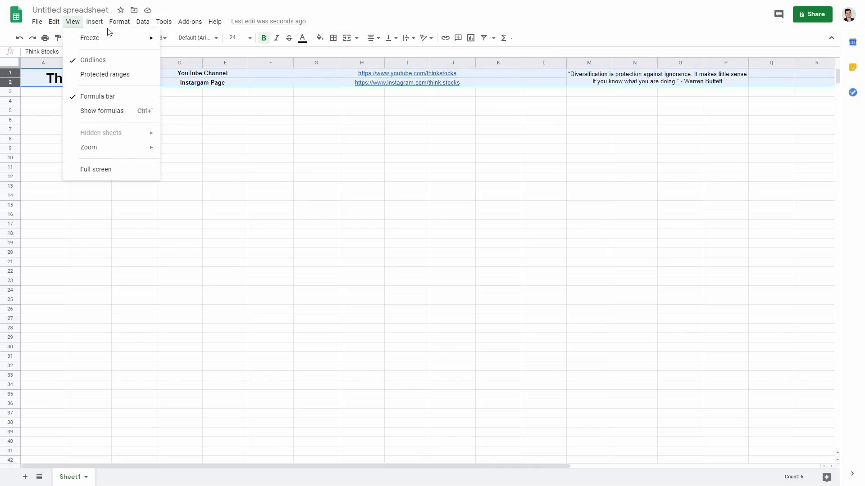
mouse_move(112, 39)
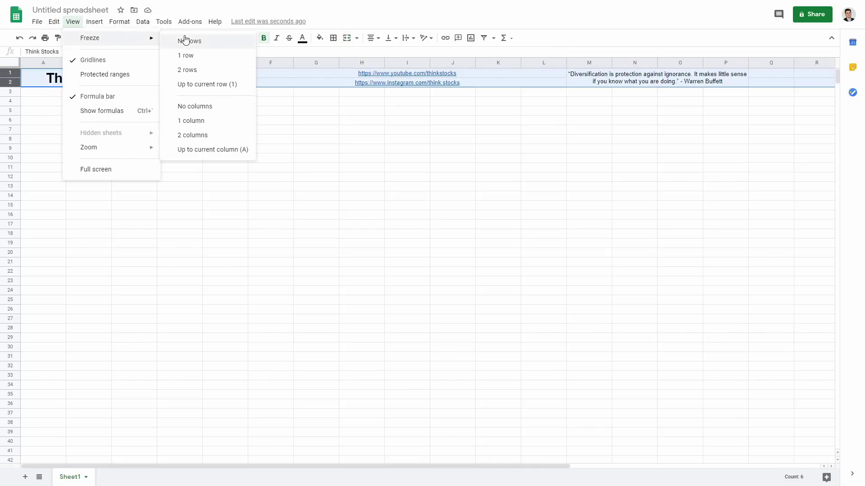
click(194, 71)
click(117, 121)
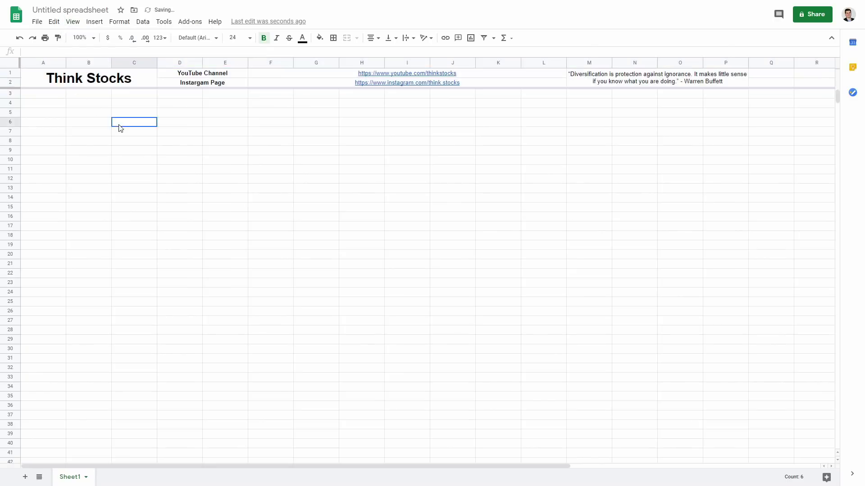
scroll(65, 131, down, 20)
scroll(64, 157, up, 20)
Freeze the sheet's columns from A up to and including column C.
drag(52, 93, 135, 94)
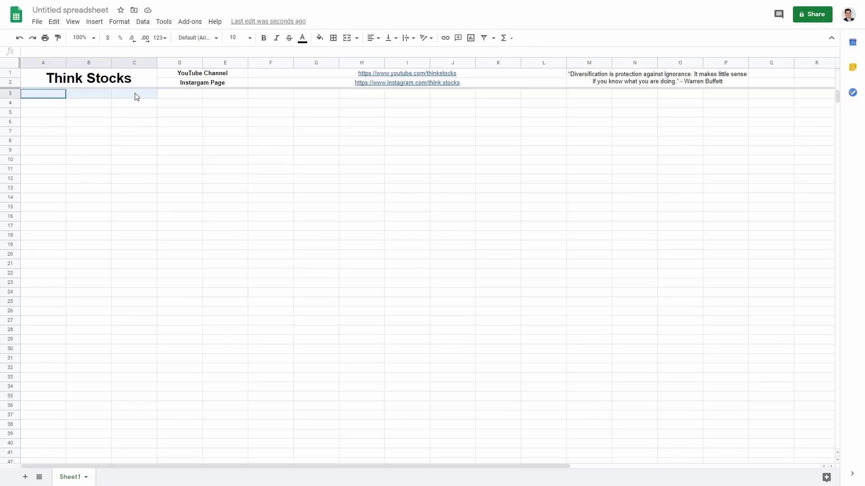
drag(41, 63, 127, 62)
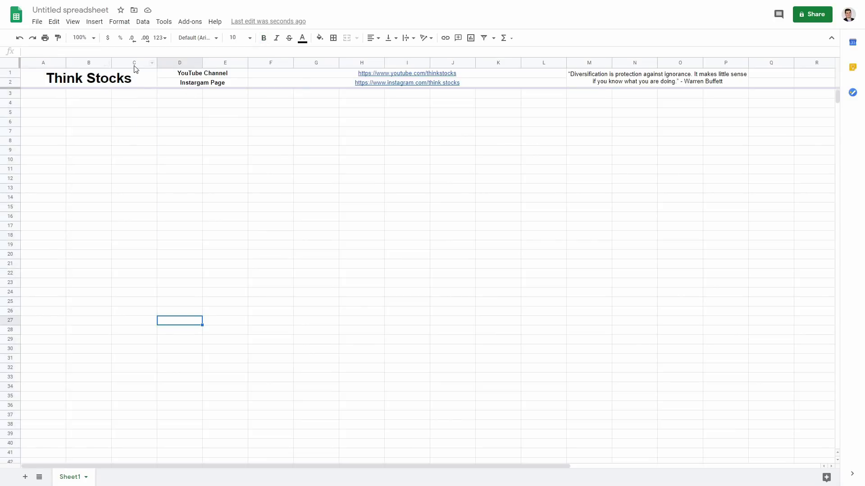
click(134, 65)
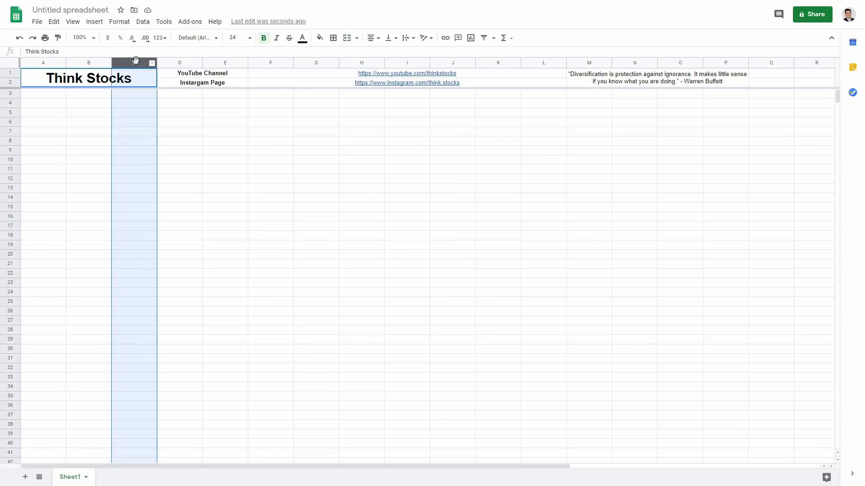
click(73, 21)
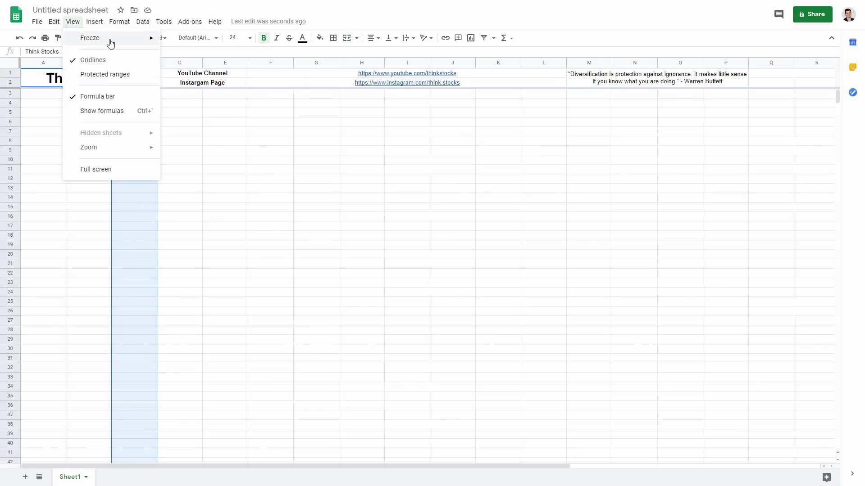
mouse_move(110, 39)
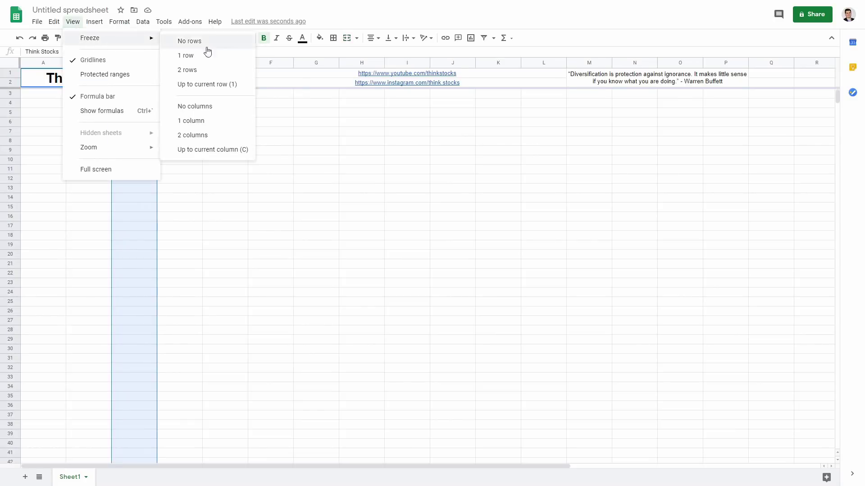
click(219, 154)
click(201, 153)
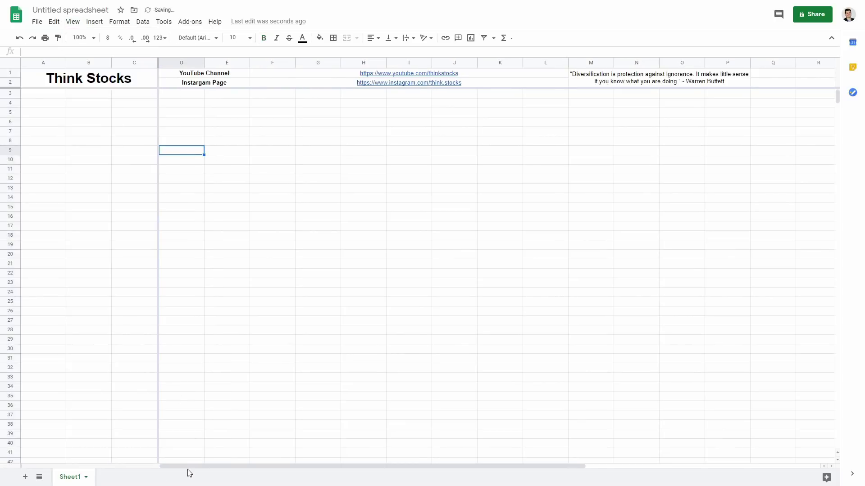
drag(188, 466, 144, 449)
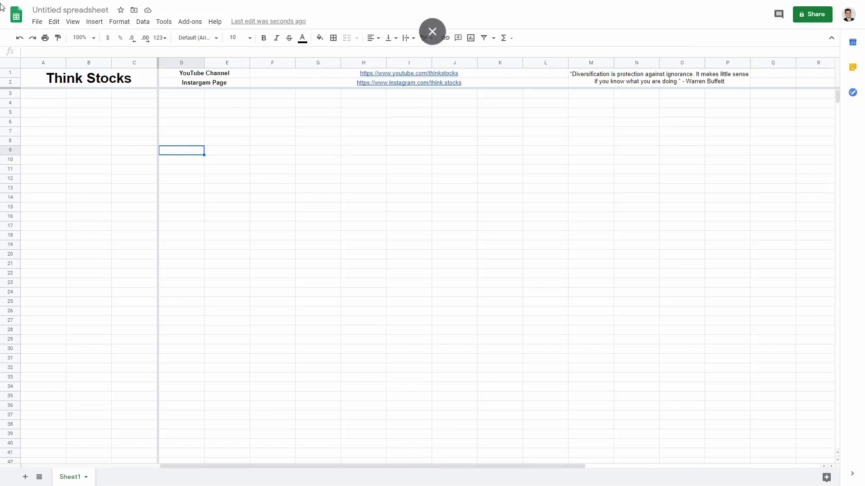
Enter the column headers "Symbol", "Share" and "Purchase" in cells A3 through C3.
click(38, 93)
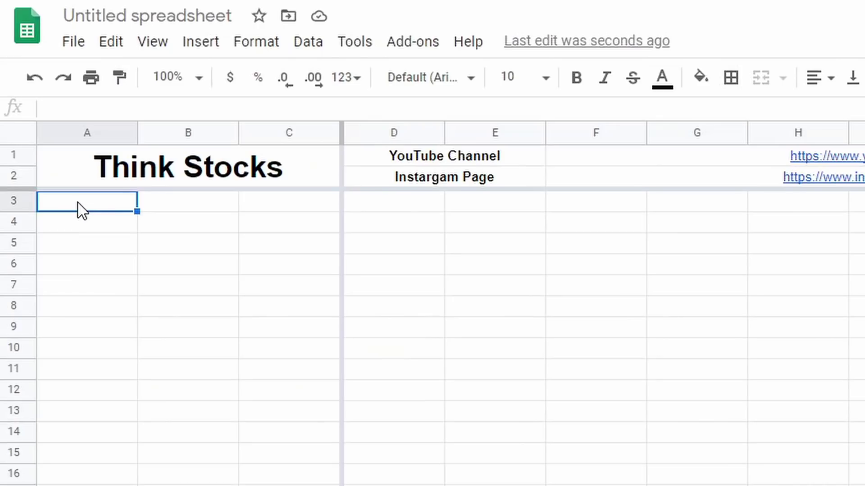
text(S)
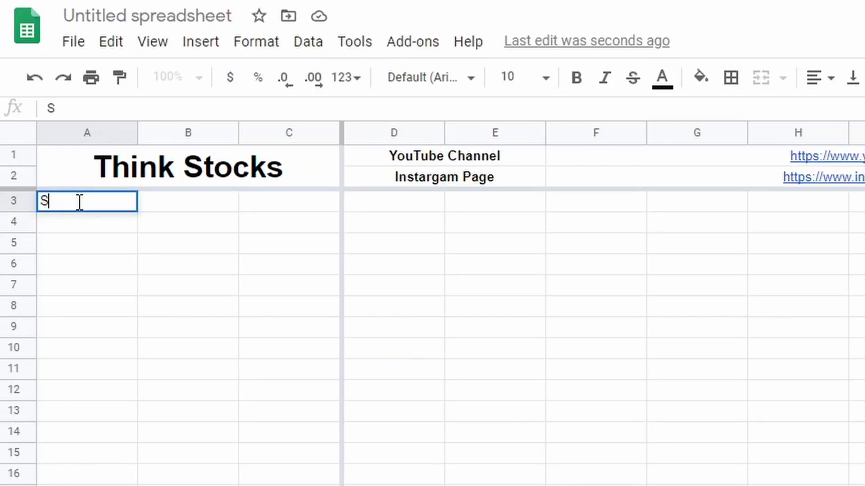
text(ymb)
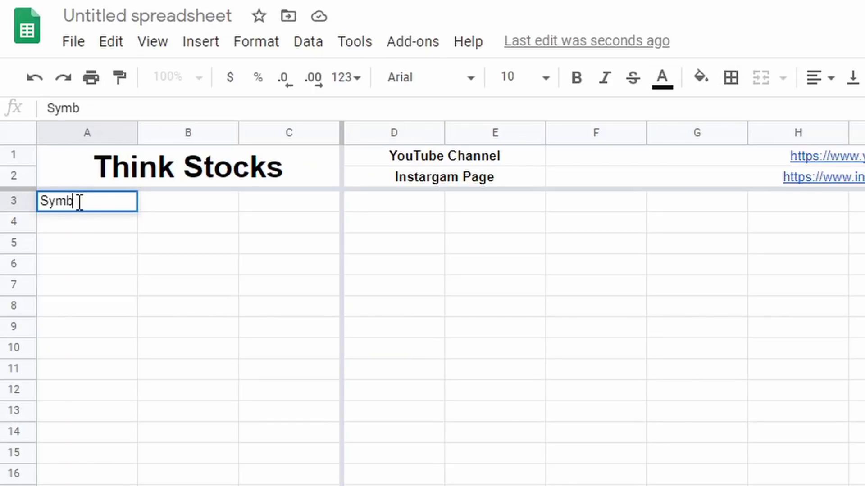
text(ol)
key(Tab)
text(Share)
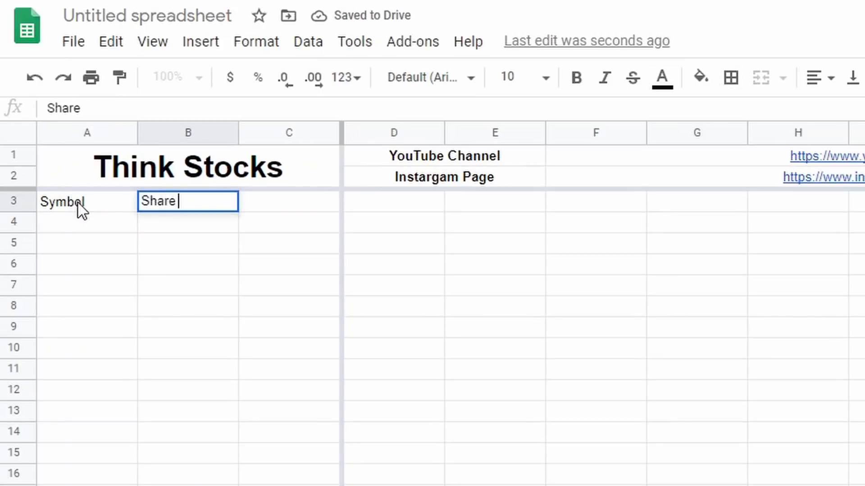
key(Tab)
text(P)
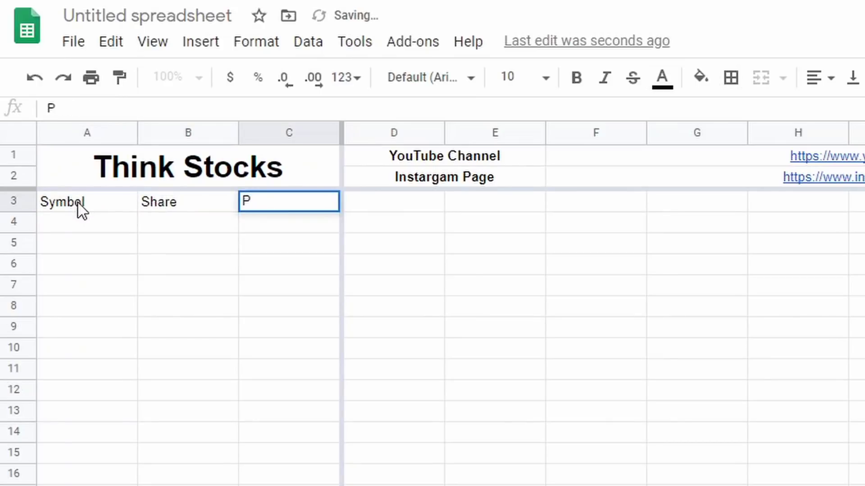
text(ur)
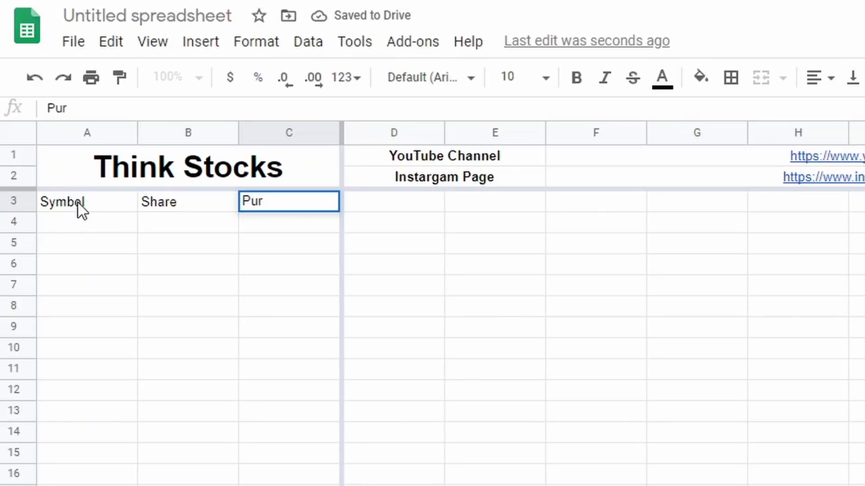
text(chase)
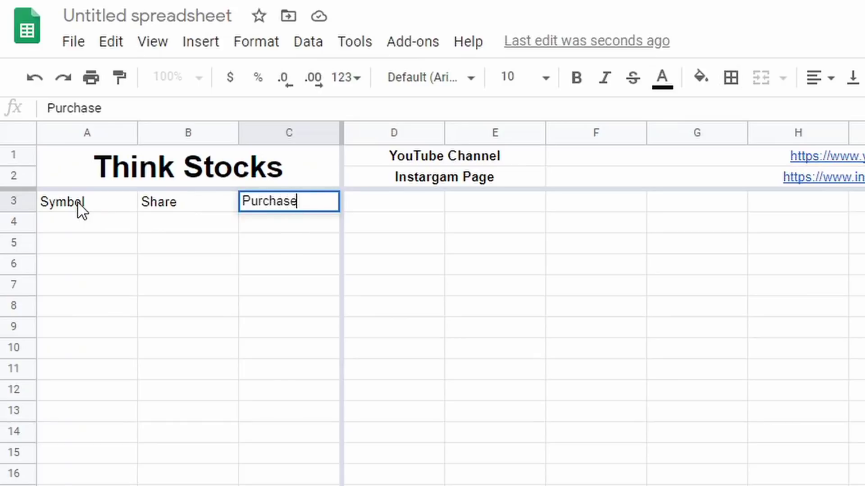
Change the header in cell B3 to "Shares".
key(shift+Tab)
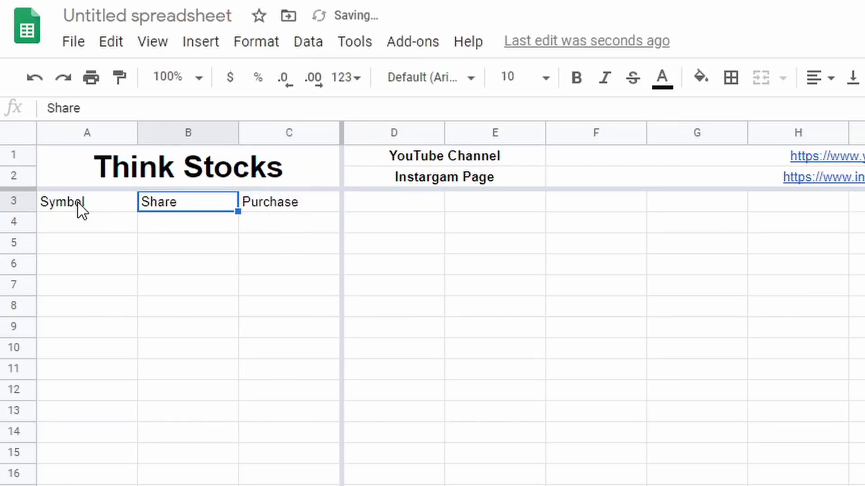
text(Shares)
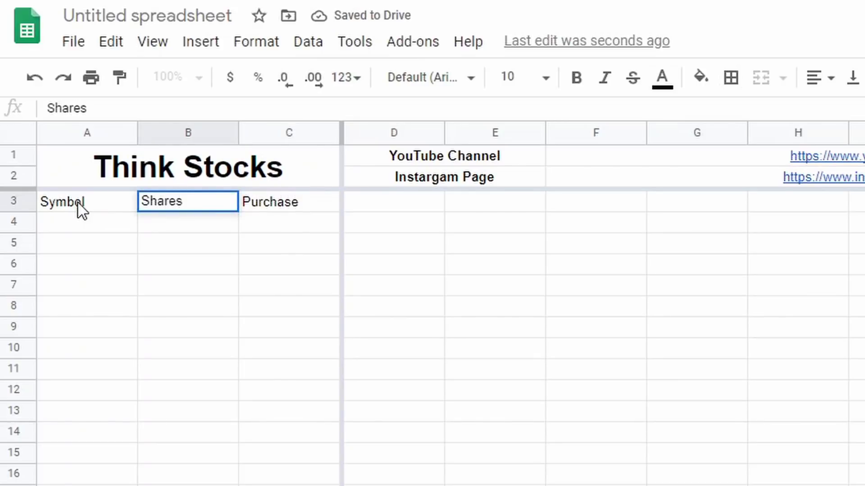
key(Tab)
key(Tab)
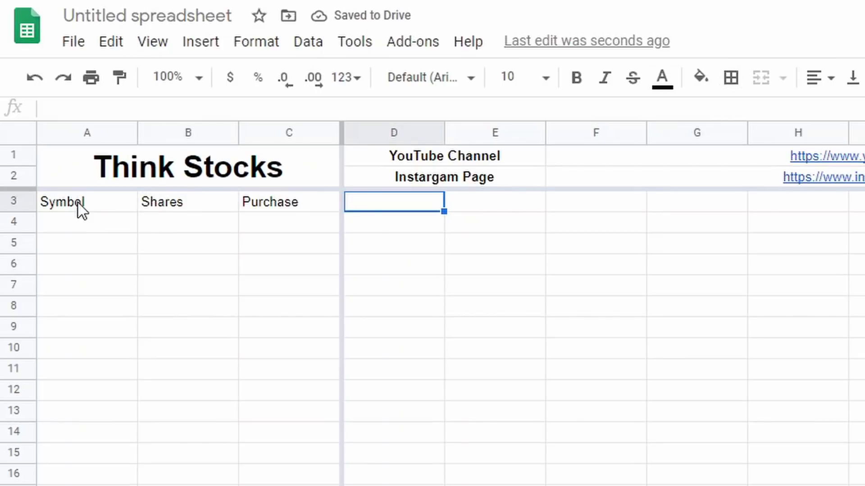
Enter the column headers "Market Price" in cell D3 and "Cost" in cell E3.
text(Ma)
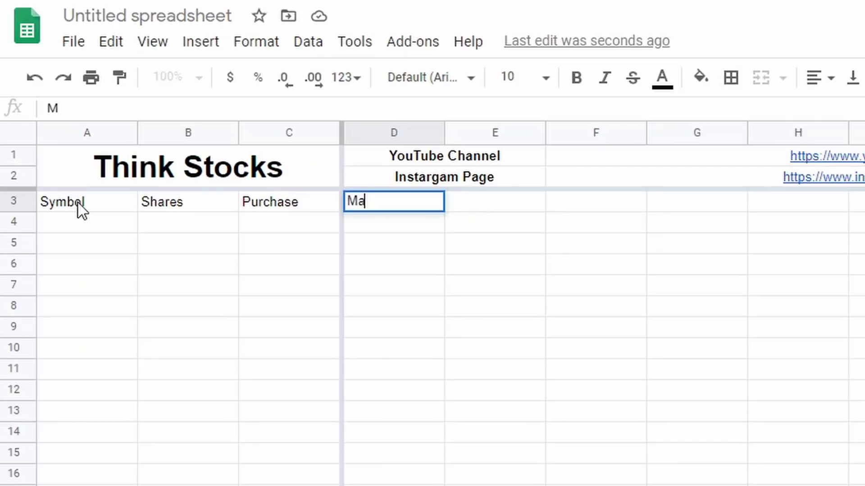
text(rket Price)
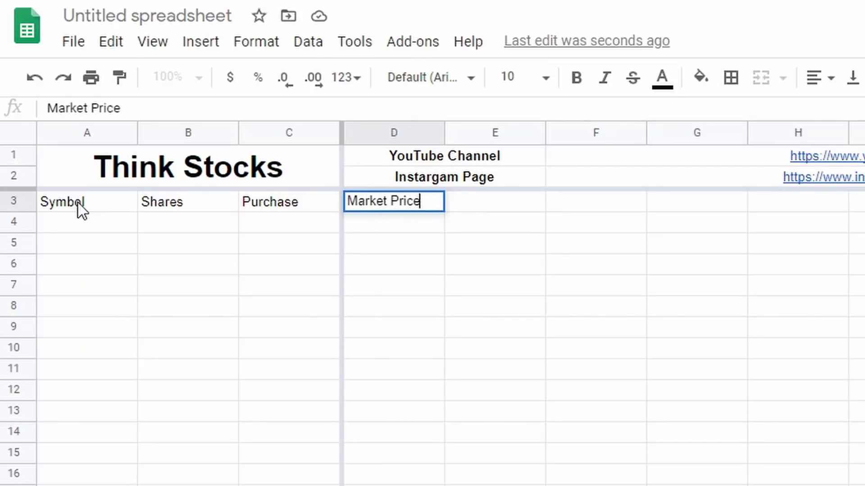
key(Tab)
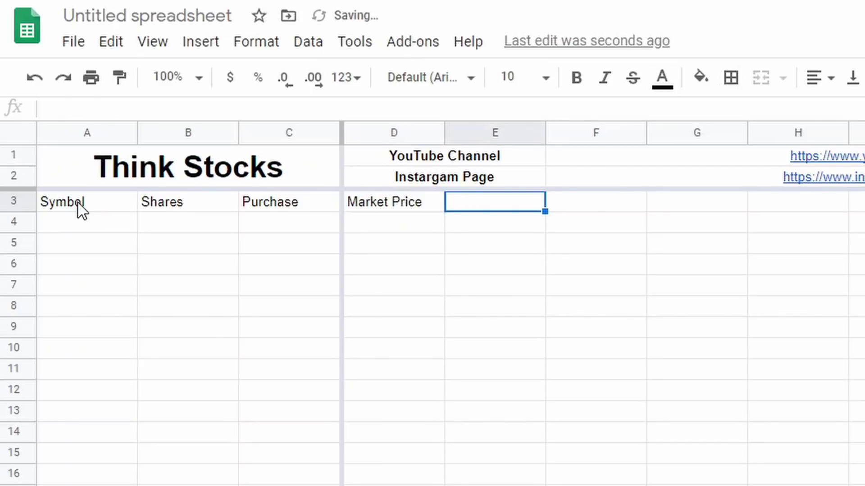
text(Cost)
key(Tab)
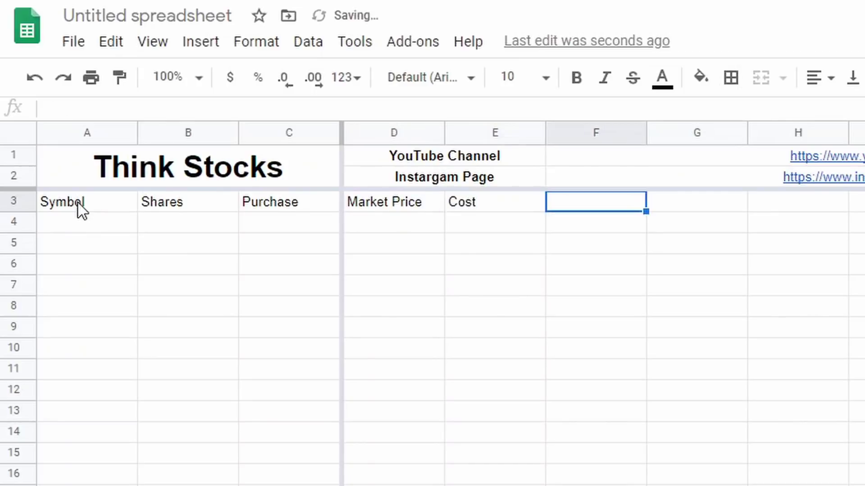
Enter the column headers "Market Value" in cell F3 and "Dollar Gain" in cell G3.
text(Ma)
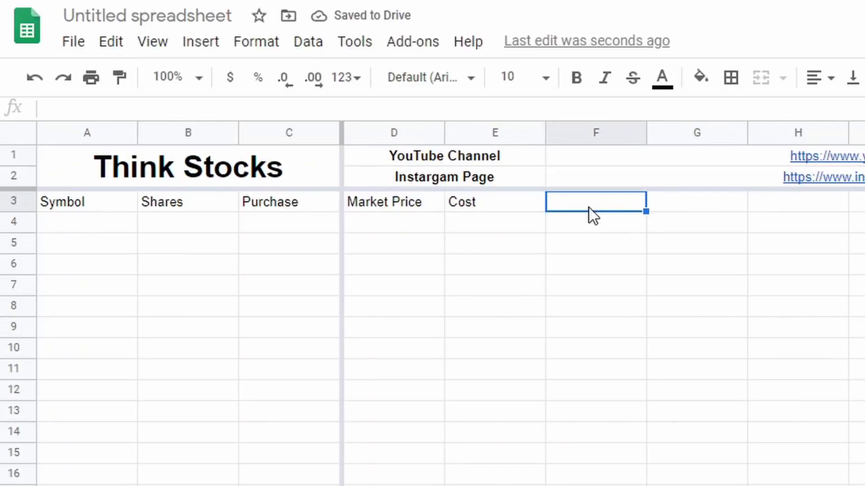
text(Ma)
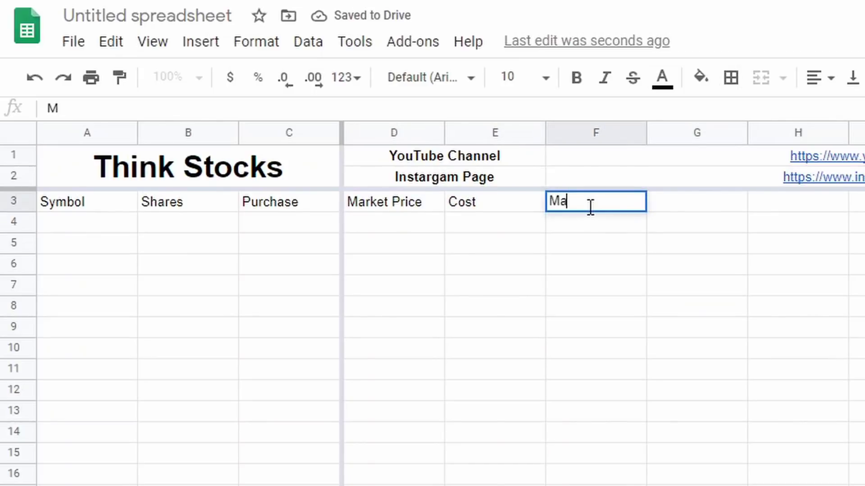
text(rket Value)
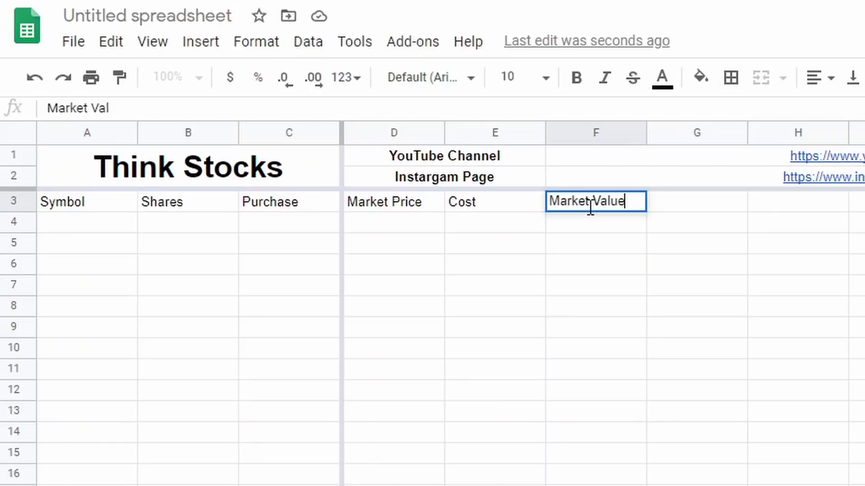
key(Tab)
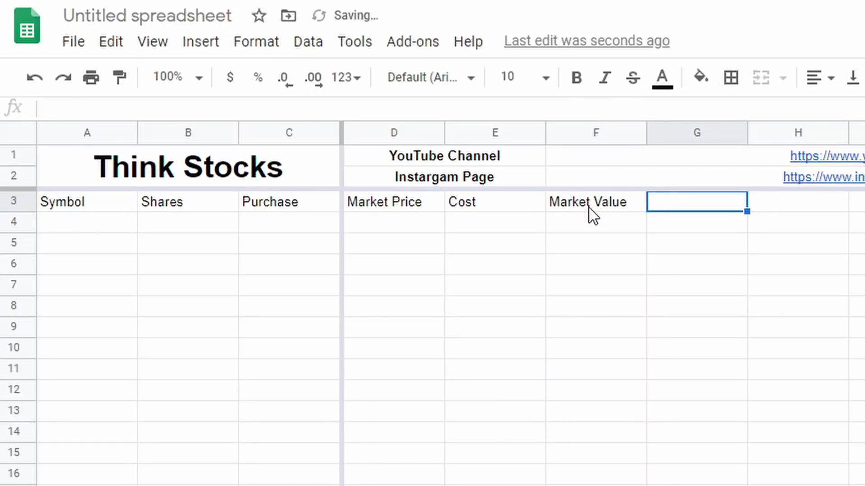
text(Do)
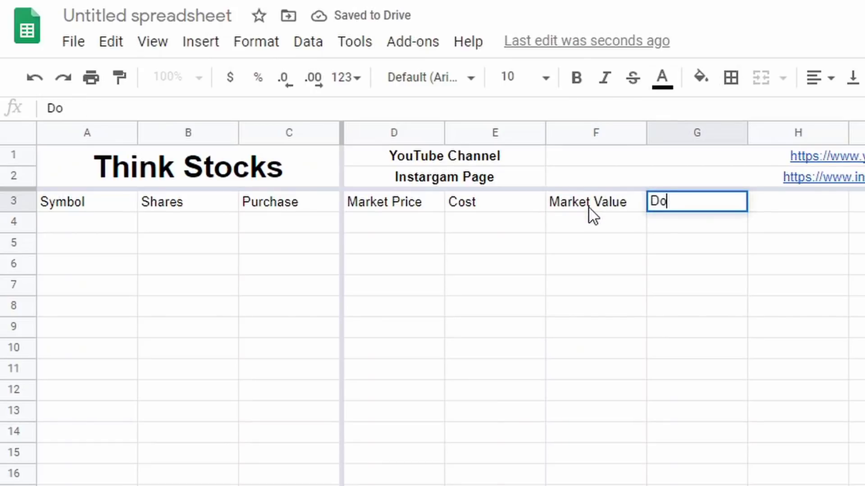
text(llar Gain)
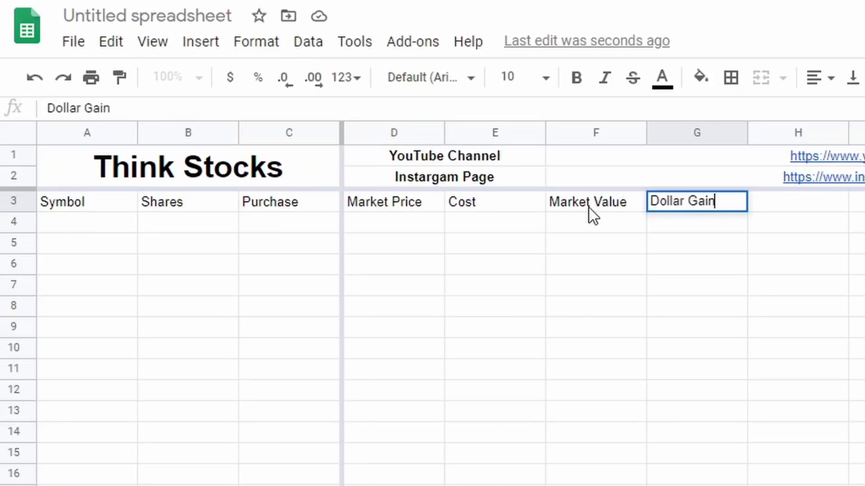
key(Tab)
Enter the column headers "Growth" in cell H3 and "Divdend $" in cell I3.
text(Growth)
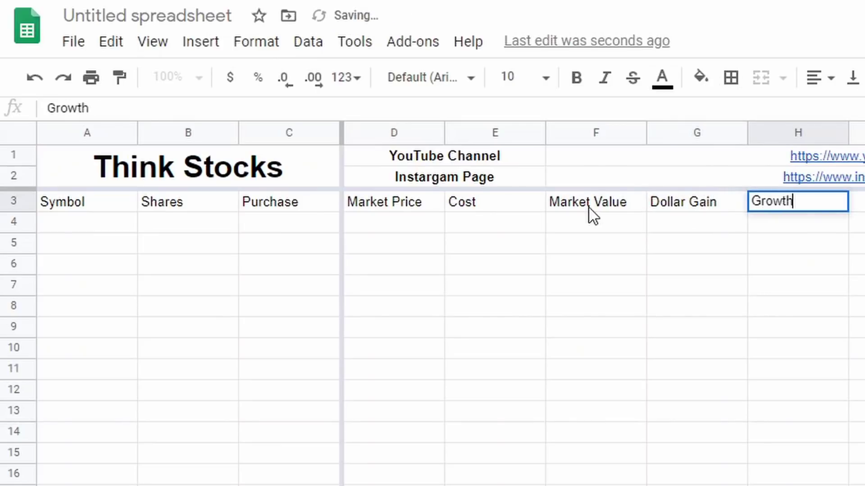
key(Tab)
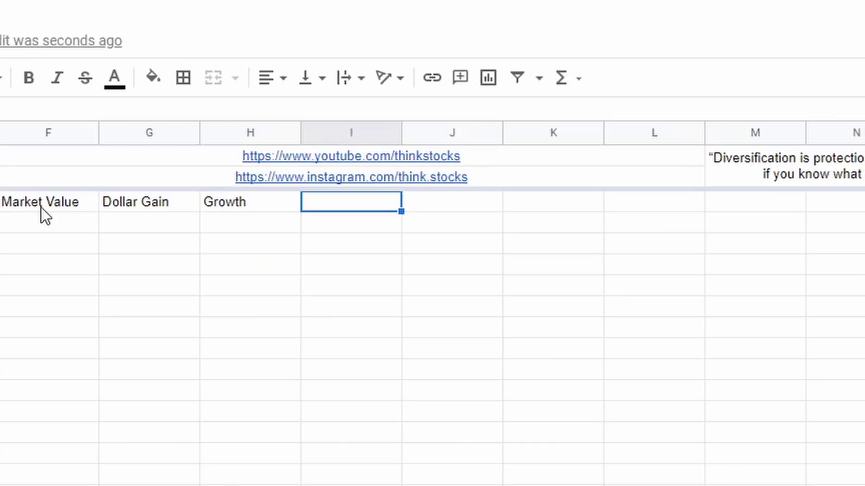
text(Div)
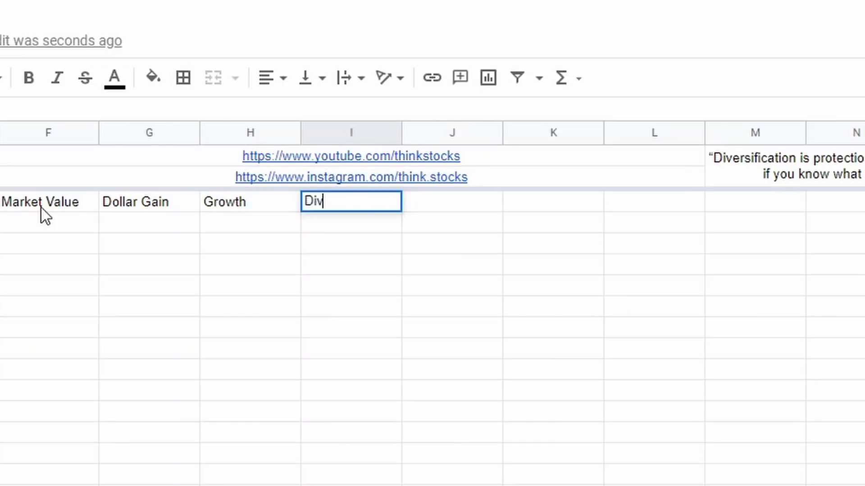
text(dend $)
key(Tab)
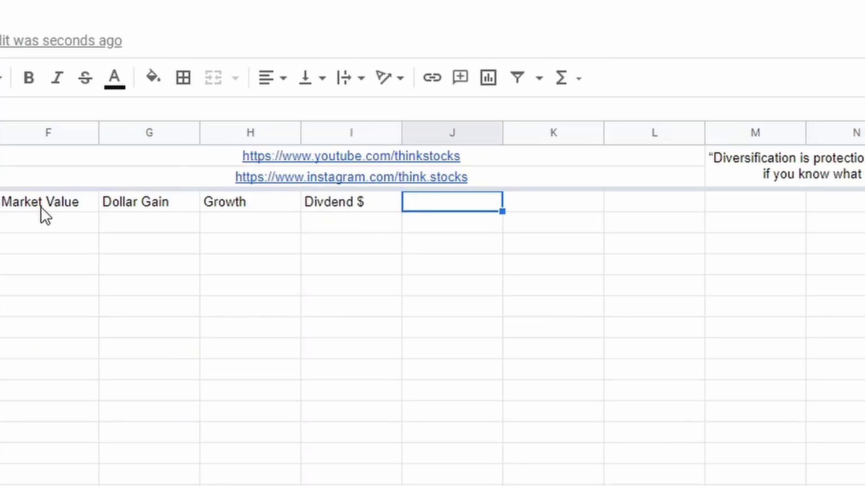
Enter the column headers "Payout" in cell J3 and "Div. Income" in cell K3.
text(P)
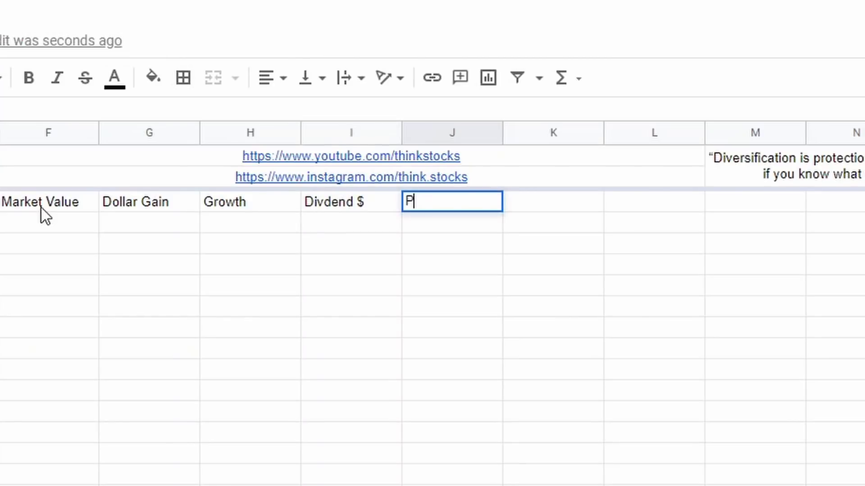
text(ayout)
key(Tab)
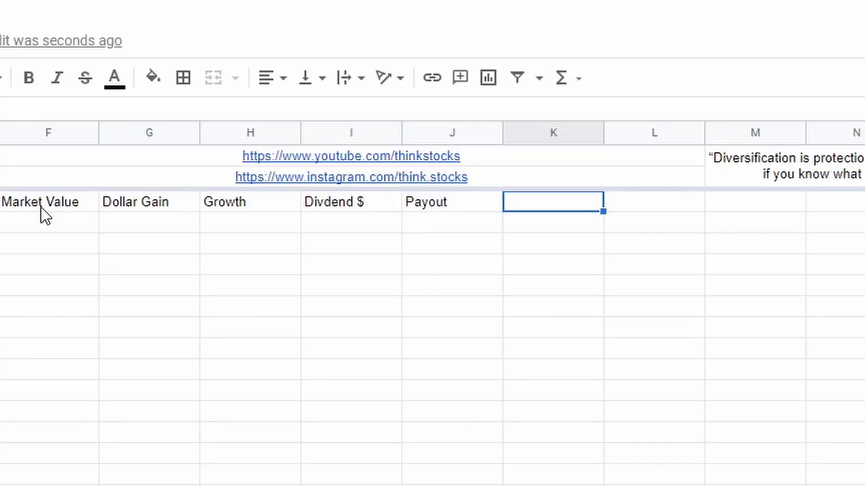
text(Divid)
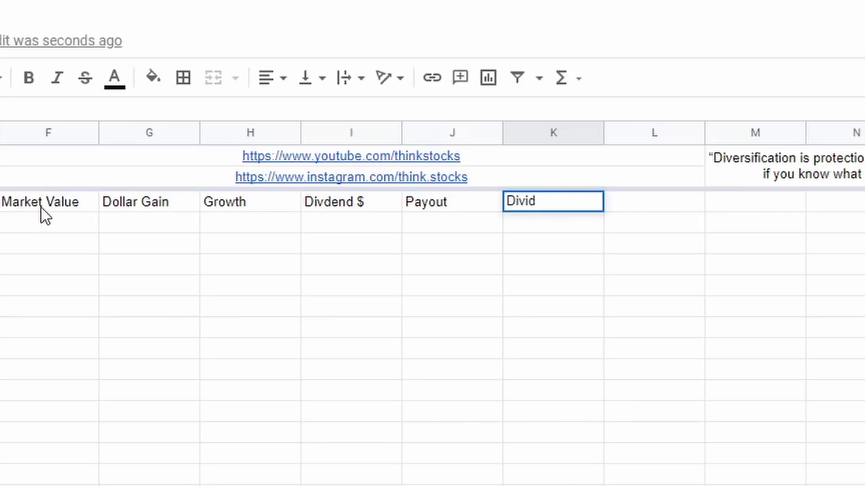
key(BackSpace)
text(. Income)
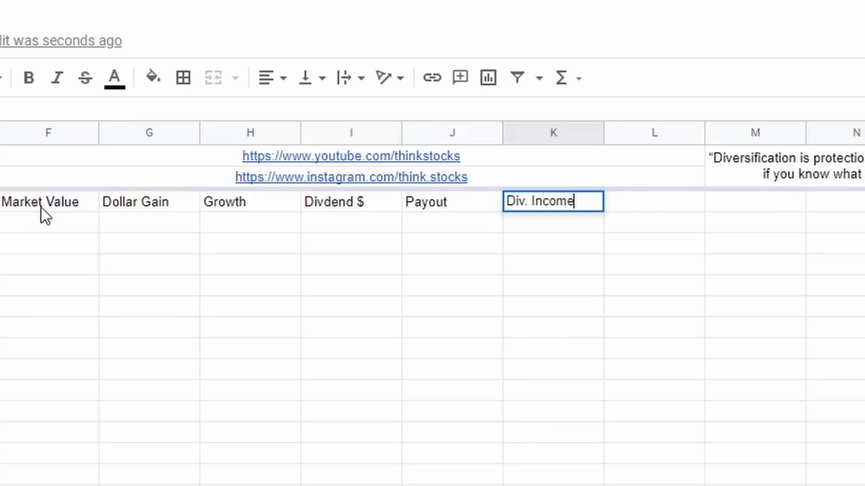
key(Tab)
Enter the column header "Company Name" in cell L3.
text(Comap)
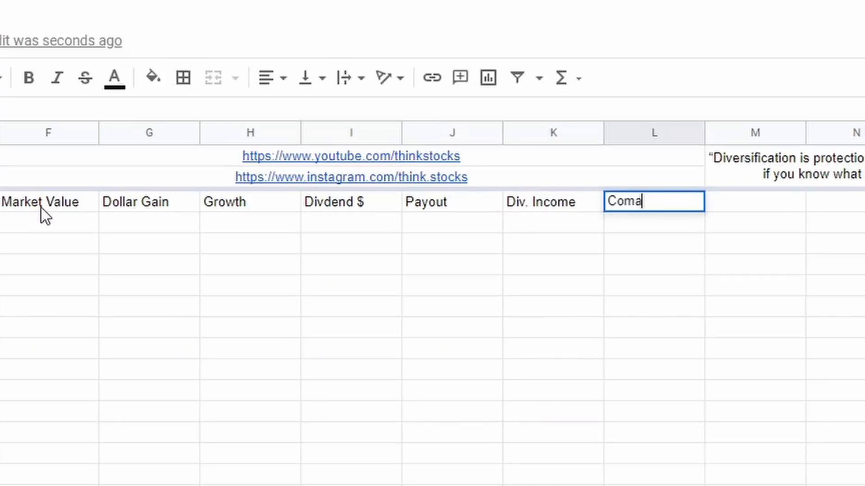
key(BackSpace)
text(pqny)
key(BackSpace)
key(BackSpace)
text(ny Name)
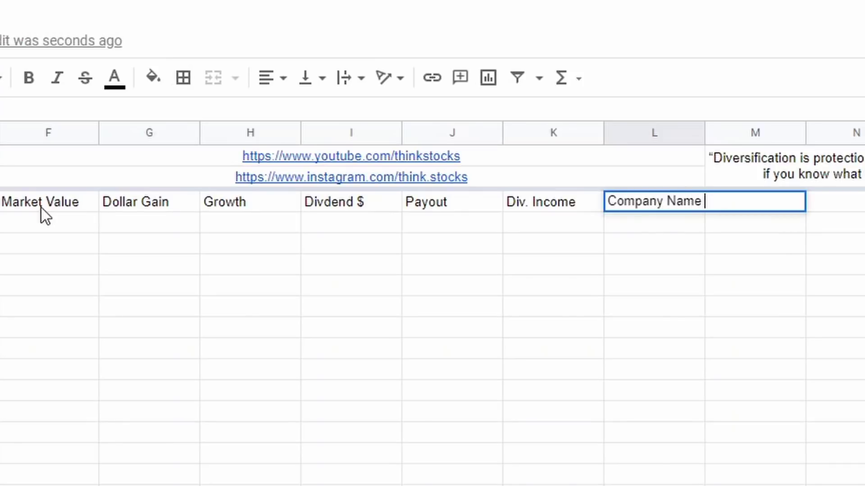
key(Tab)
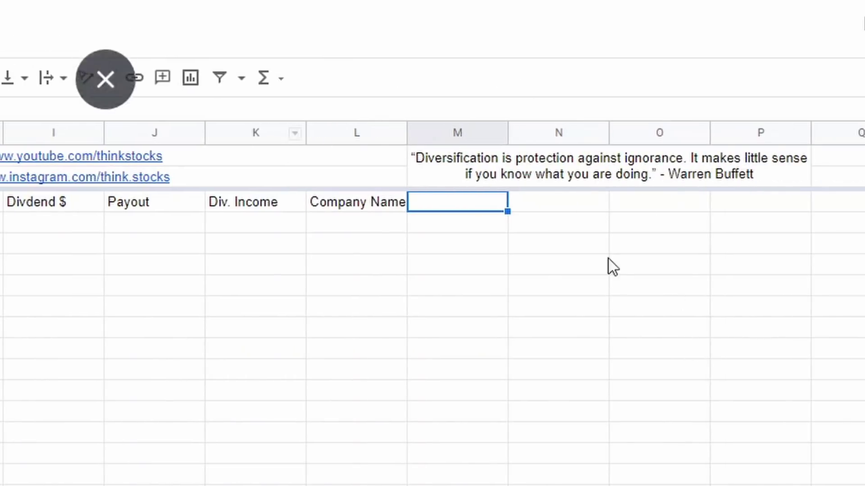
drag(462, 206, 771, 439)
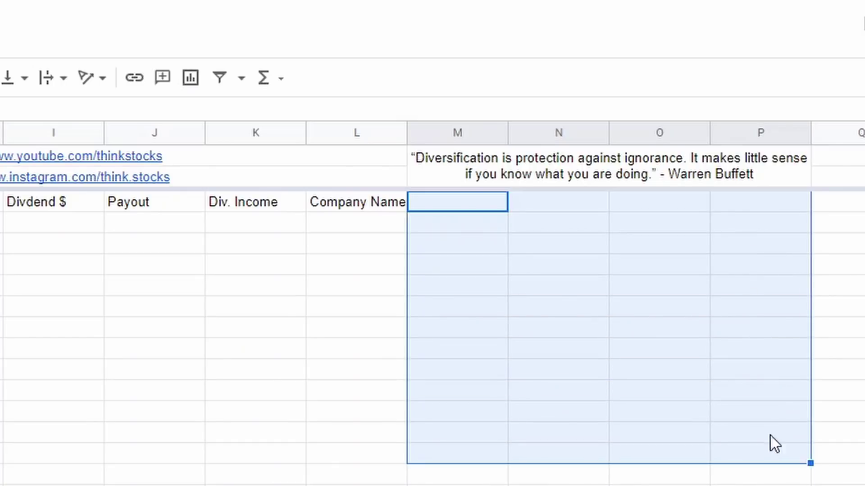
click(536, 321)
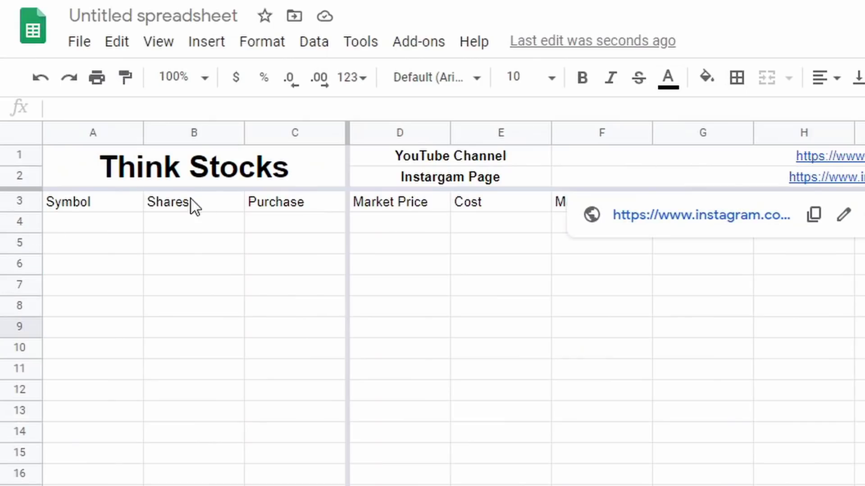
scroll(332, 250, down, 2)
scroll(332, 250, up, 2)
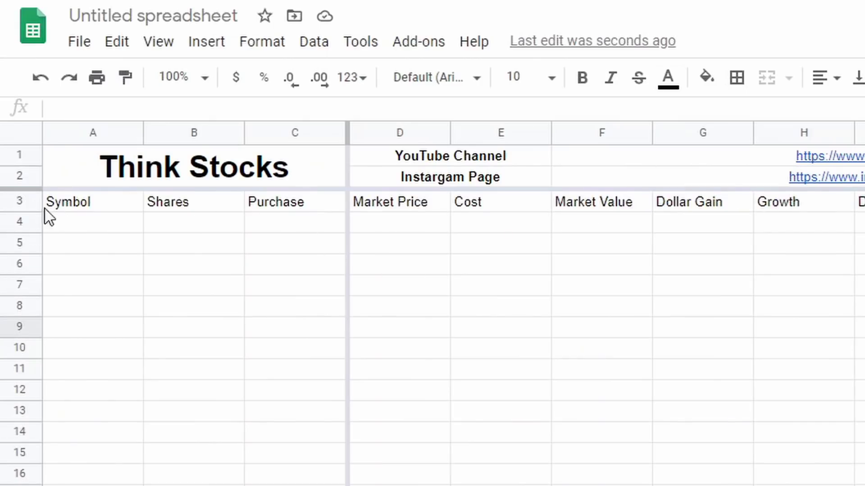
Remove the row freeze from the sheet so that no rows are frozen.
click(14, 180)
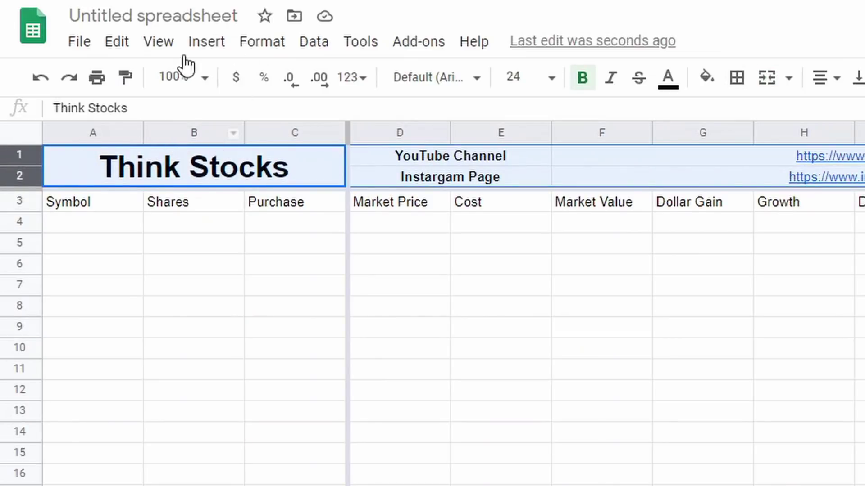
click(158, 41)
mouse_move(340, 80)
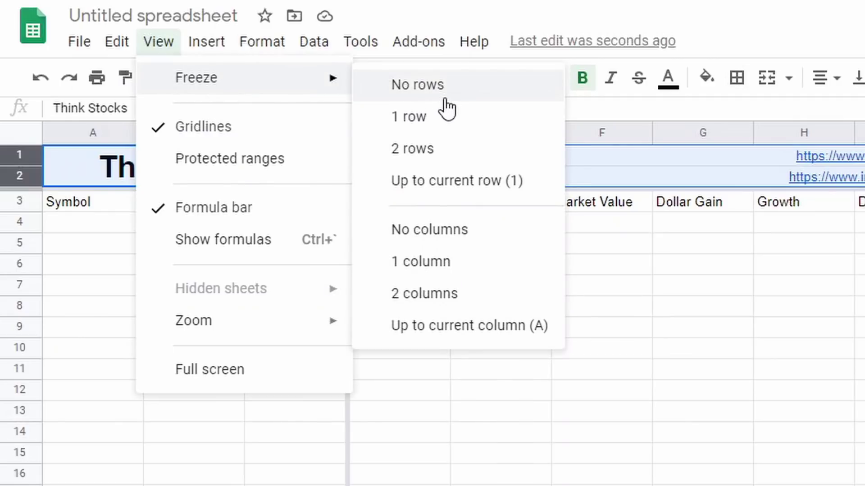
click(445, 95)
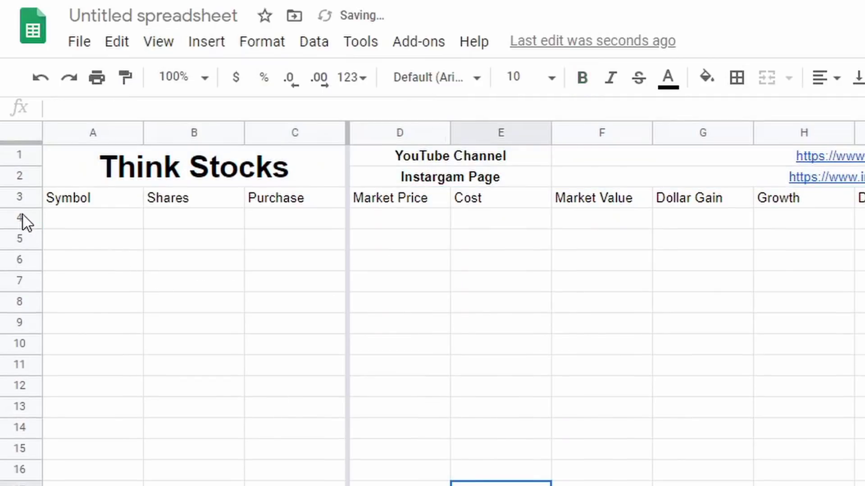
Freeze the sheet's rows up to and including row 3, the column heading row.
click(22, 204)
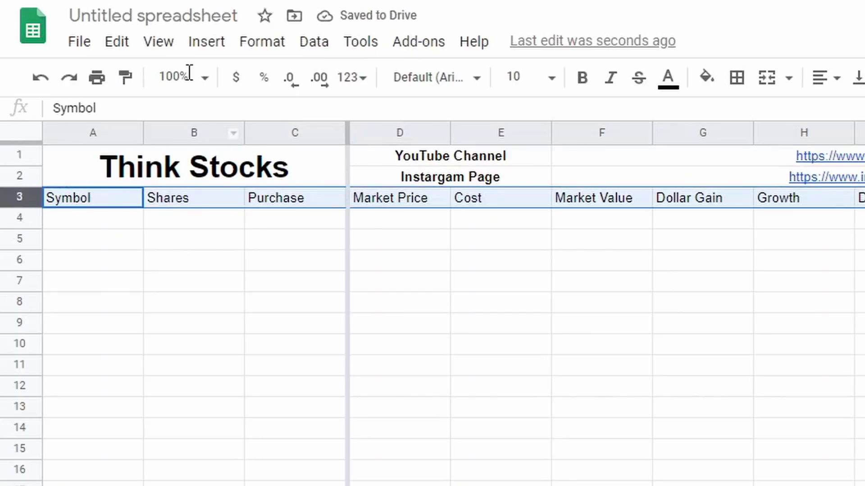
click(171, 50)
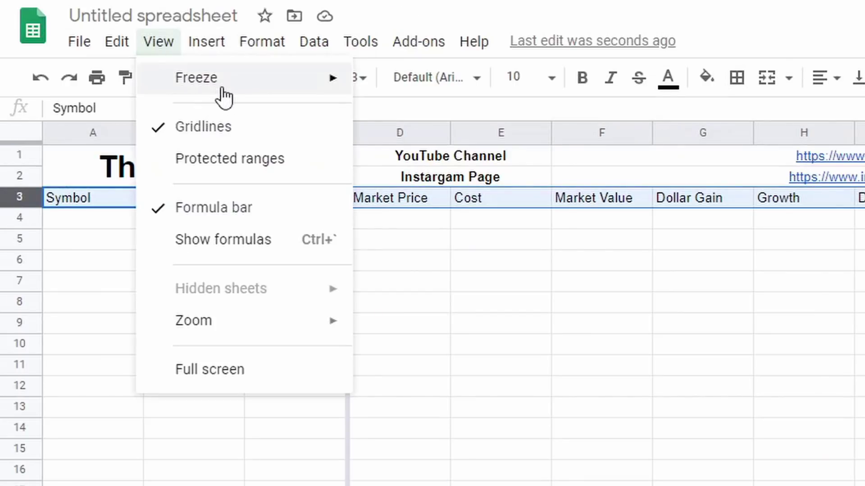
mouse_move(225, 86)
click(517, 194)
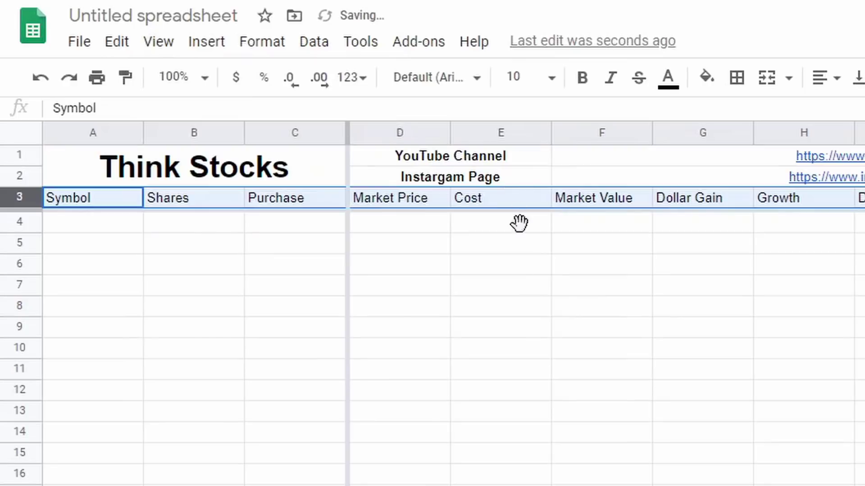
click(585, 282)
scroll(410, 277, down, 10)
scroll(550, 323, up, 10)
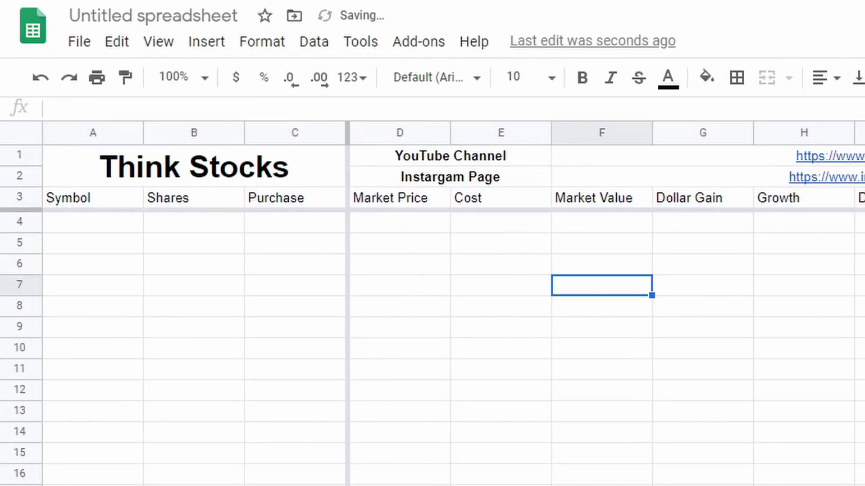
scroll(550, 323, down, 20)
scroll(550, 323, up, 12)
scroll(648, 234, up, 8)
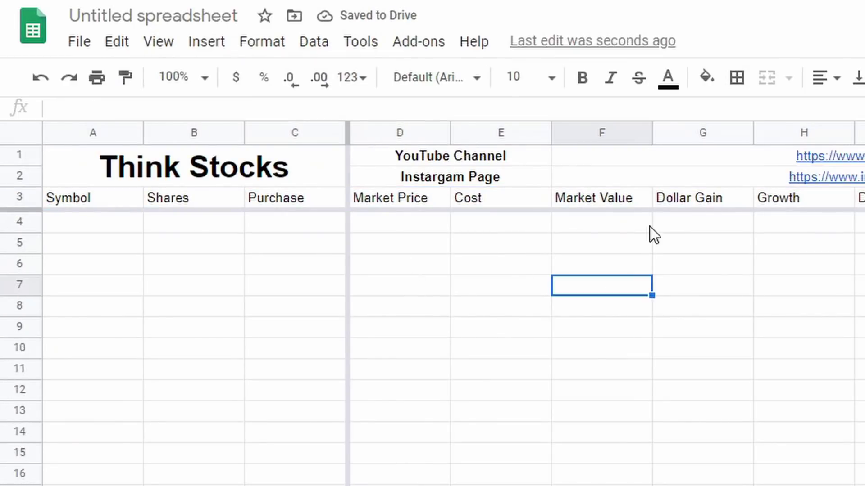
Fill row 4 with the symbol AAPL, 3 shares and a purchase price of 161.26.
click(75, 224)
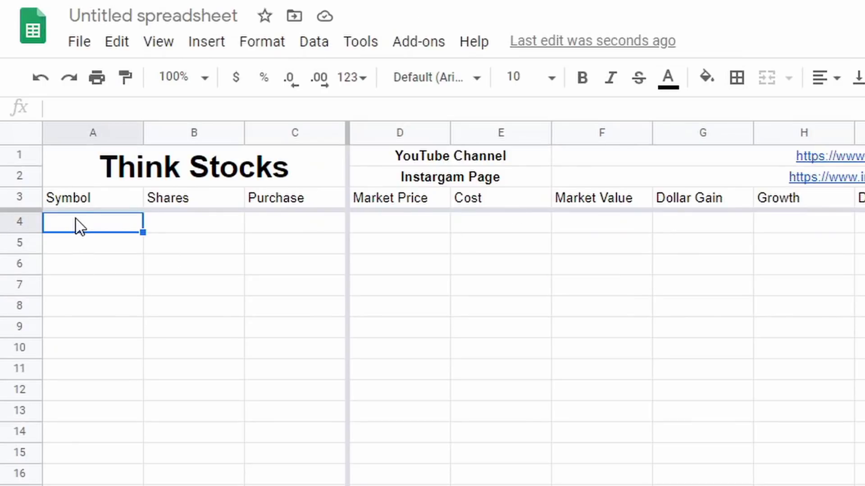
text(AAPL)
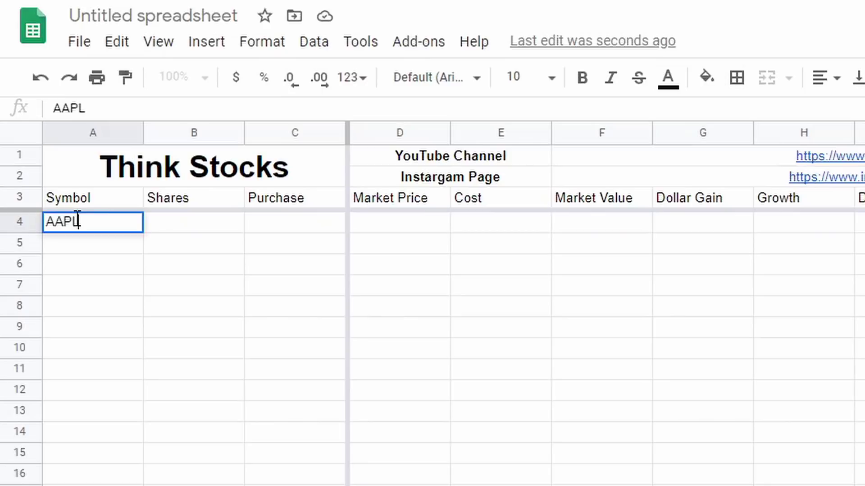
key(Tab)
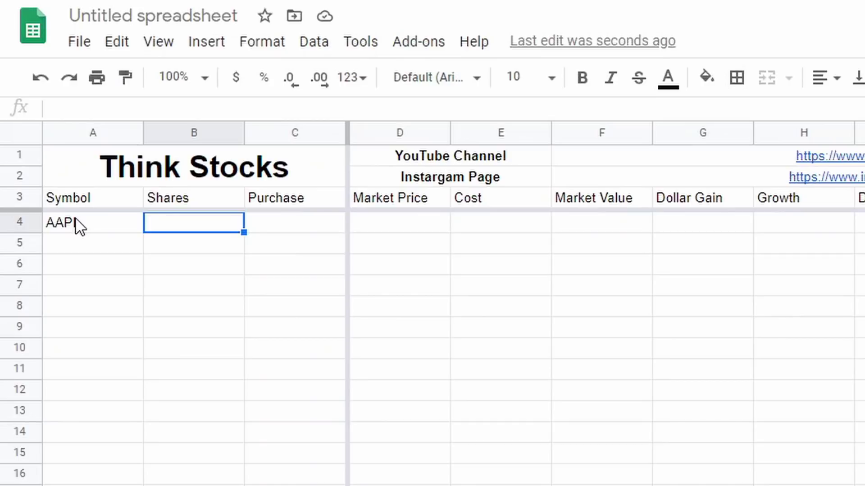
text(3)
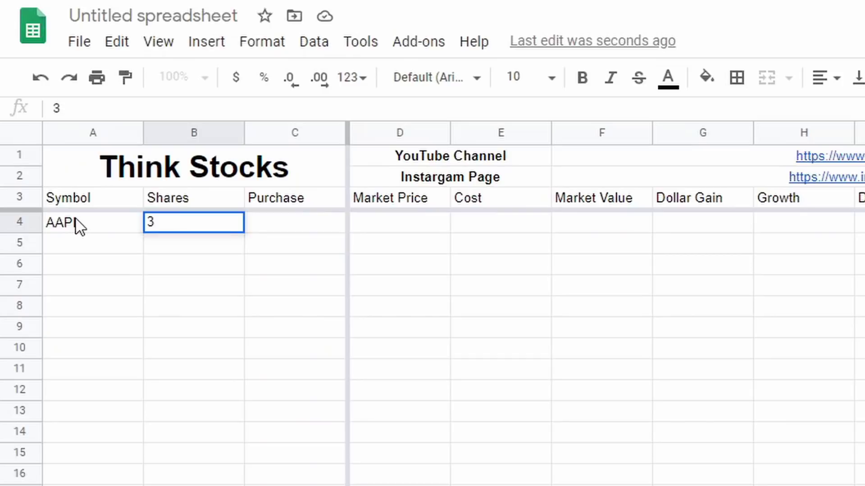
key(Tab)
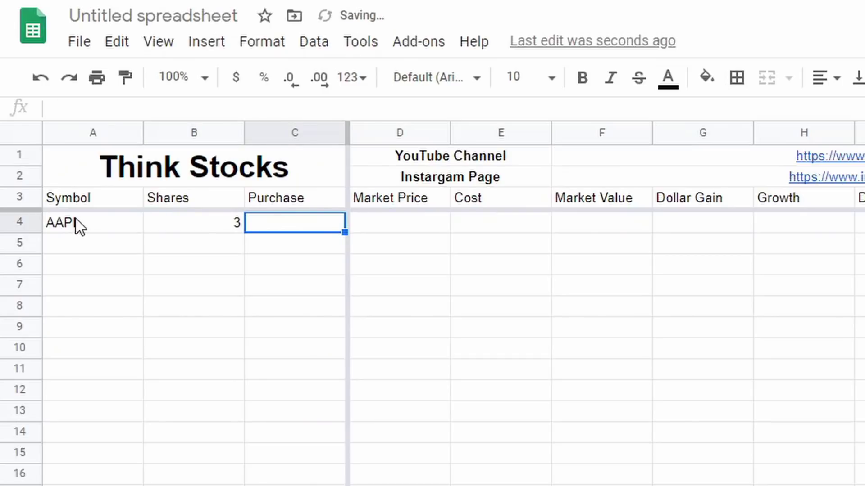
text(1)
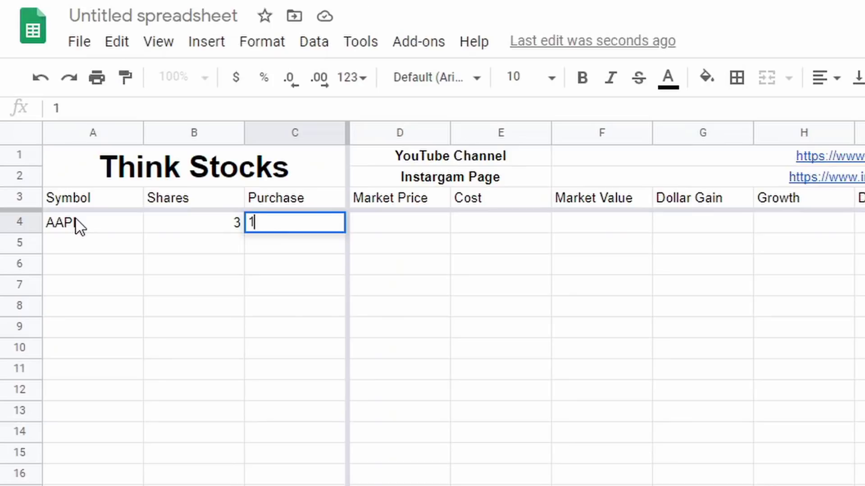
text(61.26)
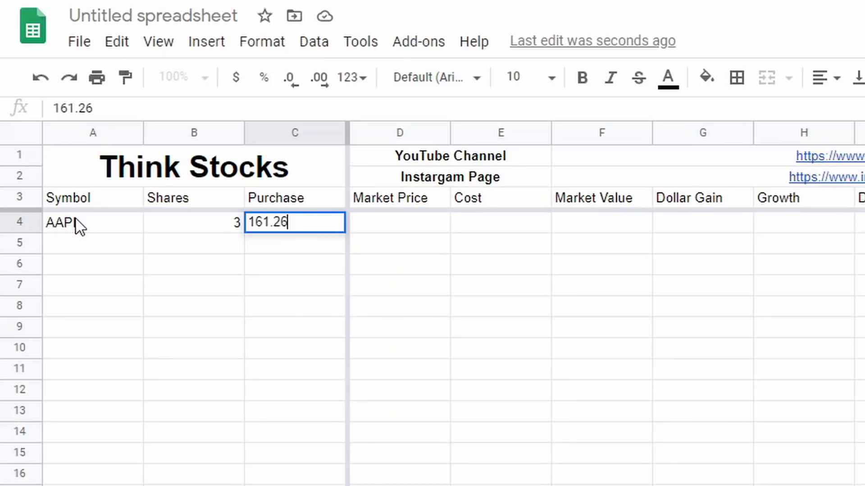
key(Tab)
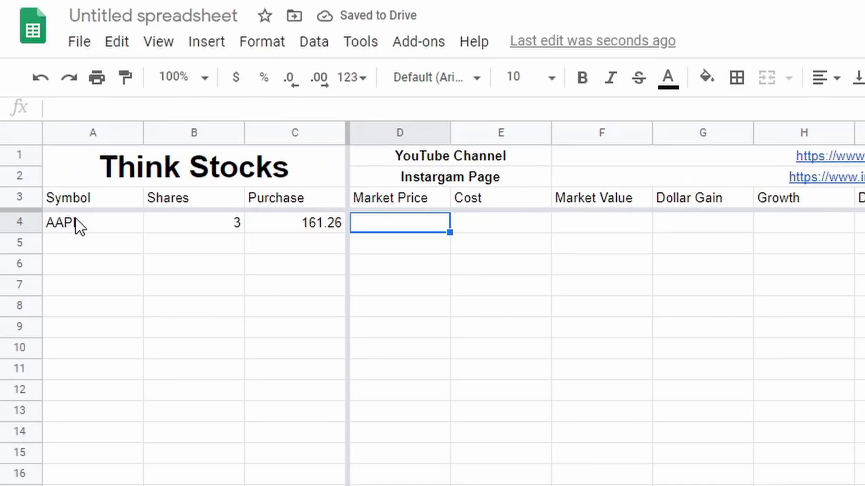
Start a SUBSTITUTE formula in cell D4 under Market Price.
drag(57, 227, 320, 242)
click(393, 223)
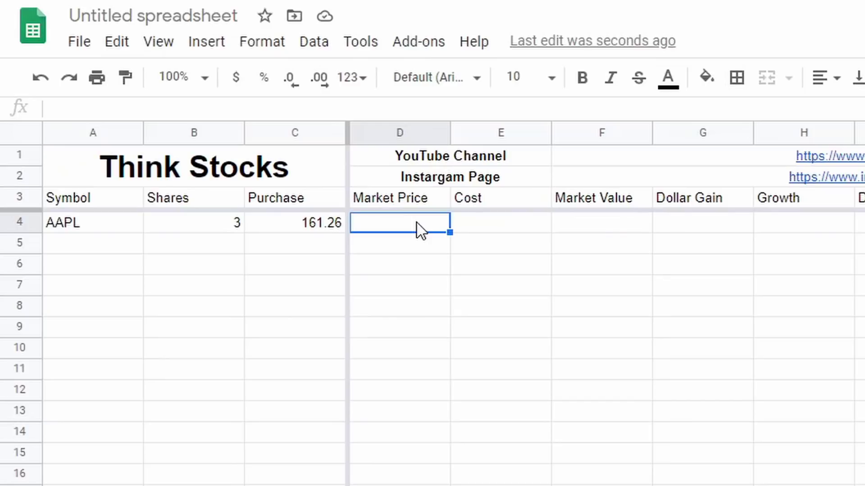
text(=)
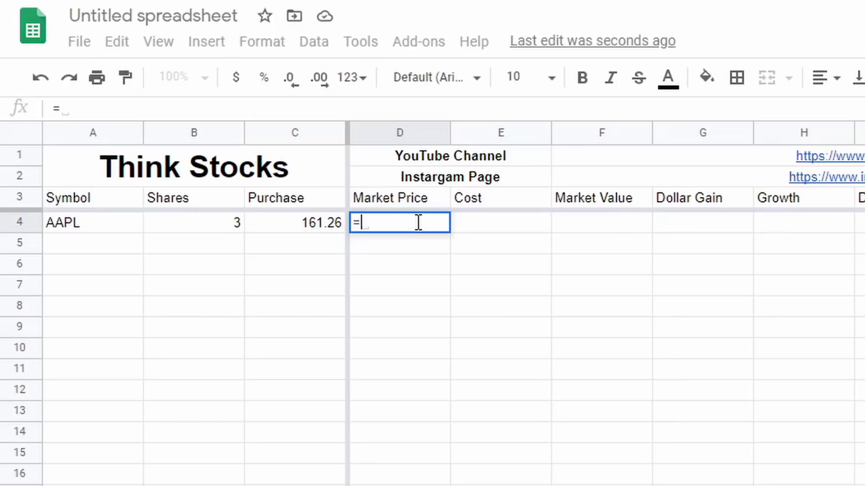
text(su)
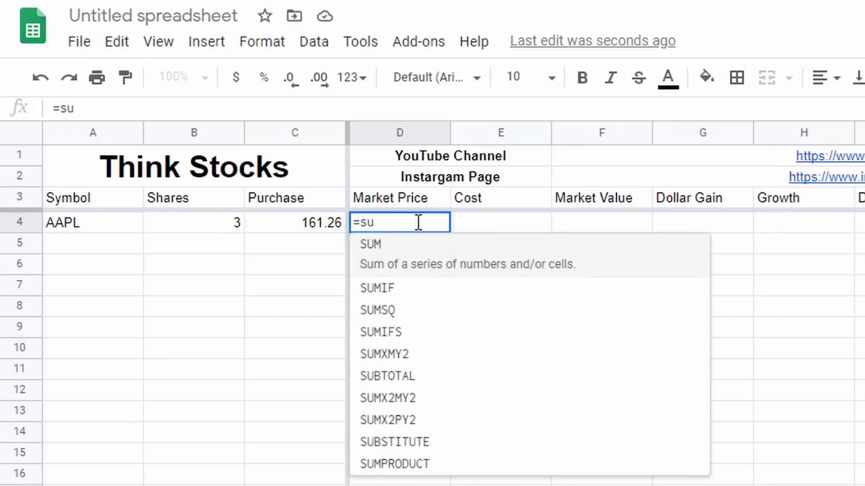
text(b)
key(Down)
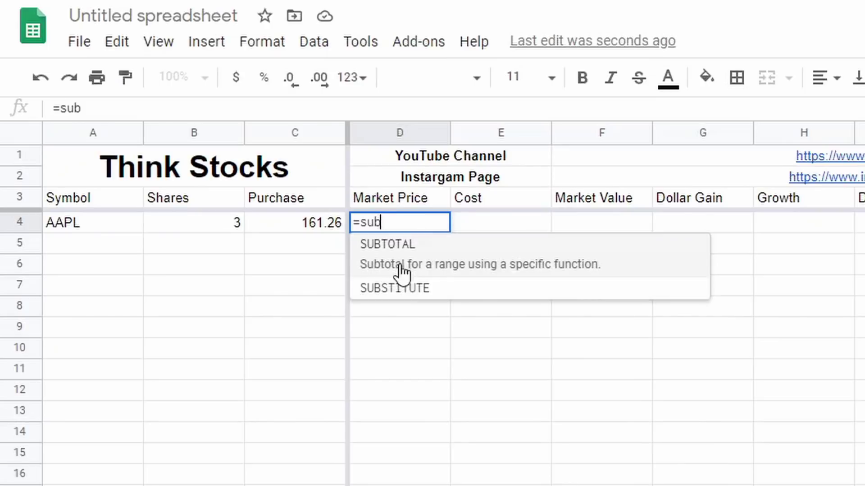
click(417, 287)
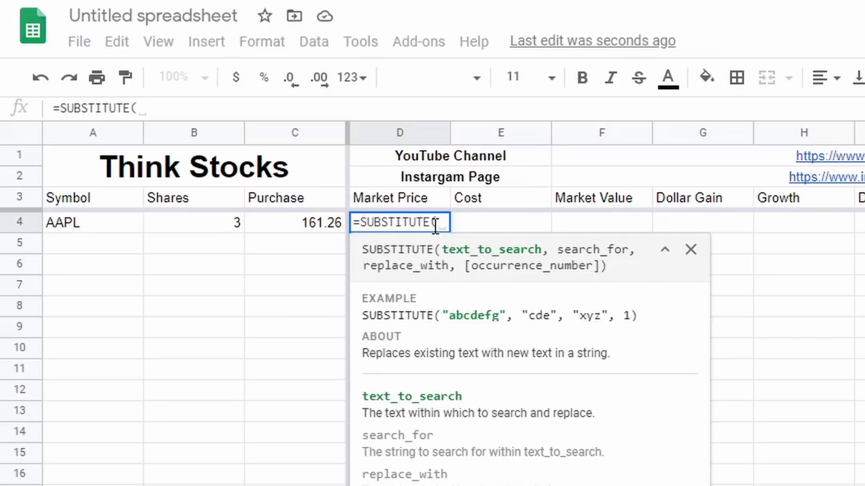
Nest the functions index( and importhtml( inside the SUBSTITUTE formula in D4.
text(index)
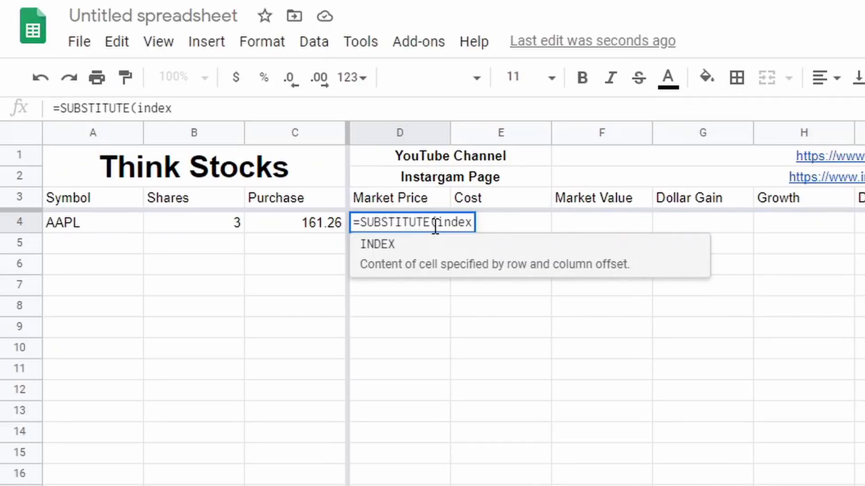
text(()
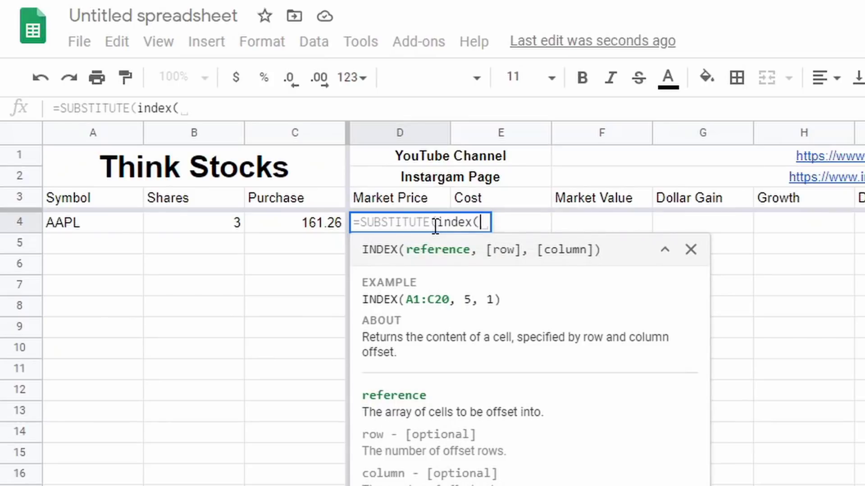
text(imp)
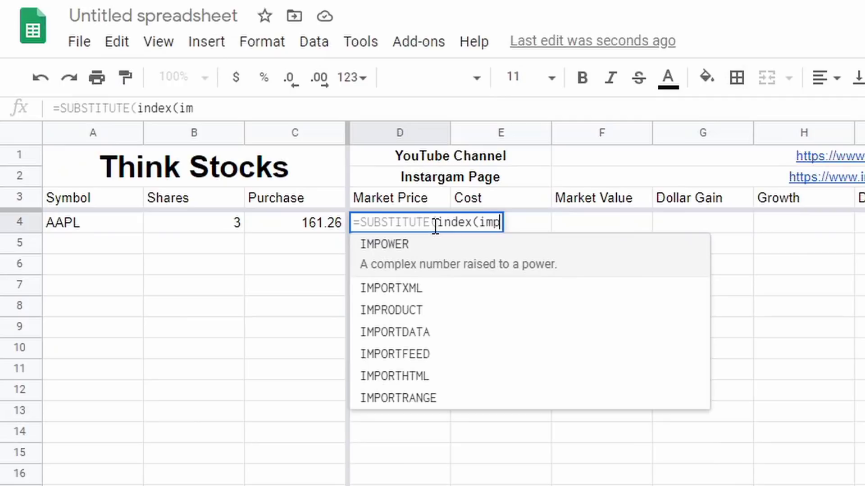
text(ort)
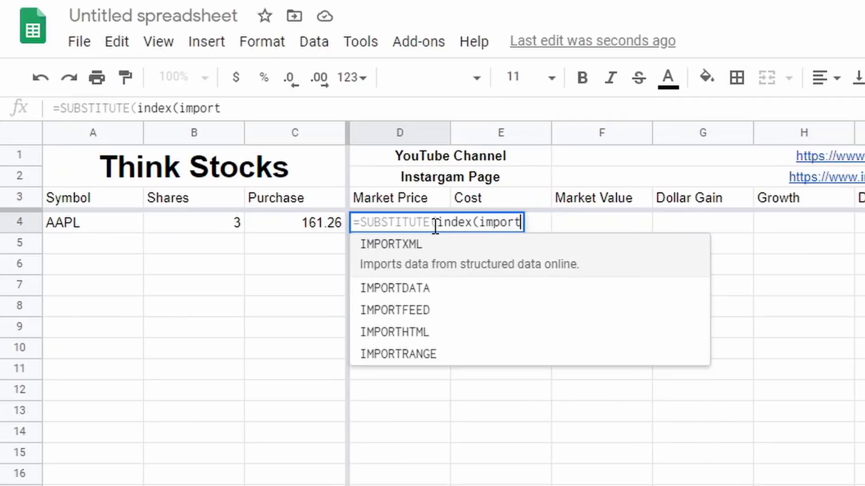
text(html)
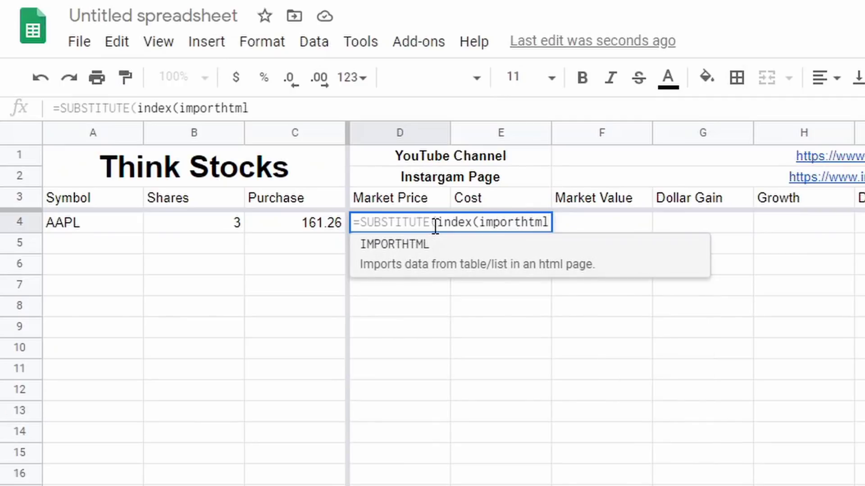
text(()
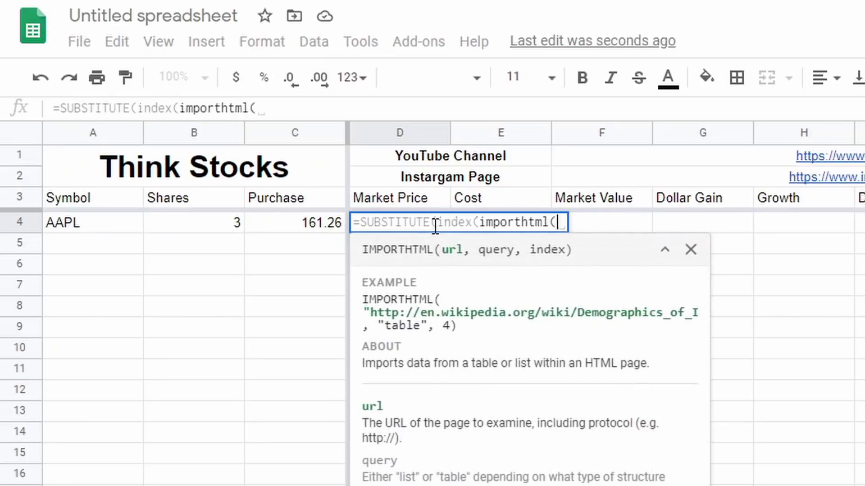
text(")
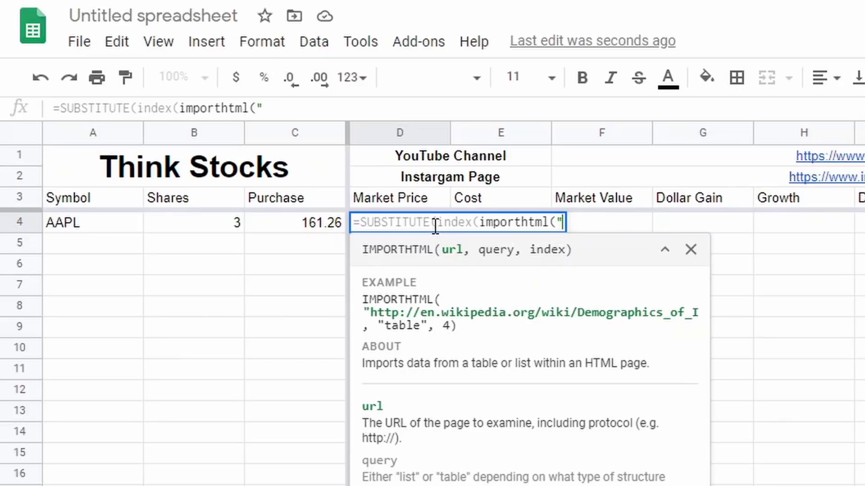
text(http)
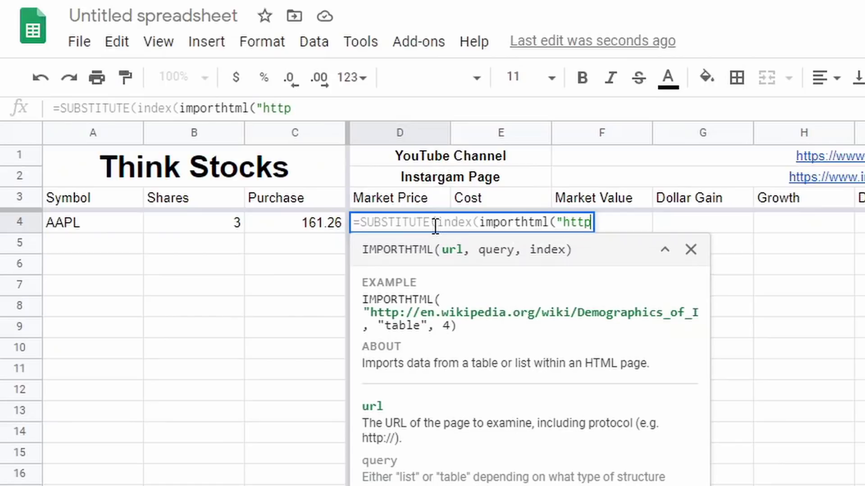
text(://)
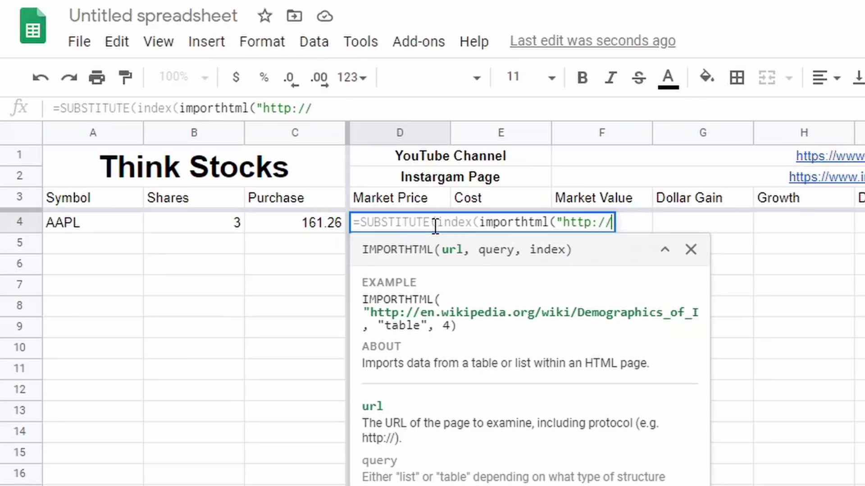
text(finzin)
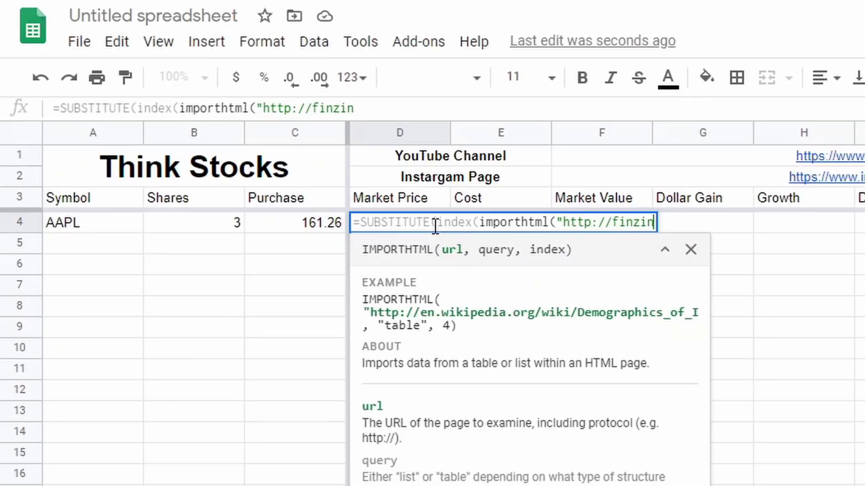
key(BackSpace)
text(v.com)
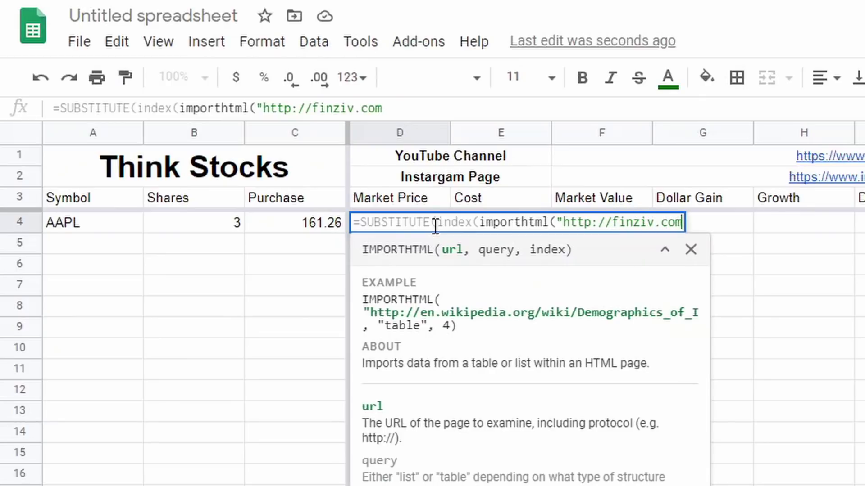
text(/)
text(quo)
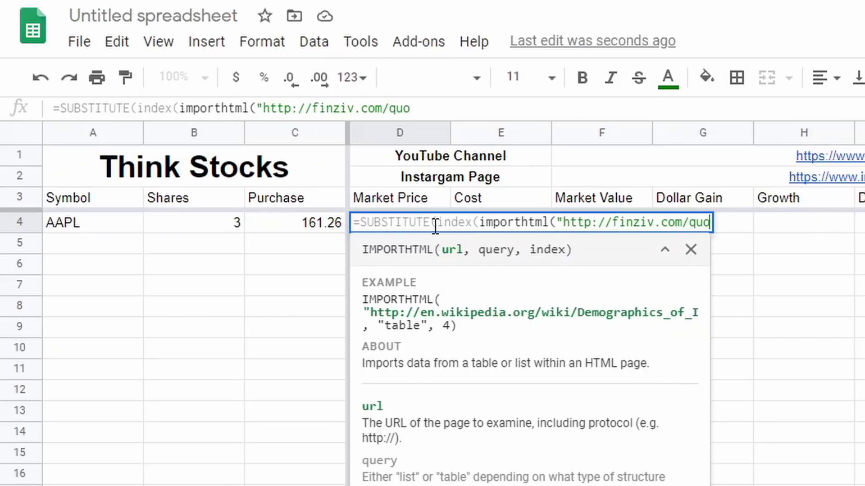
text(te.ash)
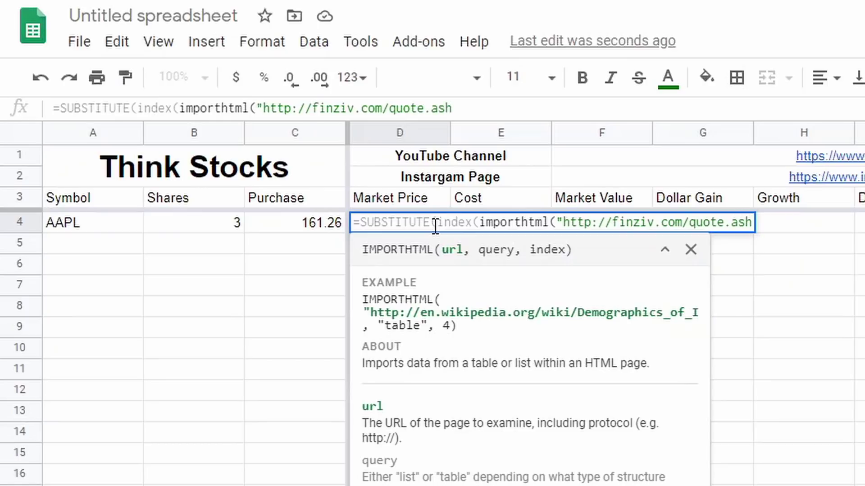
text(x?)
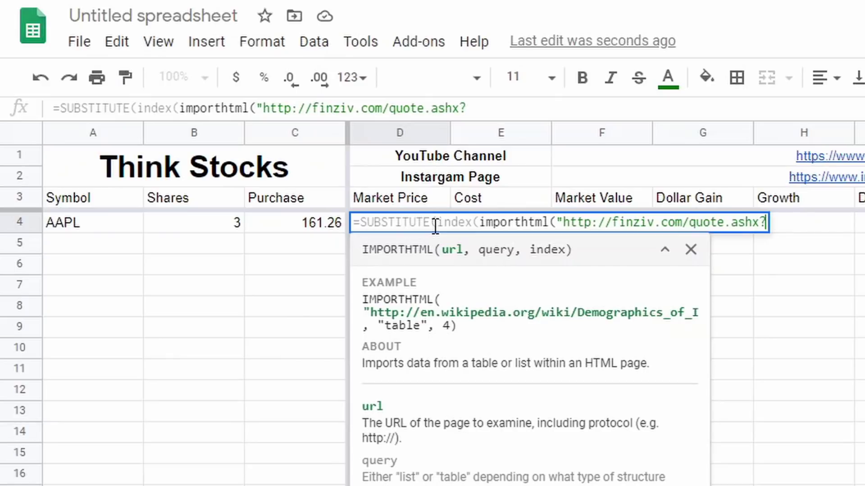
text(t=)
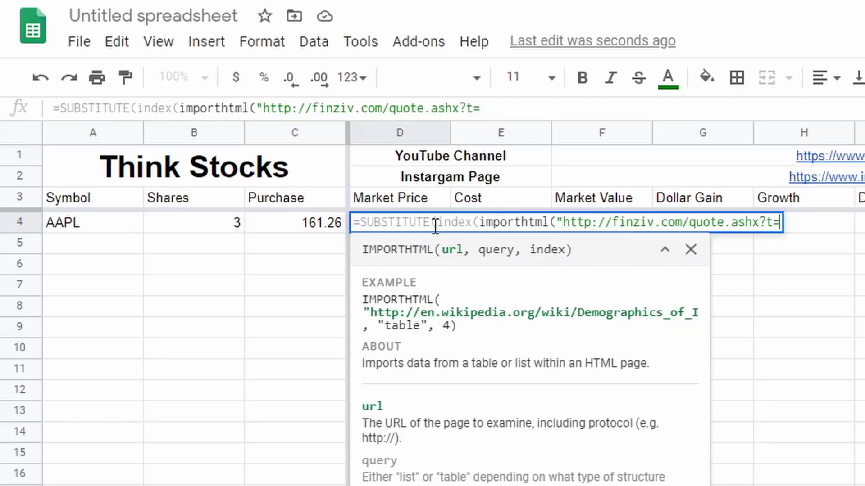
text("&)
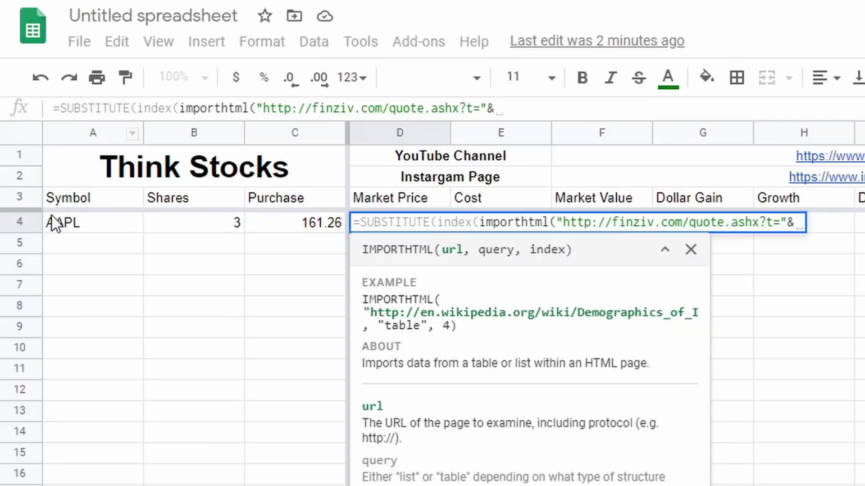
click(95, 229)
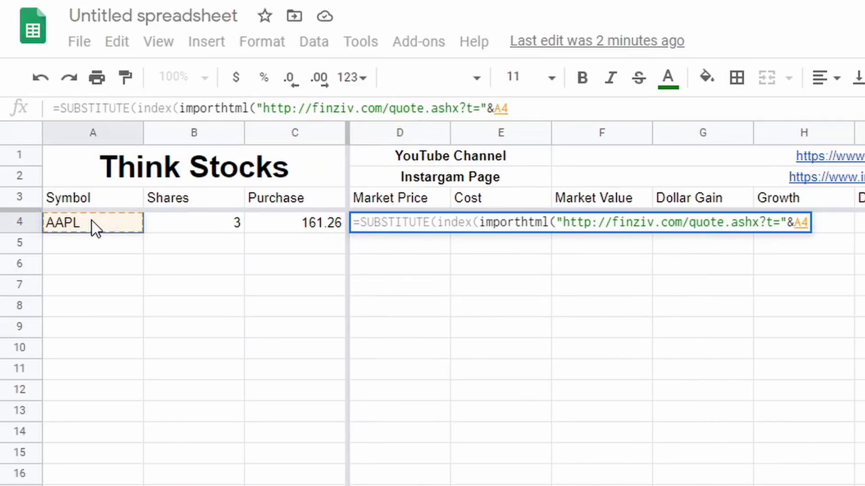
Complete the IMPORTHTML arguments with the query "table" and index 11, and close that function.
text(, )
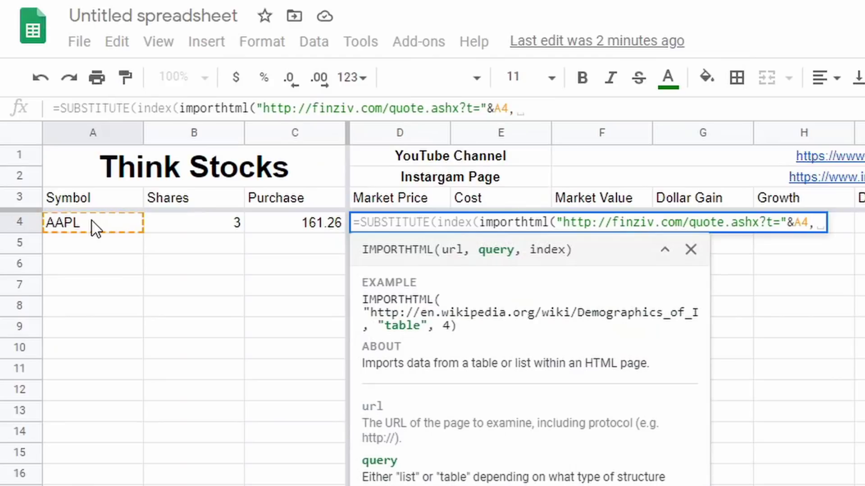
text(")
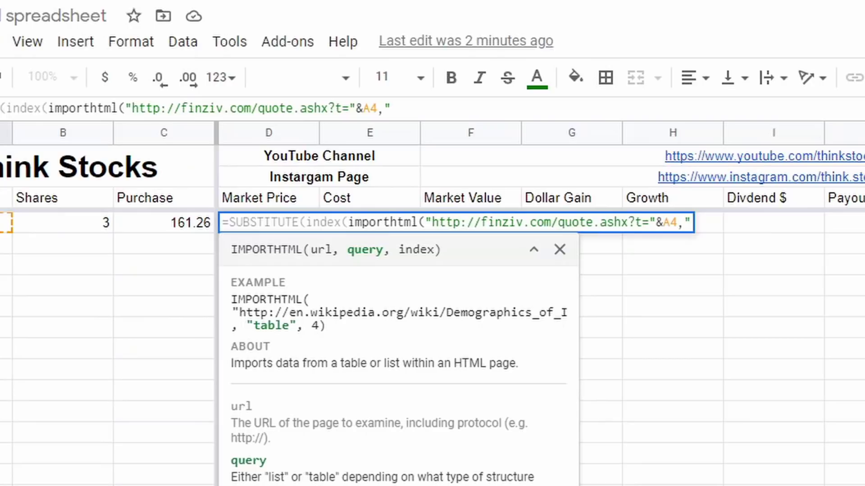
text(ta)
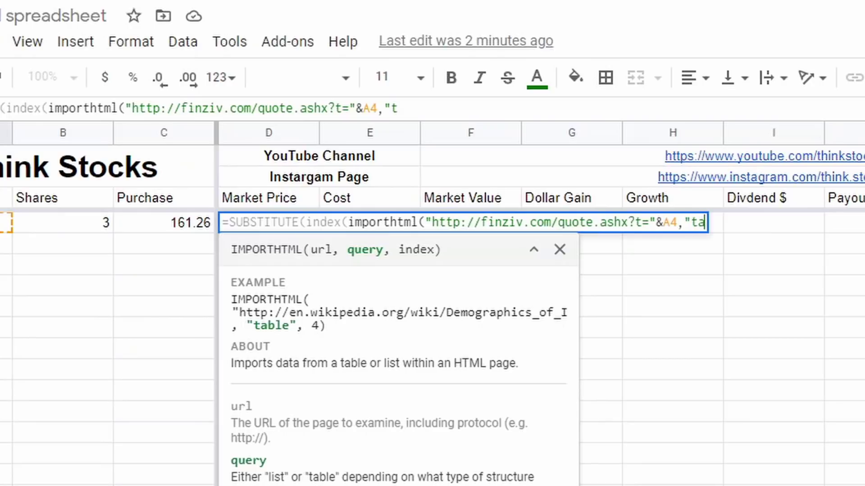
text(ble)
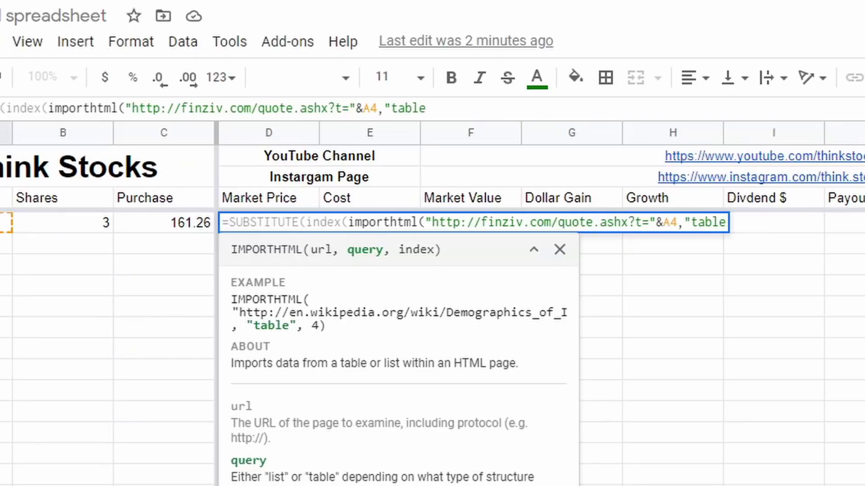
text(", )
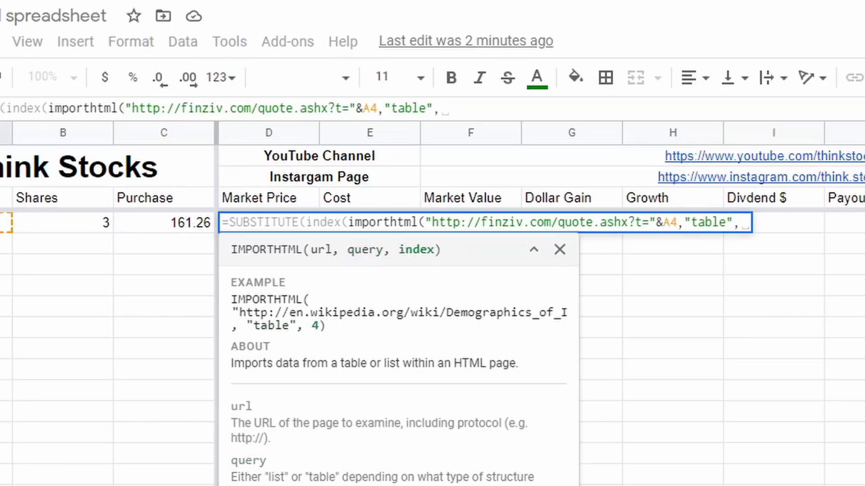
text(11)
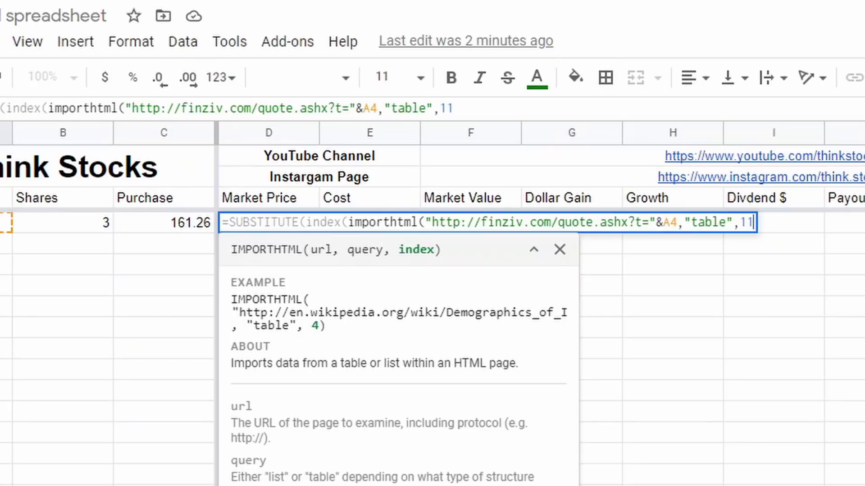
text())
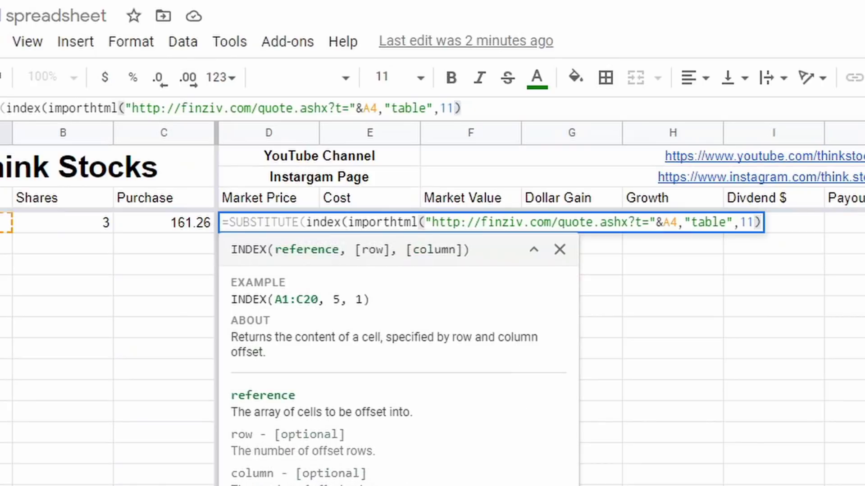
Set the INDEX function's row to 11 and column to 12, and close that function.
text(, )
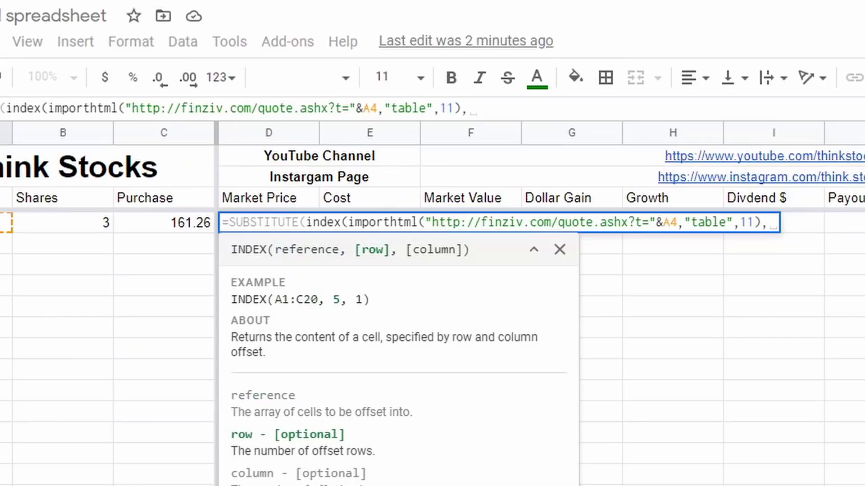
text(11)
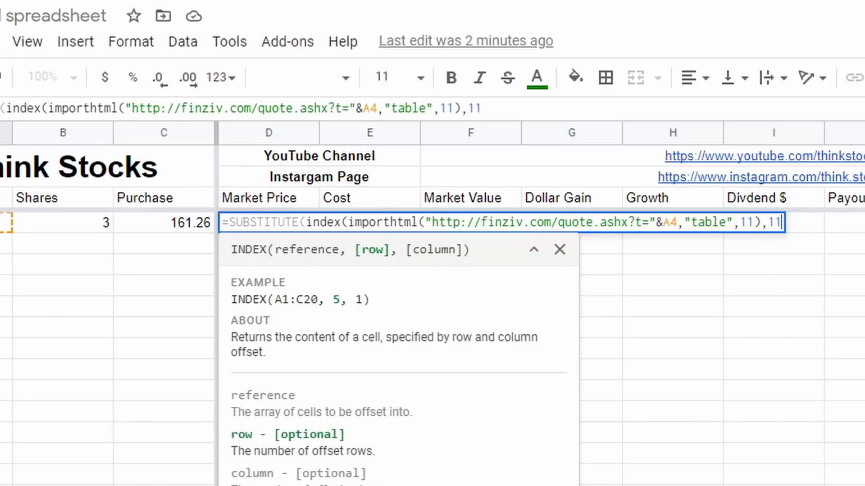
text(,1)
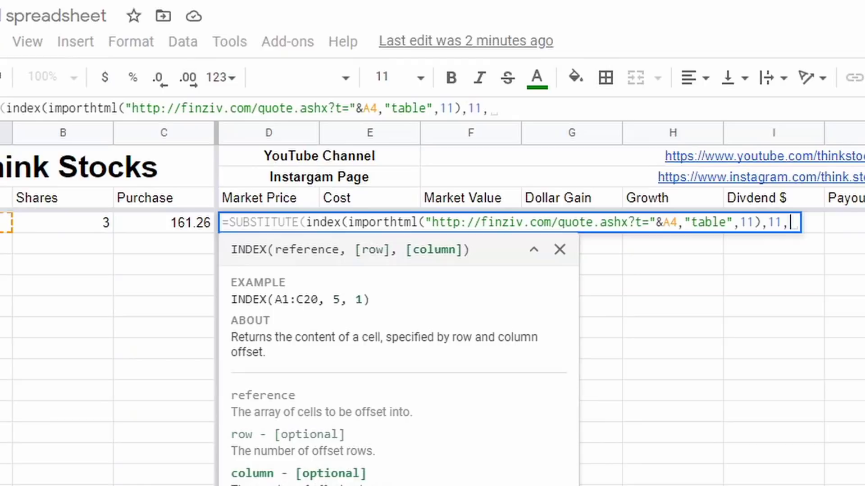
text(21)
key(BackSpace)
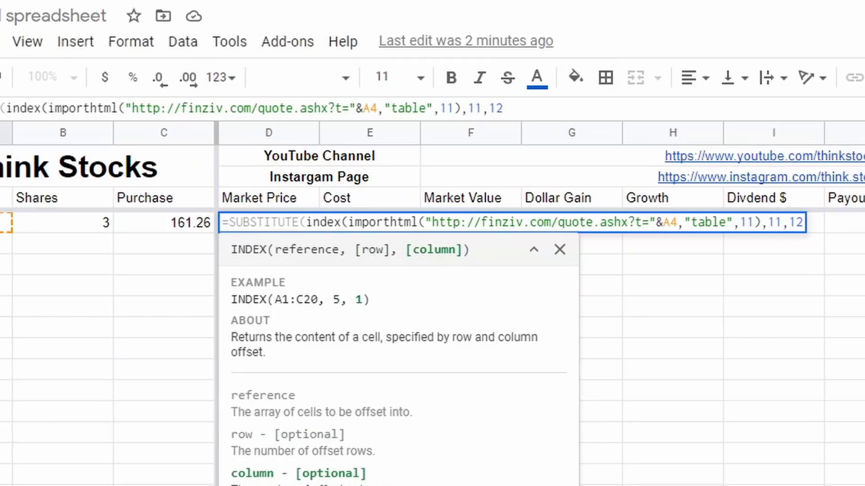
text())
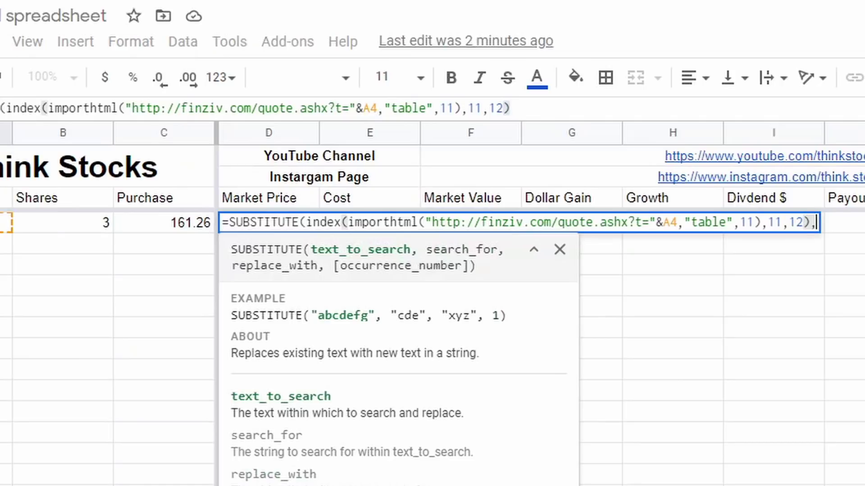
Finish the SUBSTITUTE formula in D4 so it replaces "*" with an empty string "", and commit it.
text(, ")
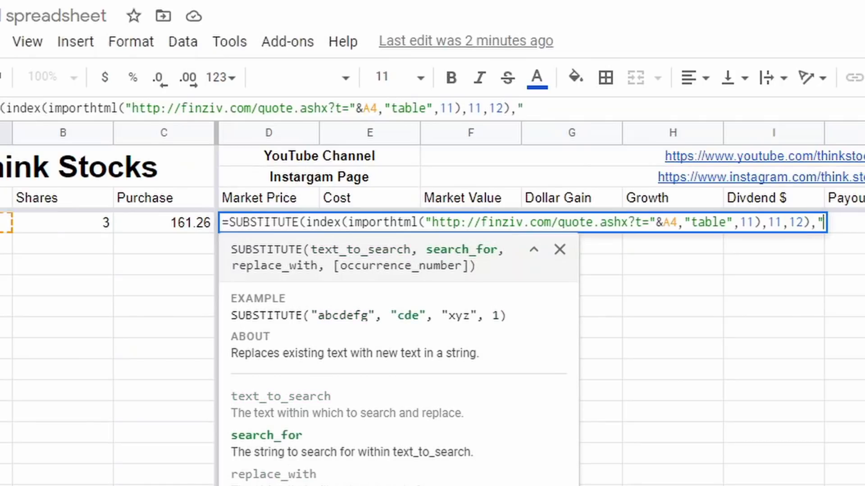
text(*")
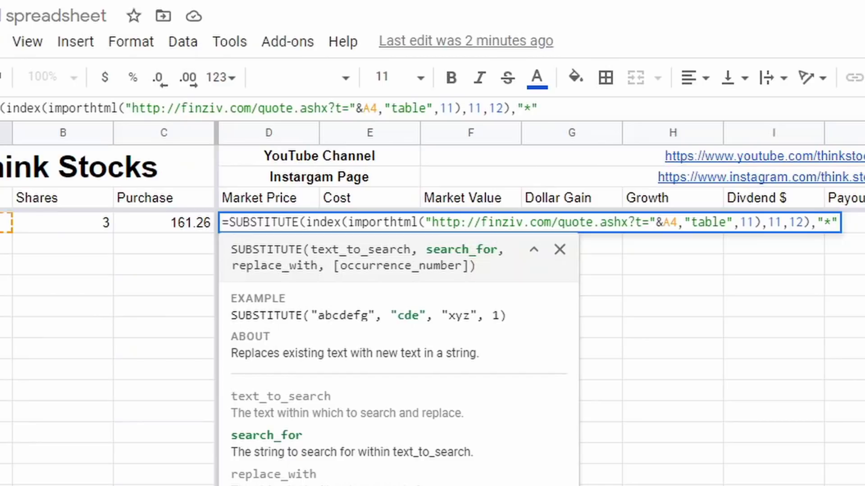
text(,")
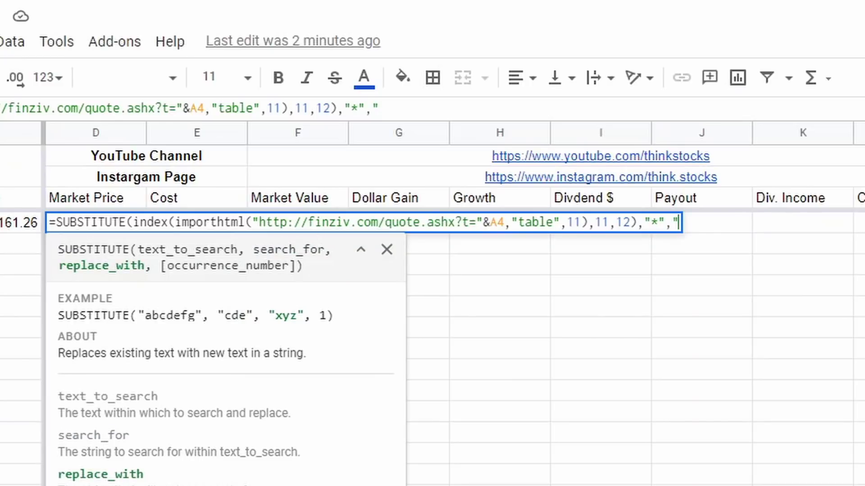
text("))
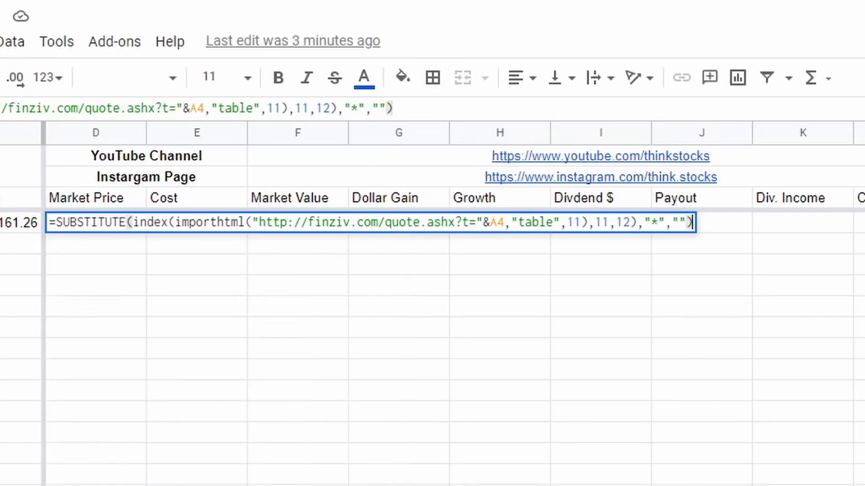
key(Return)
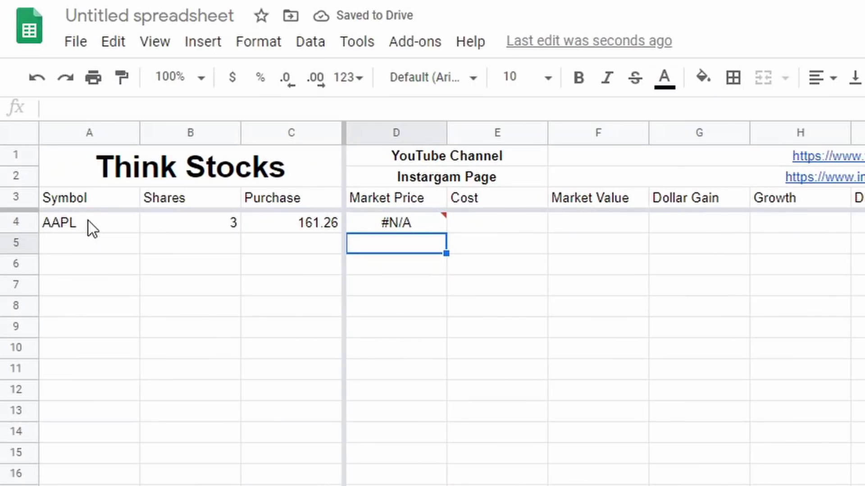
Correct the domain in D4's formula URL from finziv.com to finviz.com.
click(414, 223)
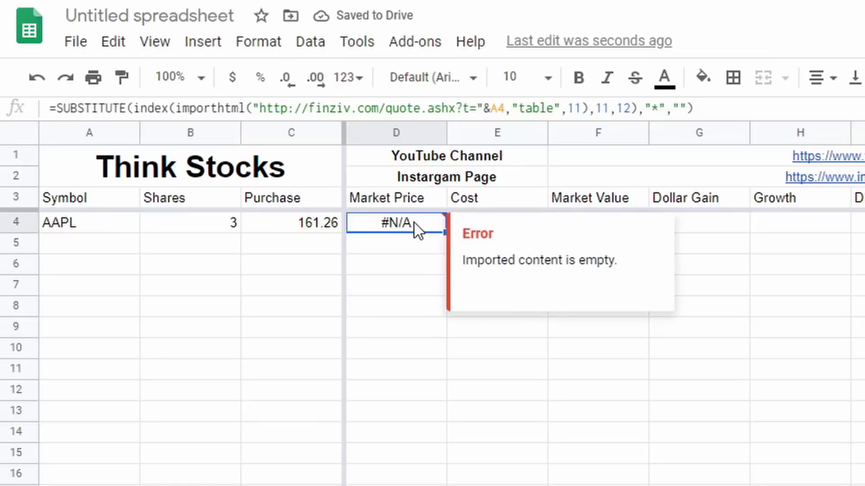
click(354, 110)
key(BackSpace)
key(BackSpace)
key(BackSpace)
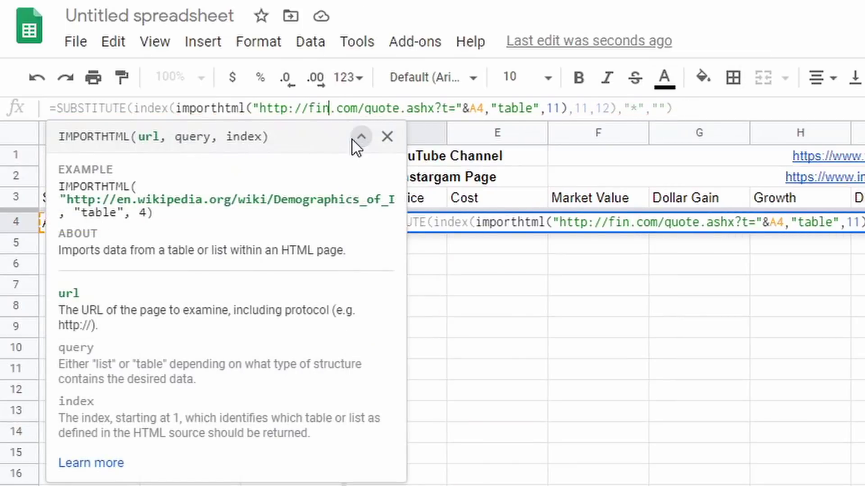
text(viz)
key(Return)
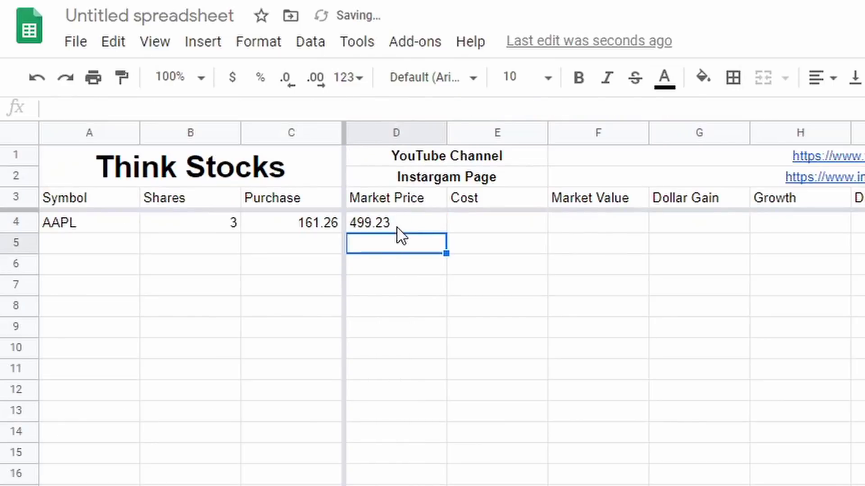
key(Up)
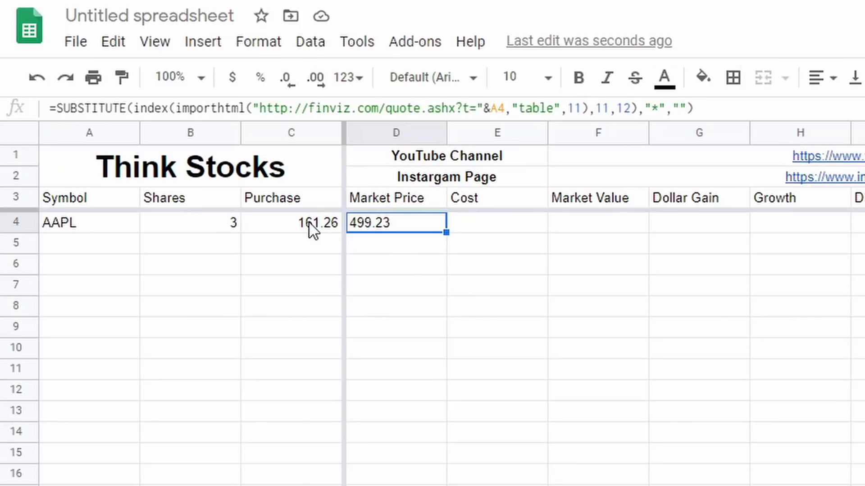
Enter the stock symbol SHOP in cell A5, below AAPL.
click(85, 251)
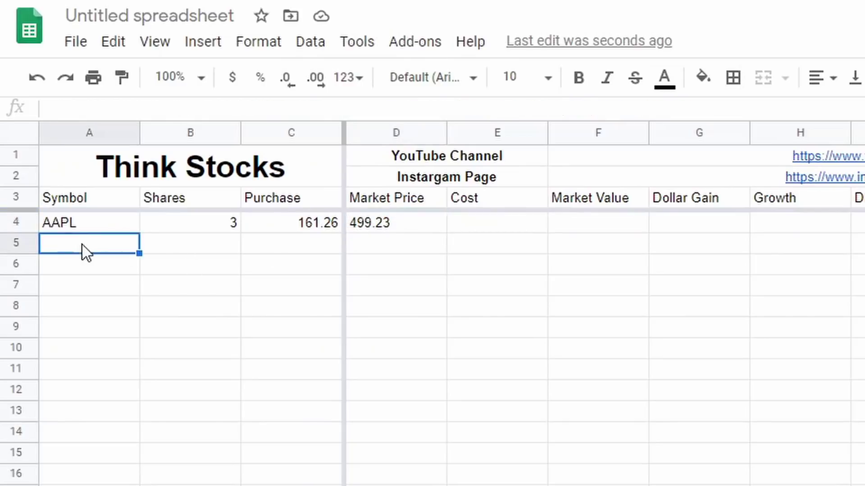
text(SHOP)
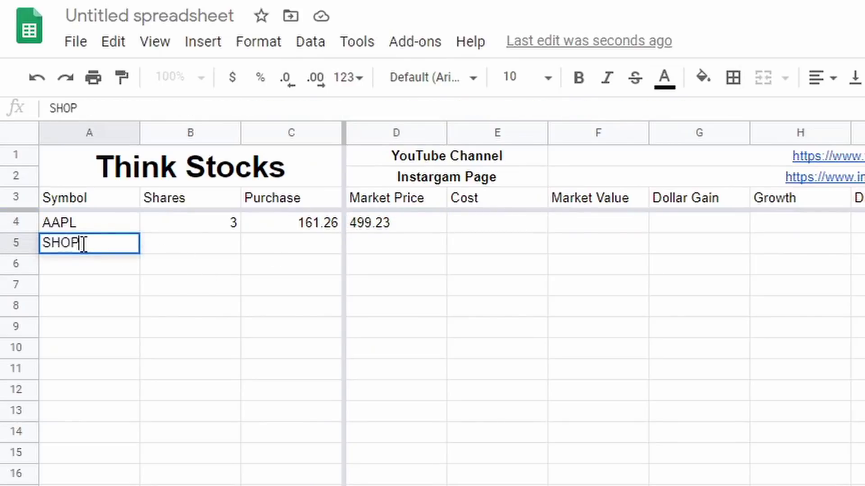
key(Return)
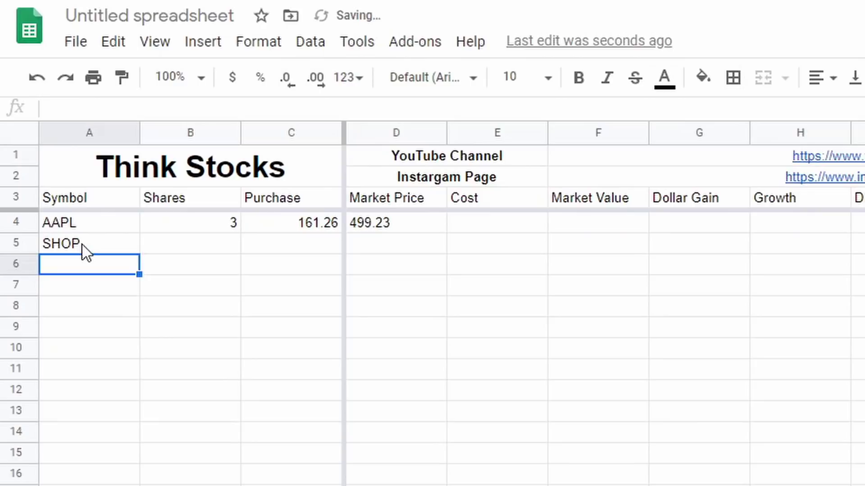
Enter the stock symbols ETSY, SQ, PYPL and NVDA in cells A6 to A9.
text(ETSY)
key(Return)
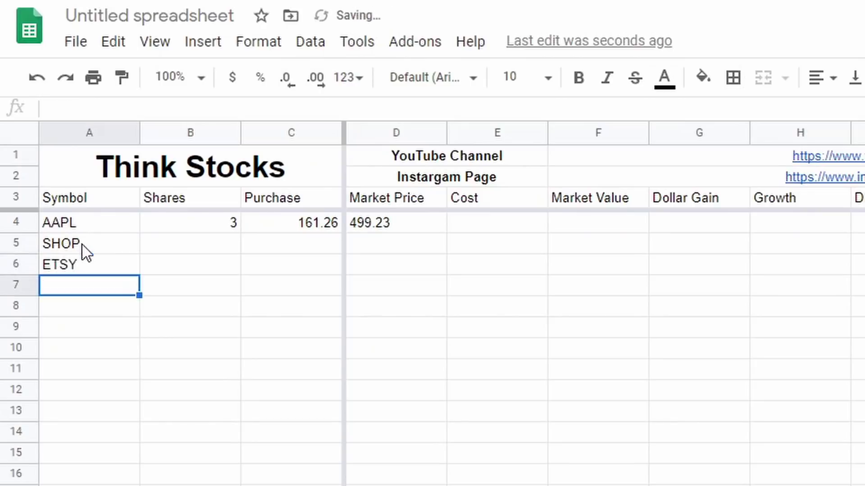
text(SQ)
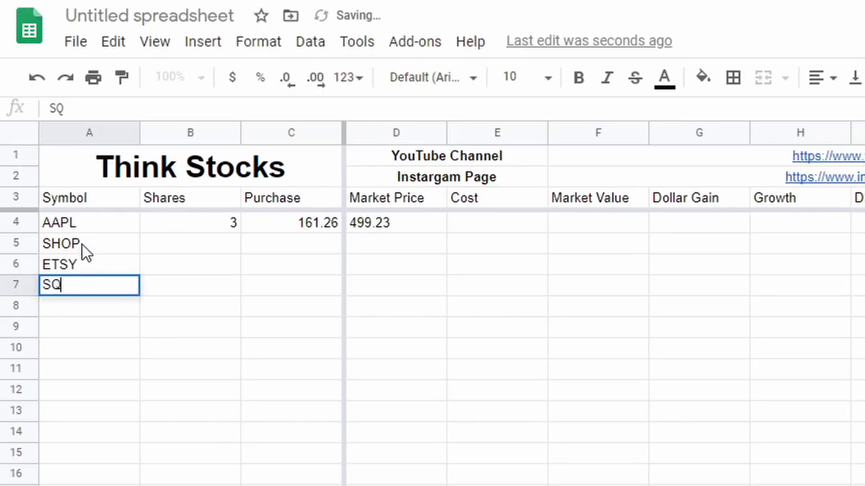
key(Return)
text(PYPL)
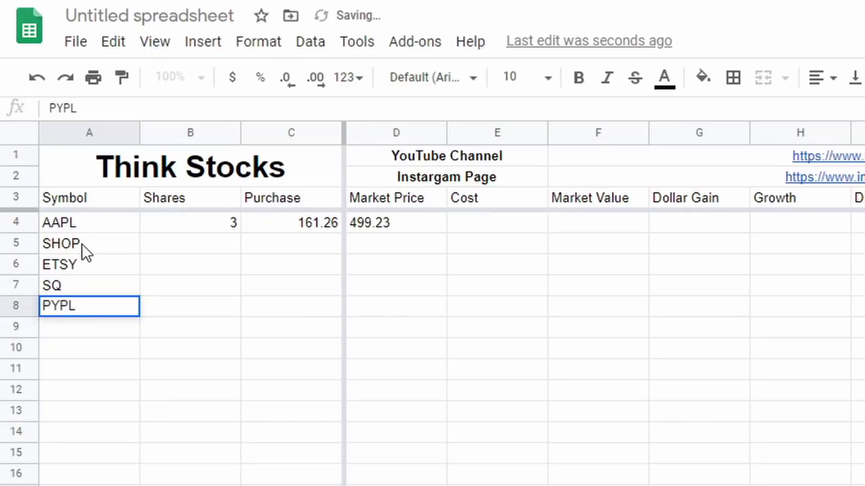
key(Return)
text(NVDA)
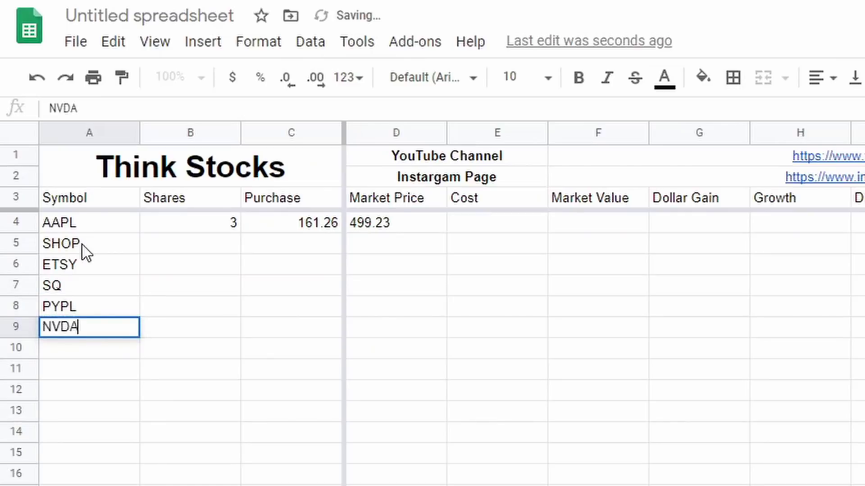
key(Return)
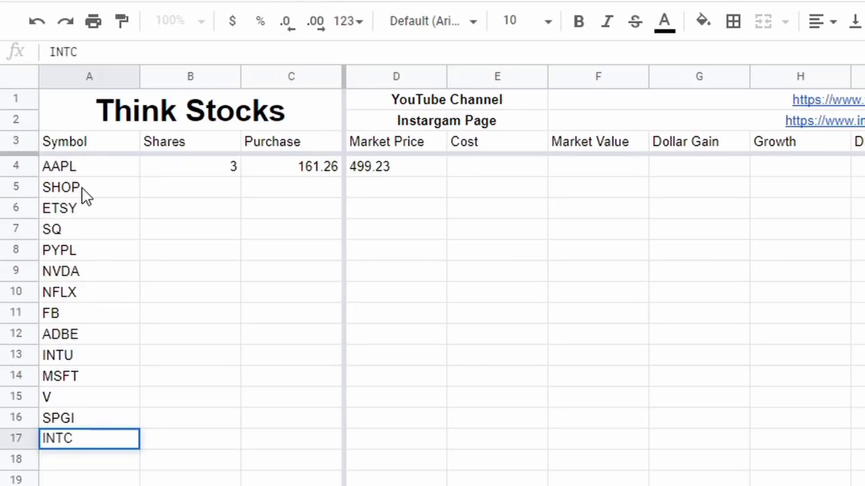
Enter the share counts 4, 22 and 15 for SHOP, ETSY and SQ in cells B5 to B7.
key(Tab)
key(Up)
key(Up)
key(Up)
key(Up)
key(Up)
key(Up)
key(Up)
key(Up)
key(Up)
key(Up)
key(Up)
key(Up)
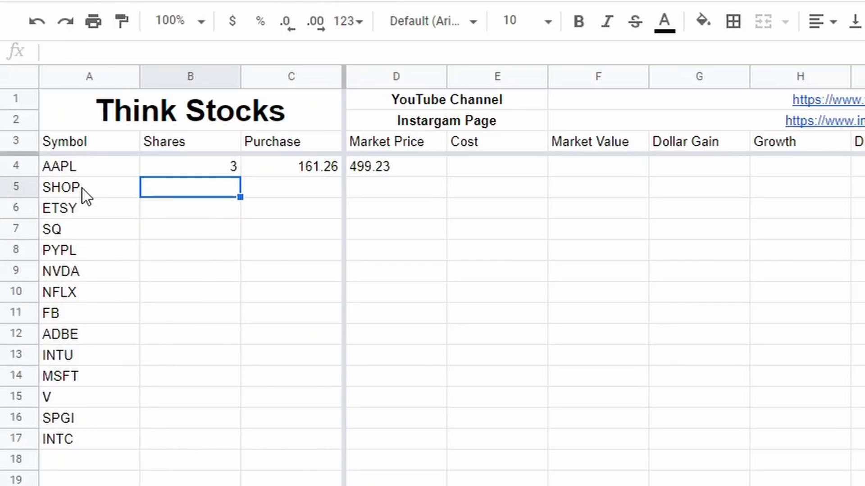
text(4)
key(Return)
text(22)
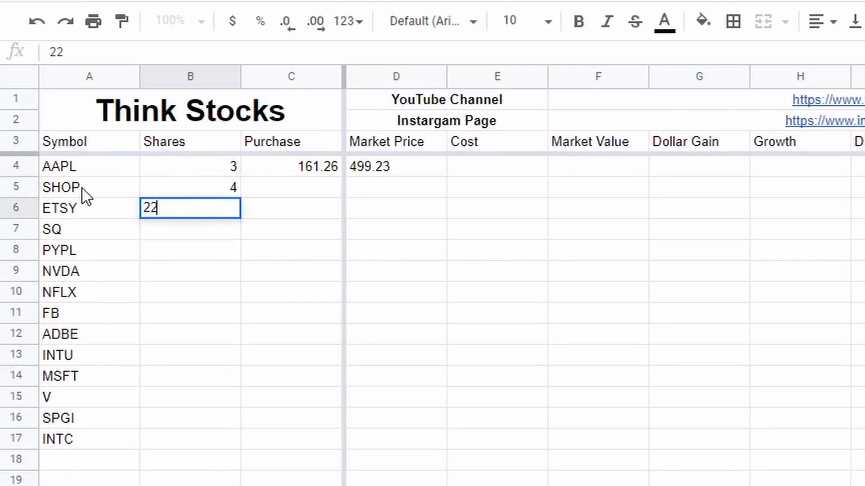
key(Return)
text(15)
key(Return)
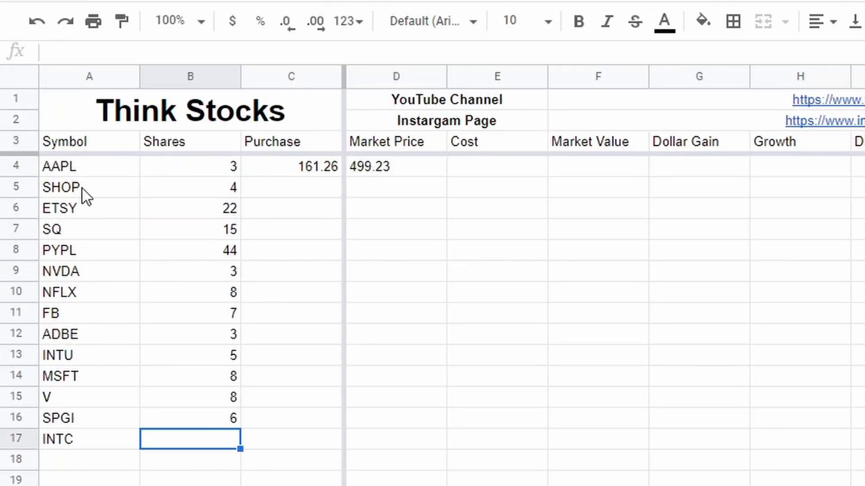
Enter 34 shares for INTC in cell B17 and go to SHOP's Purchase cell, C5.
text(34)
key(Tab)
key(Up)
key(Up)
key(Up)
key(Up)
key(Up)
key(Up)
key(Up)
key(Up)
key(Up)
key(Up)
key(Up)
key(Up)
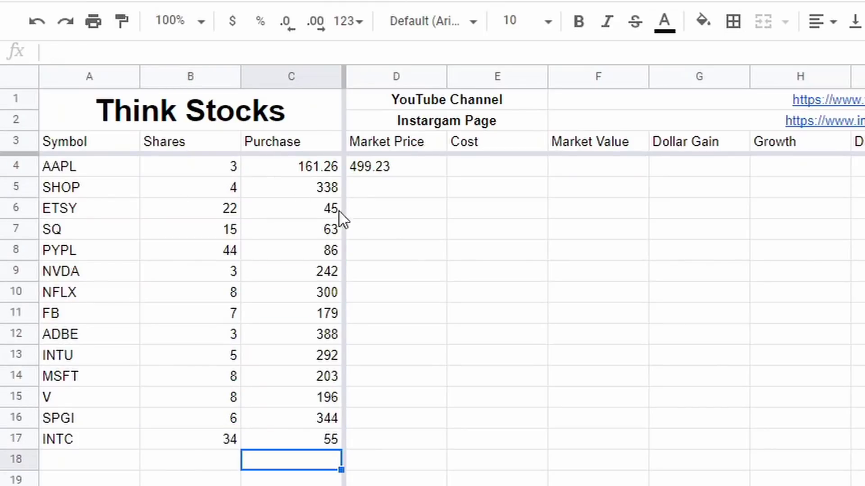
Fill the Market Price formula from D4 down through D17 for all the listed stocks.
click(403, 171)
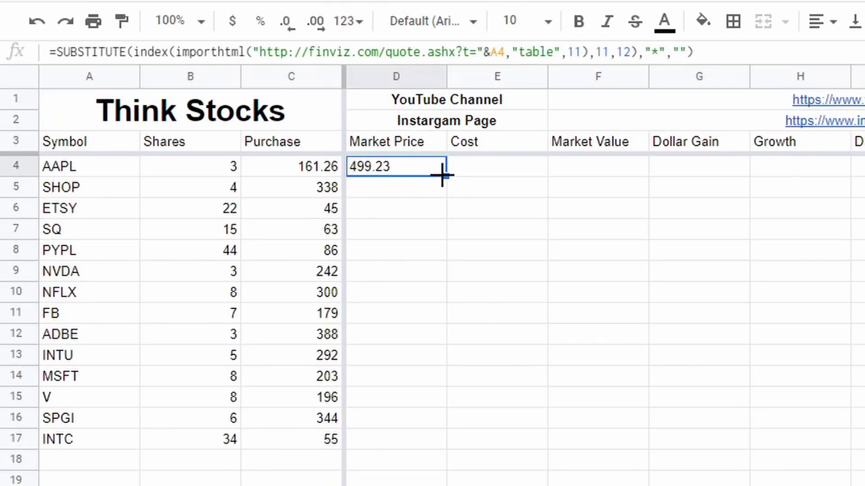
drag(446, 176, 440, 442)
mouse_move(395, 199)
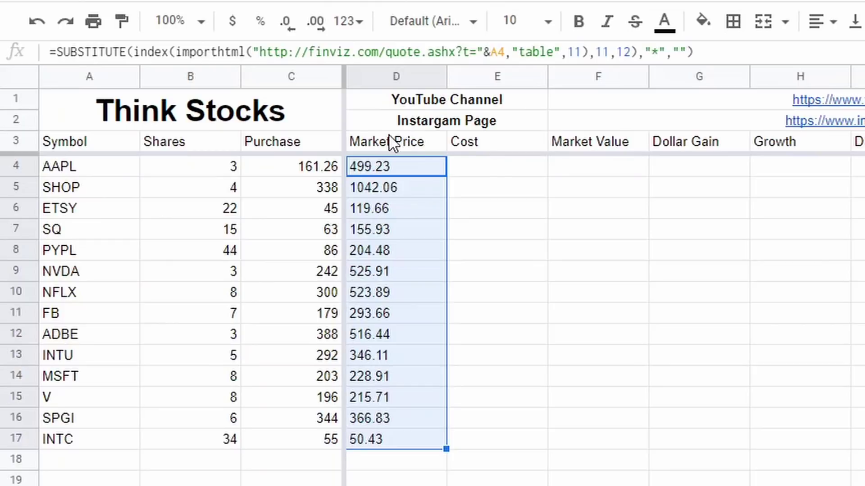
Enter the Cost formula =B4*C4 in cell E4, multiplying shares by purchase price.
click(463, 163)
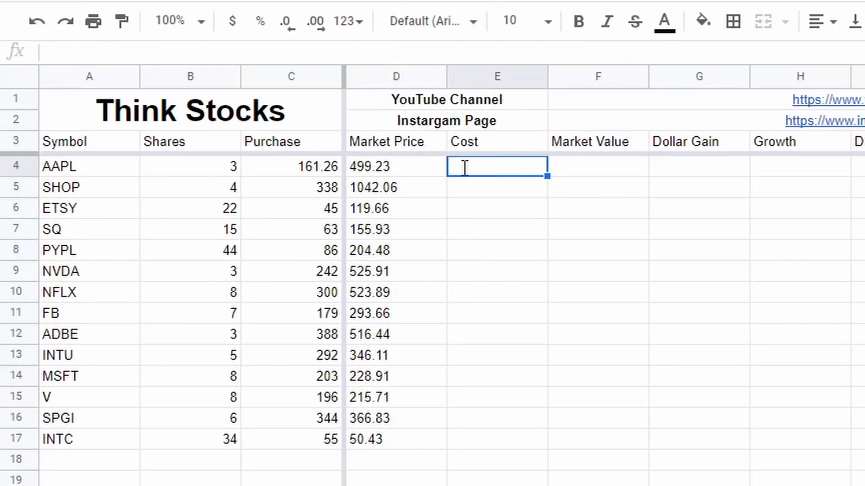
text(=)
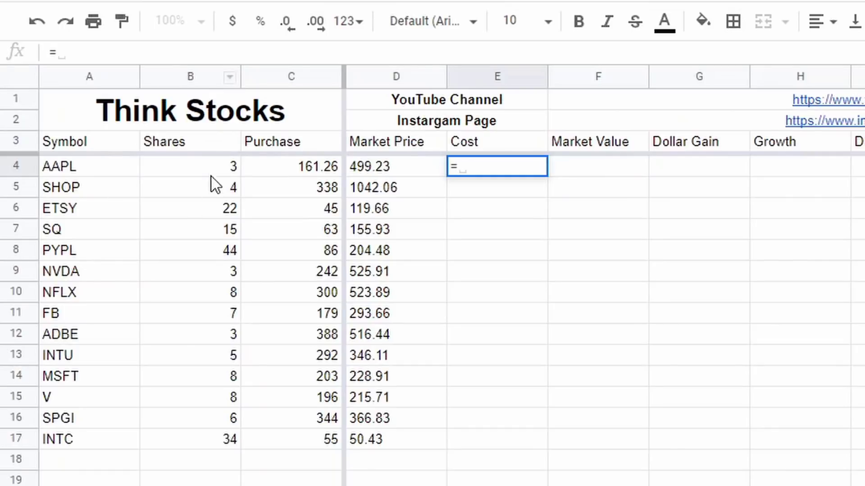
click(221, 167)
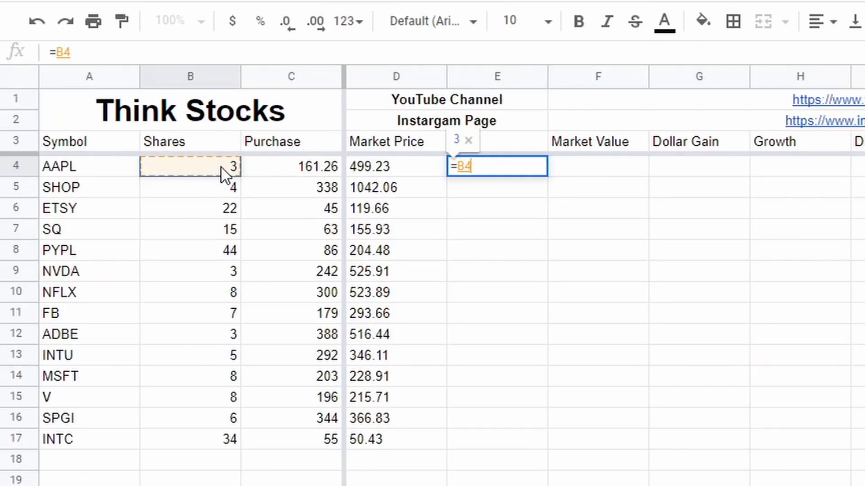
text(*)
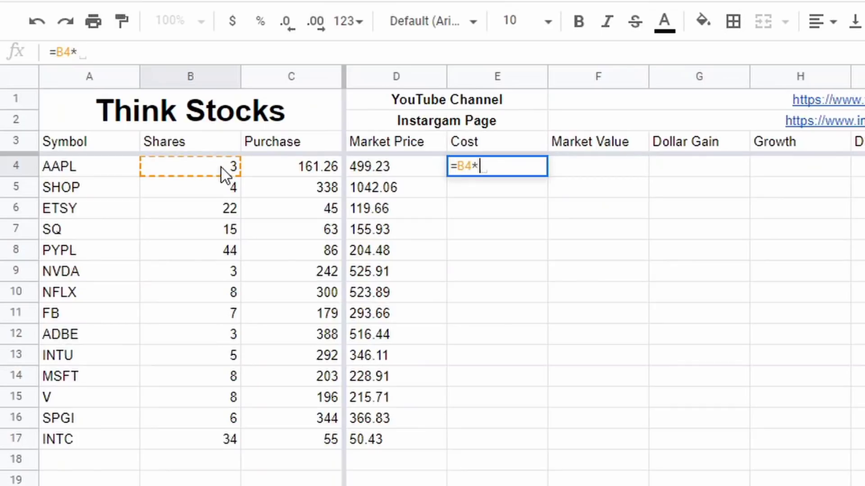
click(315, 180)
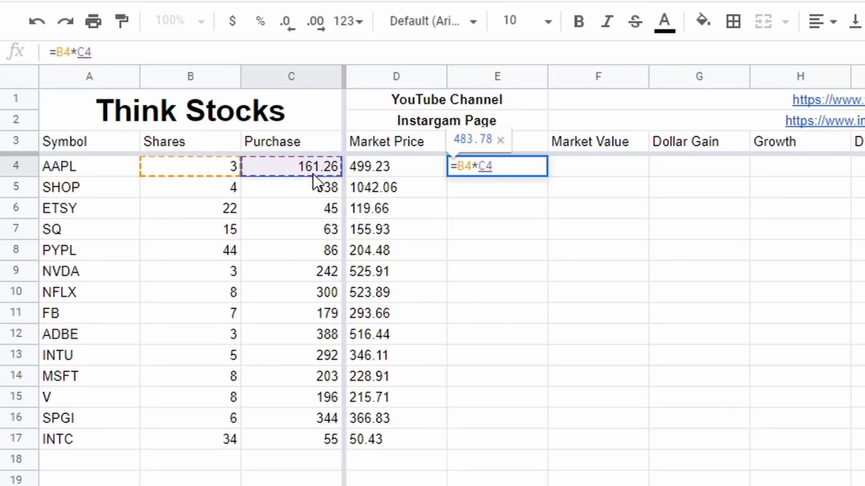
key(Return)
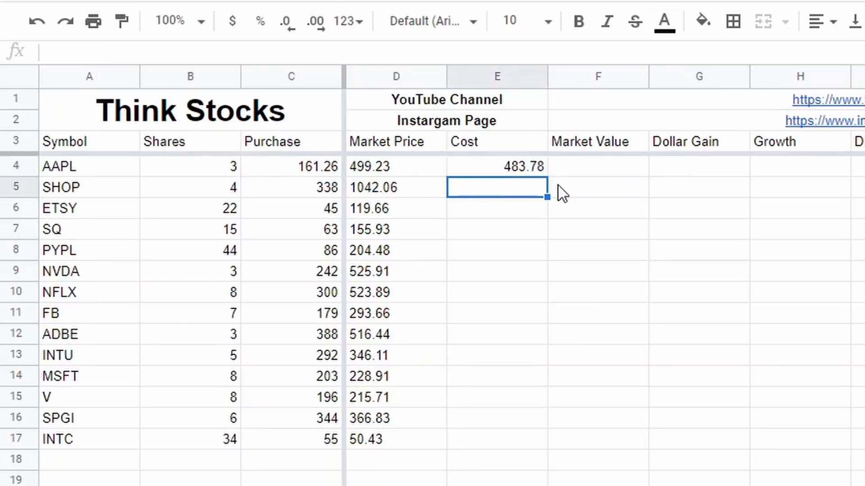
Fill the Cost formula from E4 down through E17.
click(307, 171)
click(526, 170)
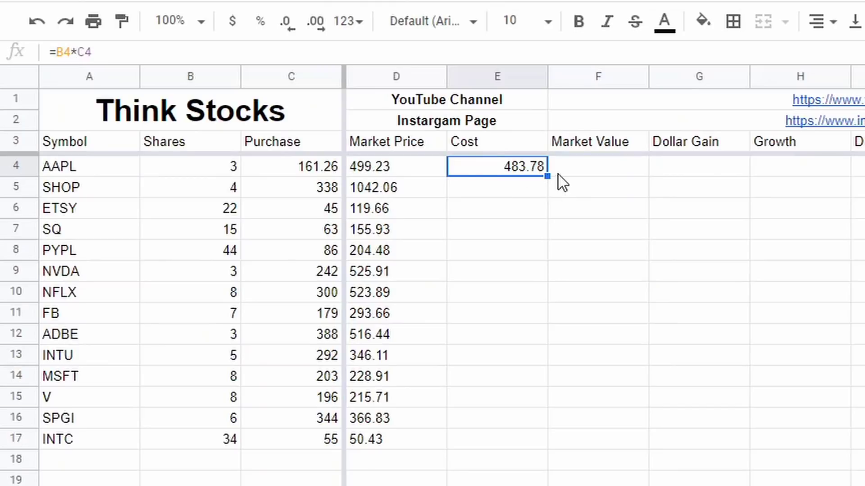
drag(547, 176, 552, 445)
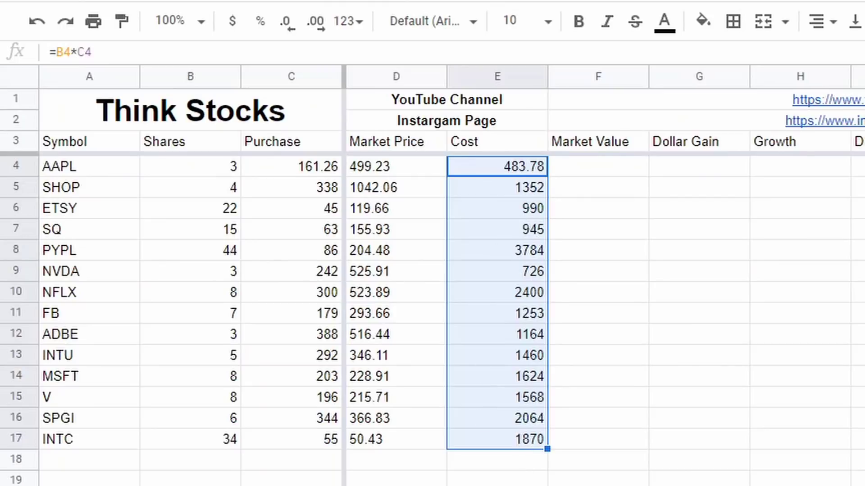
click(477, 485)
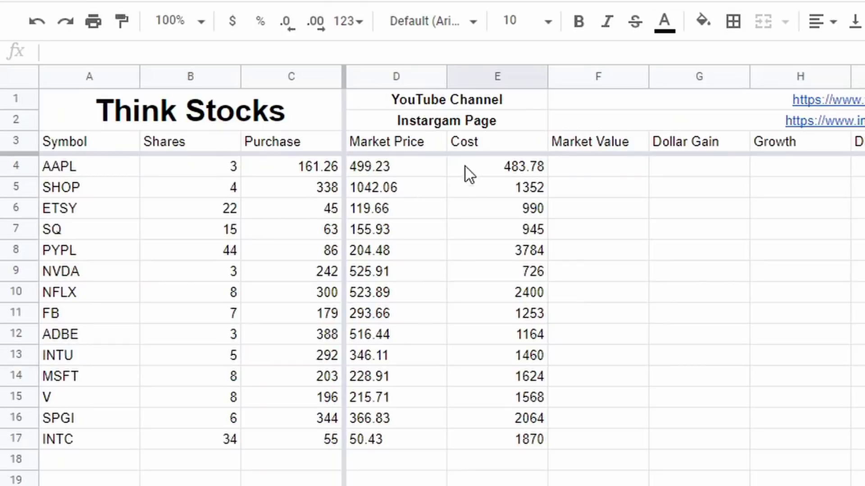
scroll(159, 397, down, 8)
scroll(161, 405, down, 18)
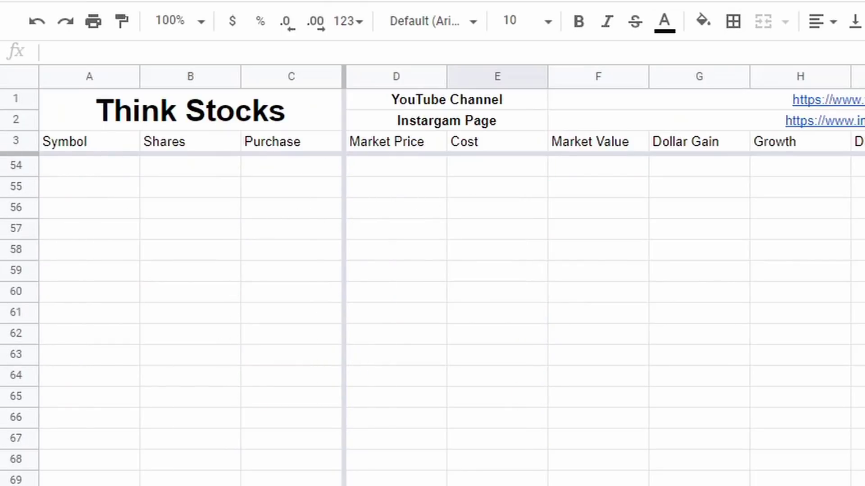
scroll(161, 405, up, 20)
scroll(432, 320, up, 6)
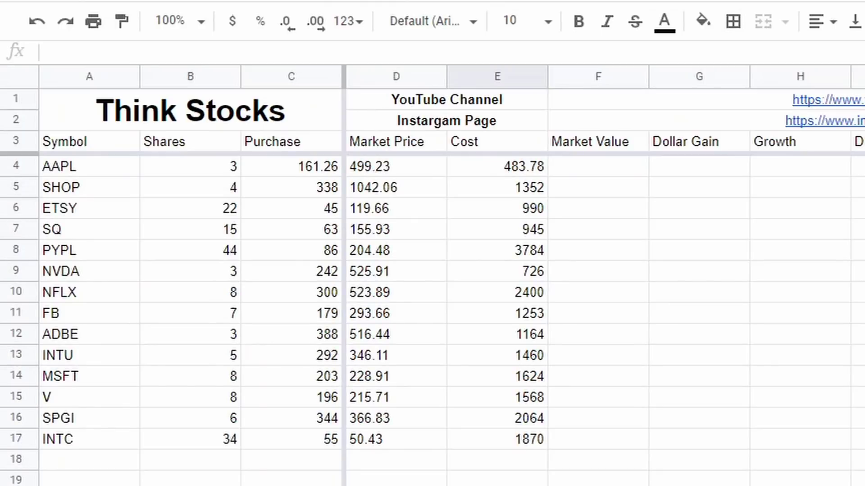
Enter the Market Value formula =B4*D4 in cell F4, multiplying shares by market price.
click(584, 173)
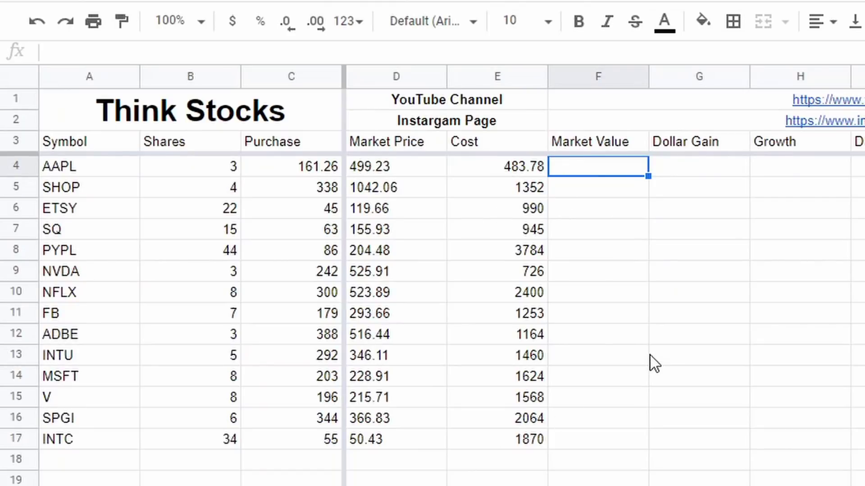
text(=)
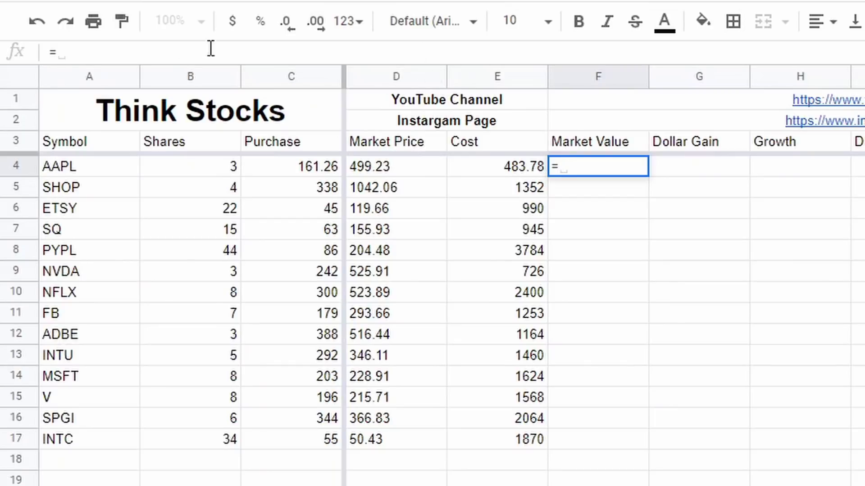
click(210, 165)
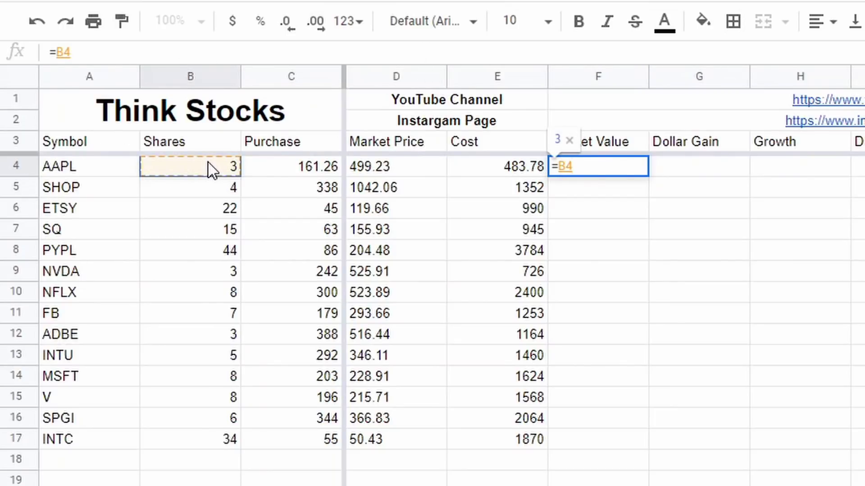
text(*)
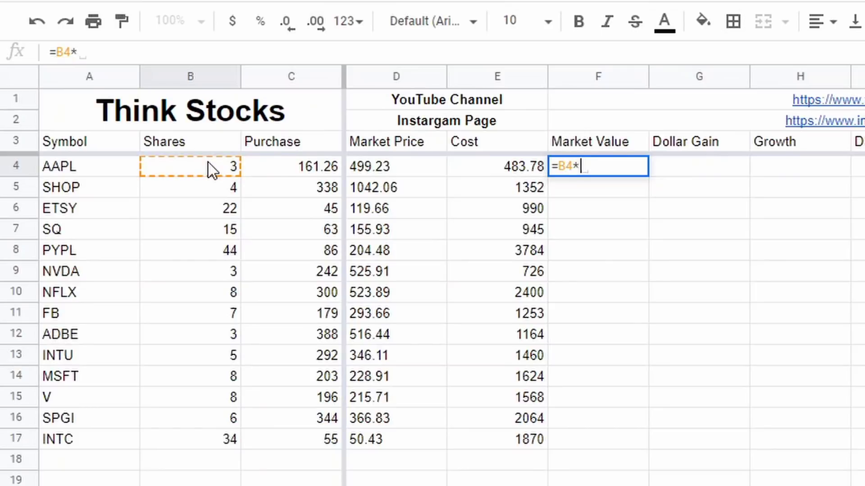
click(379, 167)
key(Return)
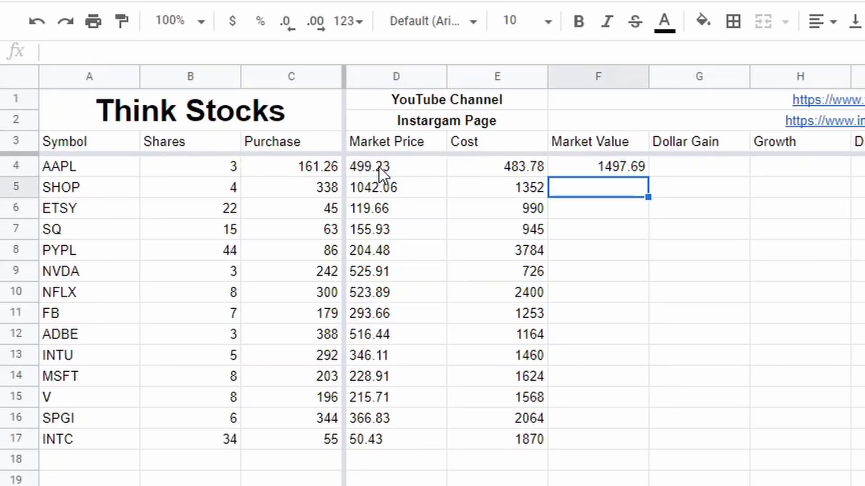
Fill the Market Value formula from F4 down through F17.
click(622, 170)
drag(501, 147, 498, 175)
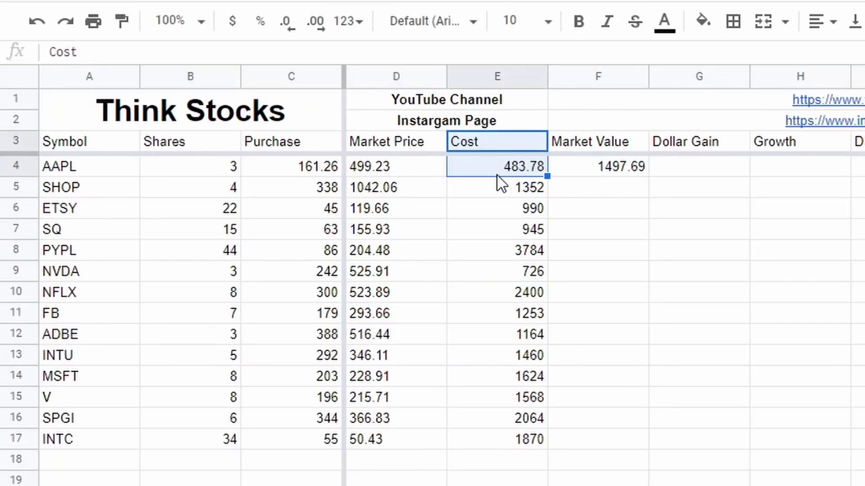
click(497, 174)
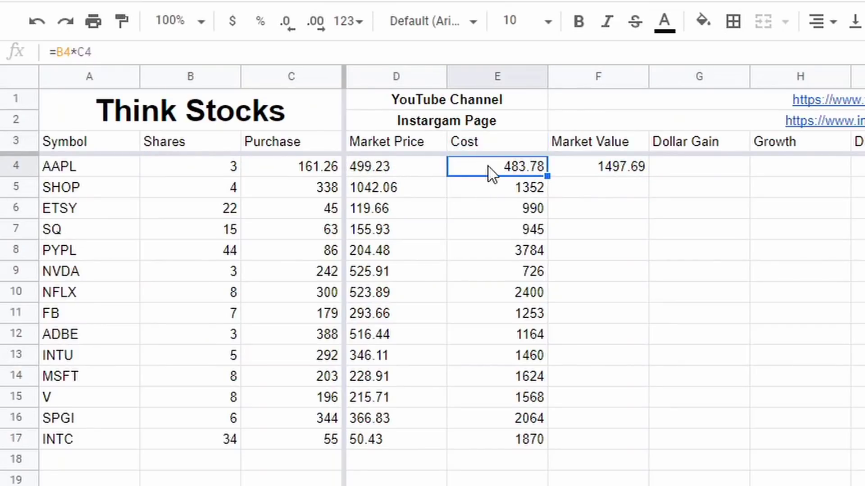
click(605, 170)
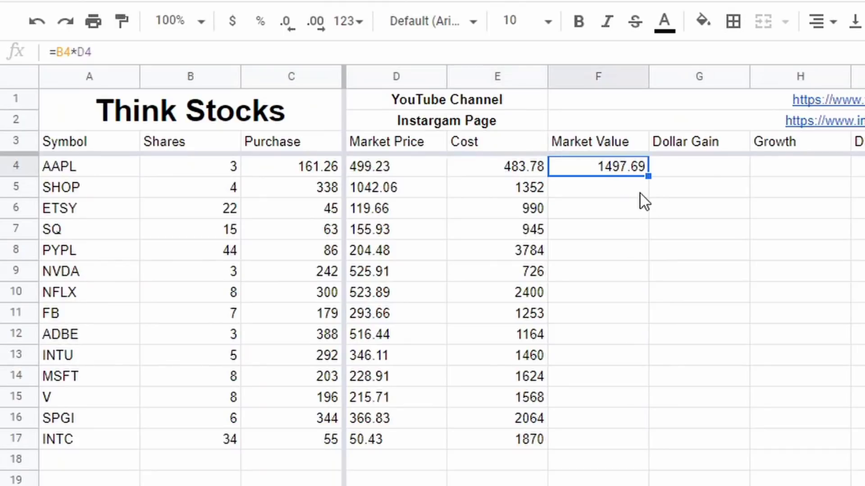
drag(647, 176, 633, 443)
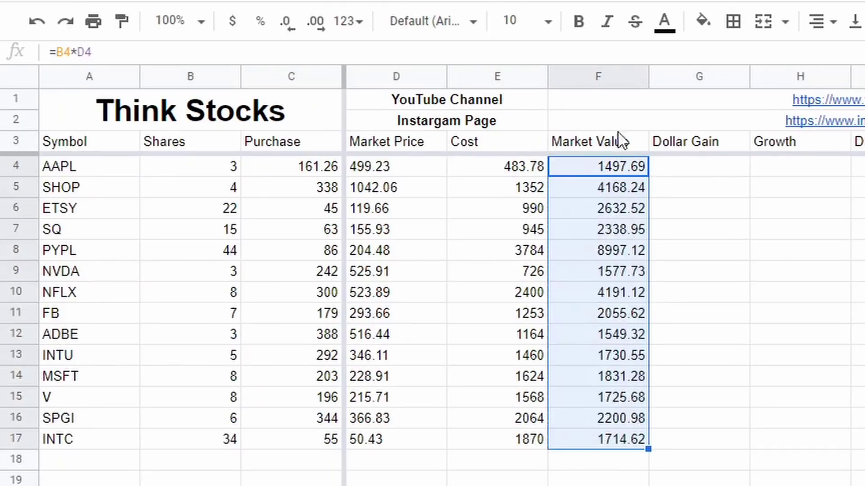
click(603, 480)
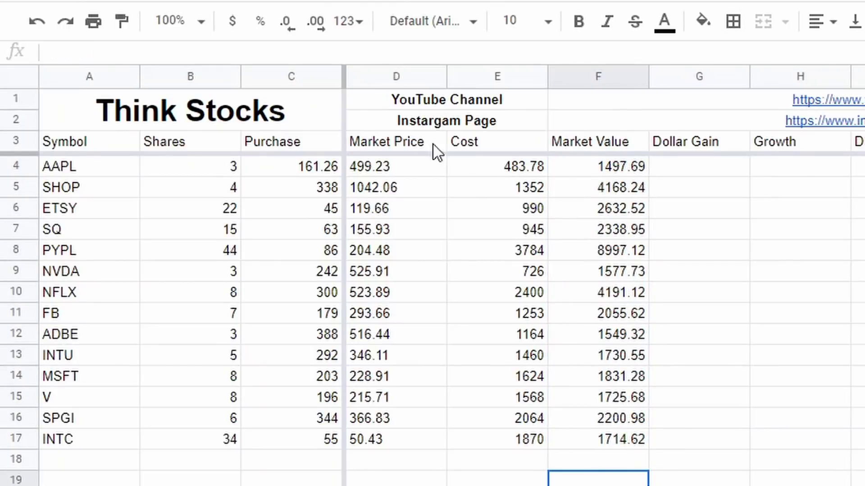
Compare the Cost and Market Value cells for AAPL, SHOP and ETSY in rows 4 to 6.
click(530, 173)
click(606, 167)
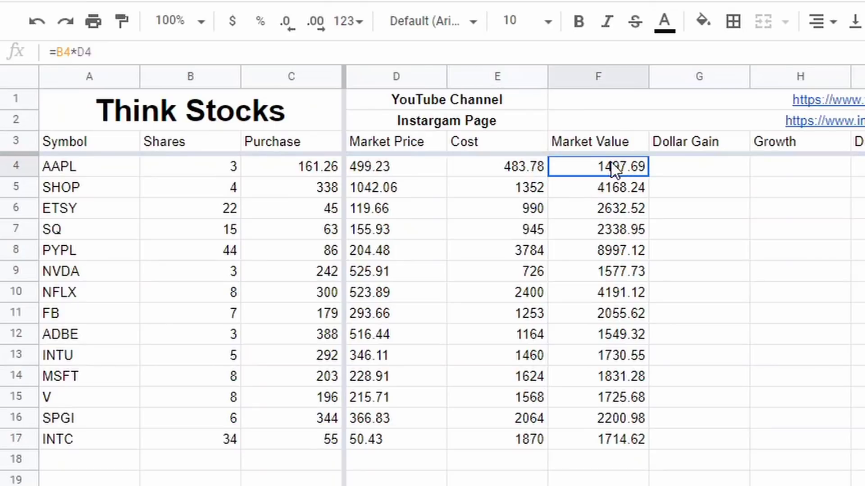
click(519, 189)
click(582, 189)
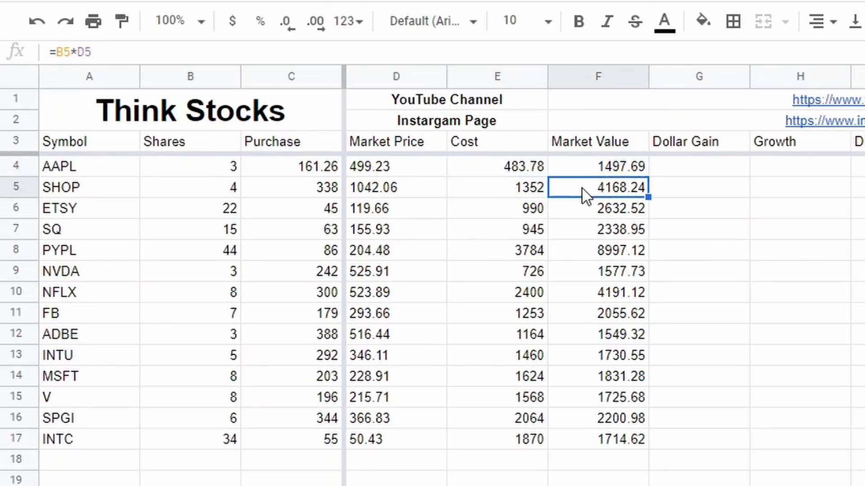
click(532, 208)
click(623, 215)
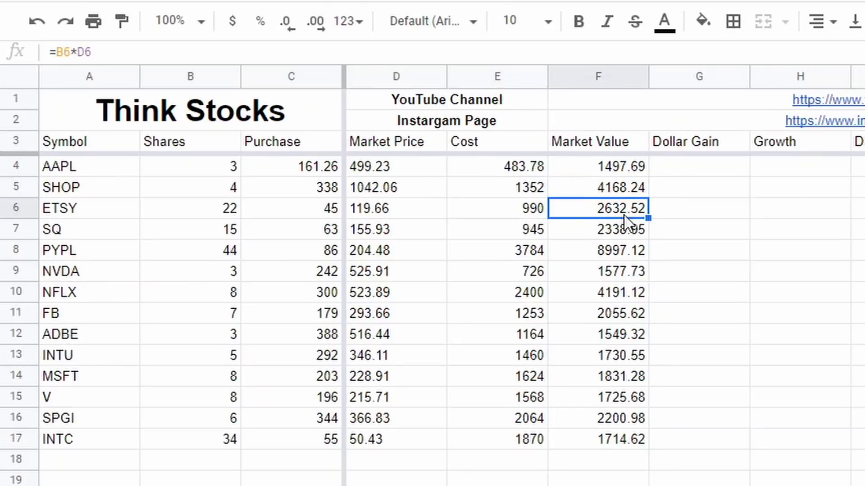
Enter the Dollar Gain formula =F4-E4 in cell G4, subtracting cost from market value.
scroll(643, 275, down, 7)
scroll(642, 274, up, 7)
click(673, 169)
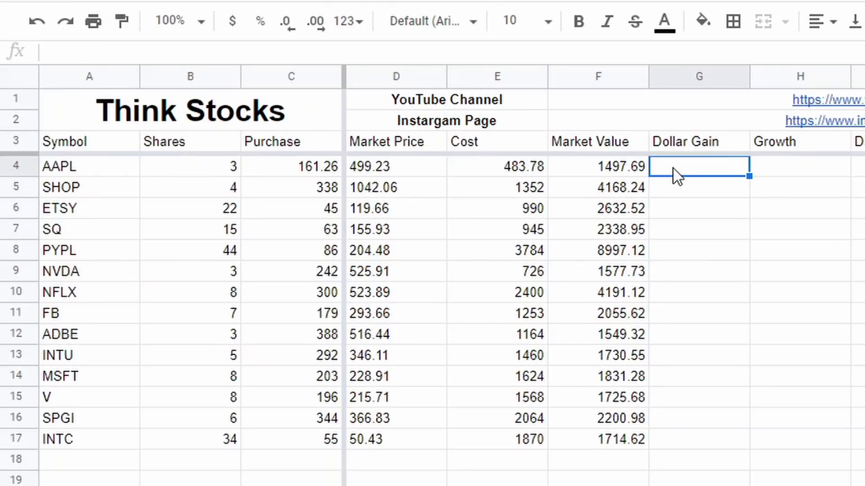
text(=)
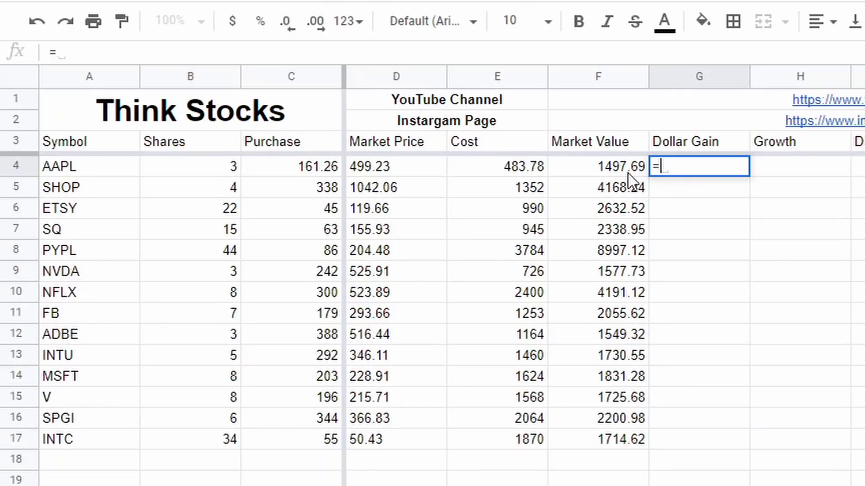
click(617, 166)
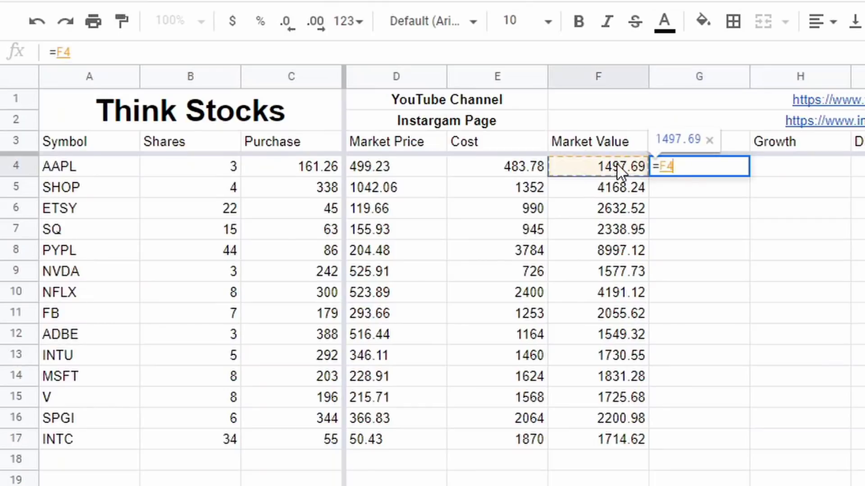
text(-)
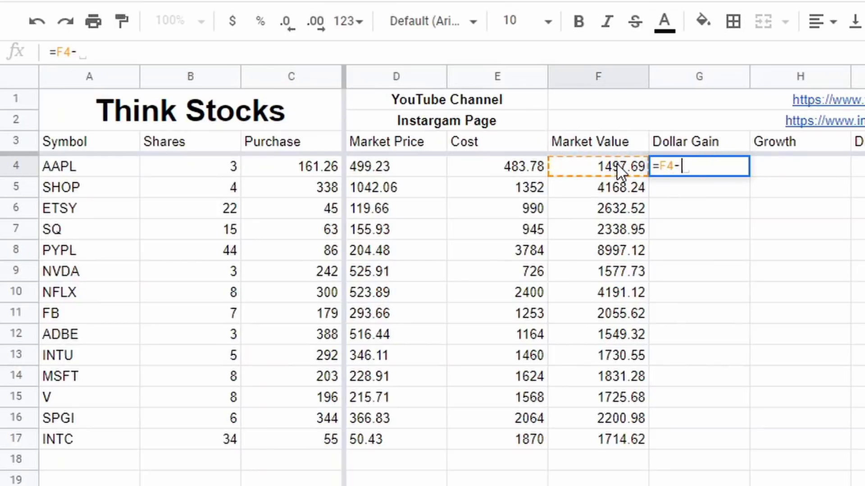
click(506, 171)
key(Return)
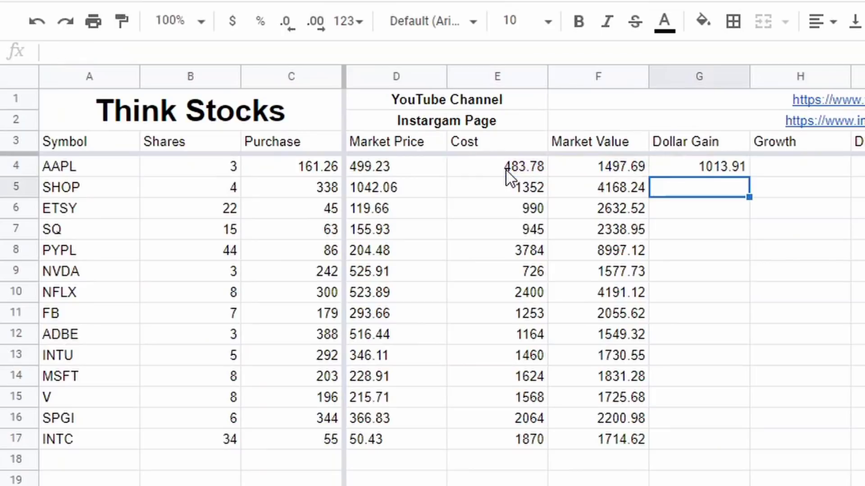
Fill the Dollar Gain formula from G4 down through G17.
click(726, 174)
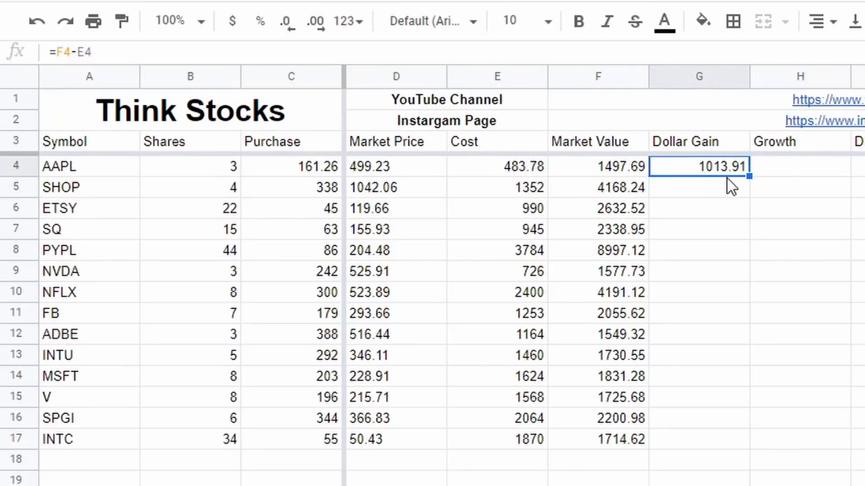
drag(746, 175, 741, 449)
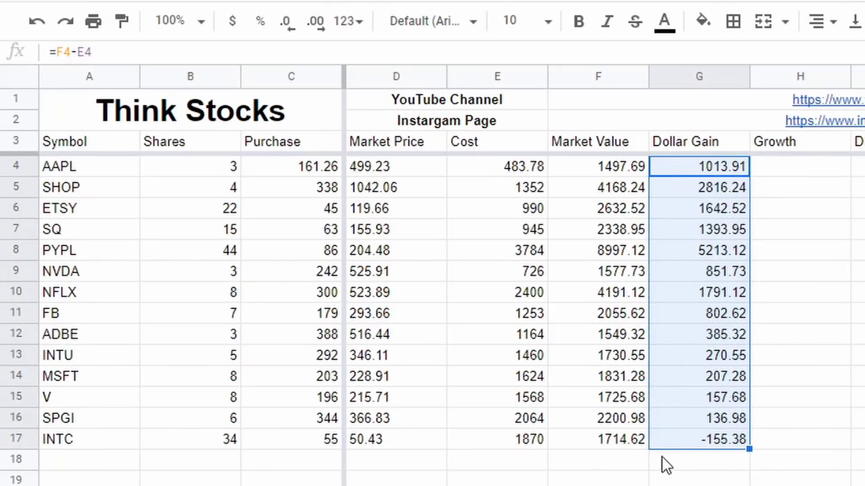
click(720, 485)
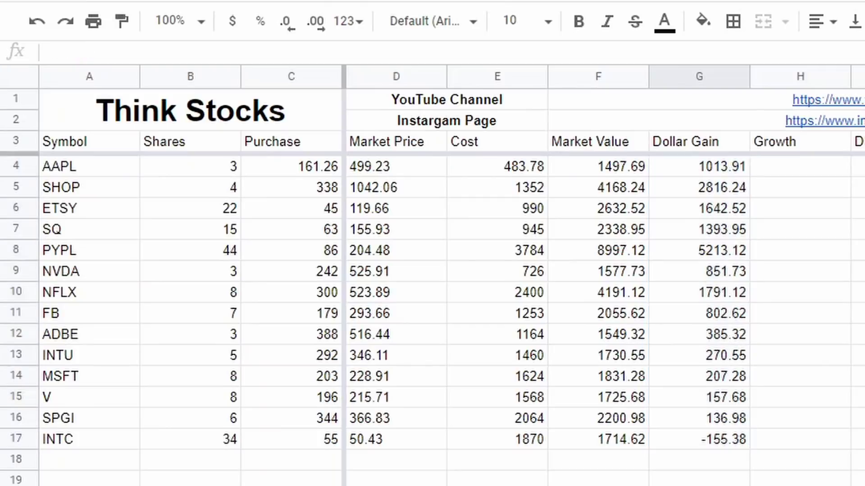
Change the Growth header in cell H3 to "Growth %".
click(797, 173)
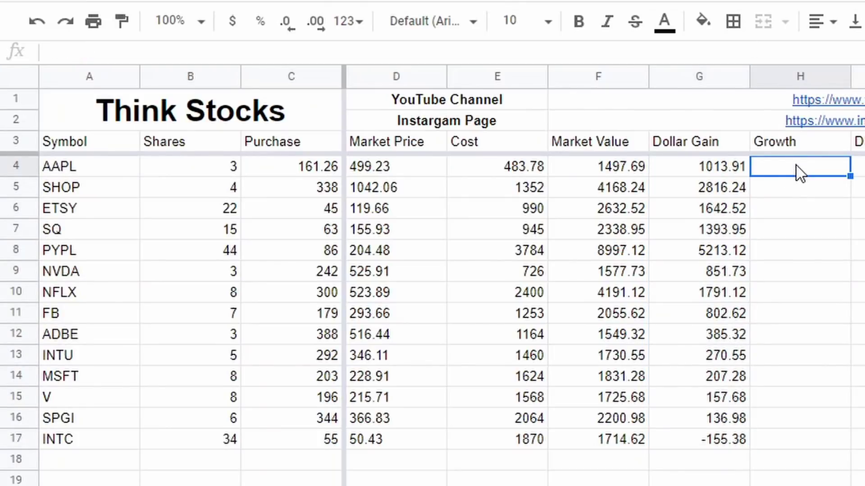
click(807, 144)
click(223, 48)
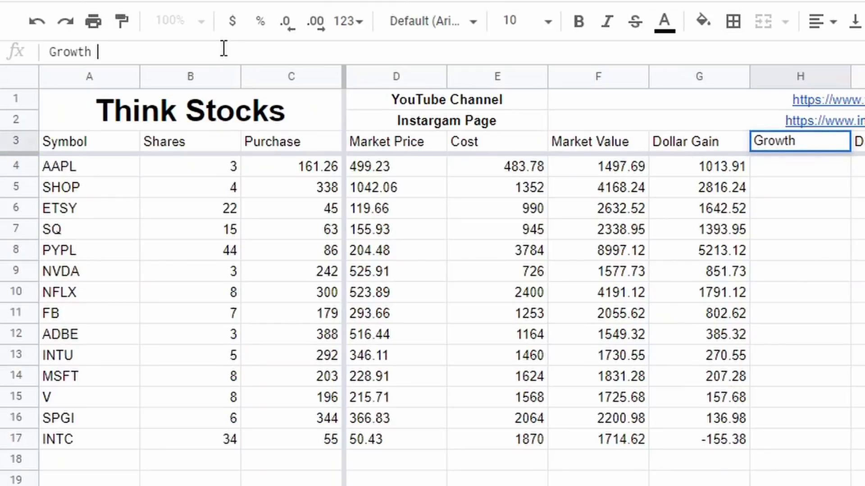
text(%)
click(864, 292)
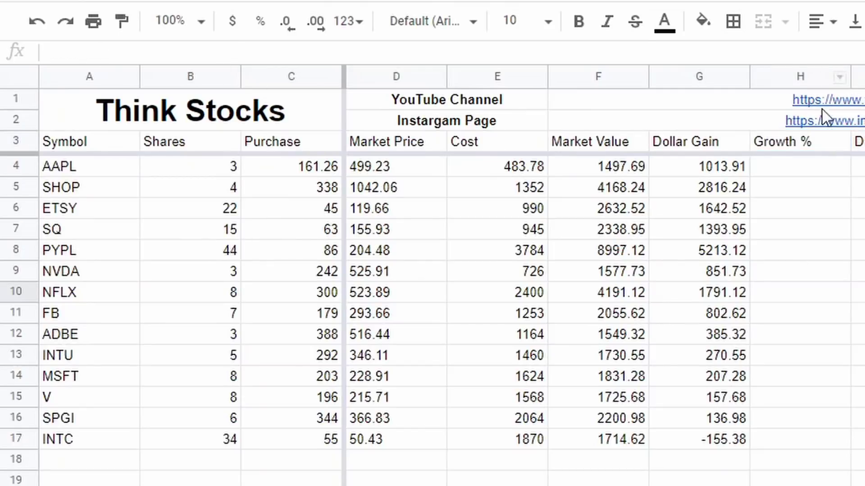
Enter the growth formula =(D4-C4)/C4 in cell H4, using market price and purchase price.
click(801, 168)
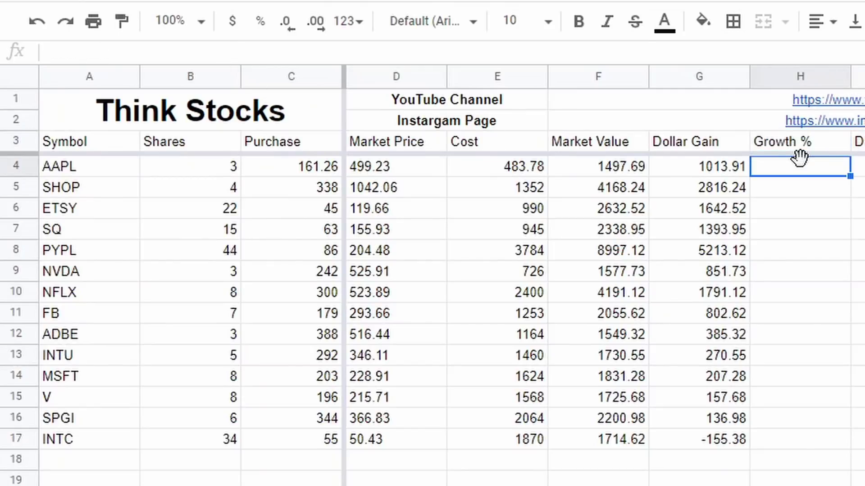
text(=)
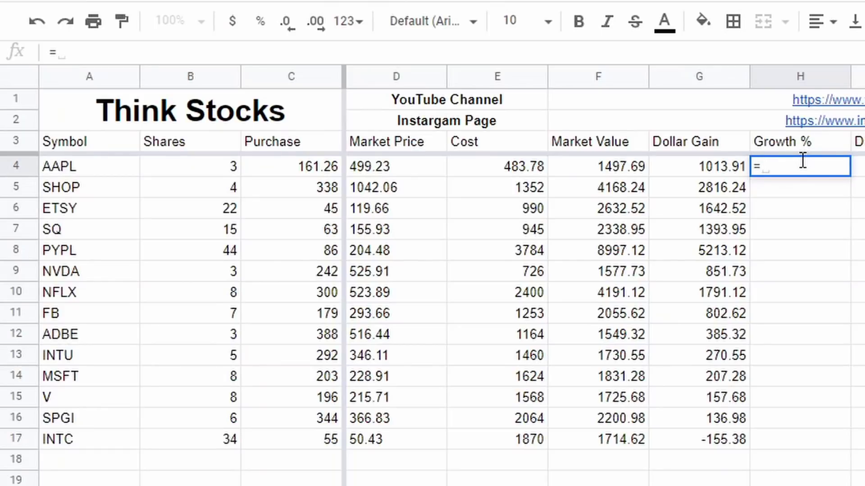
text(()
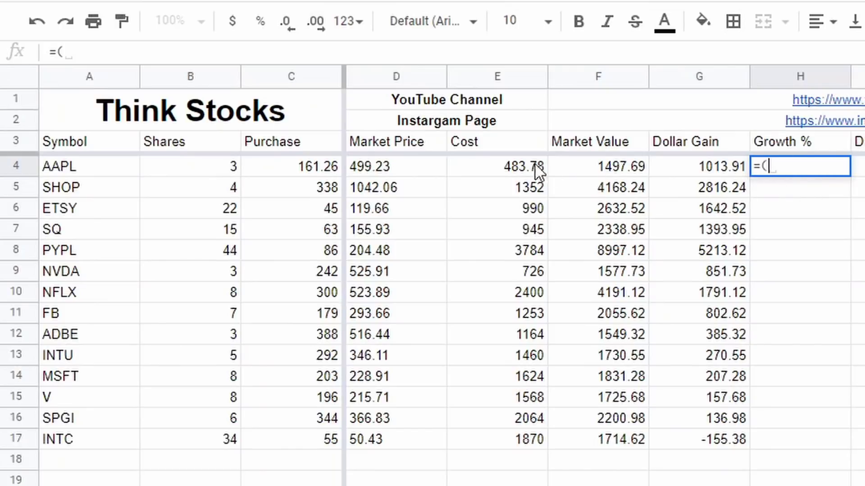
click(410, 165)
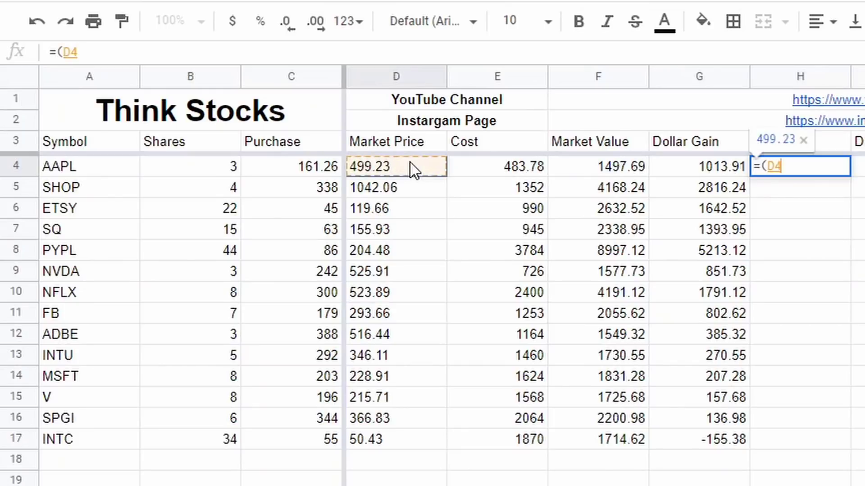
text(-)
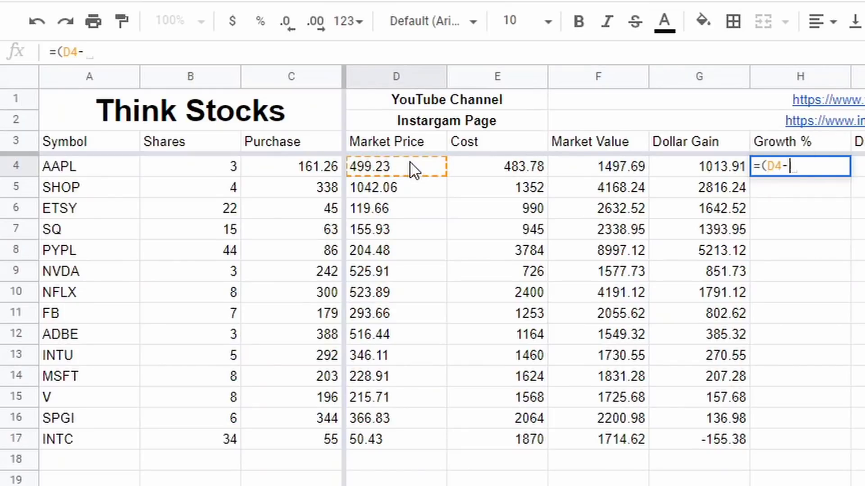
click(294, 175)
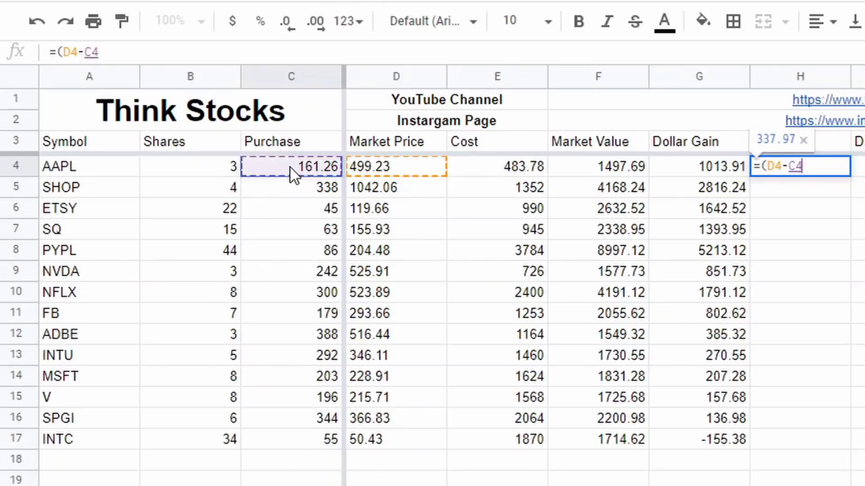
text())
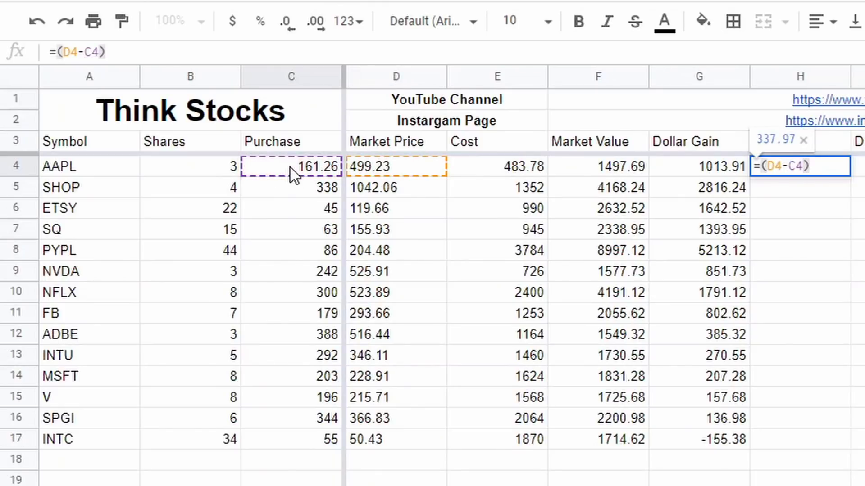
text(/)
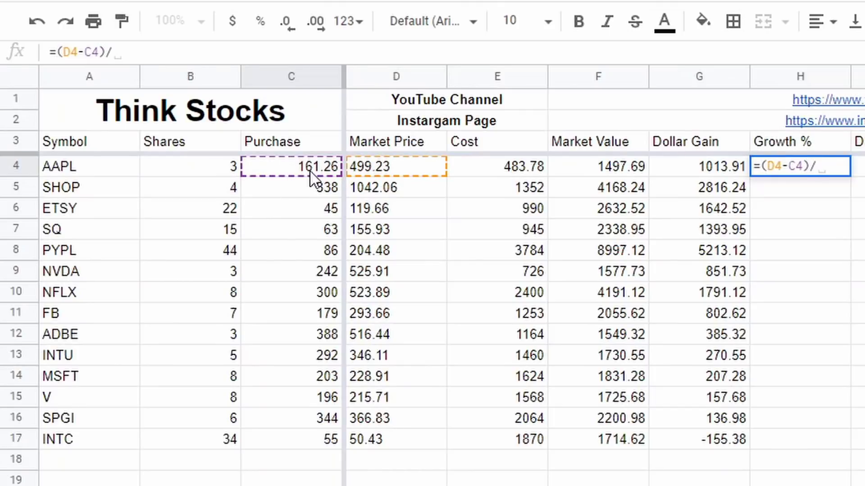
click(311, 173)
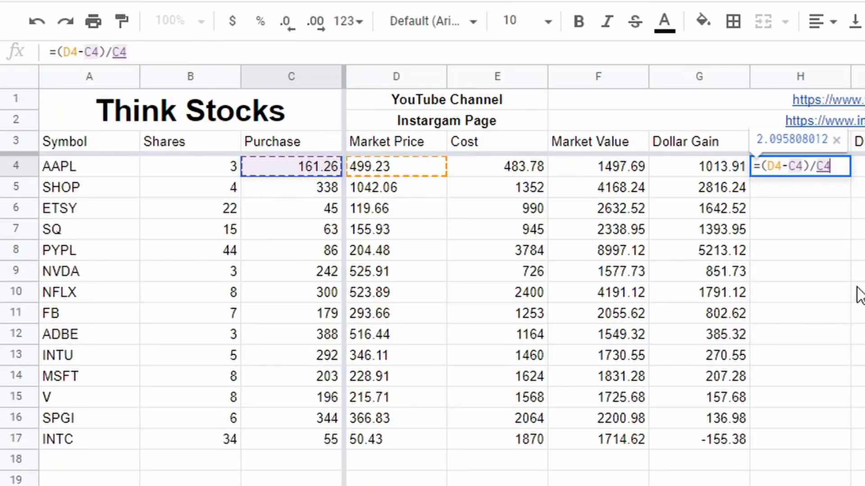
key(Return)
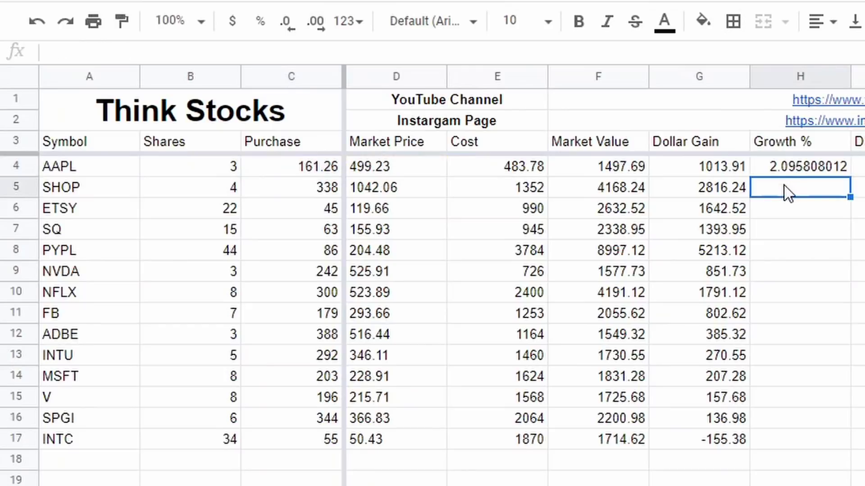
Fill the Growth % formula from H4 down through H17.
click(791, 171)
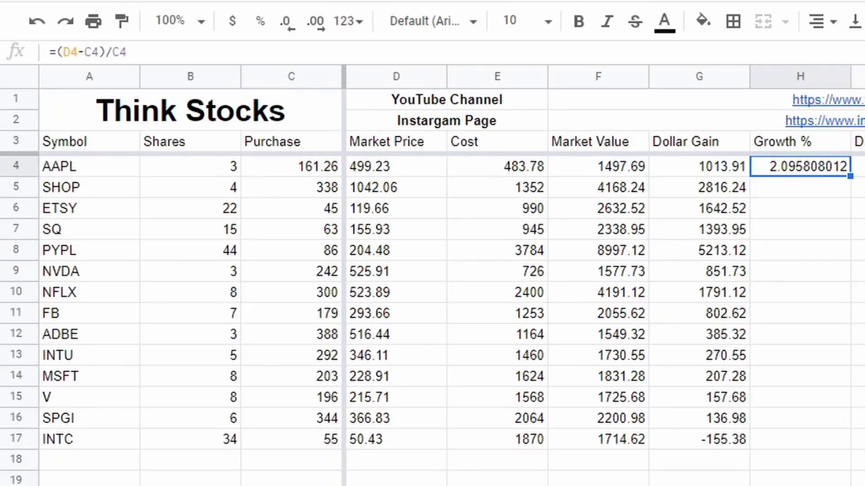
drag(850, 175, 841, 443)
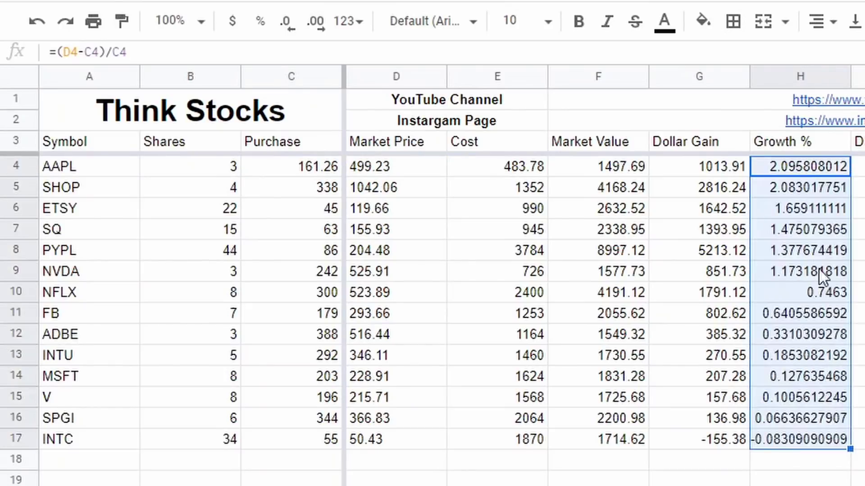
click(797, 485)
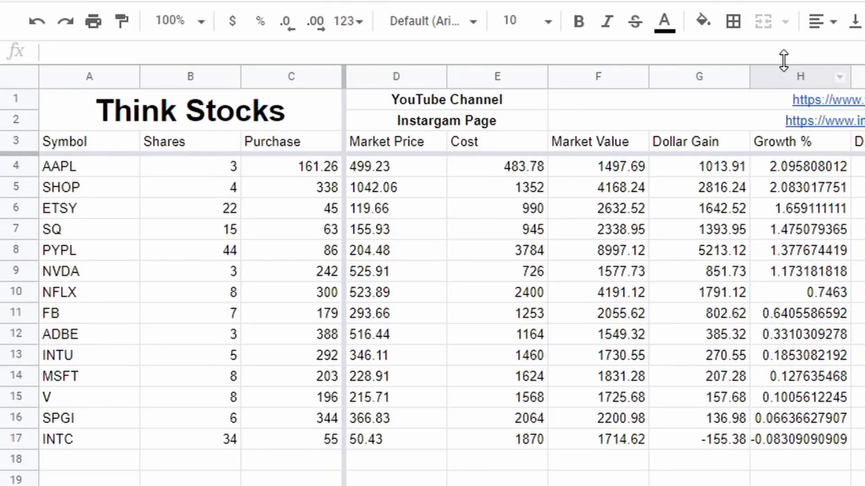
Format the whole Growth % column H as percent.
click(782, 78)
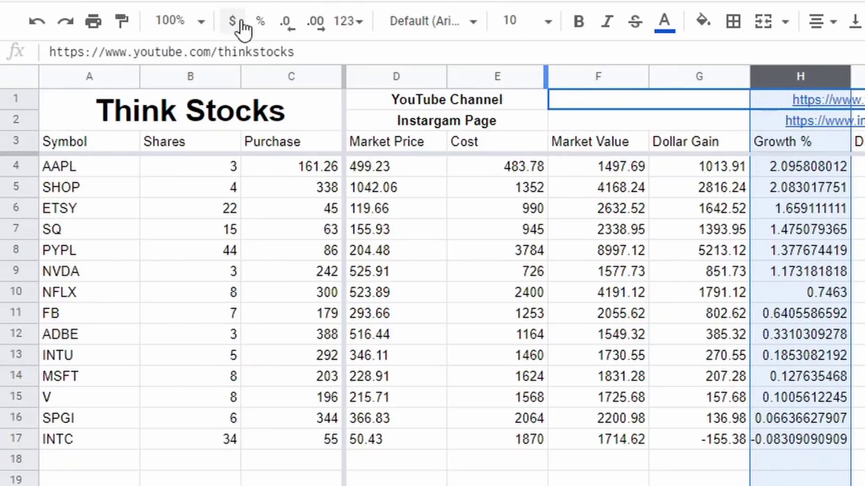
click(259, 22)
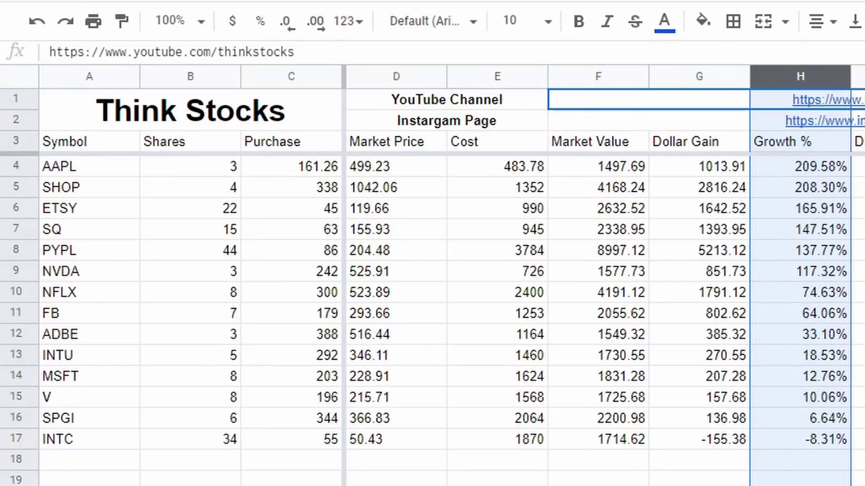
click(792, 485)
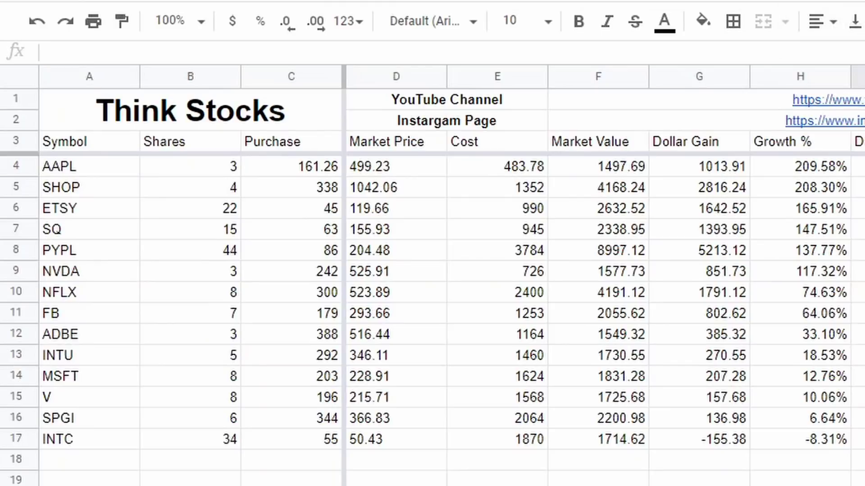
Examine the full Finviz import formula behind AAPL's Market Price in cell D4 as a basis for the Dividend $ column.
click(861, 168)
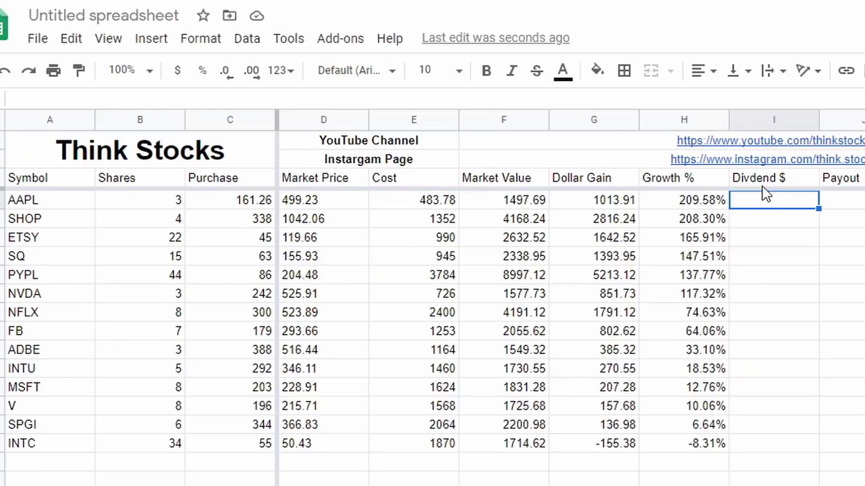
click(301, 201)
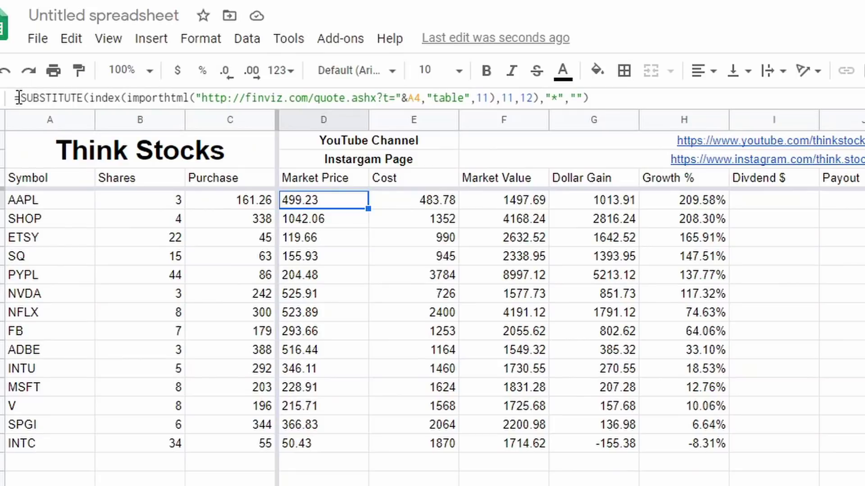
drag(19, 97, 594, 106)
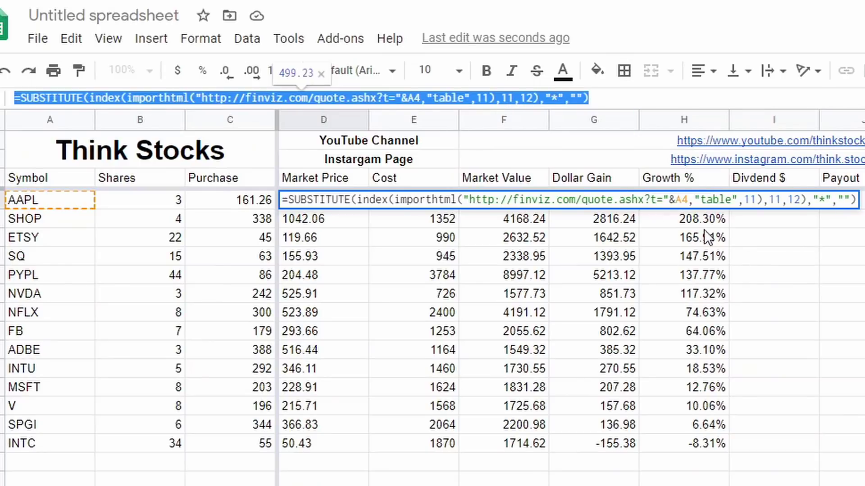
key(Return)
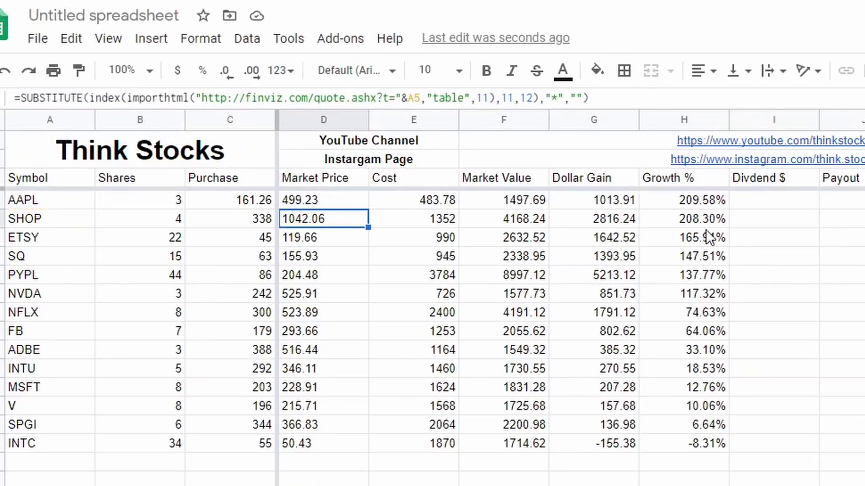
click(294, 206)
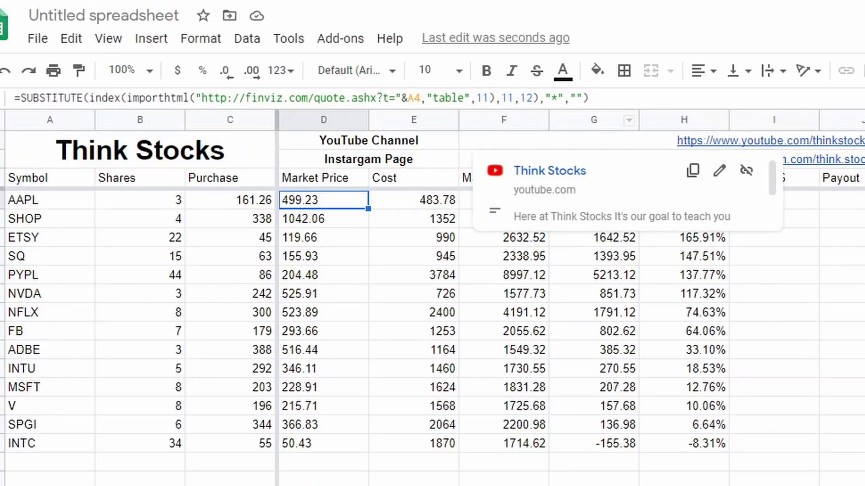
click(862, 331)
click(348, 205)
click(860, 228)
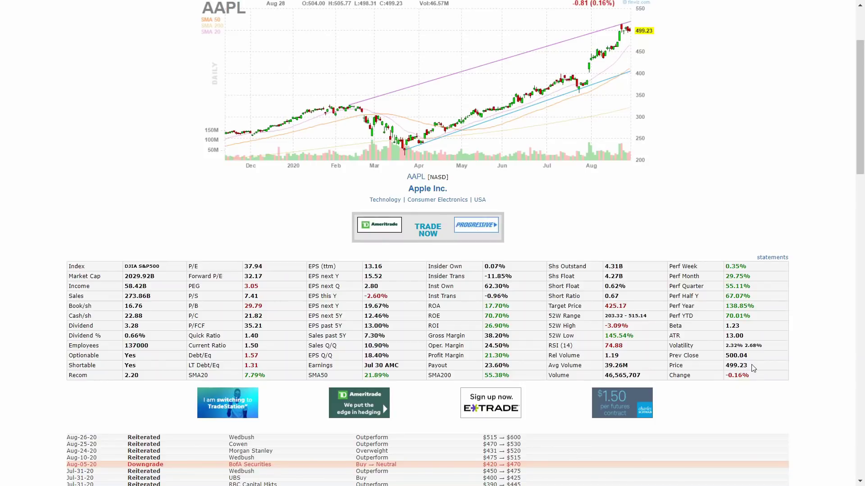
Examine AAPL's Price and Prev Close entries in the Finviz statistics table to compare their row positions.
drag(750, 369, 726, 367)
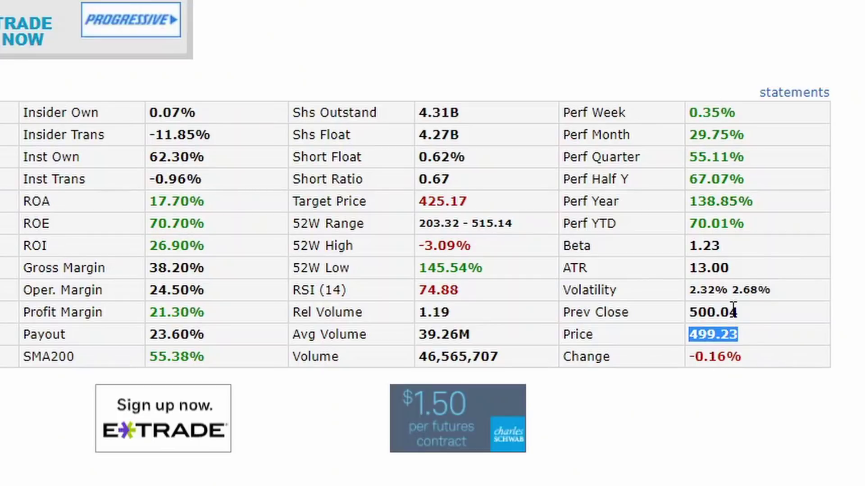
drag(738, 315, 678, 325)
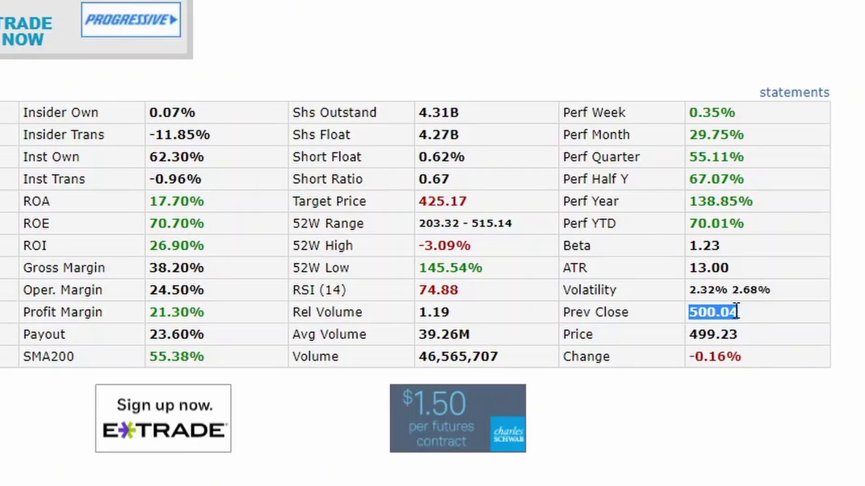
click(731, 327)
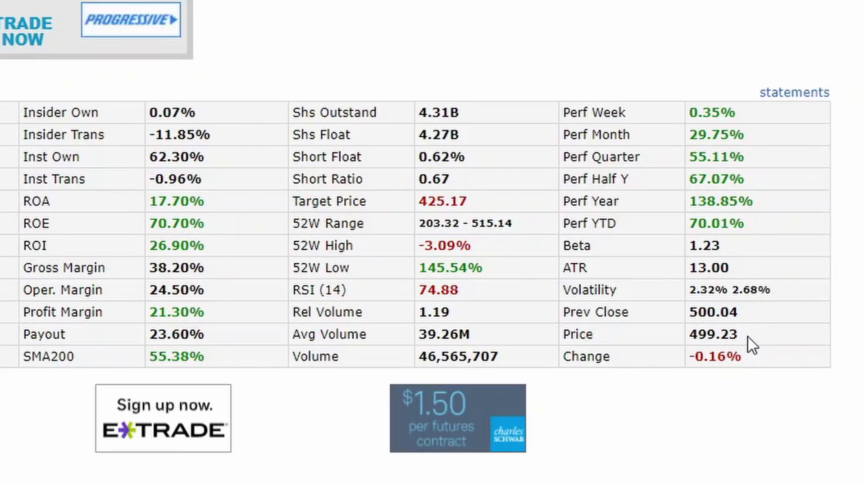
drag(747, 337, 649, 350)
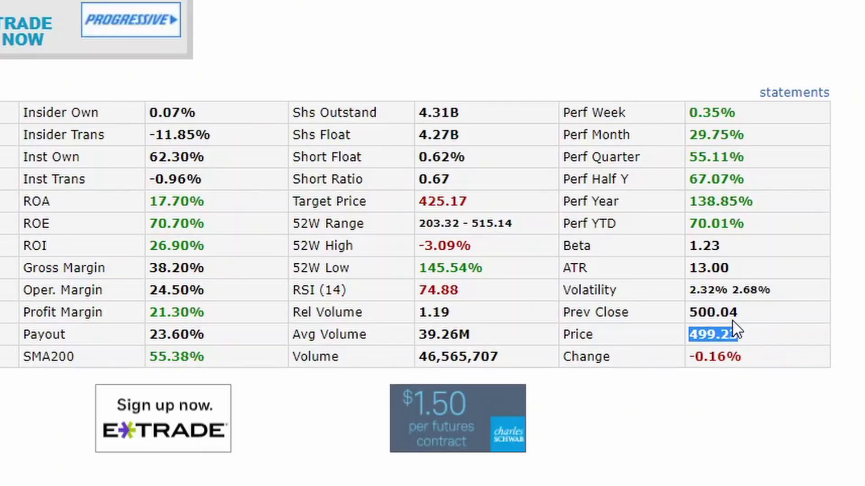
double_click(692, 319)
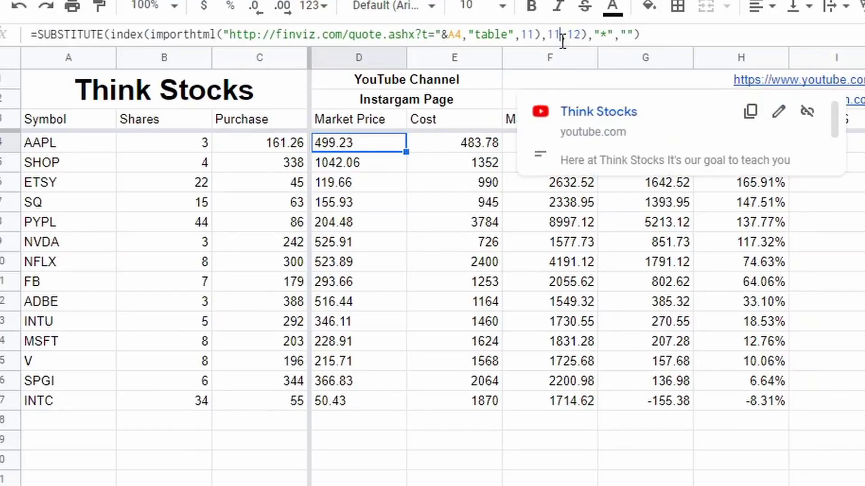
Try row index 10 instead of 11 in AAPL's Market Price import formula in cell D4.
click(562, 41)
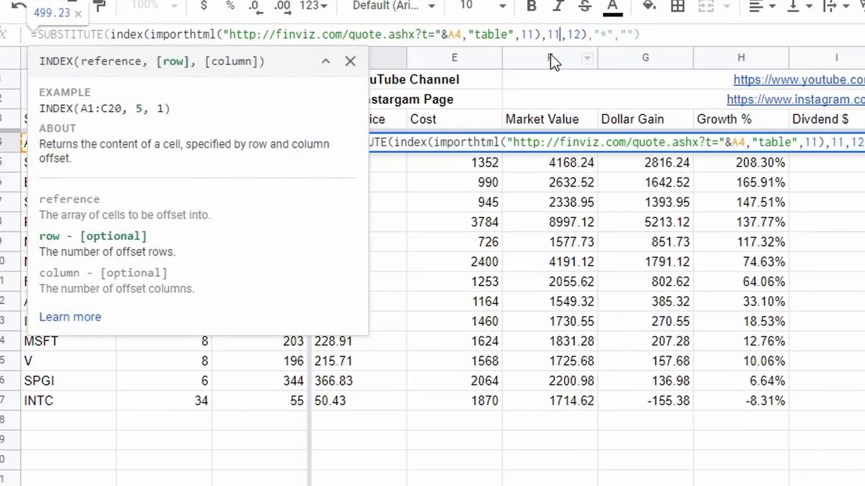
key(BackSpace)
key(BackSpace)
text(10)
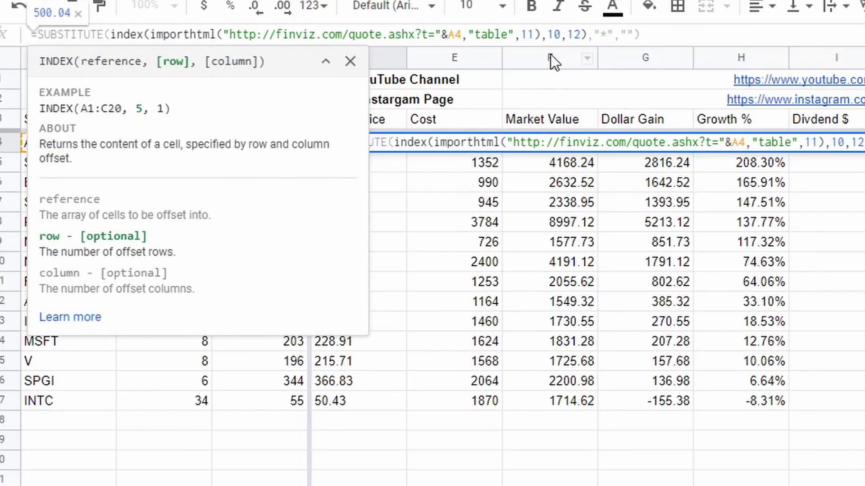
key(Return)
Set the row index in cell D4's import formula back to 11.
click(336, 144)
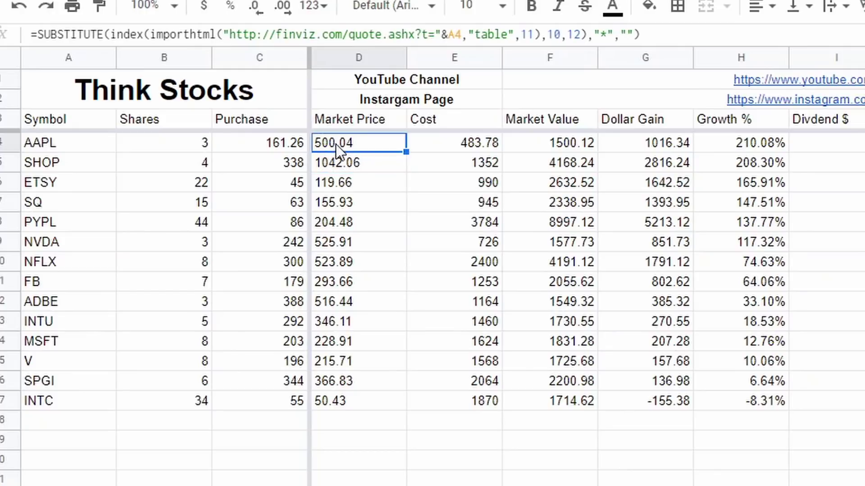
click(558, 38)
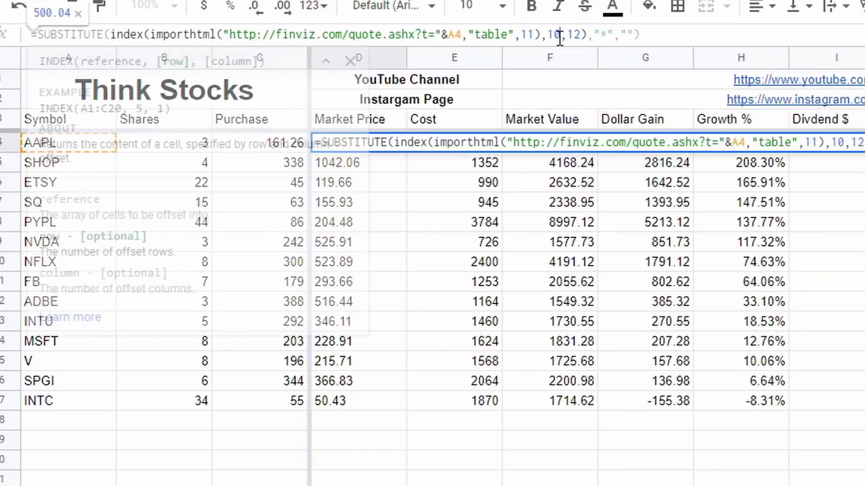
key(BackSpace)
text(1)
key(Return)
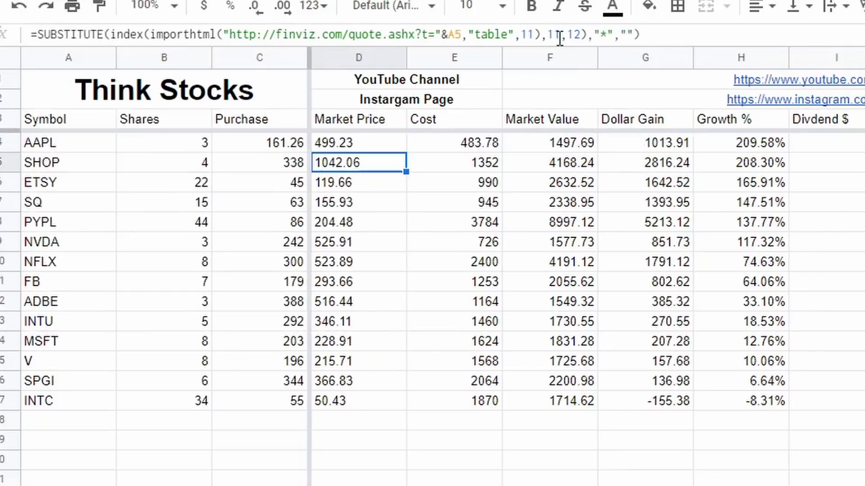
Copy the full Finviz import formula from D4 into AAPL's dividend cell I4, keeping the A4 reference.
click(861, 146)
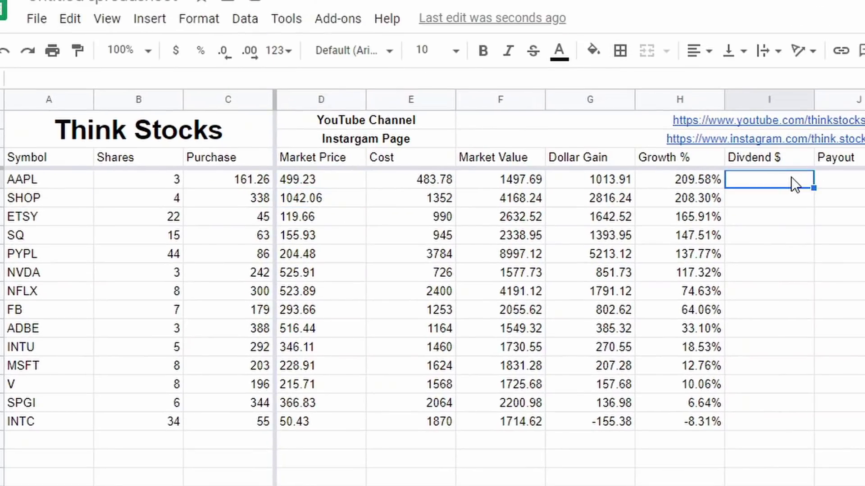
click(356, 182)
drag(586, 77, 13, 77)
key(ctrl+c)
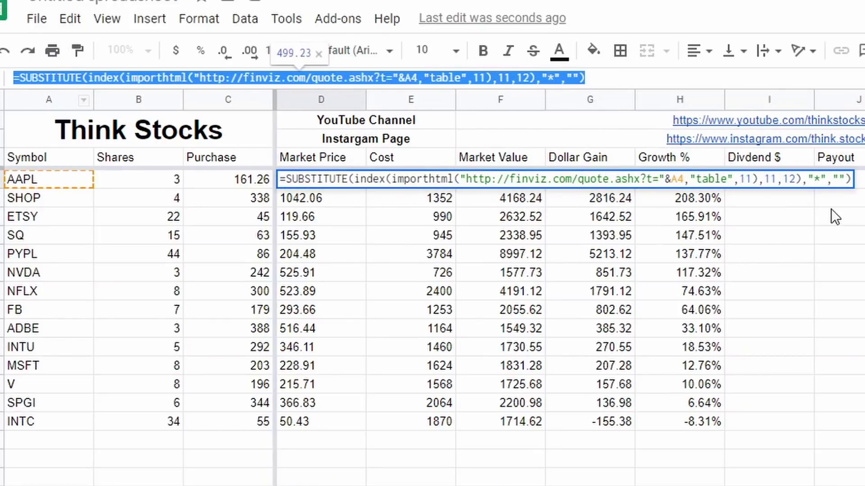
click(789, 198)
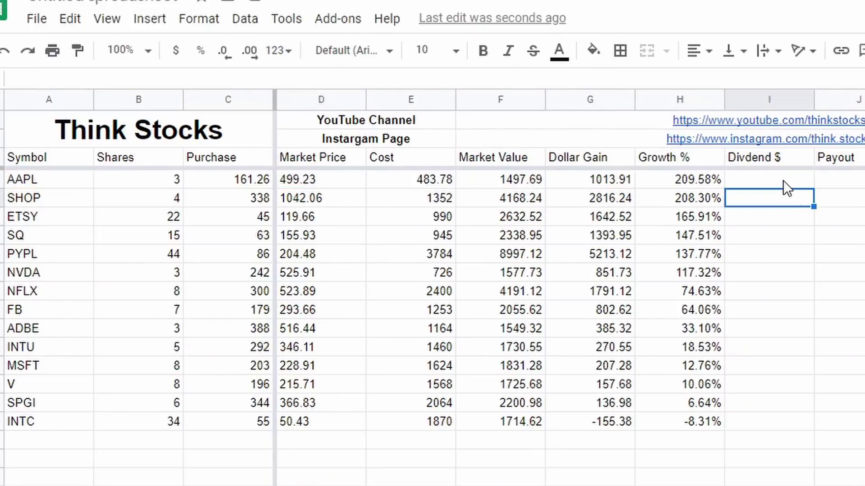
click(784, 181)
key(ctrl+v)
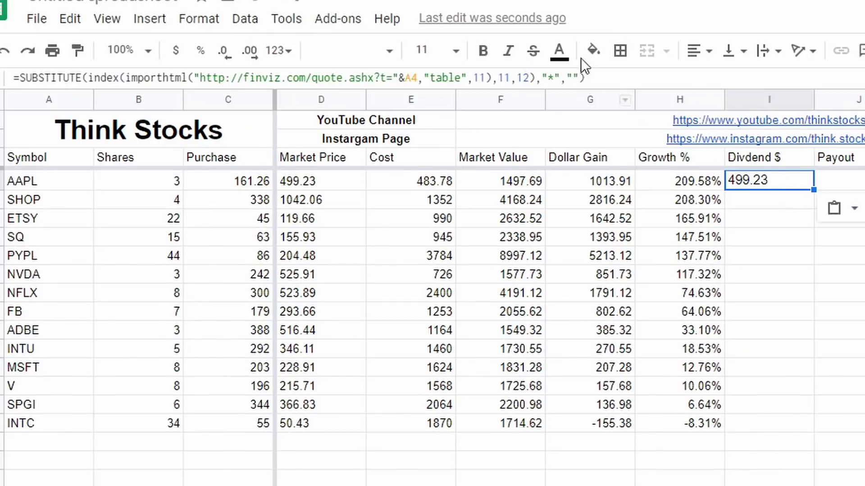
Set the index row to 7 and column to 2 in I4's import formula and fill it down through I17.
mouse_move(523, 110)
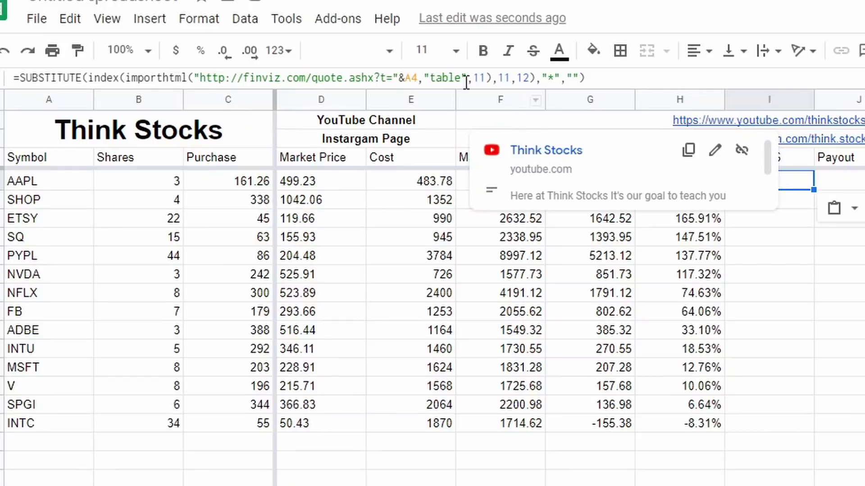
click(501, 78)
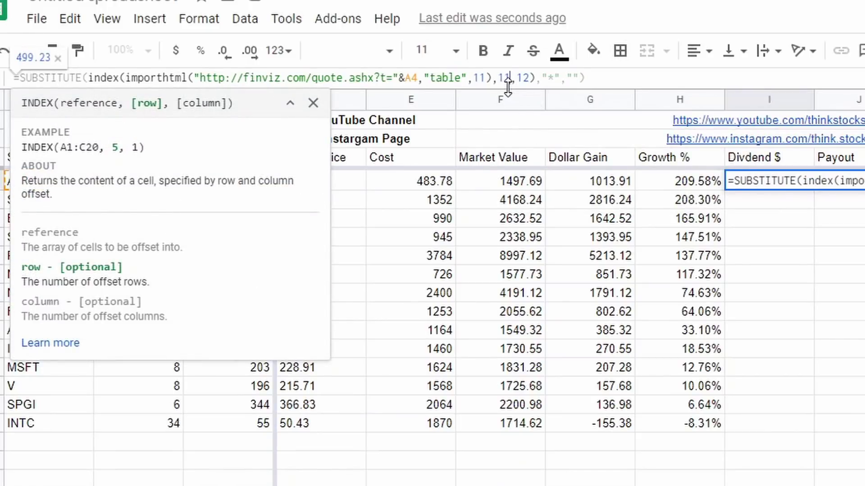
key(BackSpace)
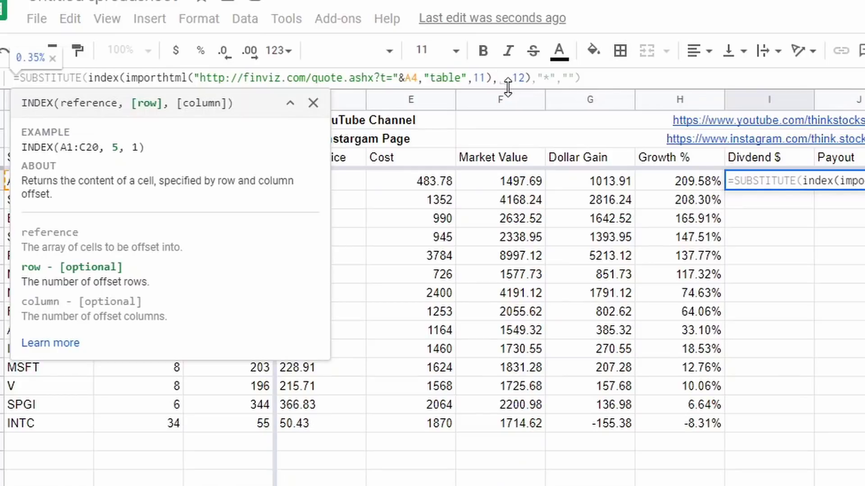
text(7)
key(Right)
key(BackSpace)
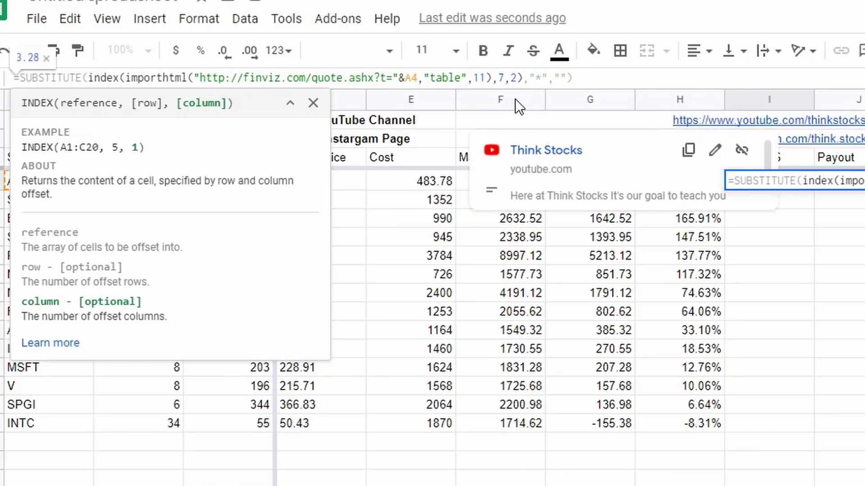
key(Return)
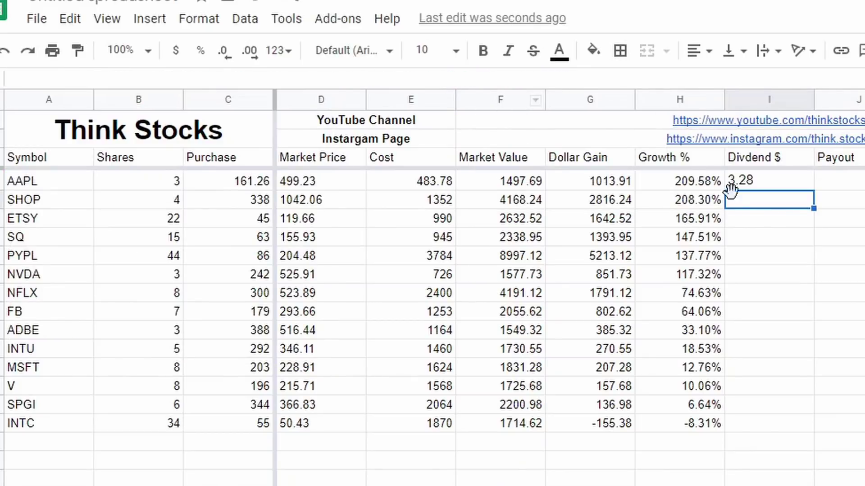
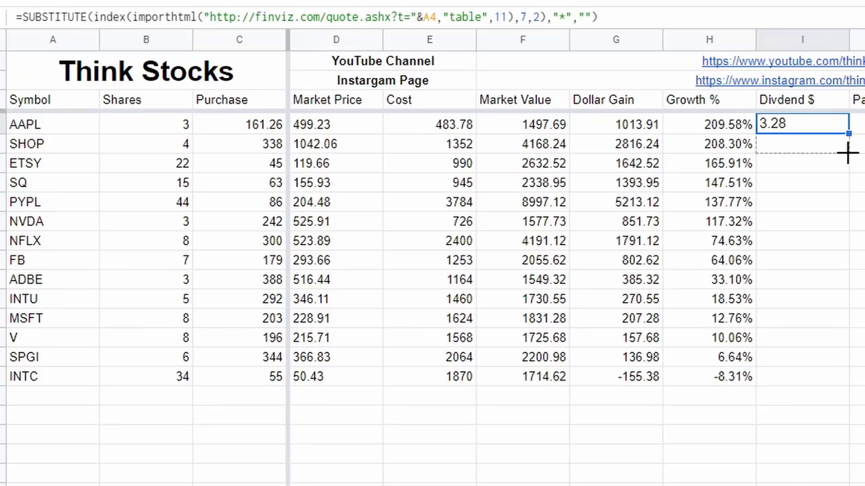
drag(849, 133, 846, 386)
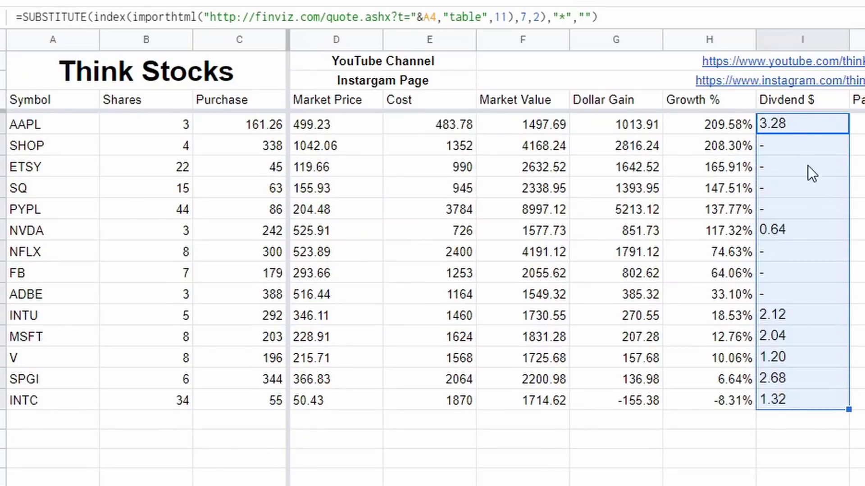
click(858, 209)
Wrap the formula in SHOP's dividend cell I5 in an outer SUBSTITUTE that replaces "-" with "0.00".
click(774, 155)
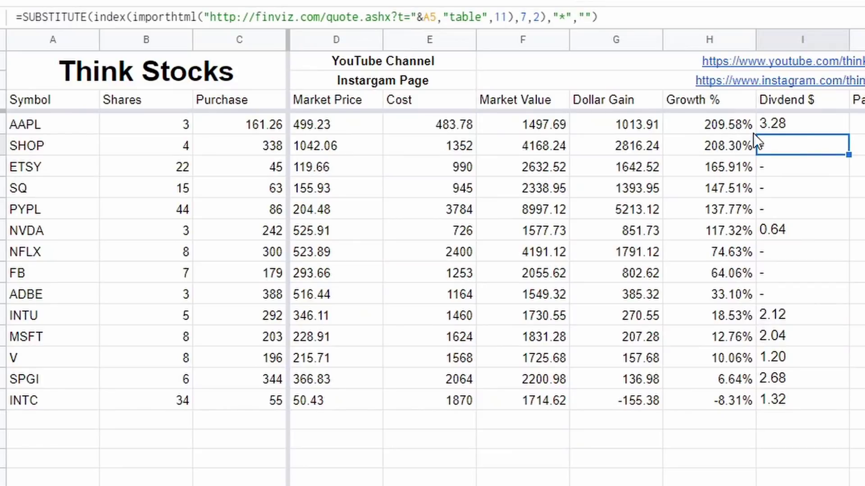
click(26, 17)
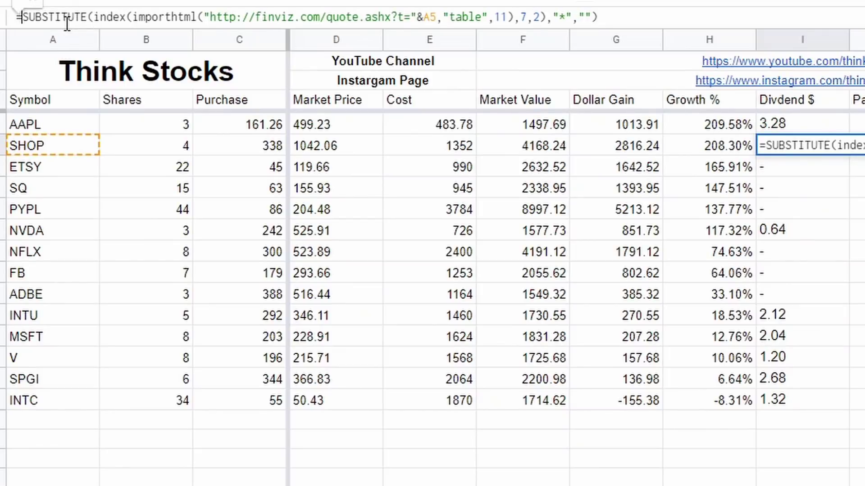
text(sub)
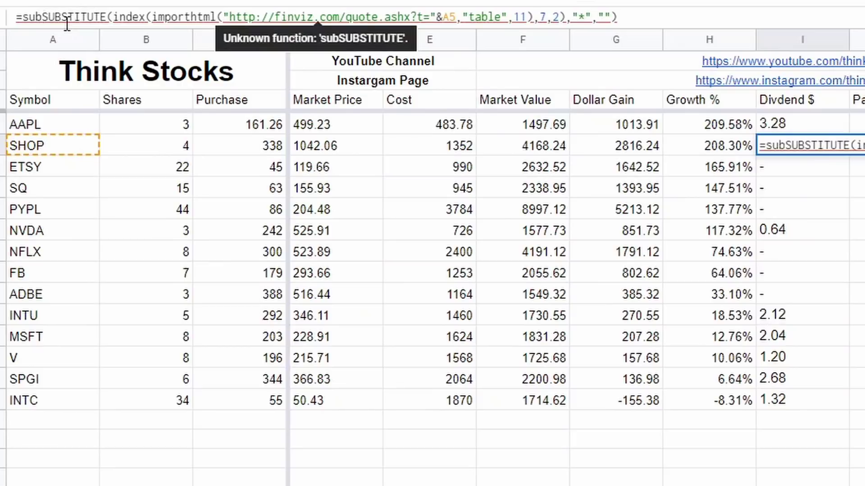
text(sti)
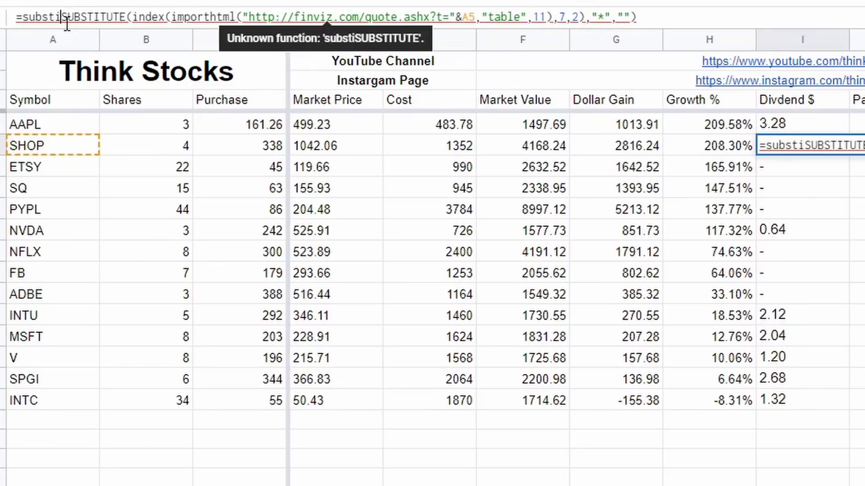
text(tute)
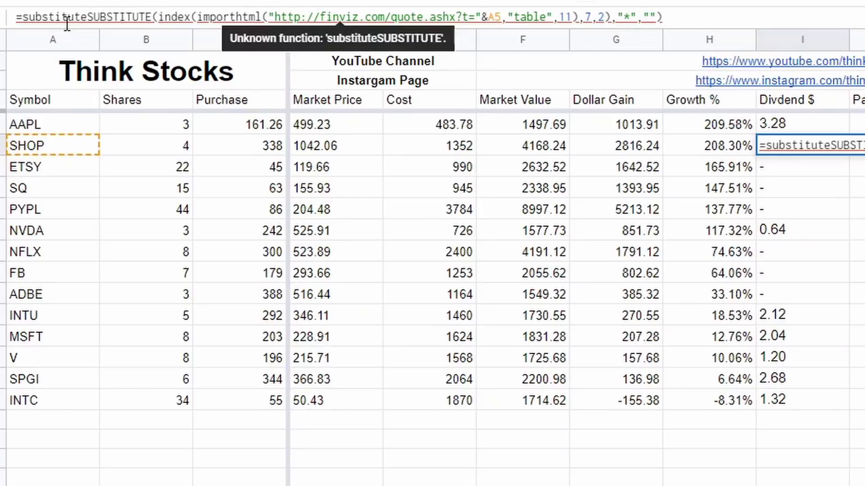
text(()
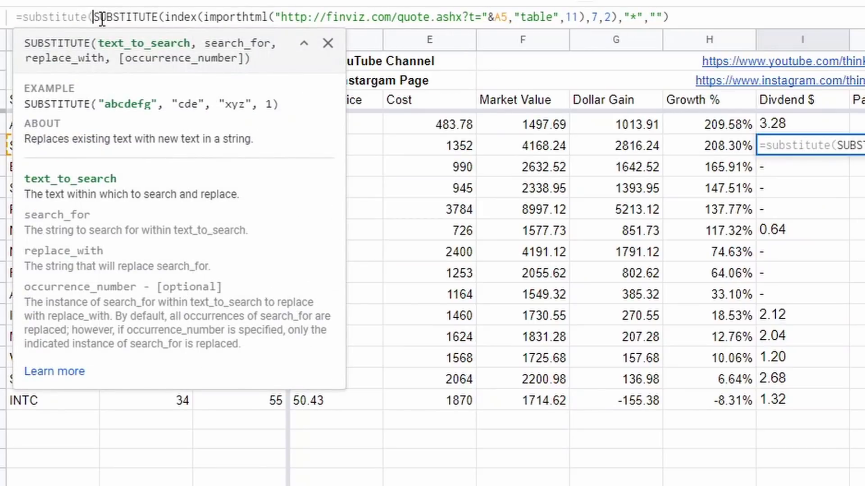
click(695, 14)
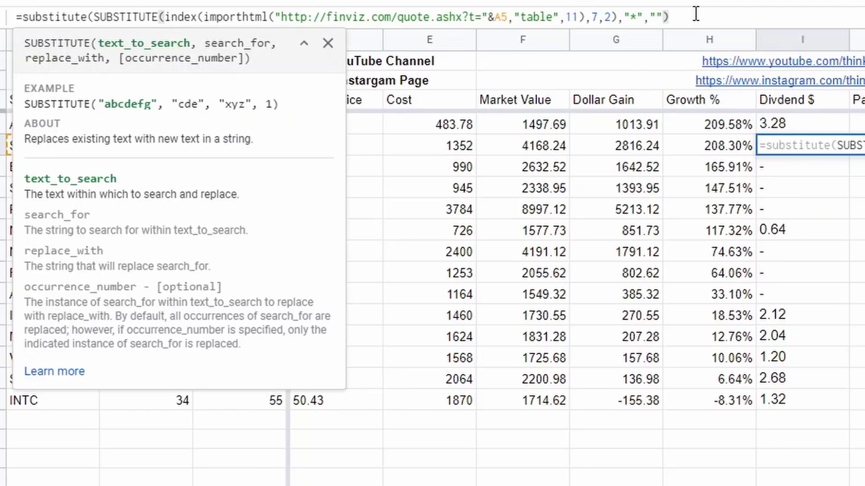
text(,)
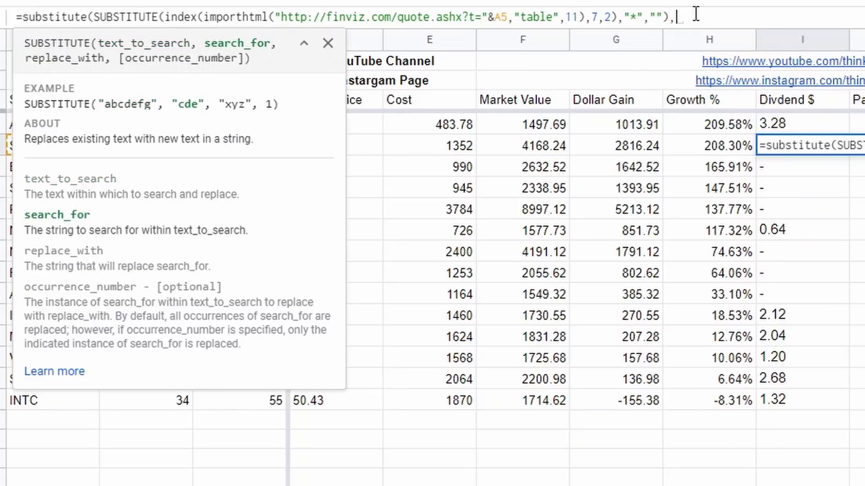
text("-","0)
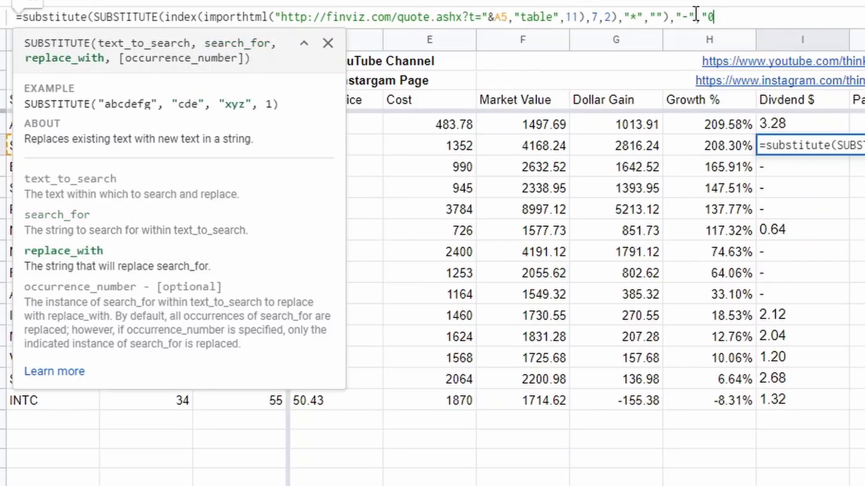
text(.00"))
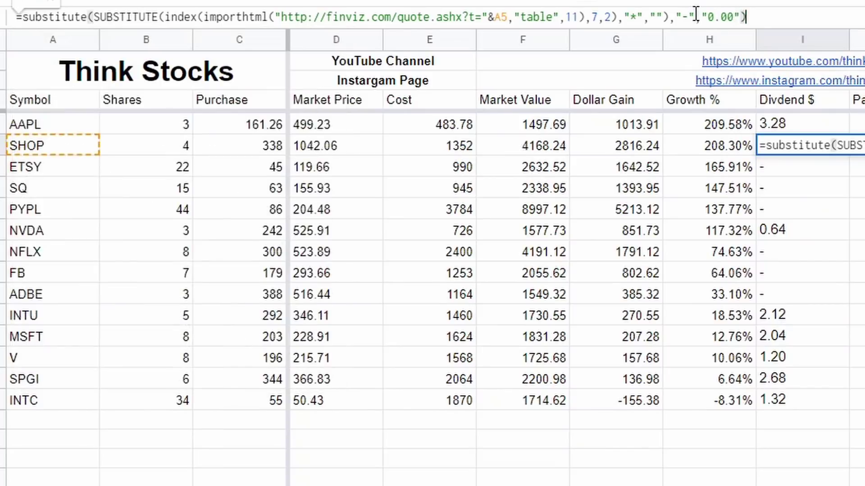
key(Return)
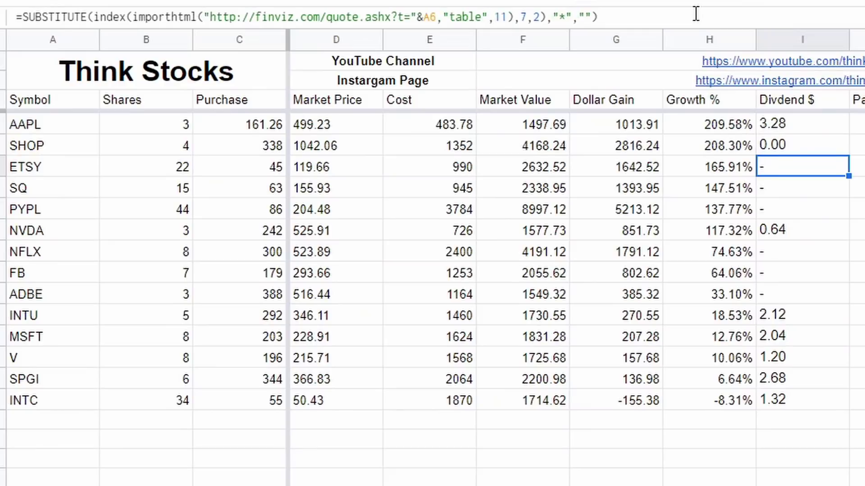
Fill the nested SUBSTITUTE dividend formula from I5 down through I17.
click(792, 149)
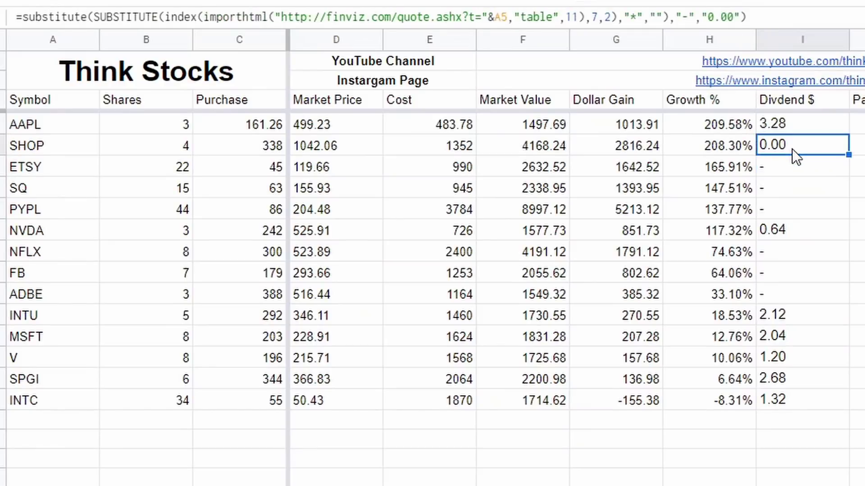
drag(848, 158, 848, 400)
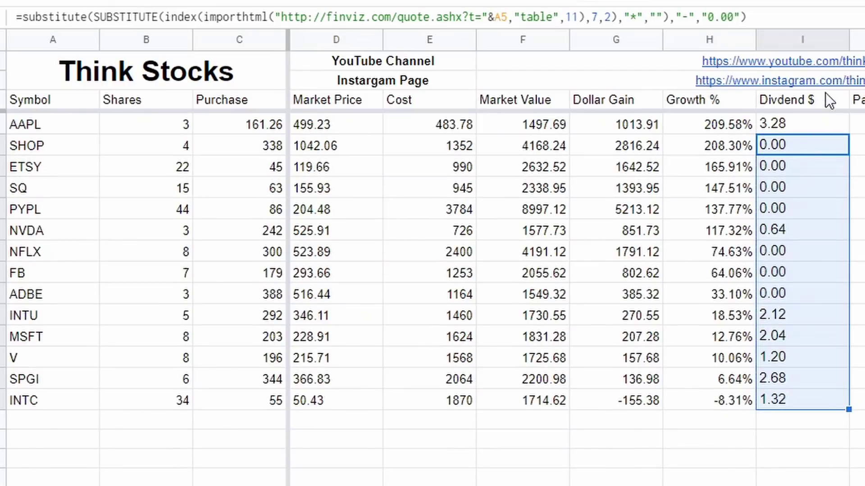
click(818, 149)
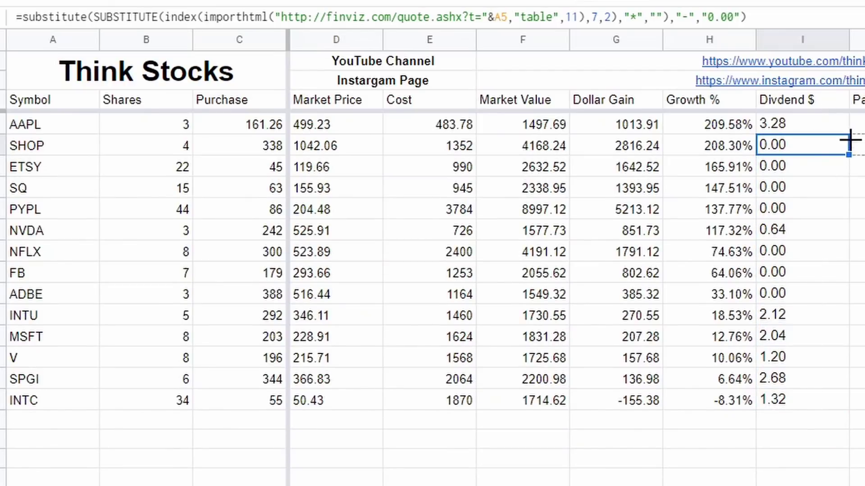
Right-align the dividend values in I4:I17.
drag(850, 130, 850, 131)
click(860, 209)
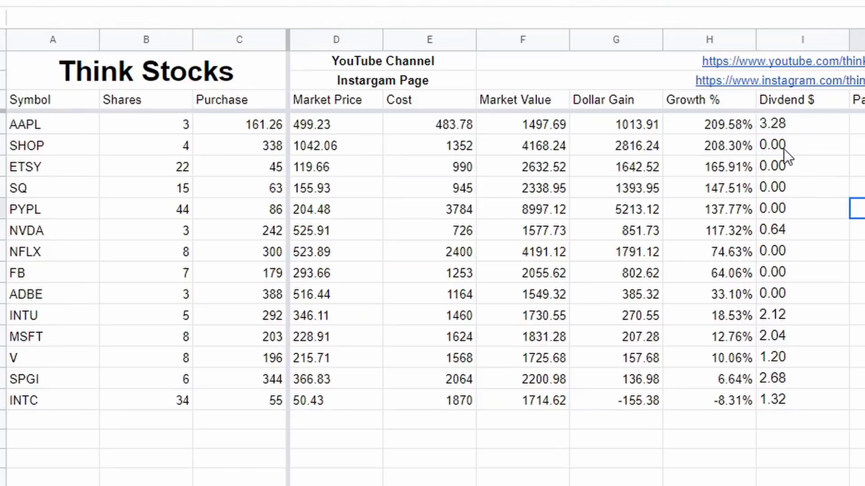
drag(761, 123, 796, 379)
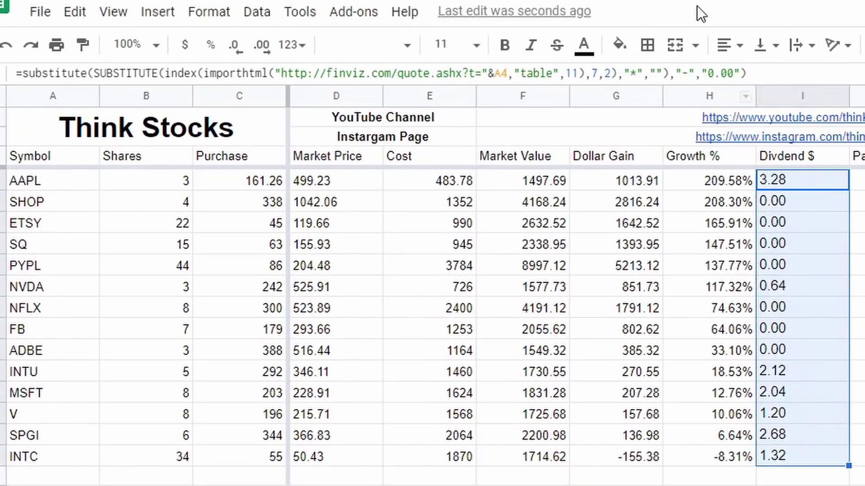
click(727, 45)
click(772, 74)
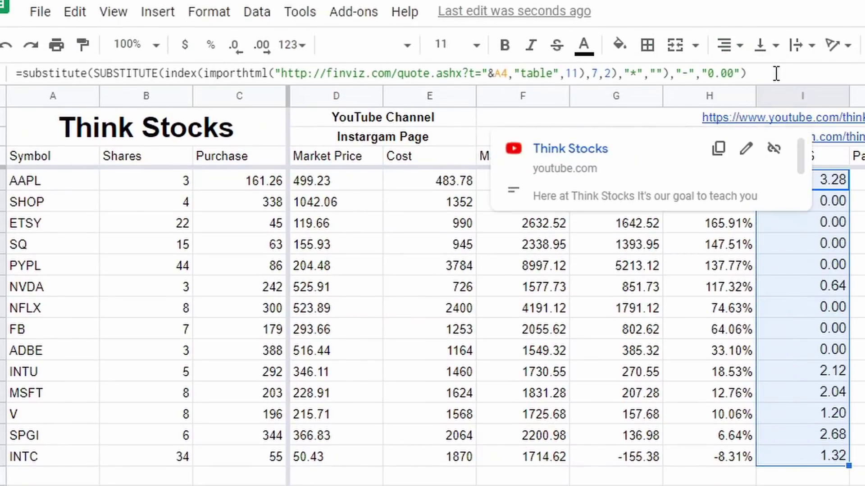
click(861, 374)
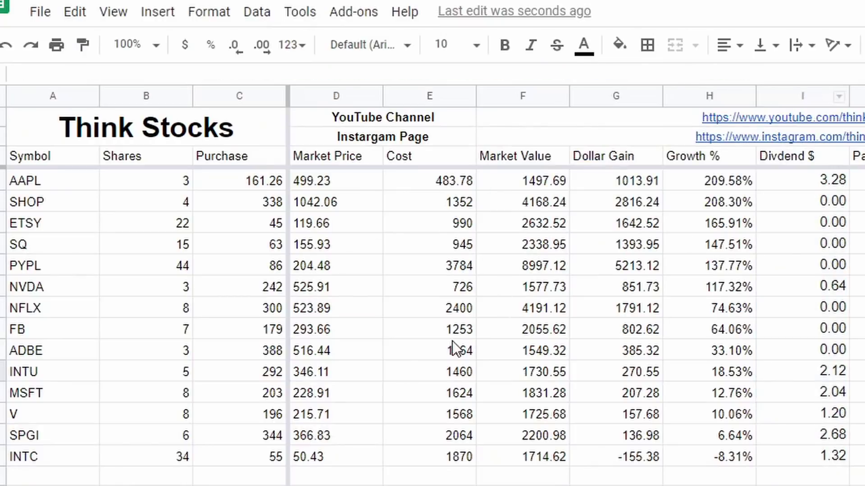
Right-align the market prices in D4:D17.
drag(355, 182, 352, 459)
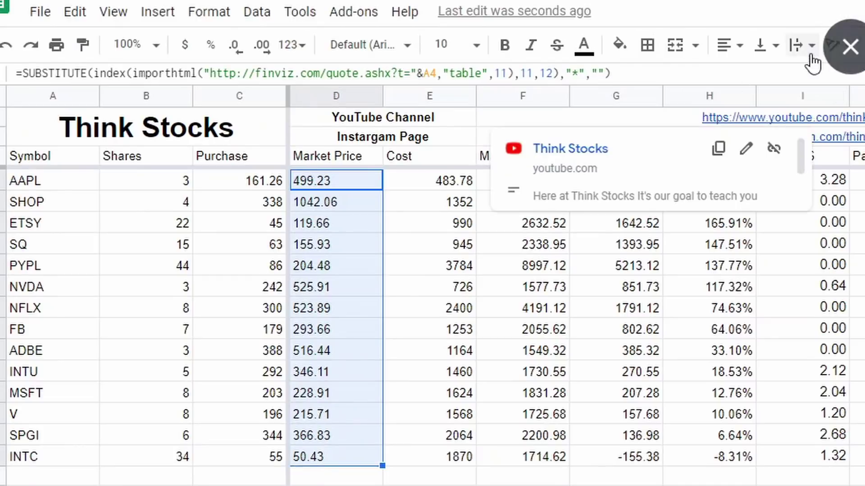
click(727, 45)
click(773, 74)
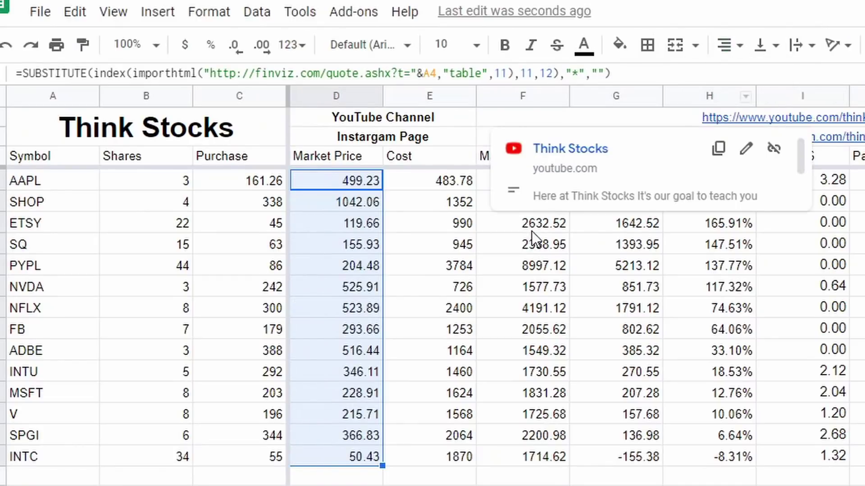
click(616, 485)
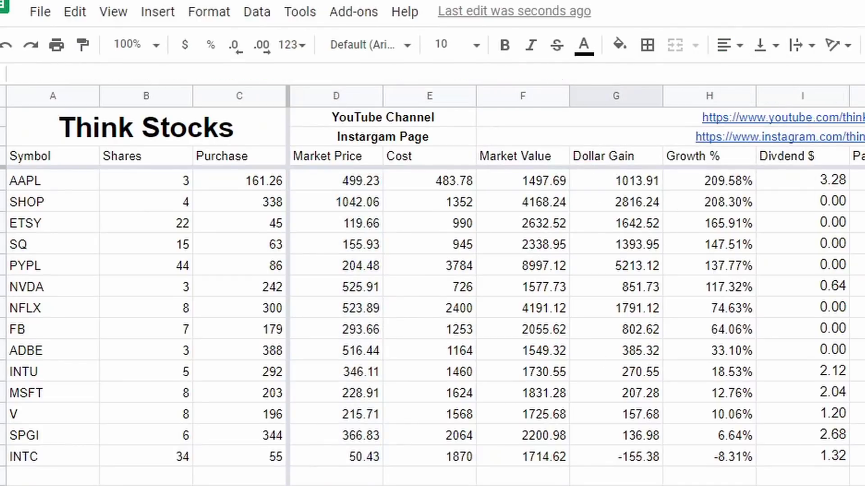
Check the formula in AAPL's dividend cell I4 and locate the Payout figure on AAPL's Finviz quote page.
click(735, 176)
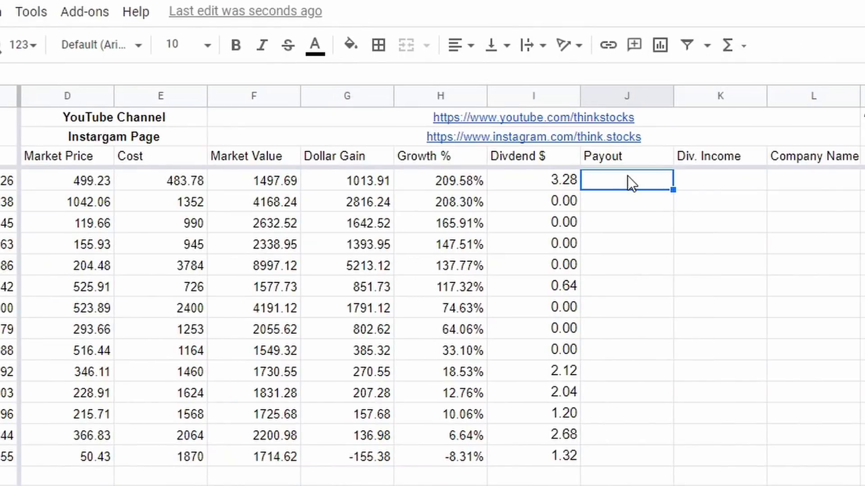
click(569, 182)
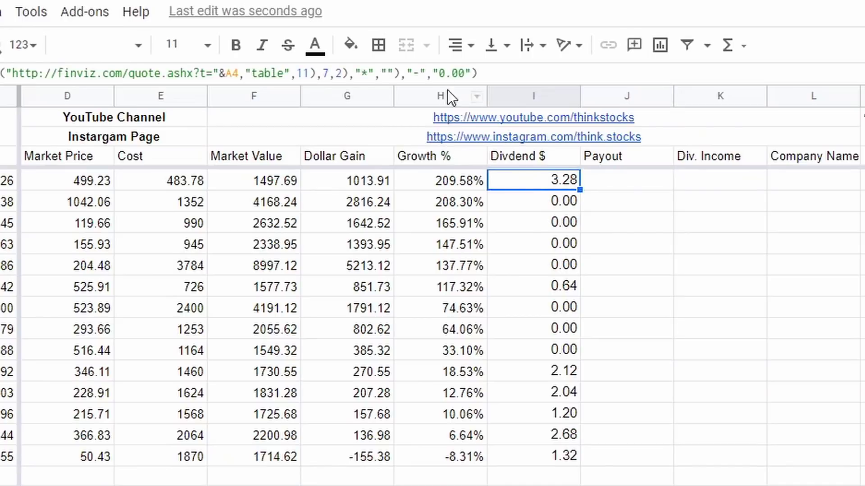
mouse_move(529, 124)
click(633, 189)
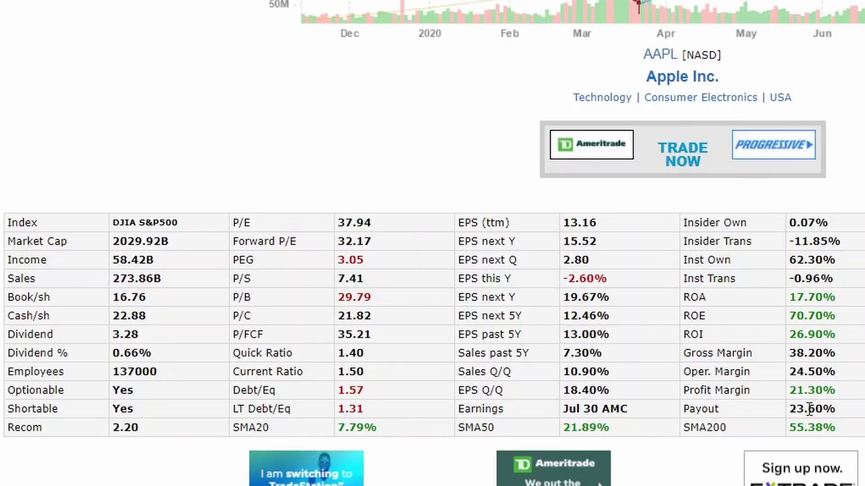
drag(810, 407, 787, 410)
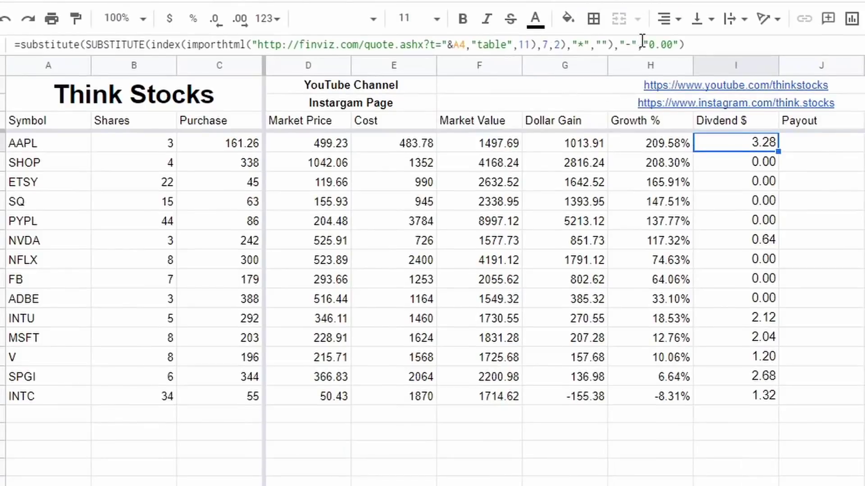
Copy the full nested SUBSTITUTE formula from I4 into AAPL's payout cell J4, keeping the A4 reference.
drag(671, 23, 14, 22)
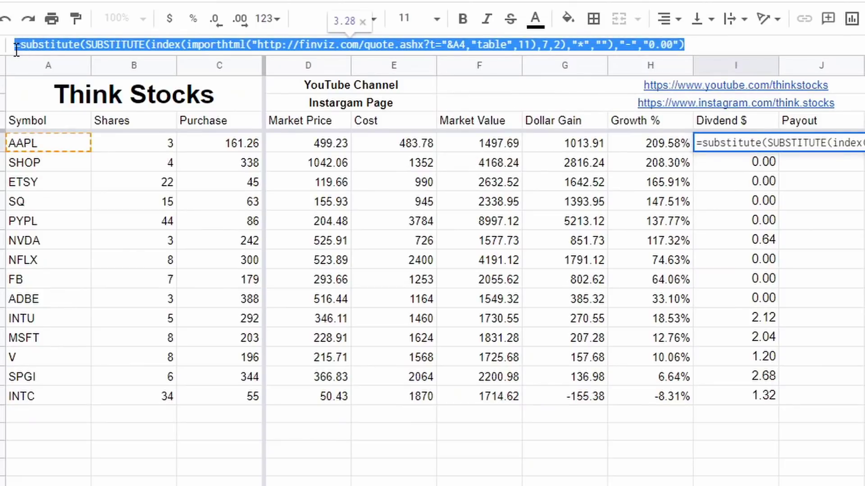
click(849, 242)
click(824, 143)
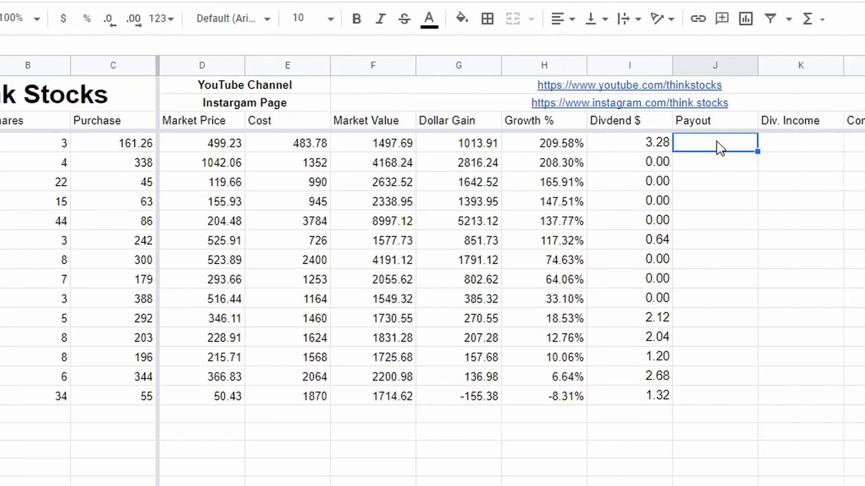
click(598, 44)
key(ctrl+v)
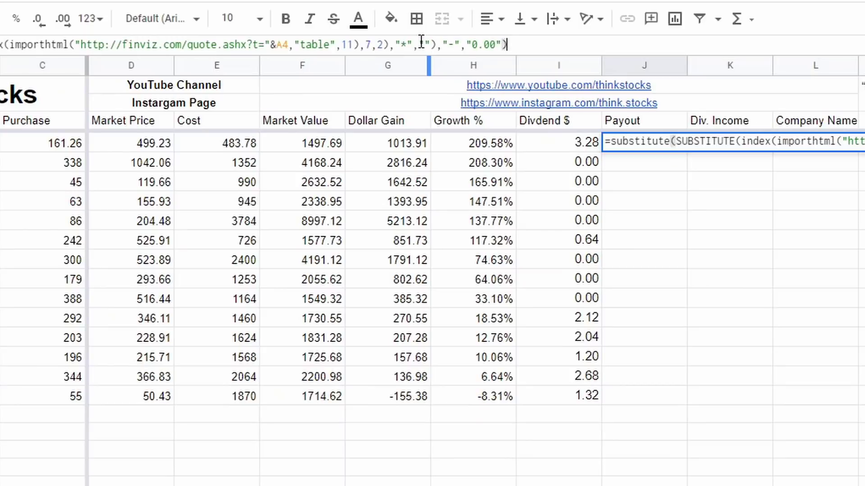
key(Return)
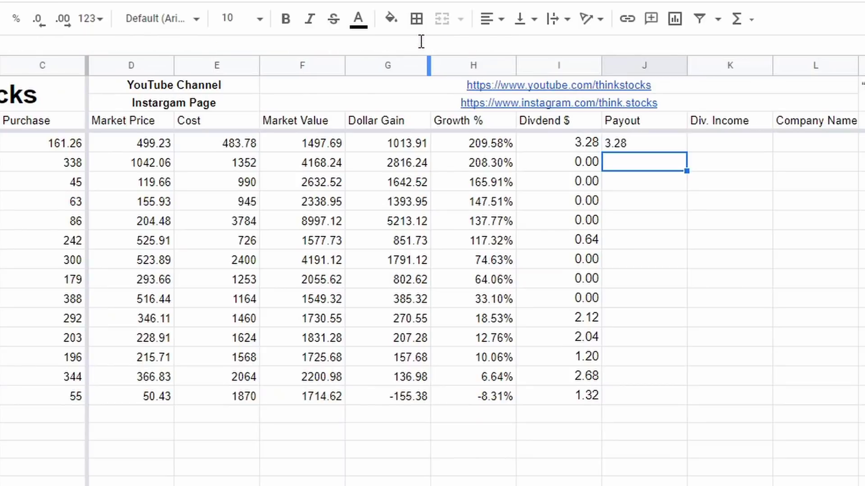
Set the index row to 11 and column to 8 in J4's payout import formula.
click(626, 140)
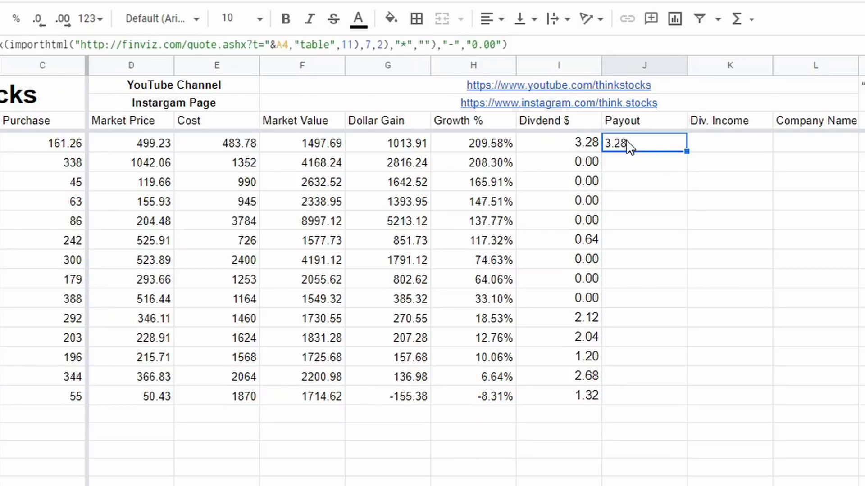
click(366, 44)
key(Delete)
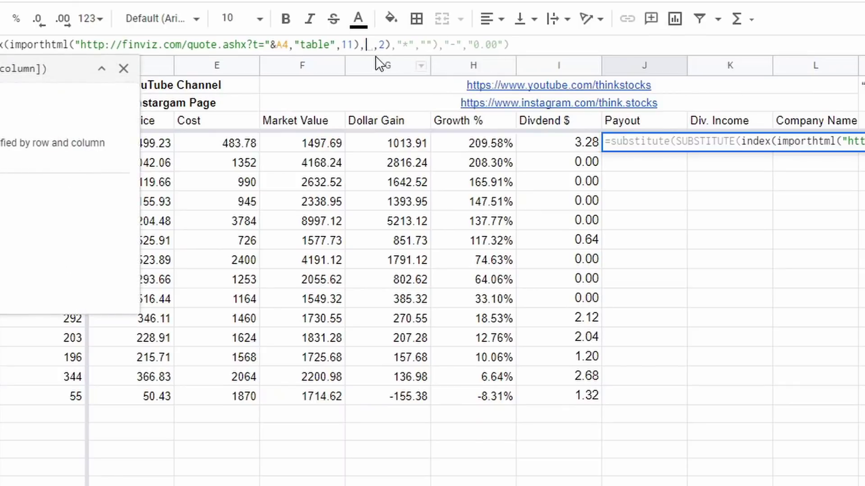
text(11)
key(Delete)
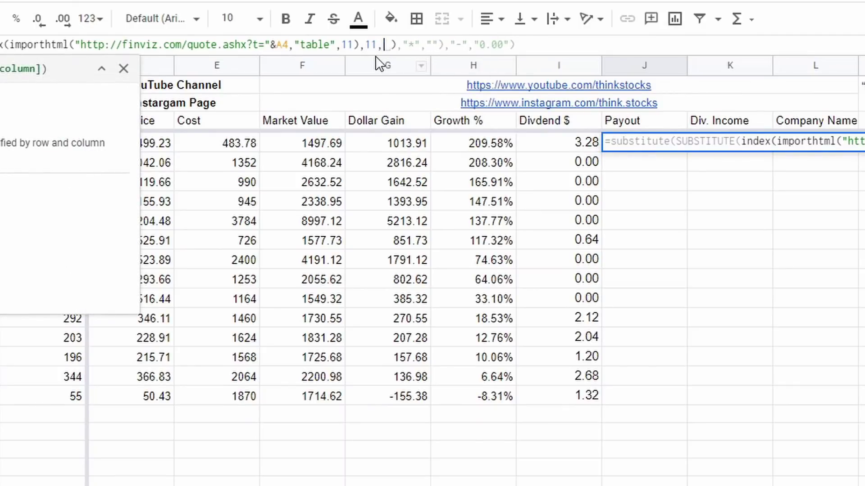
text(8)
key(Return)
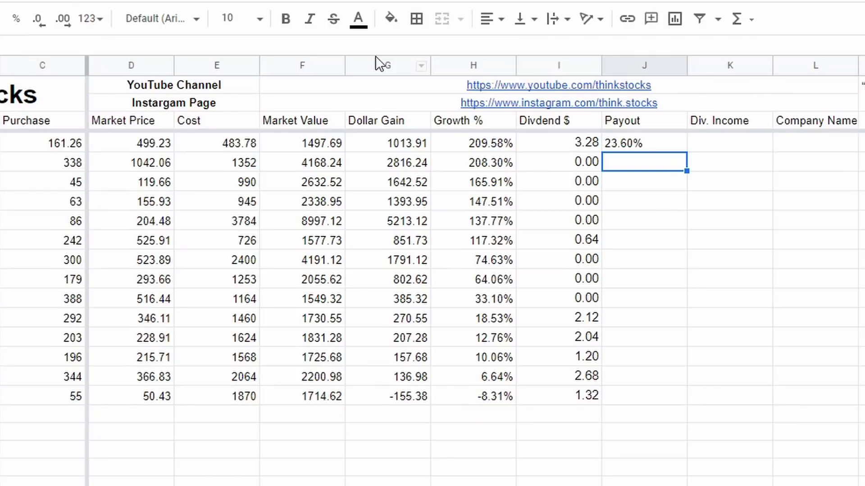
Right-align the payout cell J4 and fill its formula down through J17.
click(637, 142)
click(558, 19)
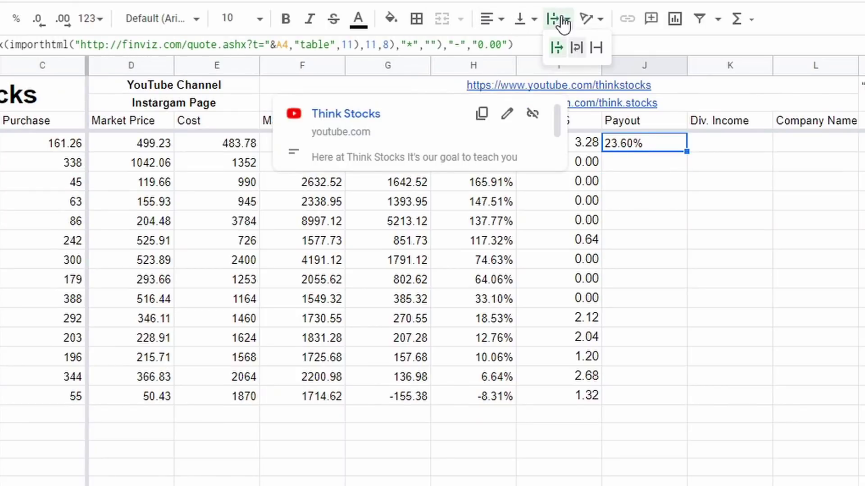
click(495, 19)
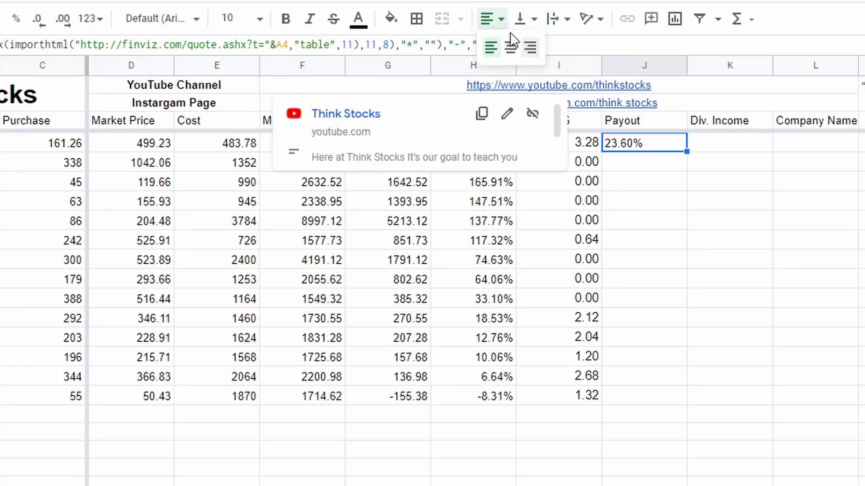
click(531, 46)
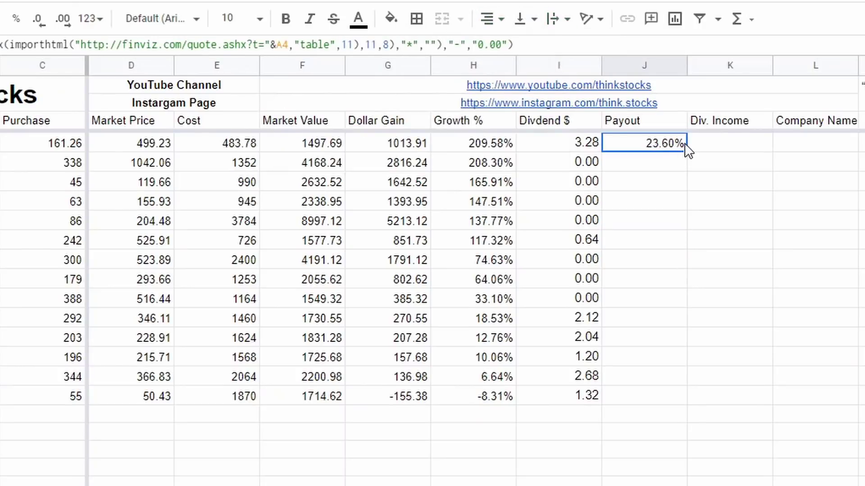
drag(686, 151, 685, 393)
click(794, 302)
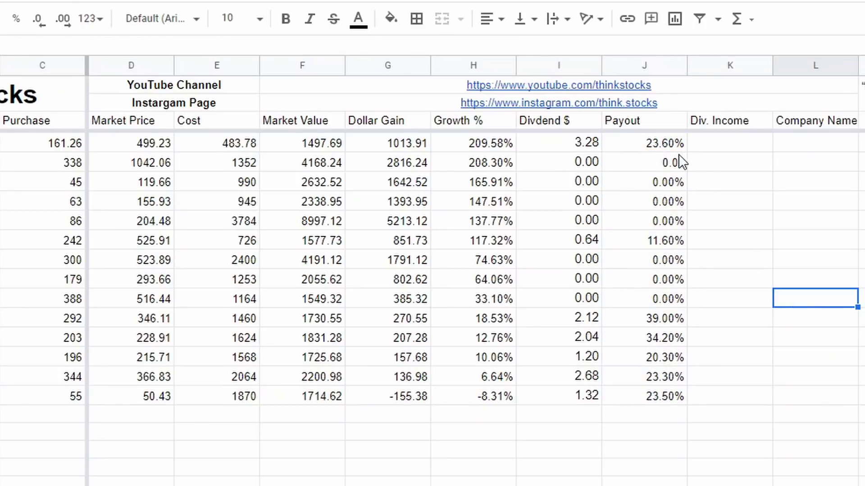
Change the replacement text for "-" in J4's payout formula to "0.00%".
click(661, 164)
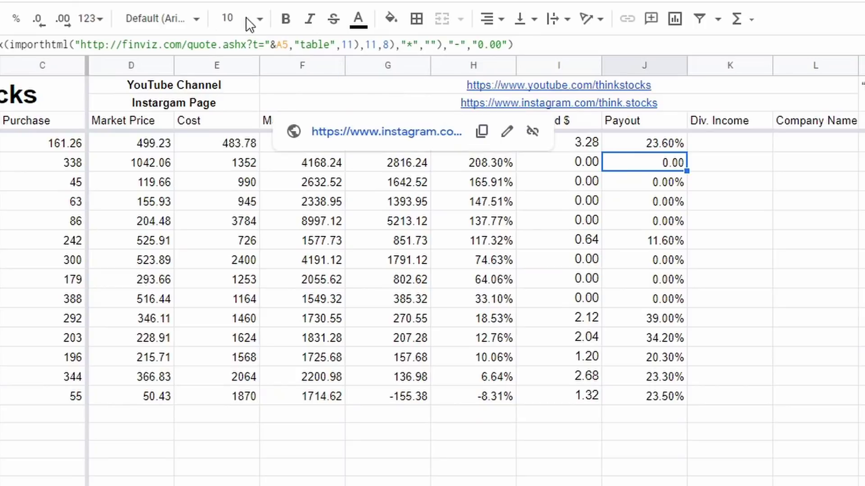
click(722, 256)
click(665, 168)
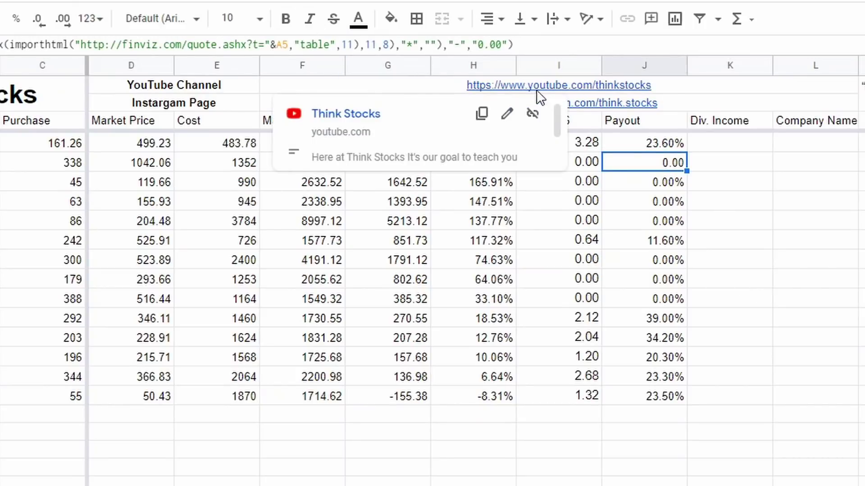
click(642, 146)
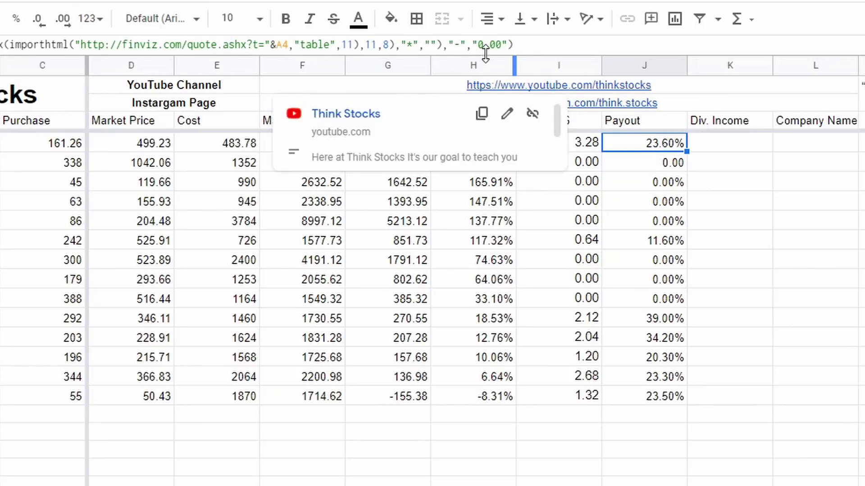
click(499, 44)
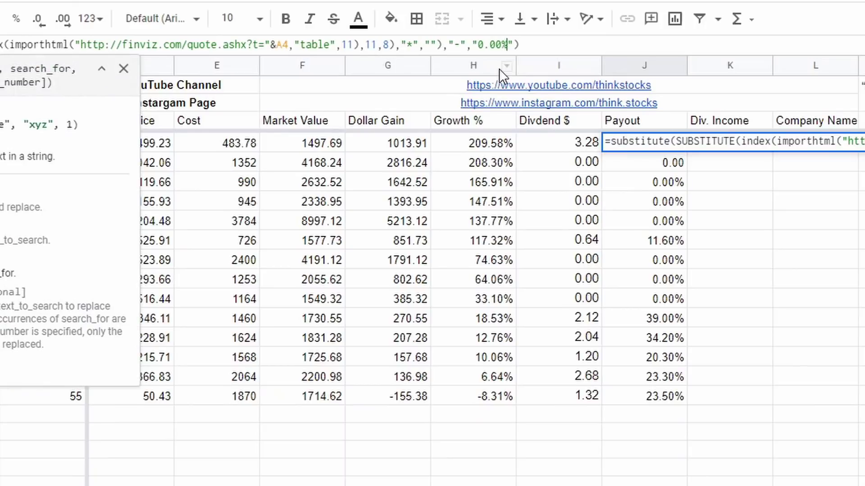
key(Return)
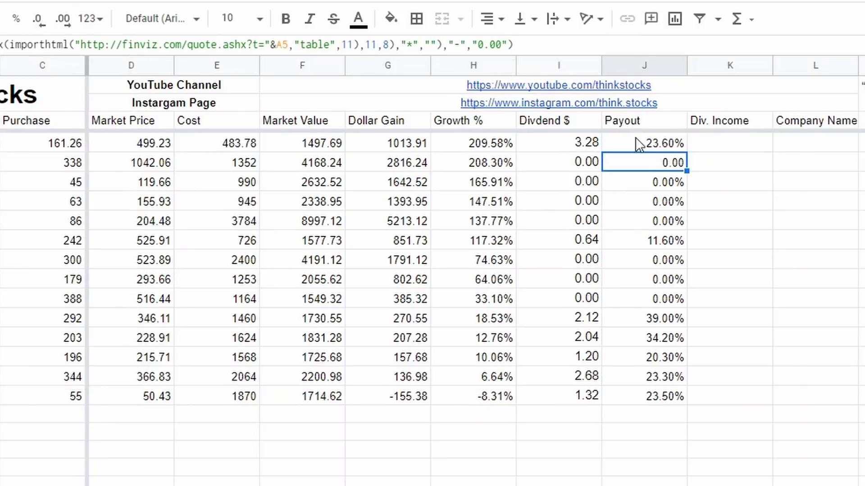
Fill the corrected payout formula from J4 down through J17.
click(668, 148)
drag(686, 152, 685, 399)
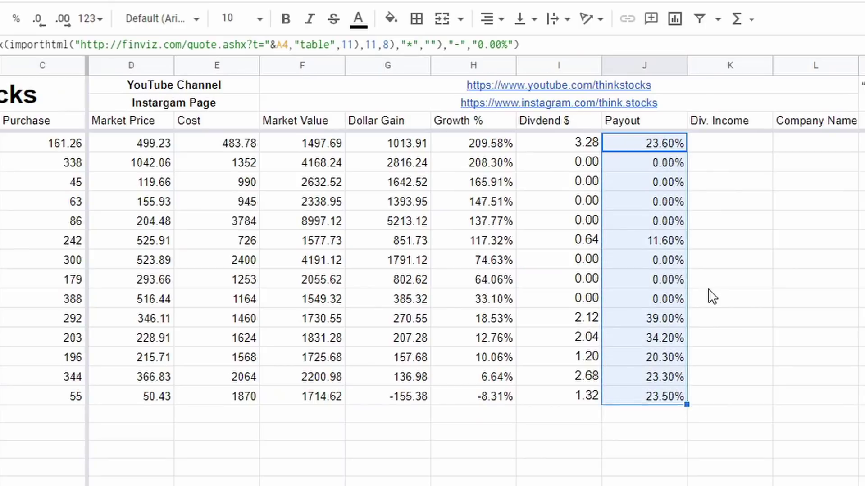
drag(708, 282, 707, 299)
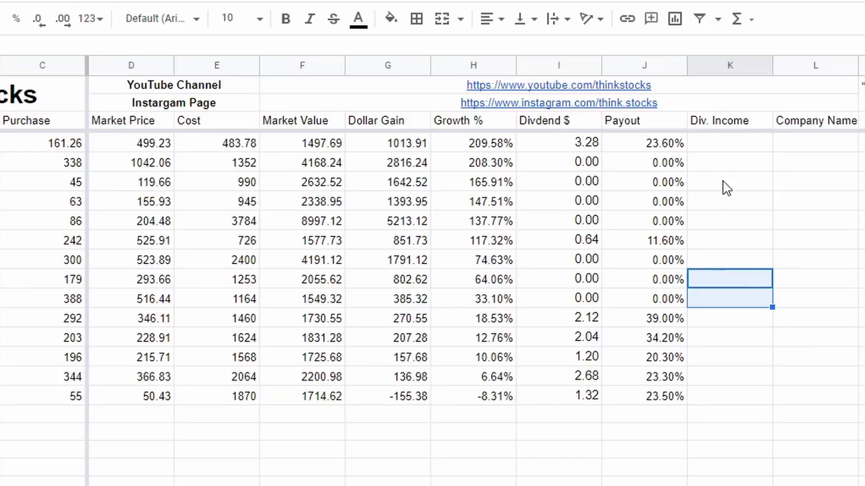
Start K4's dividend income formula with IFERROR, IF and OR, using ISBLANK(I4) as the first condition.
click(739, 150)
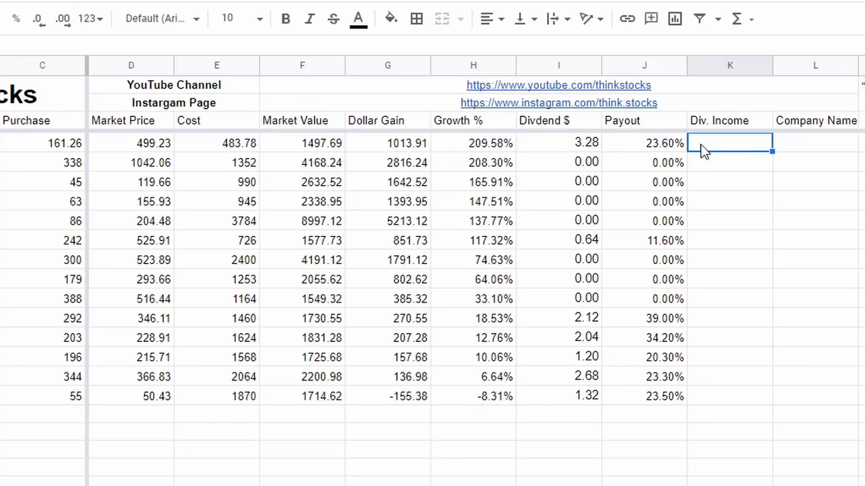
text(=)
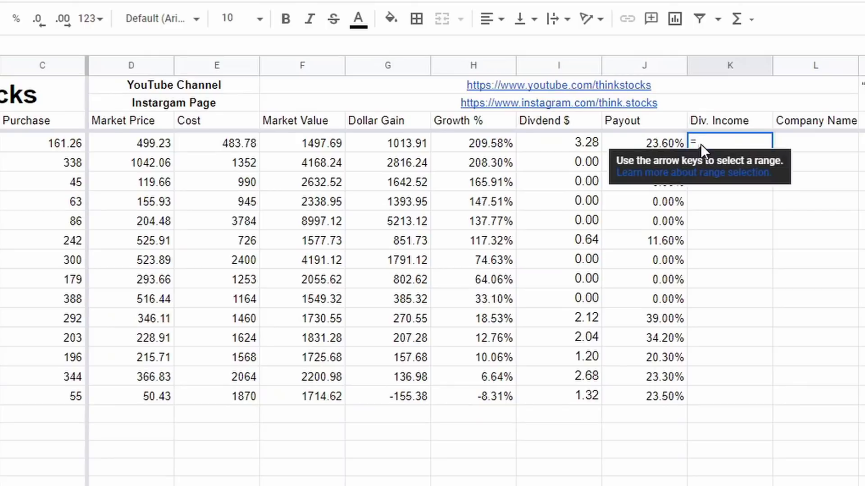
text(if)
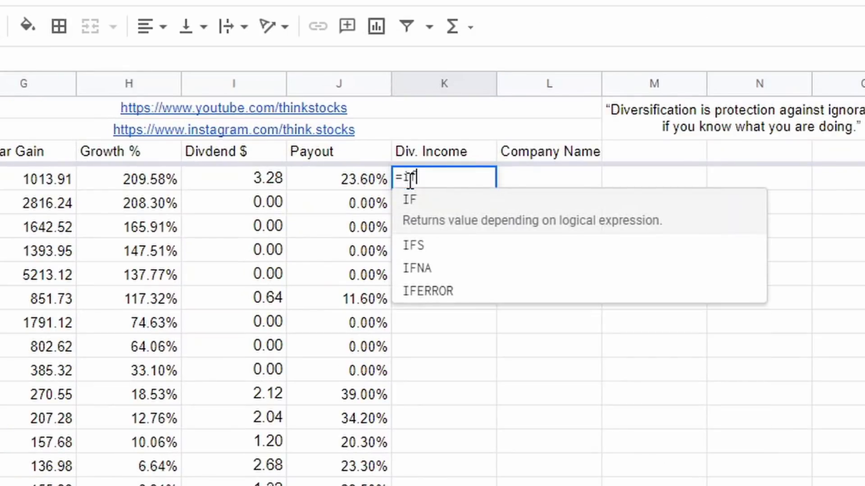
text(err)
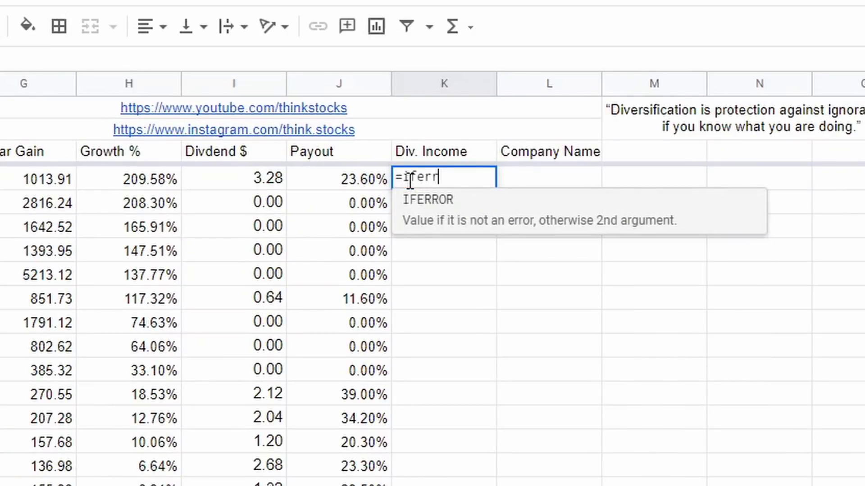
text(or(i)
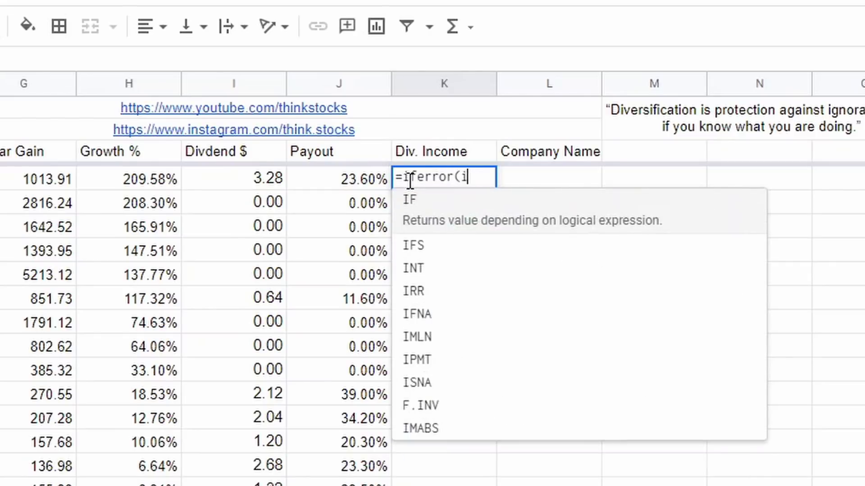
text(f(or)
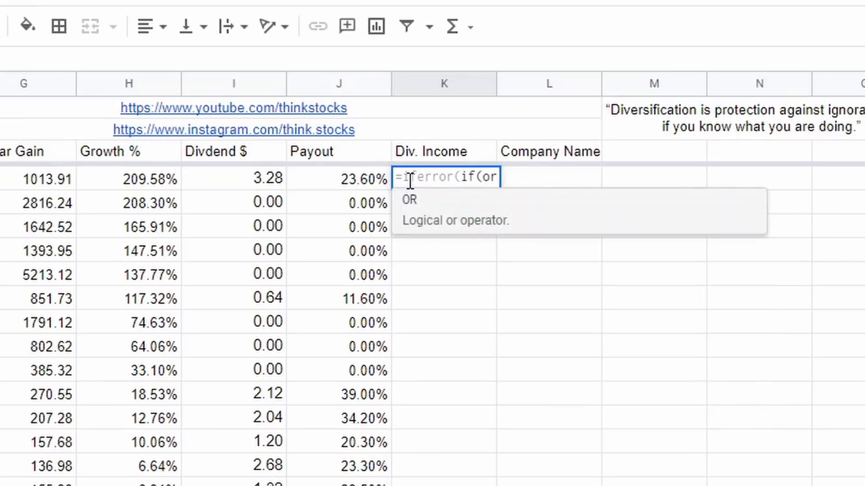
text((i)
text(s)
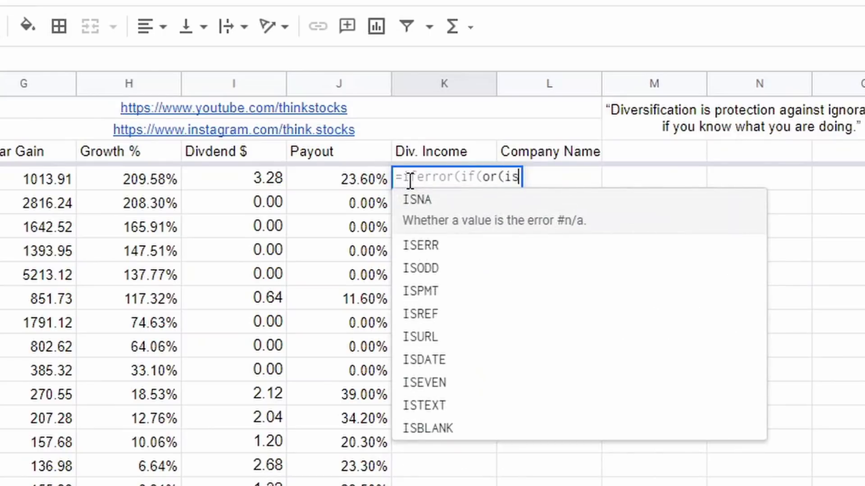
text(blank)
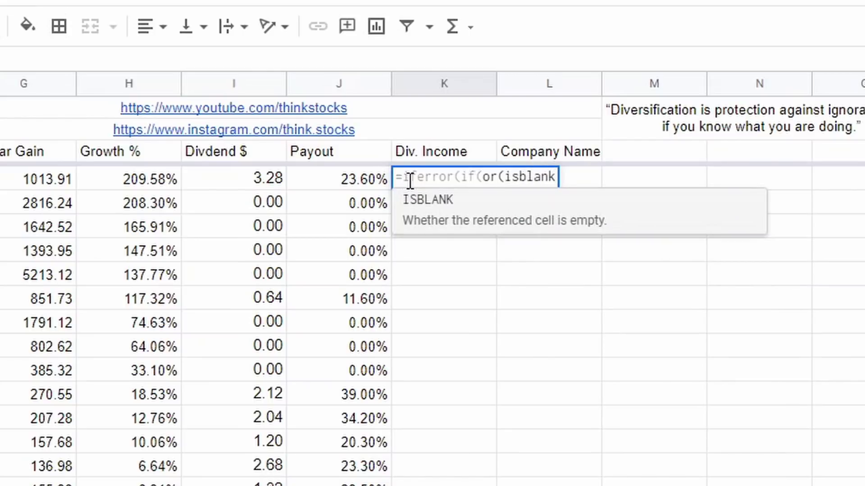
text(()
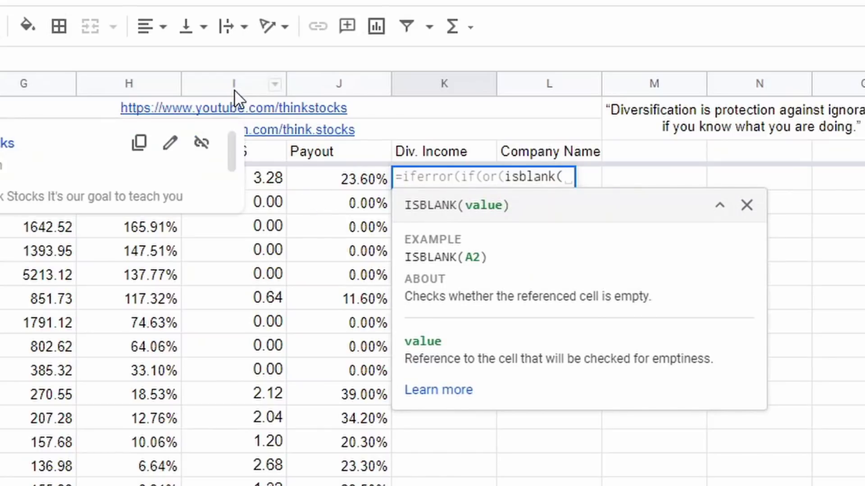
click(261, 180)
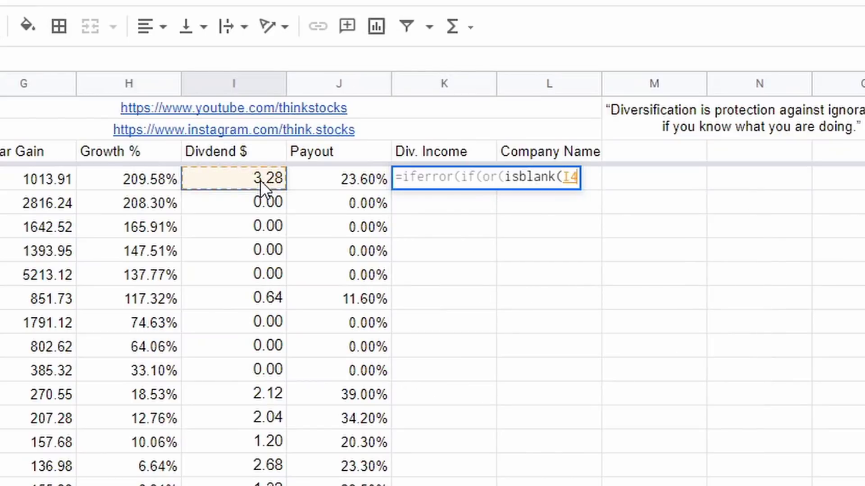
text())
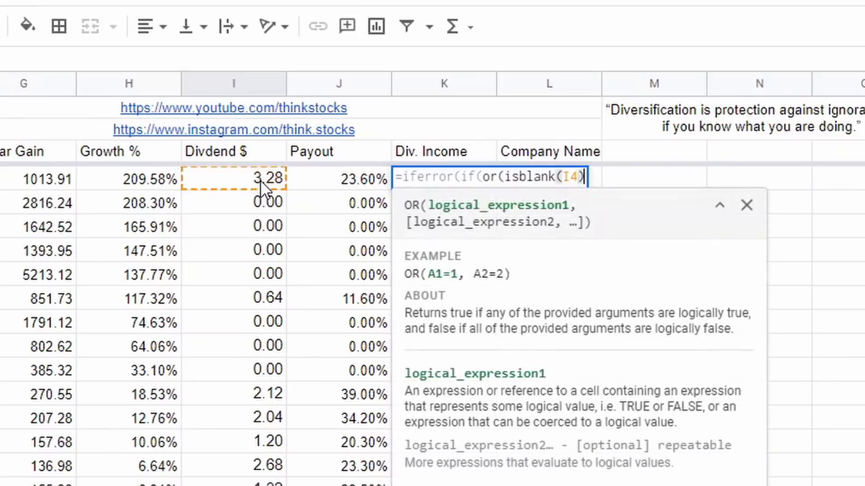
Add ISBLANK(B4) as the second OR condition in K4's formula and leave the value-if-true argument empty.
text(, )
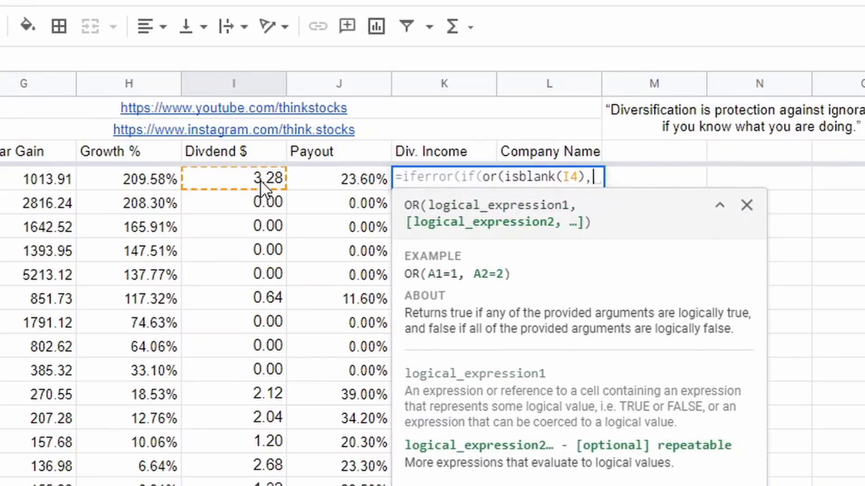
text(isbl)
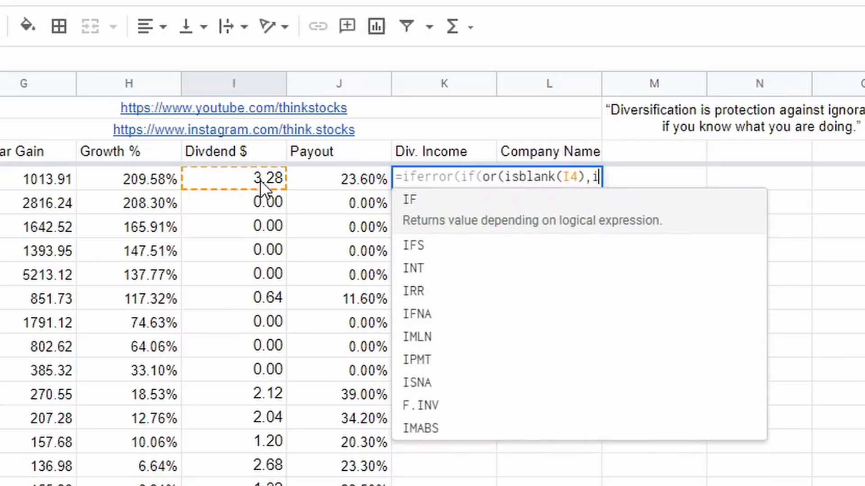
text(ank)
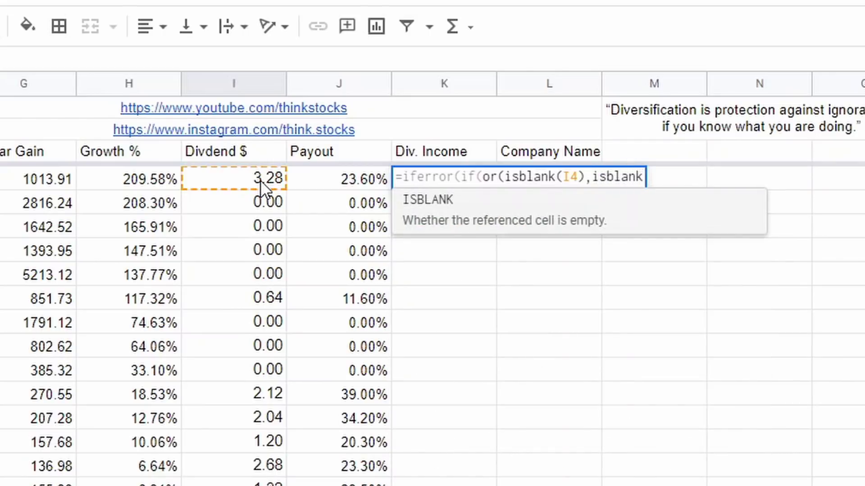
text(()
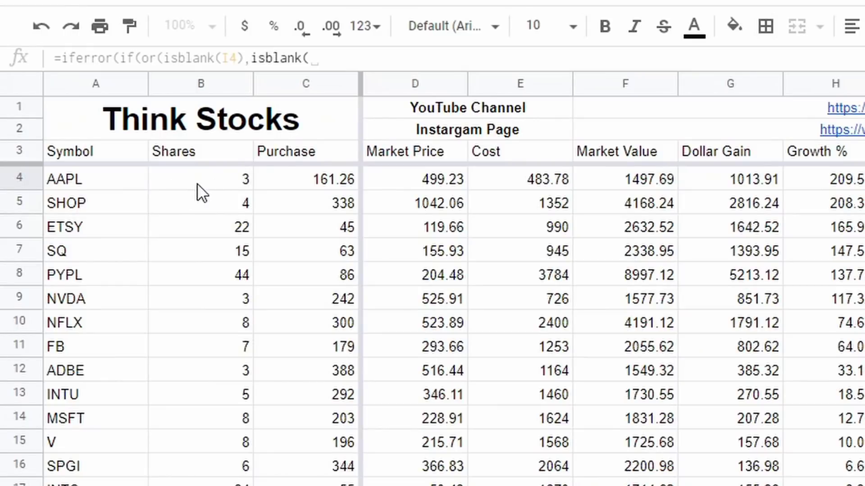
click(197, 183)
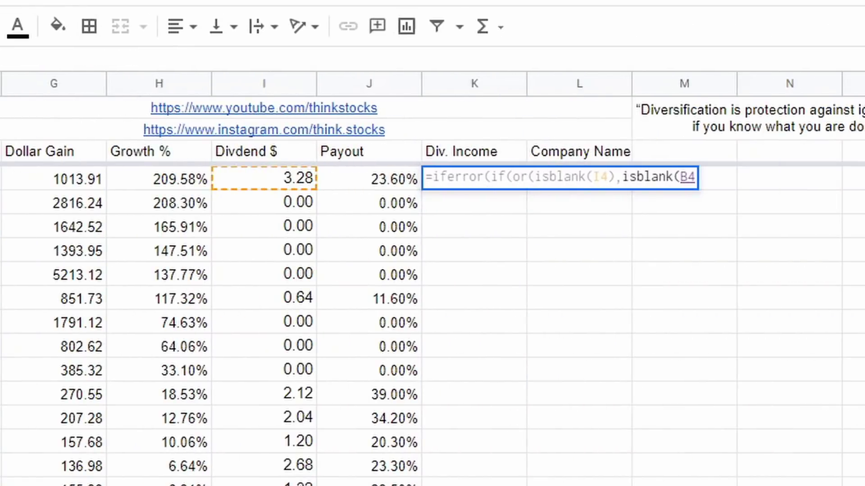
text())
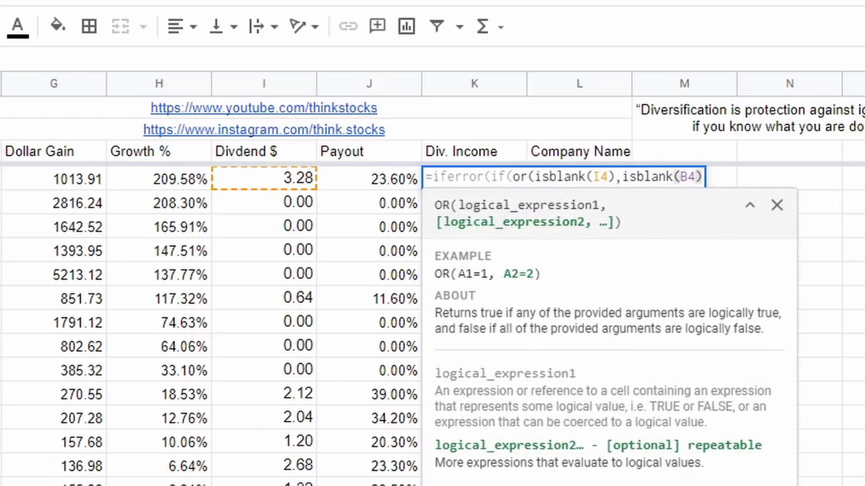
text(),)
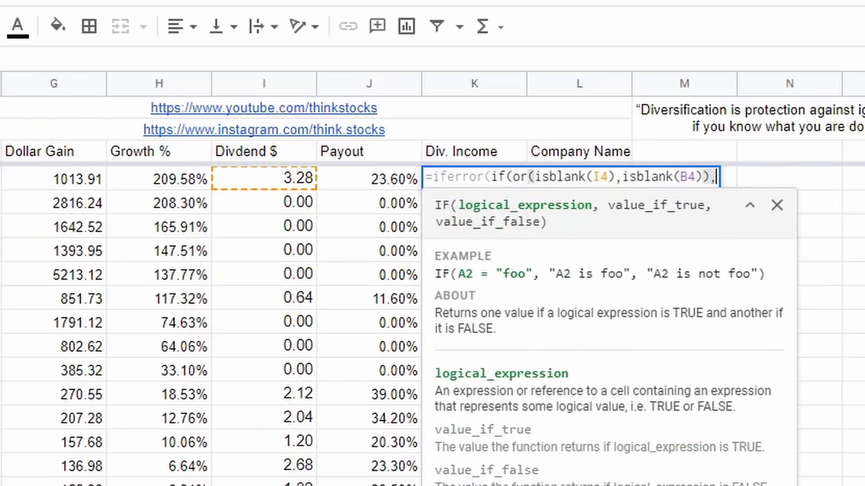
text(,)
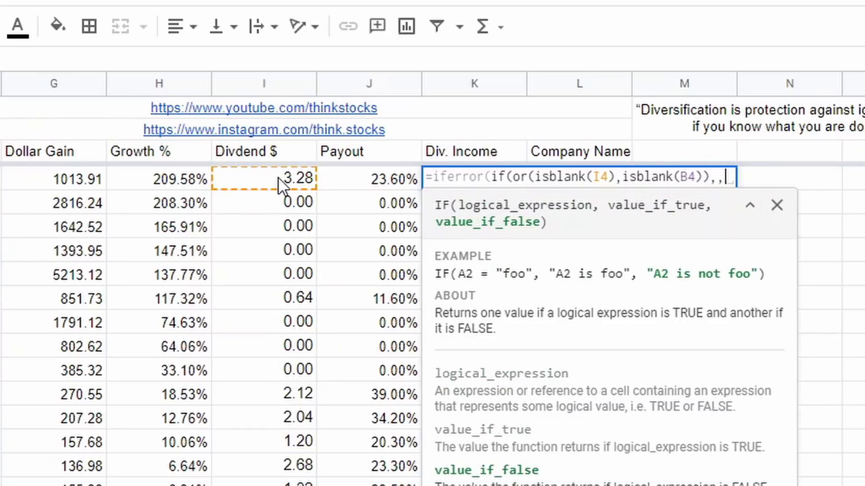
Complete K4's formula with I4*B4 as the value-if-false result and 0 as the error value.
click(300, 177)
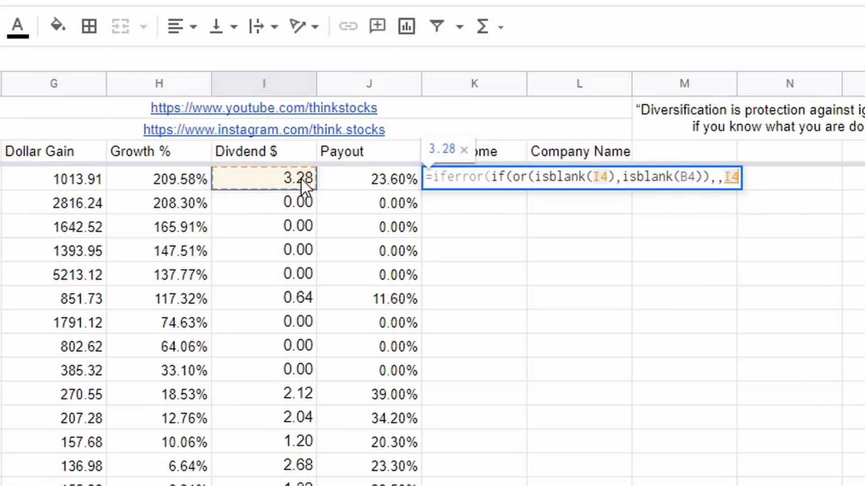
text(*)
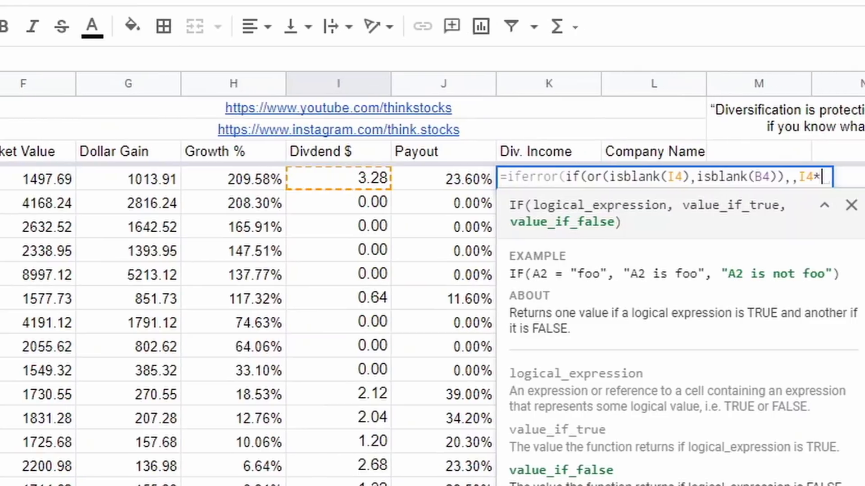
text(B4)
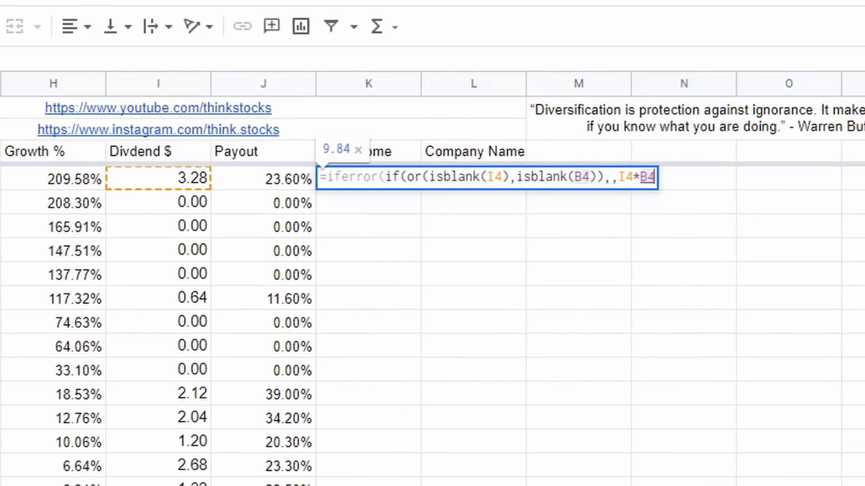
text(),)
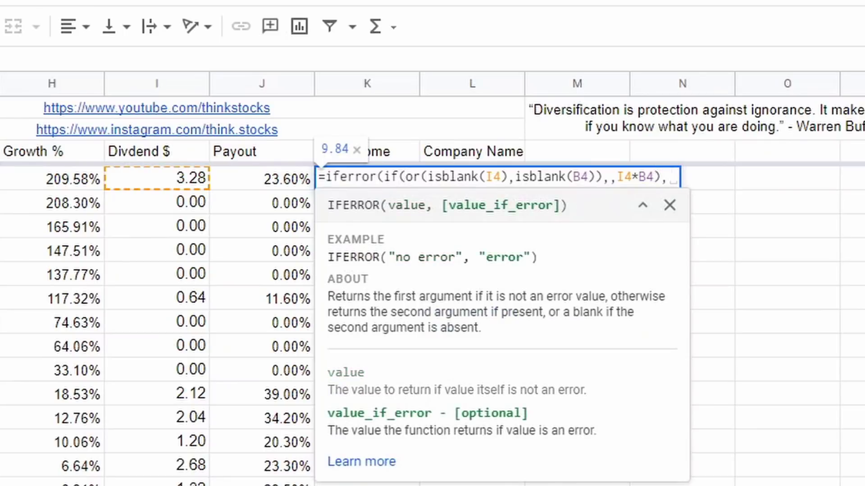
text(0))
key(Return)
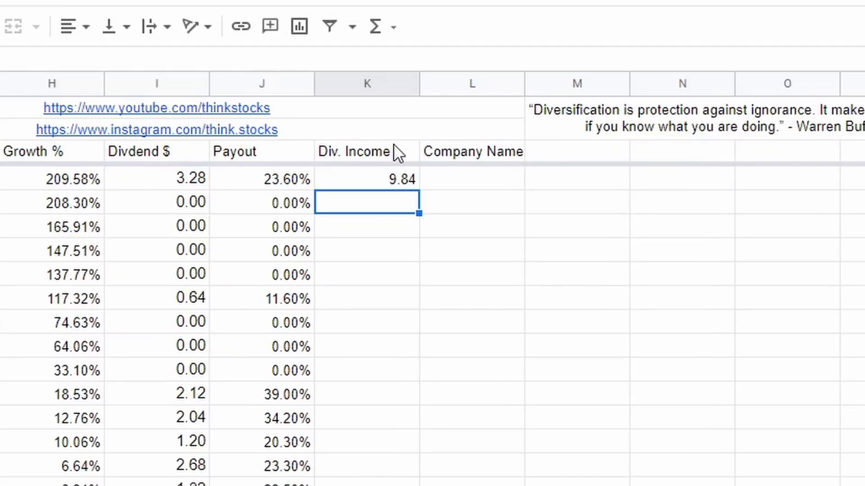
Fill the dividend income formula from K4 down through K17.
click(378, 184)
drag(419, 190, 426, 476)
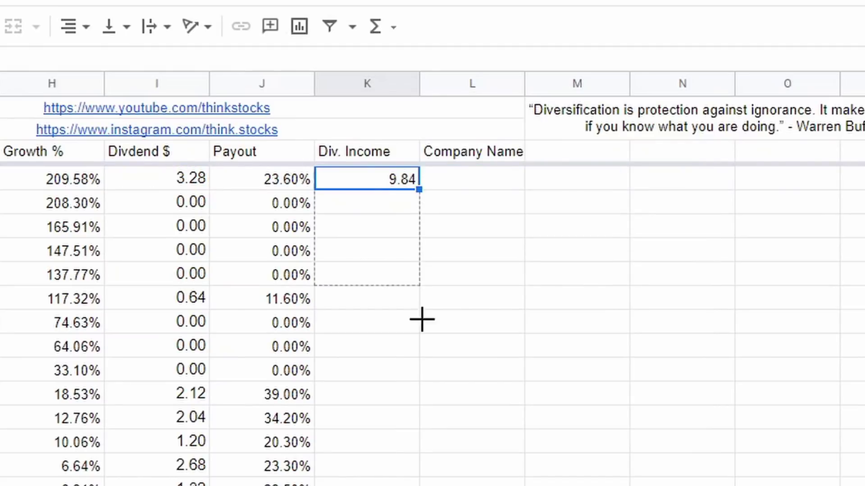
drag(426, 409, 428, 423)
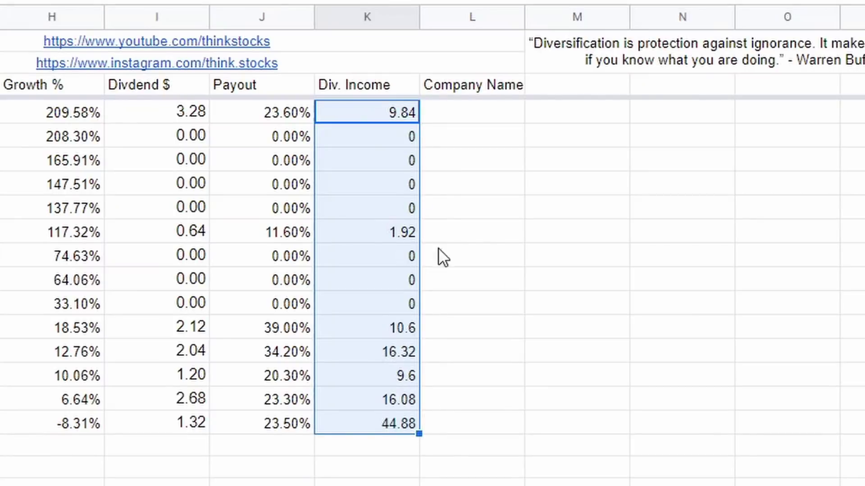
click(489, 275)
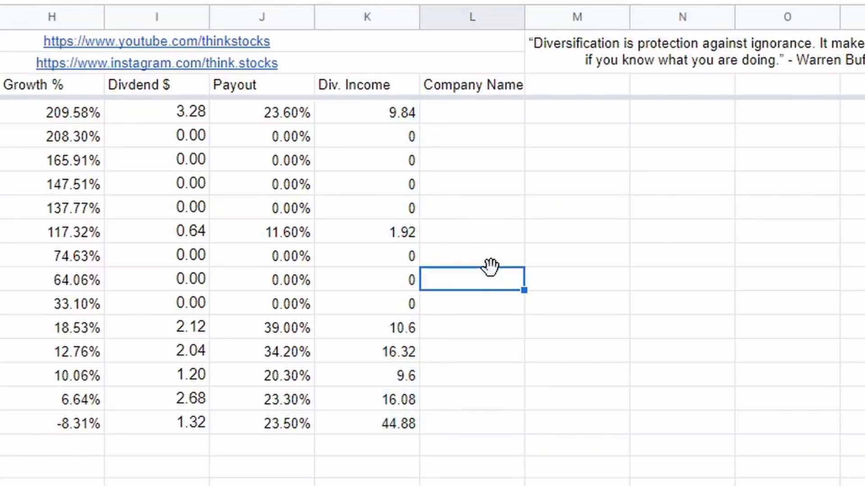
click(408, 135)
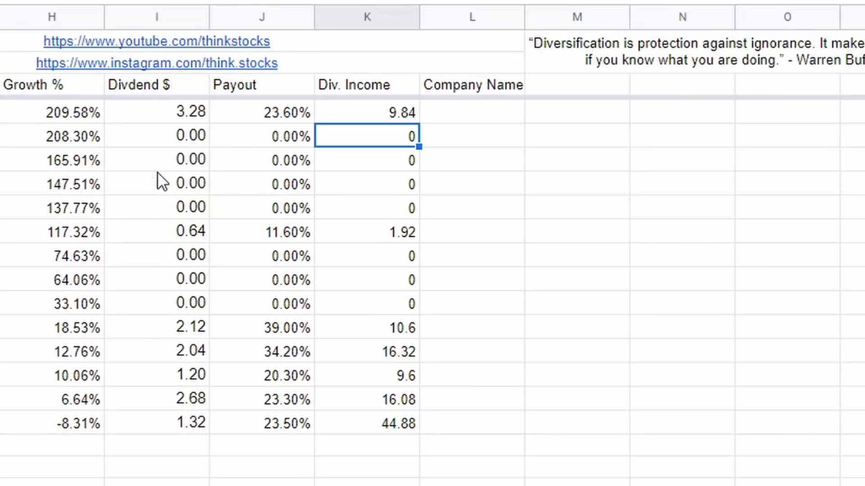
drag(157, 169, 194, 207)
drag(406, 142, 385, 216)
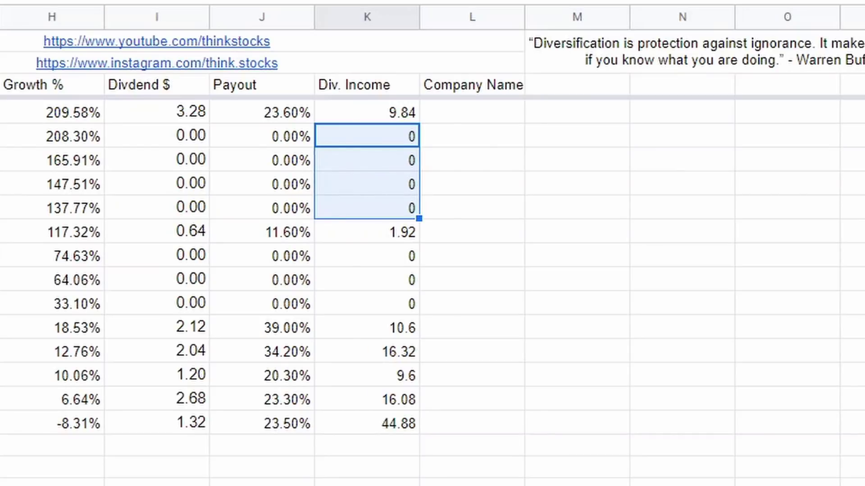
click(451, 115)
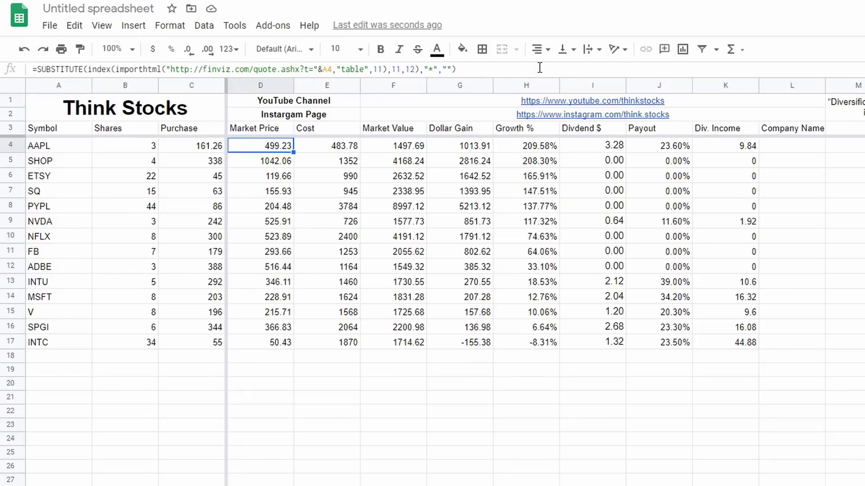
click(489, 73)
drag(489, 73, 25, 77)
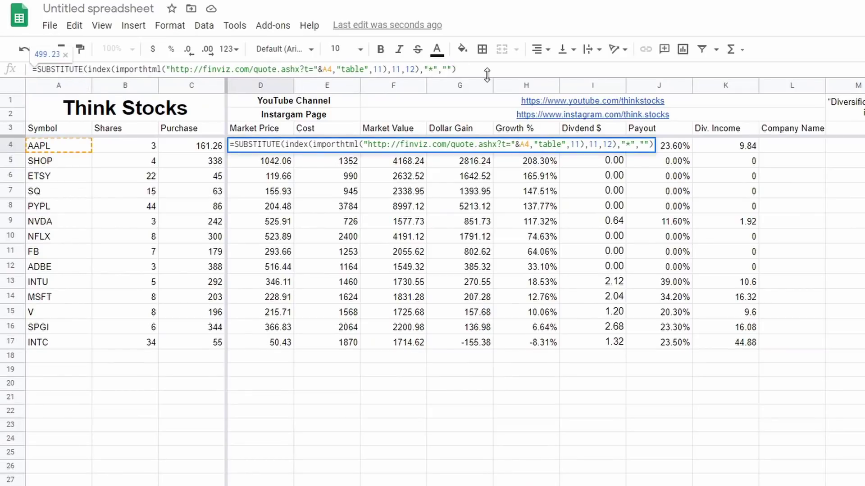
click(420, 81)
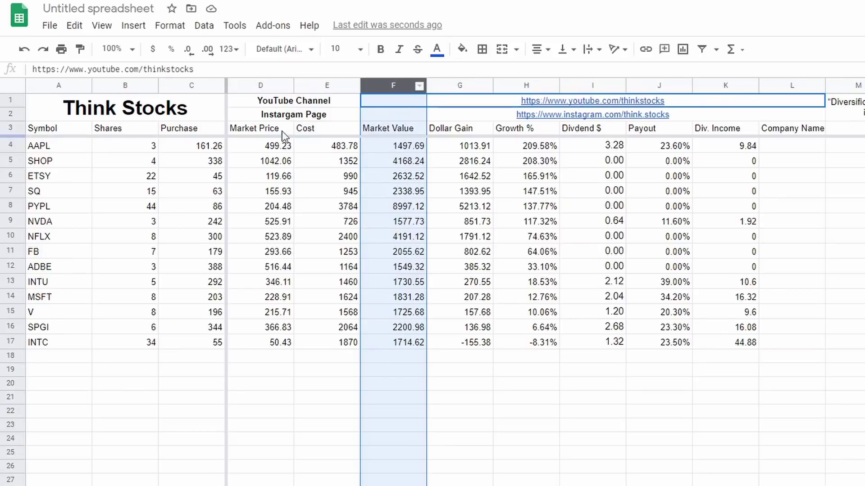
Copy the full market price import formula text from D4 into the Company Name cell L4.
click(273, 145)
drag(456, 69, 31, 70)
key(ctrl+c)
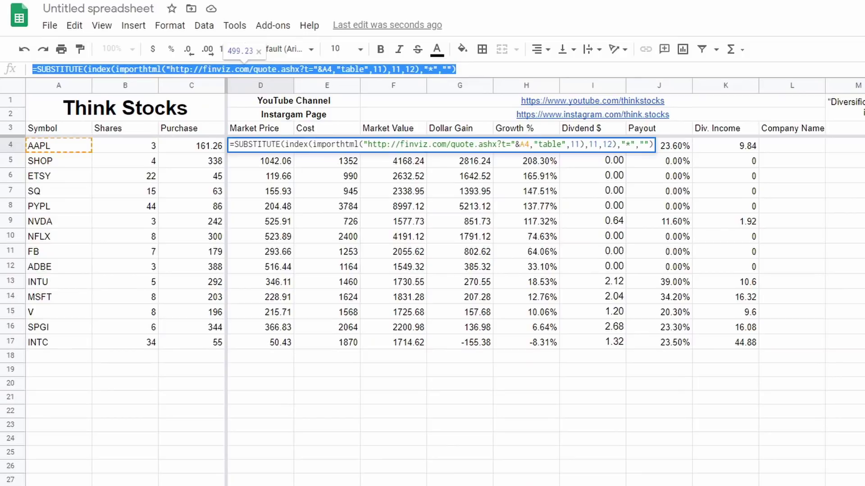
click(803, 148)
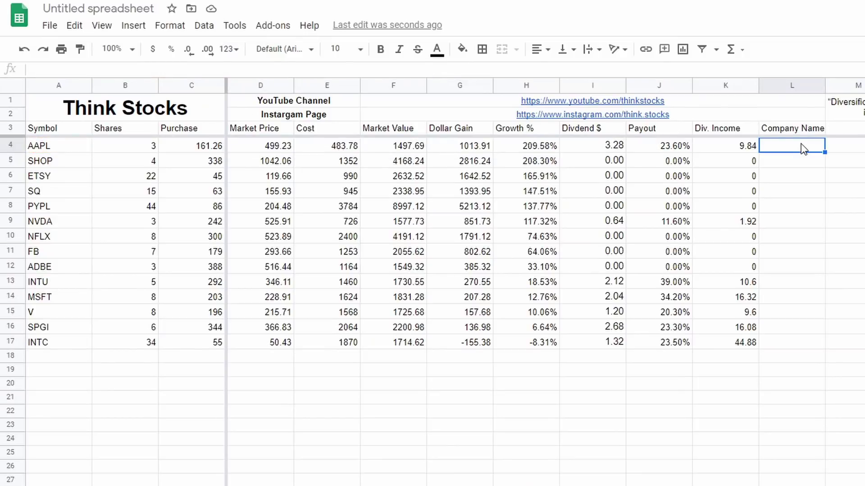
key(ctrl+v)
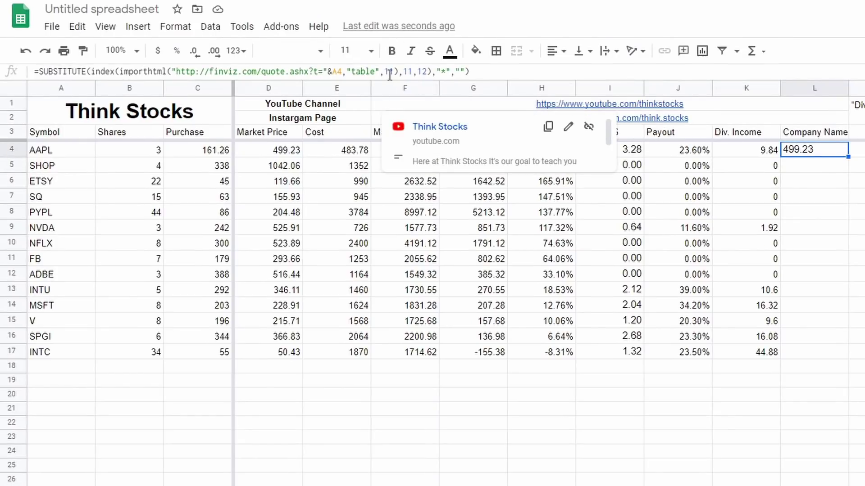
Change L4's copied import formula to use table 9, row 2 and column 1 for the company name.
click(392, 73)
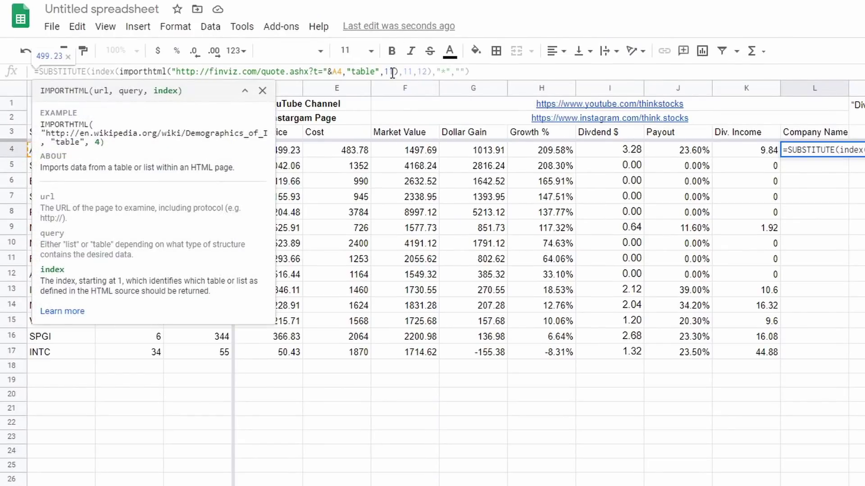
key(BackSpace)
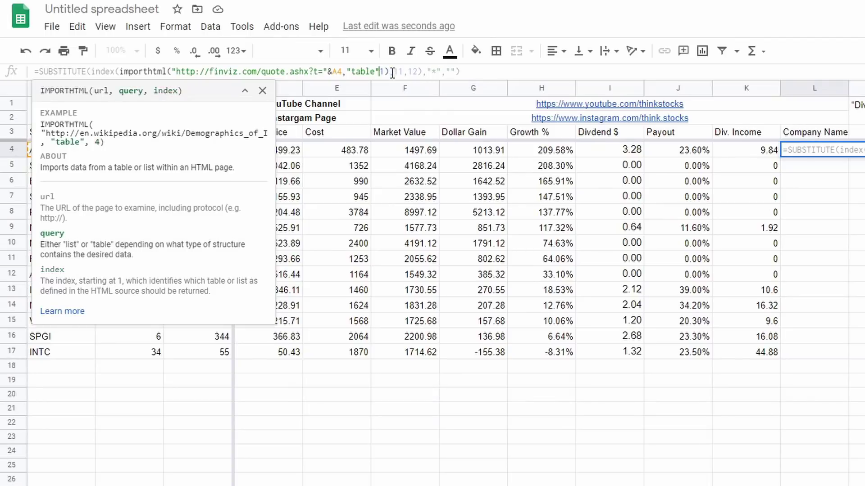
text(9)
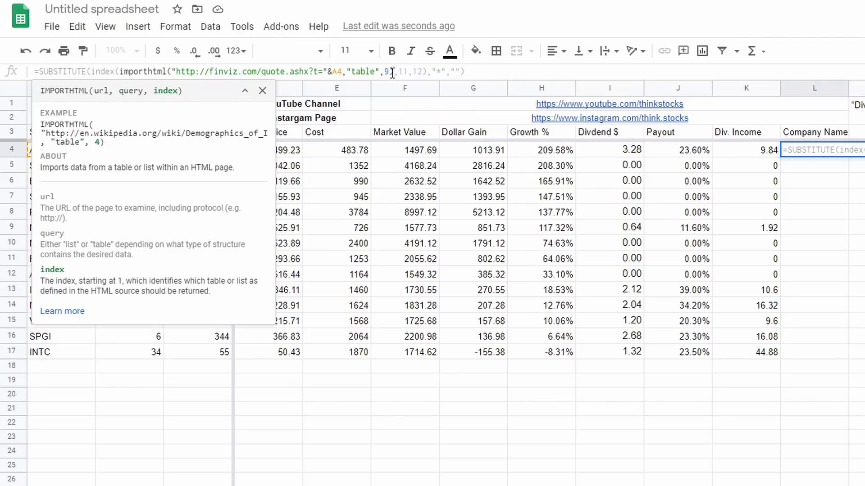
key(Right)
key(Right)
key(Right)
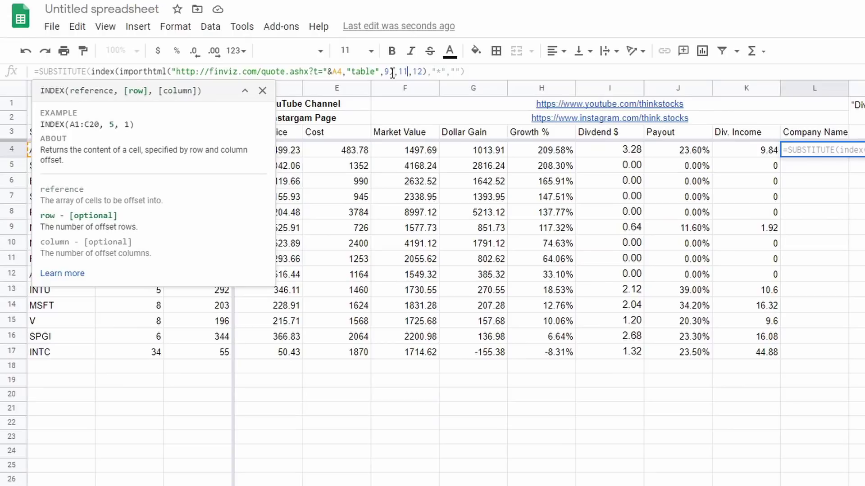
key(BackSpace)
key(BackSpace)
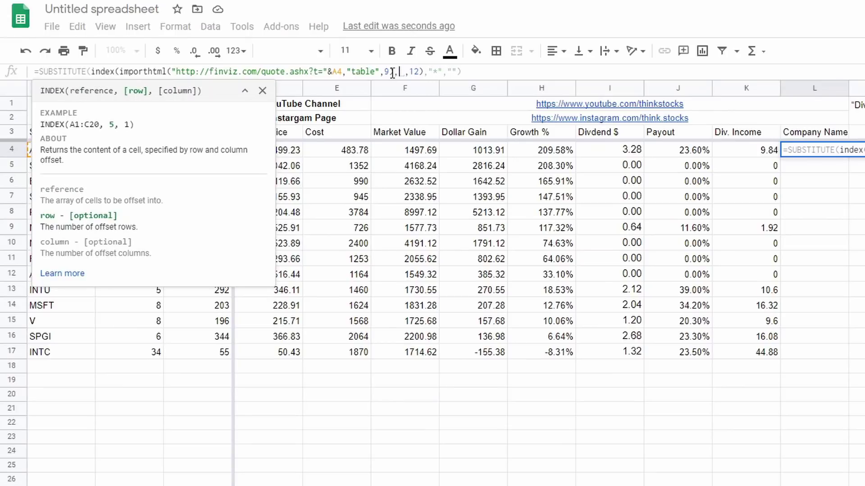
text(2)
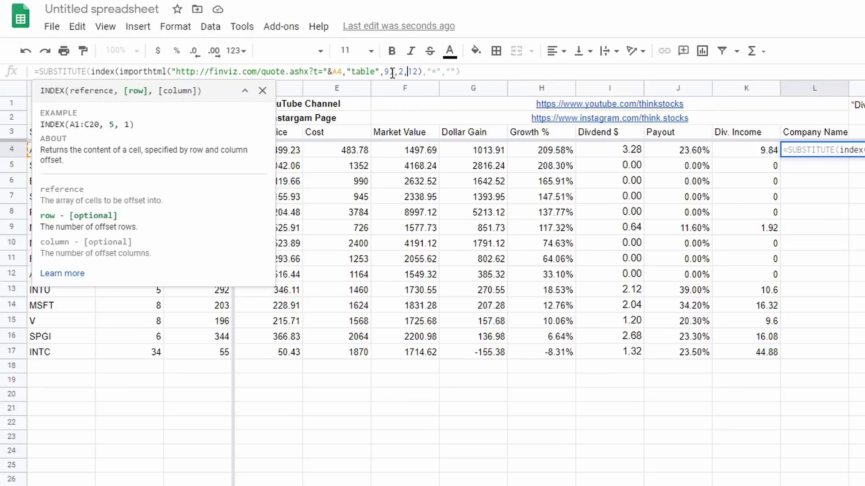
key(Right)
key(BackSpace)
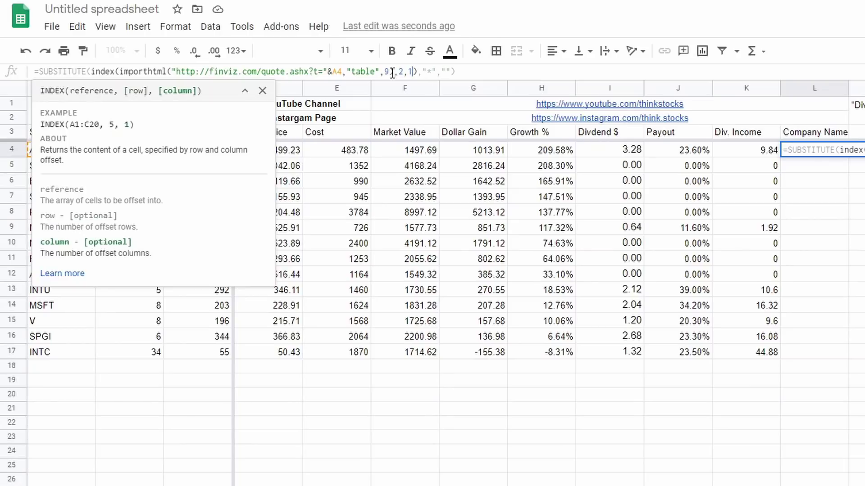
key(Return)
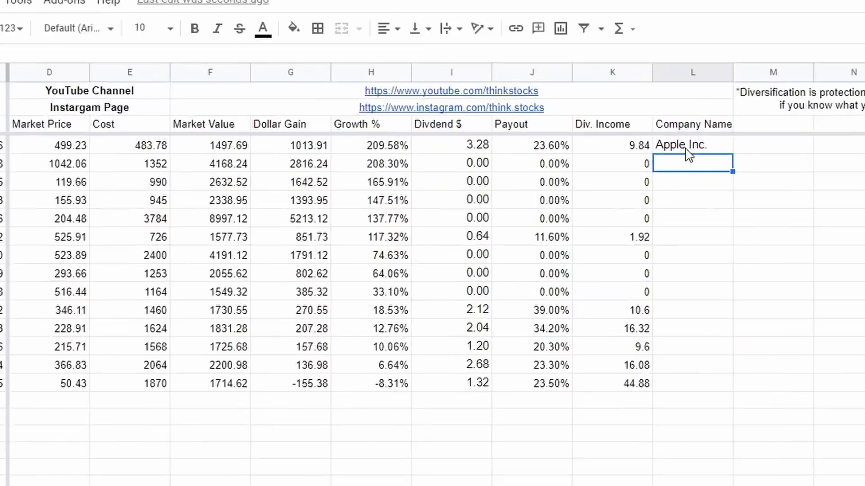
Fill the company name formula from L4 down through L17 and widen column L to fit the names.
click(685, 150)
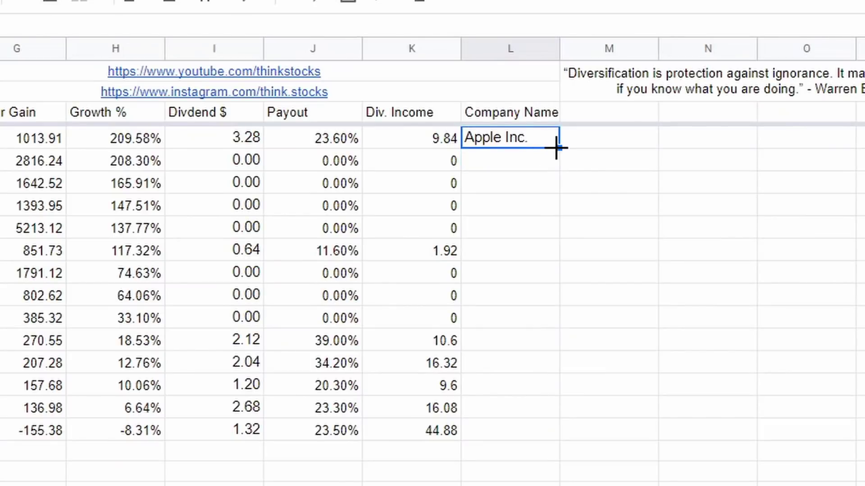
drag(558, 147, 569, 440)
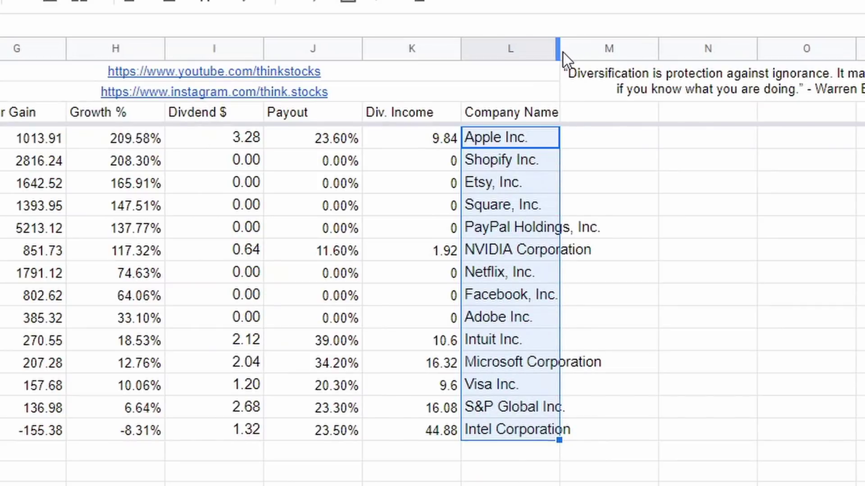
drag(560, 49, 614, 53)
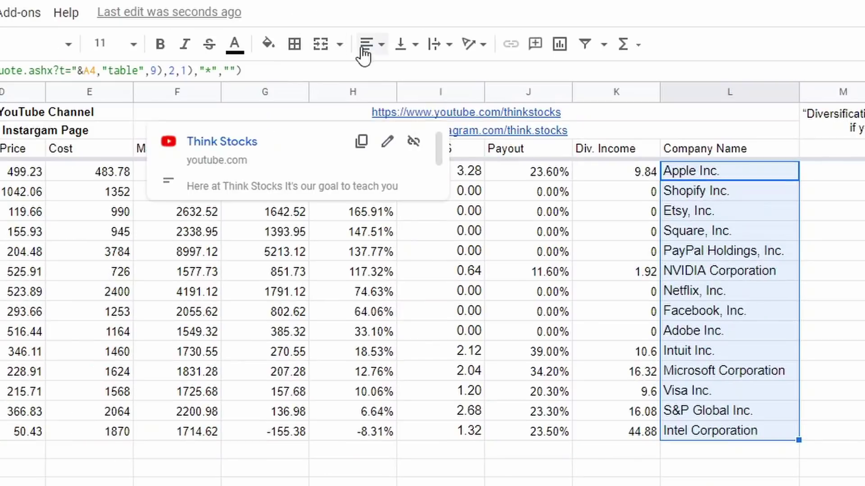
Centre-align the company names in L4:L17 and fine-tune the width of column L.
click(365, 45)
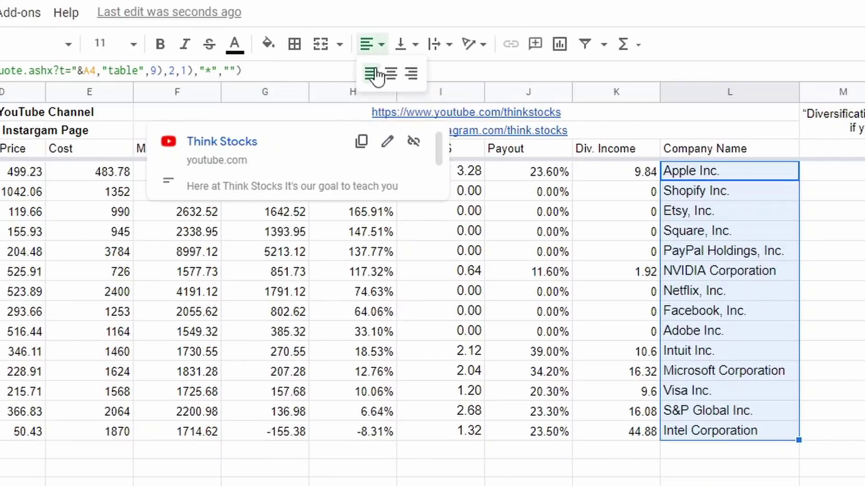
click(409, 73)
click(370, 44)
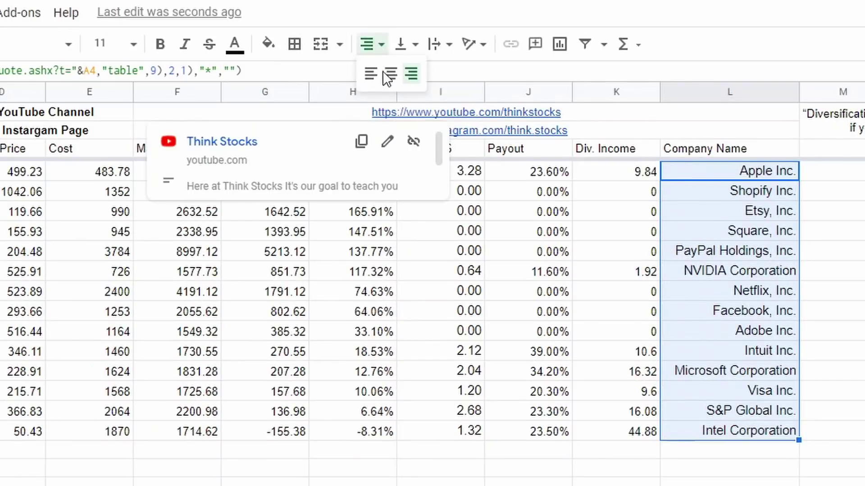
click(390, 73)
click(676, 470)
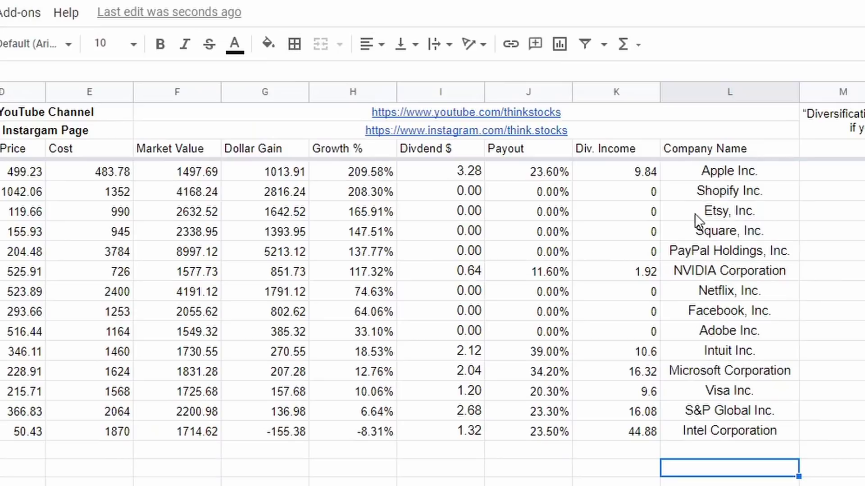
drag(800, 87, 806, 86)
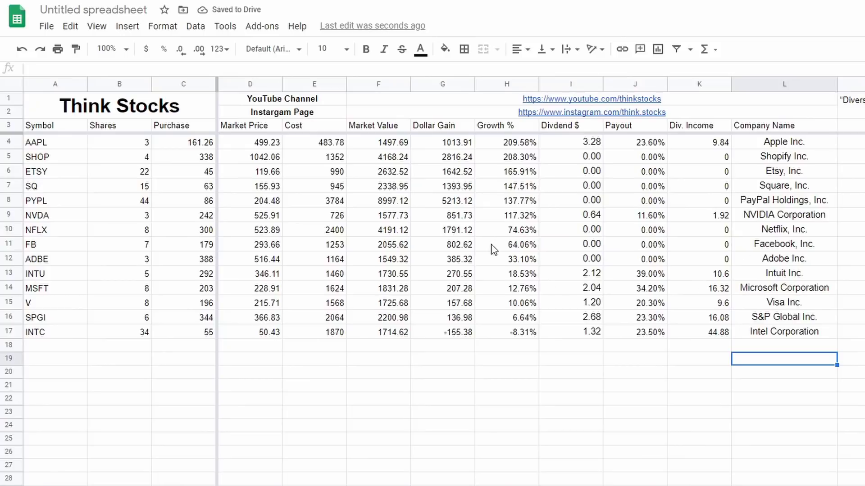
click(268, 145)
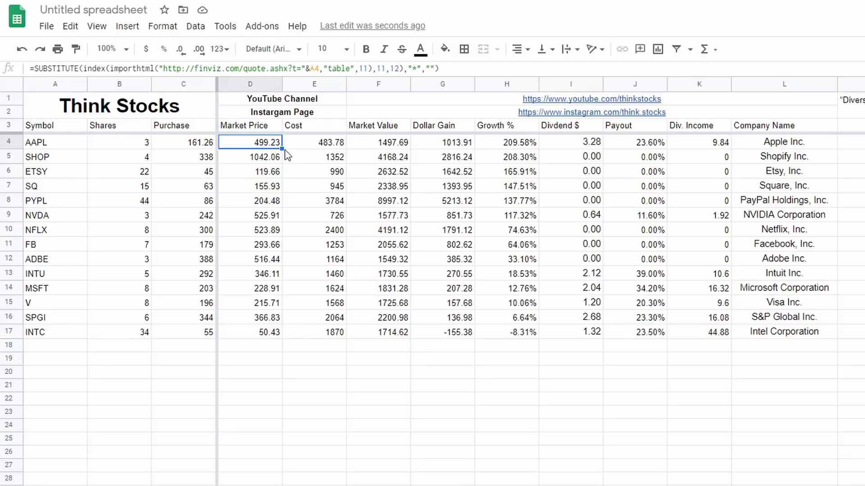
drag(288, 144, 282, 349)
right_click(283, 351)
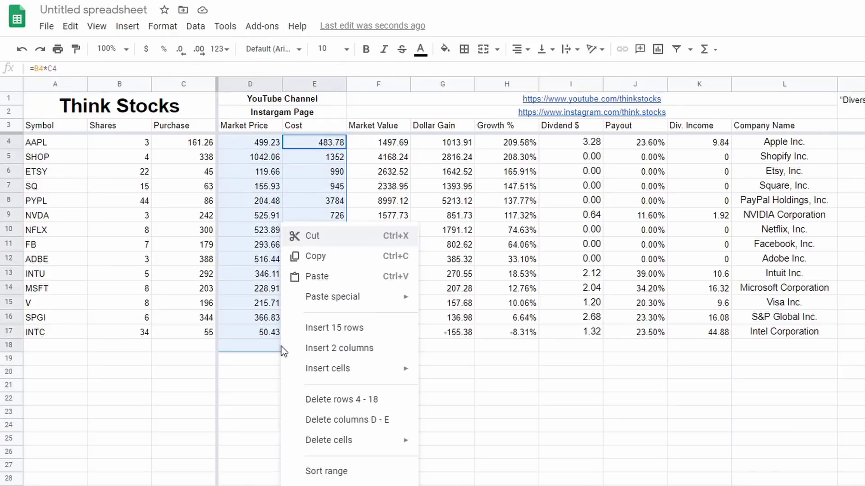
click(251, 303)
Fill the market price formula from D4 down past the last holding into the empty rows, to at least row 28.
click(265, 143)
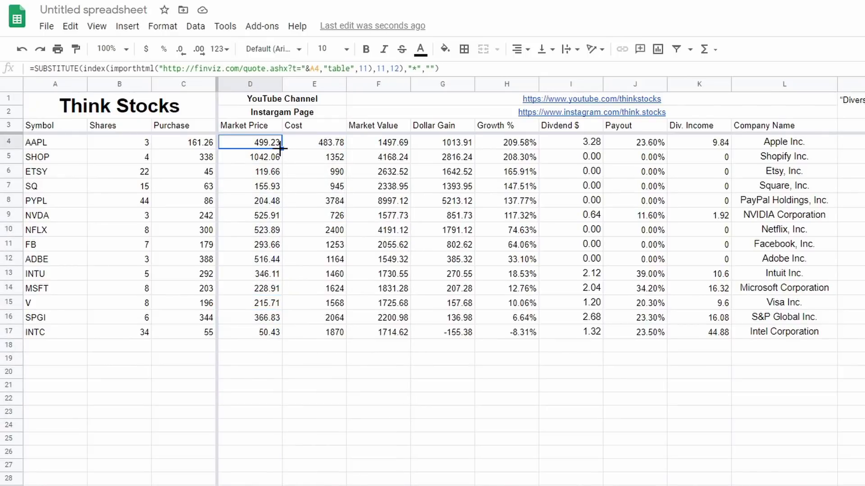
drag(282, 149, 280, 482)
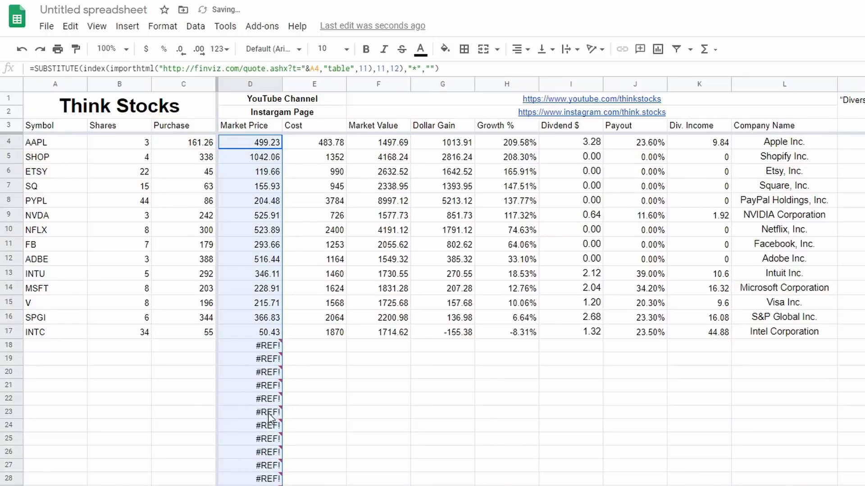
Enter the stock symbols ko, vz, wmt, tgt and amzn in cells A18 to A22.
click(63, 346)
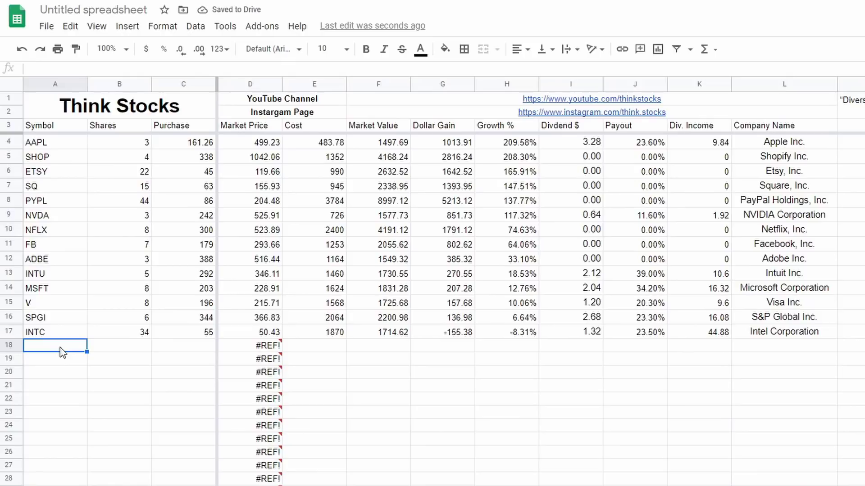
text(ko)
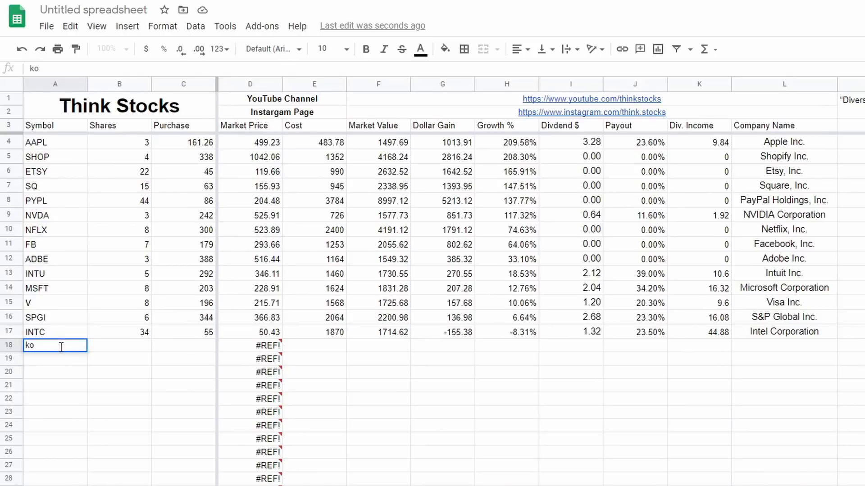
key(Return)
text(vz)
key(Return)
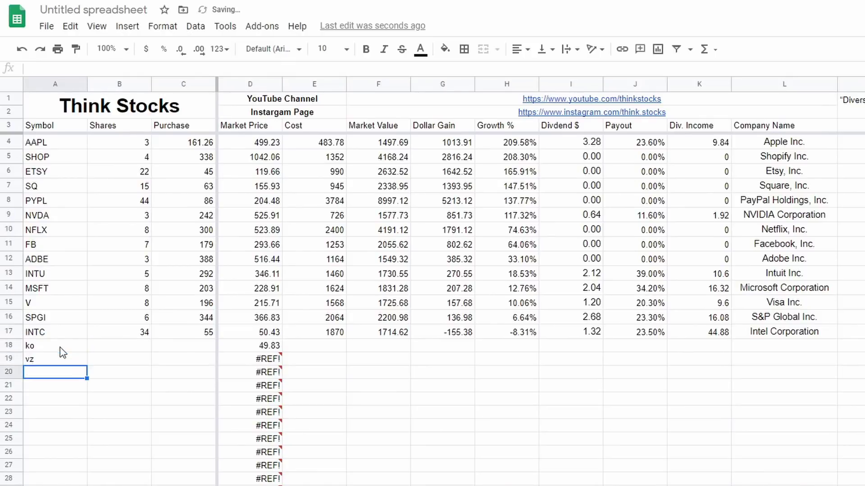
text(wmt)
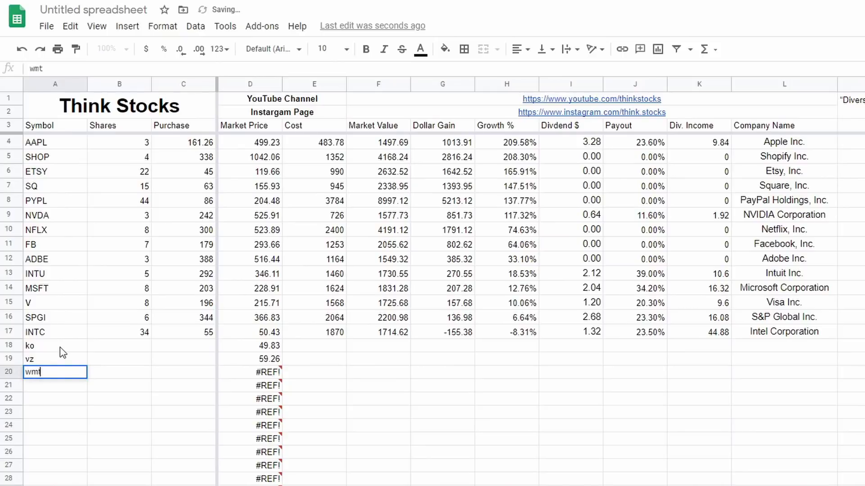
key(Return)
text(tgt)
key(Return)
text(amzn)
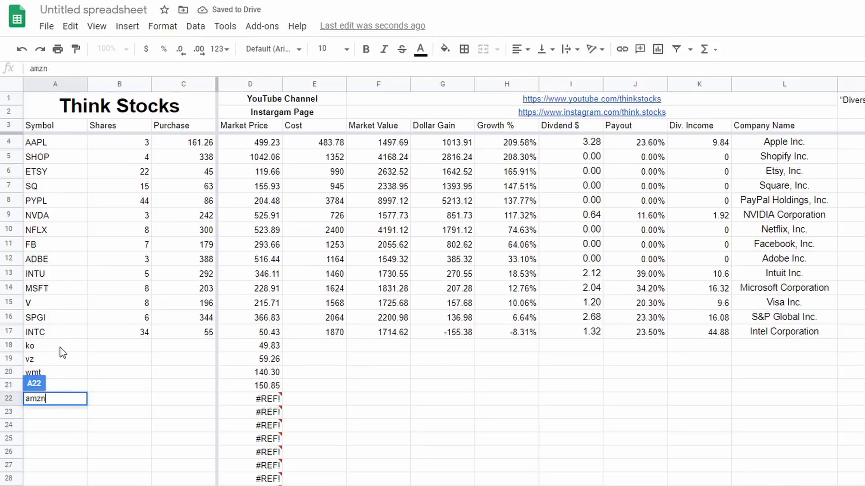
key(Return)
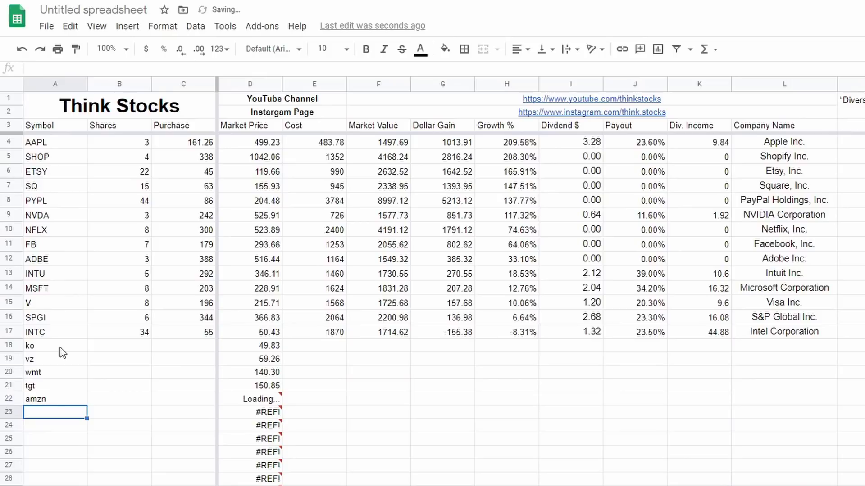
Enter 5 shares each for ko, vz, wmt, tgt and amzn in rows 18 to 22.
click(116, 354)
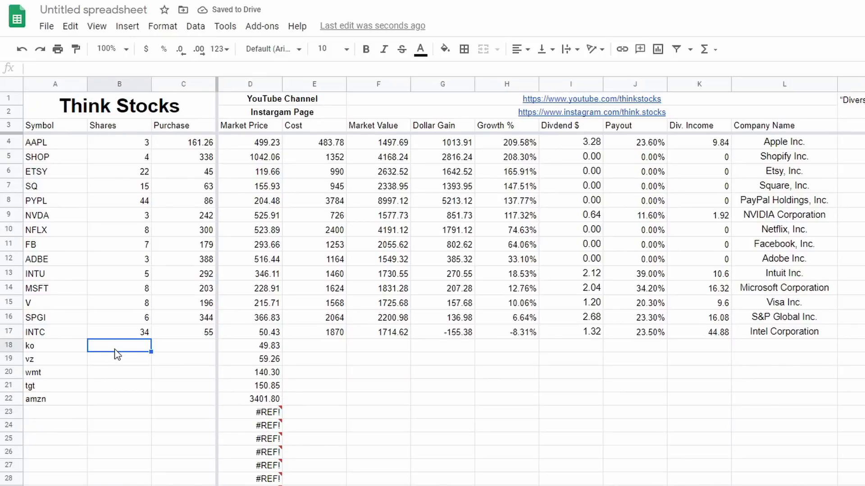
text(5)
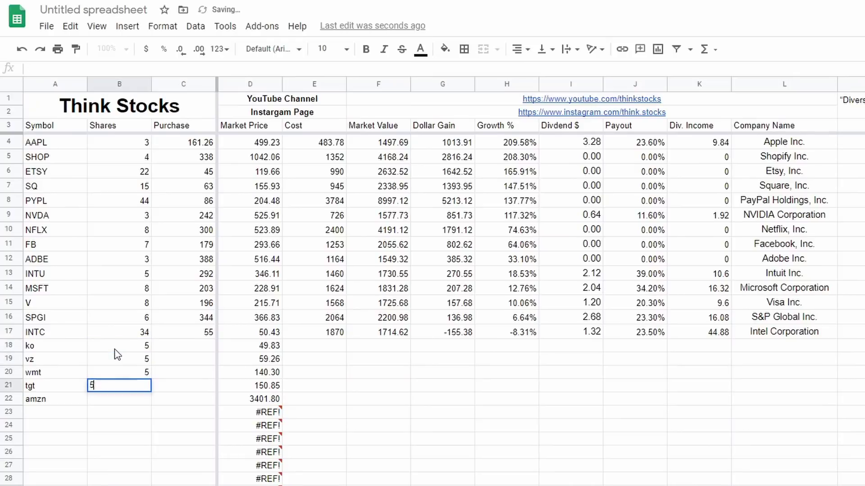
text( 5 5 5 5)
key(Tab)
Enter purchase prices of 30, 20, 90, 100 and 2000 for ko, vz, wmt, tgt and amzn respectively.
key(Up)
key(Up)
key(Up)
key(Up)
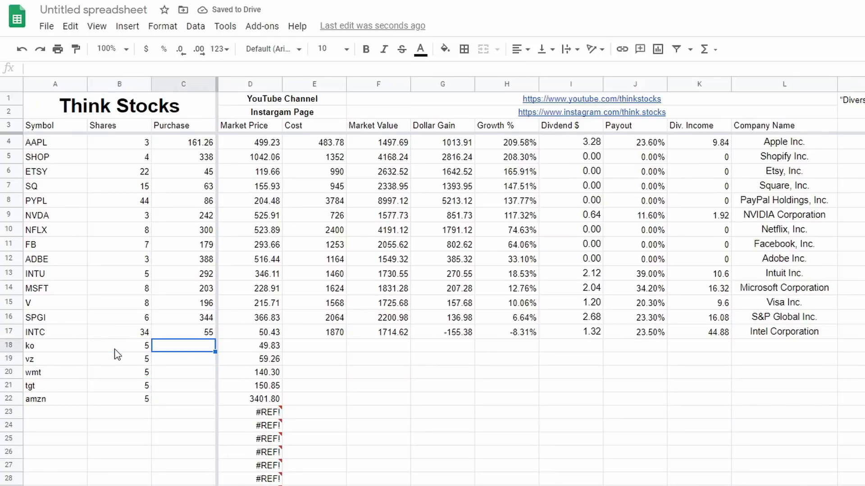
key(Return)
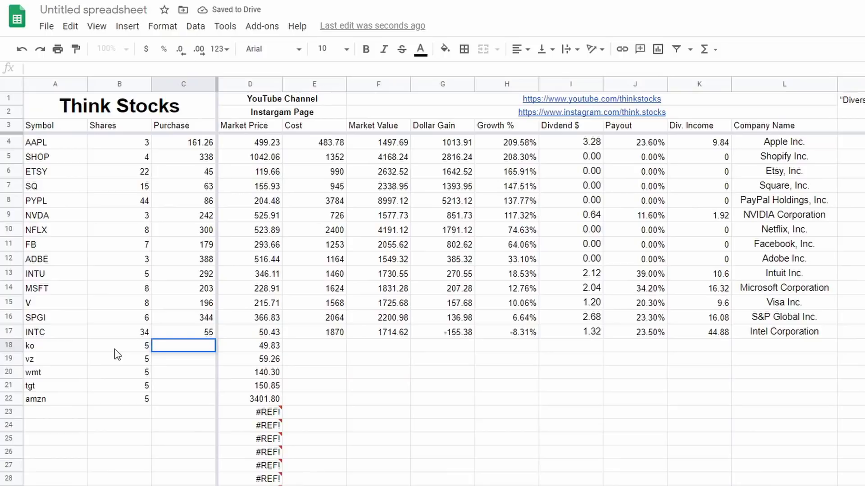
text(30)
key(Return)
text(20)
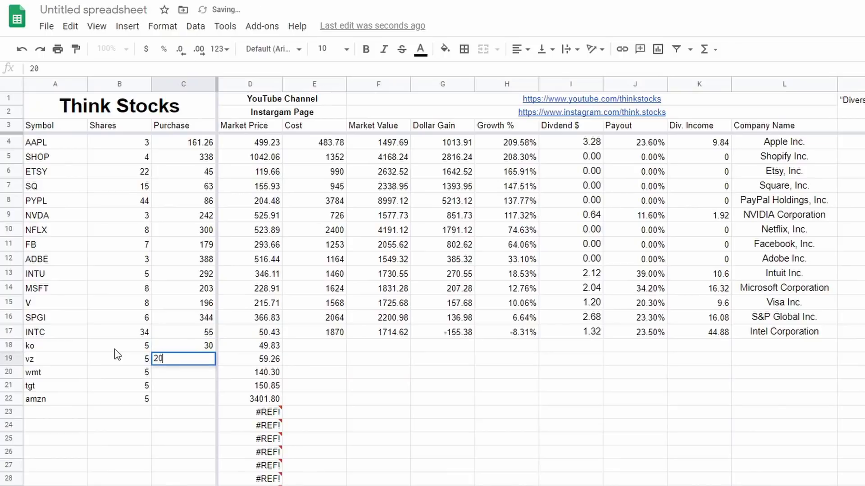
key(Return)
text(90)
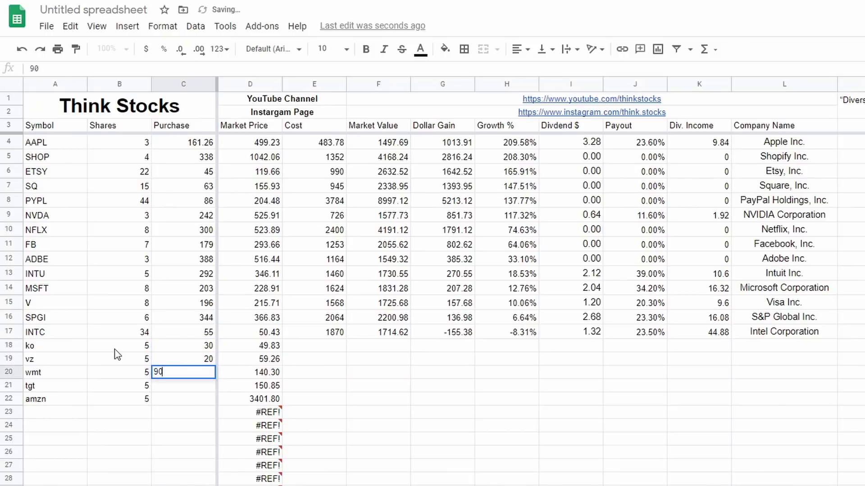
key(Return)
text(100)
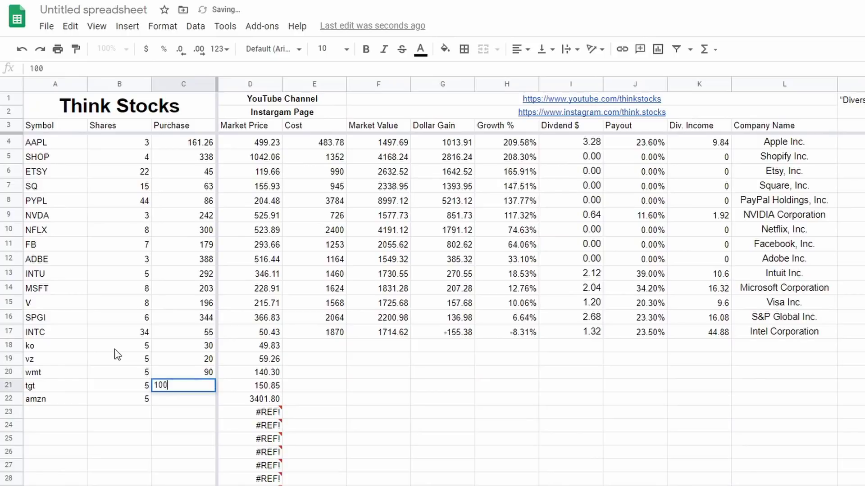
key(Return)
text(2000)
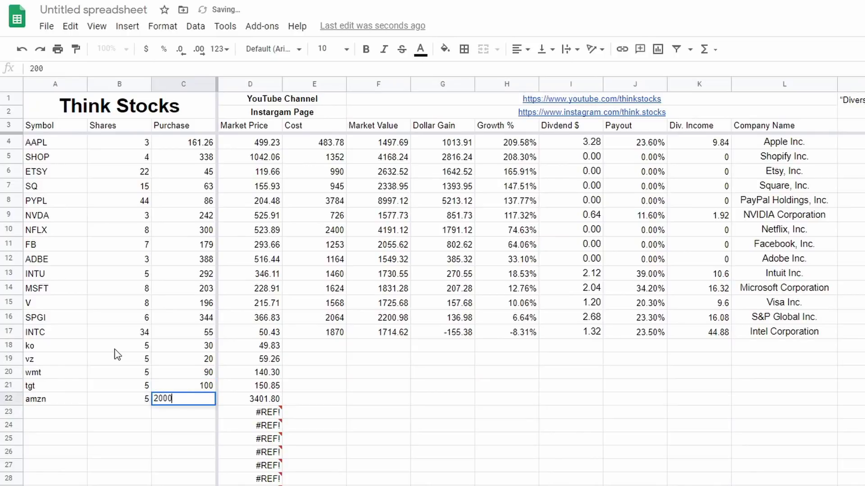
key(Tab)
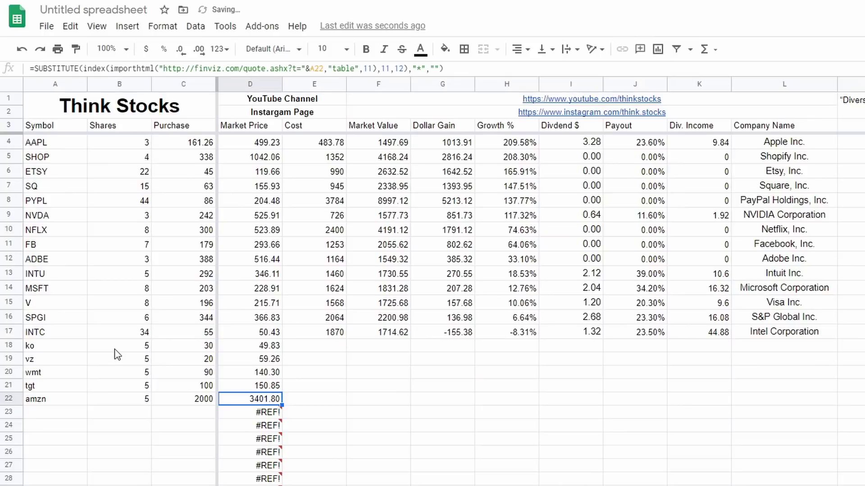
Fill the Cost formula from the AAPL row down through the amzn row.
key(Down)
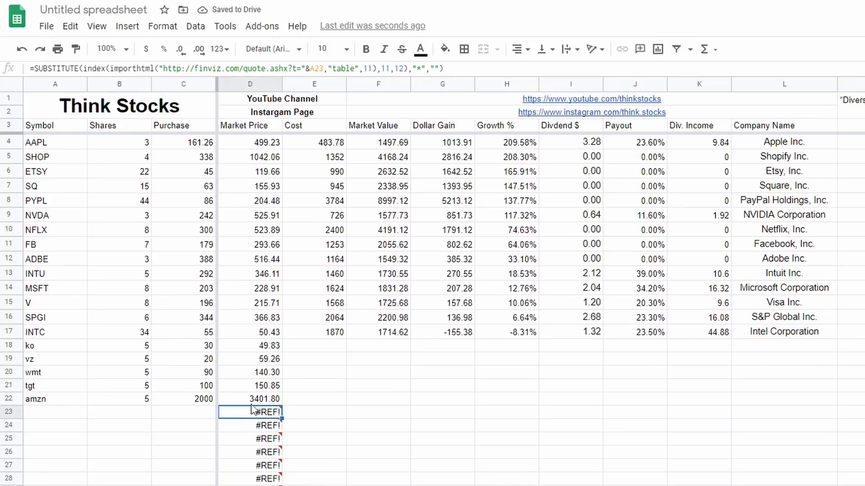
click(340, 144)
drag(345, 149, 341, 400)
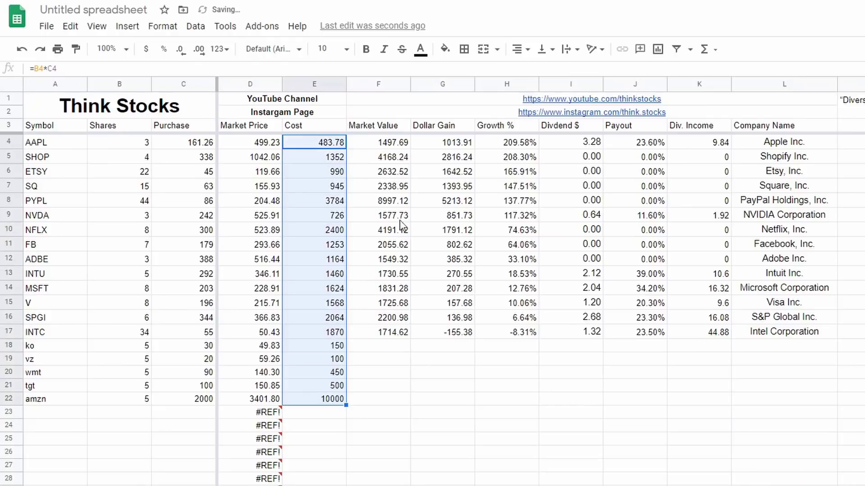
Fill the Market Value formula from cell F4 down through row 22.
click(401, 143)
drag(400, 143, 405, 332)
right_click(405, 333)
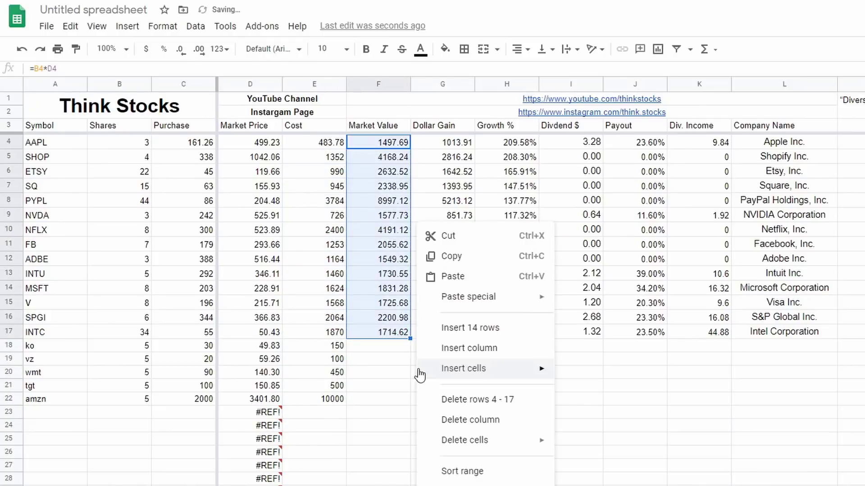
click(387, 320)
click(390, 143)
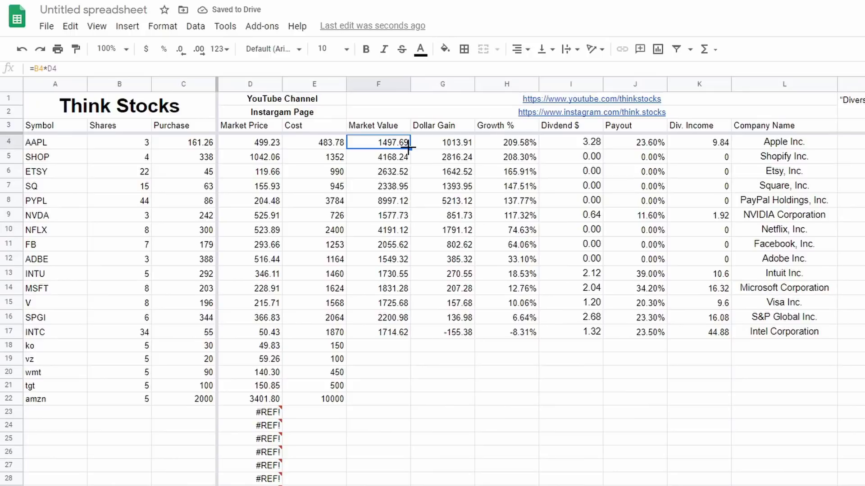
drag(410, 148, 414, 395)
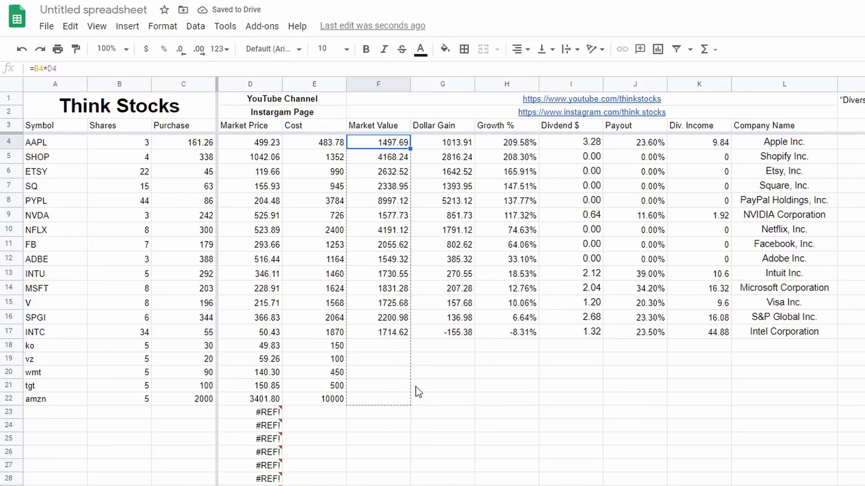
Fill the Dollar Gain and Growth % formulas from row 4 down through row 22.
click(460, 142)
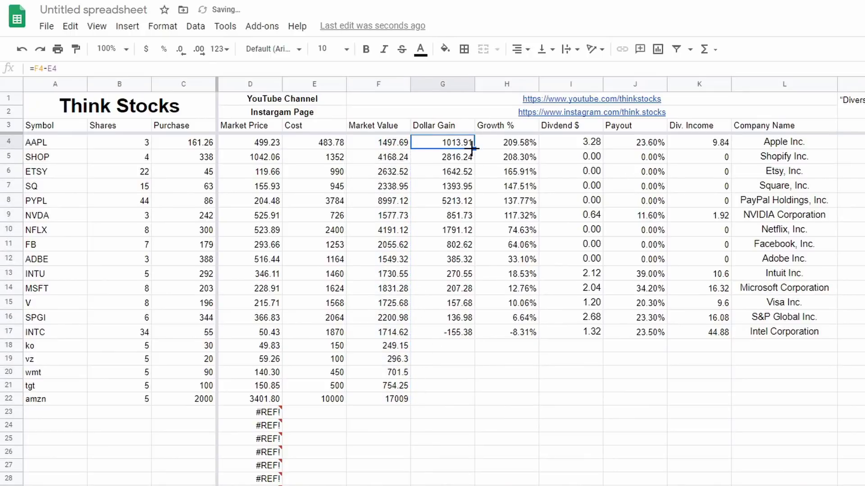
drag(474, 149, 475, 399)
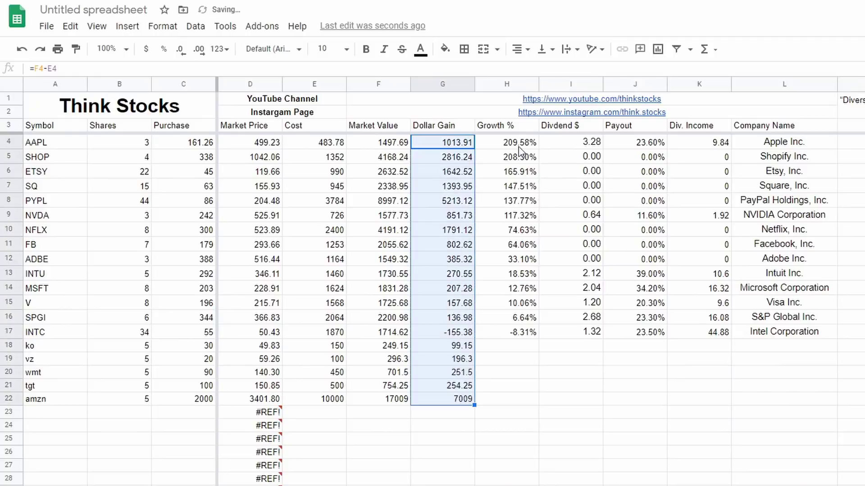
click(532, 145)
drag(538, 149, 536, 397)
Fill the Dividend $ and Payout formulas from row 4 down through row 22.
click(588, 149)
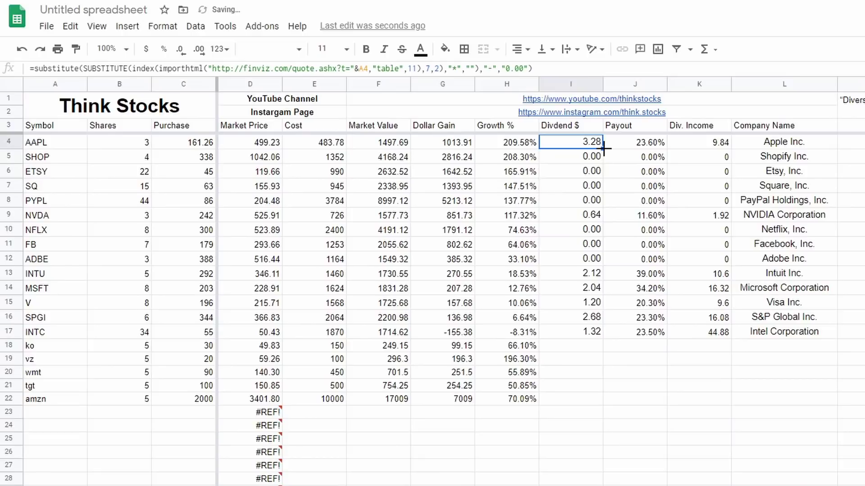
drag(603, 148, 600, 399)
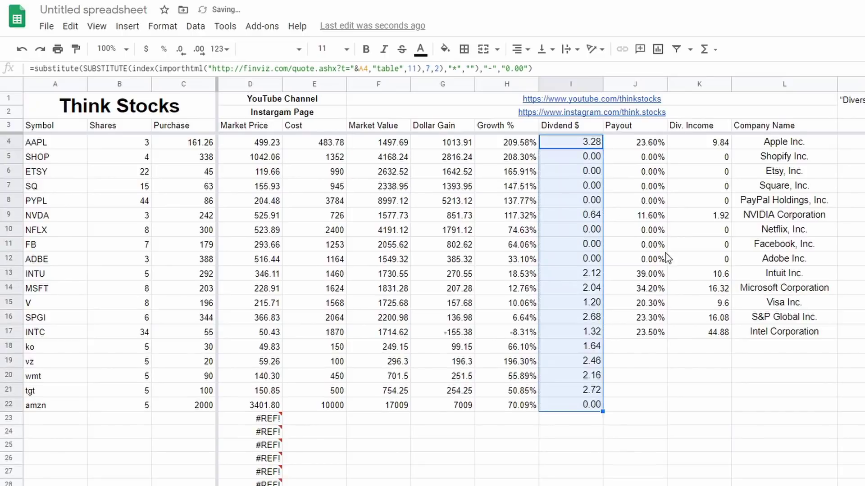
click(661, 147)
drag(667, 148, 664, 402)
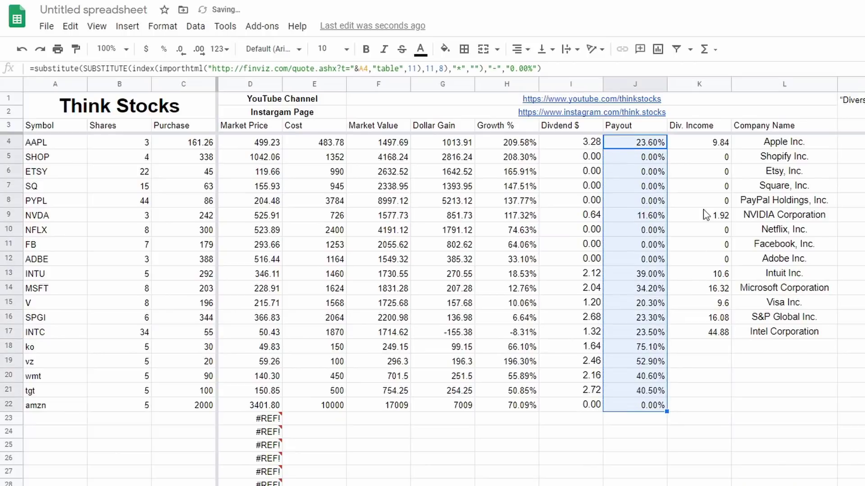
Fill the Div. Income and Company Name formulas from row 4 down through row 22.
click(722, 148)
drag(730, 148, 746, 403)
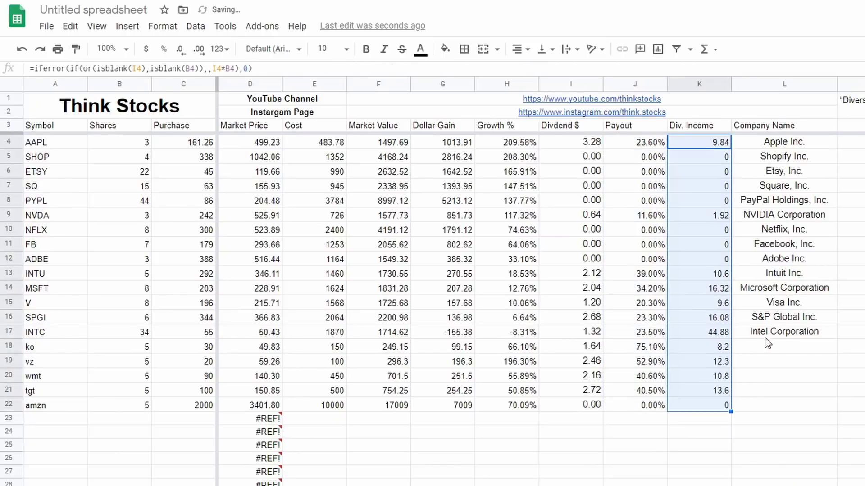
click(795, 148)
drag(836, 148, 824, 409)
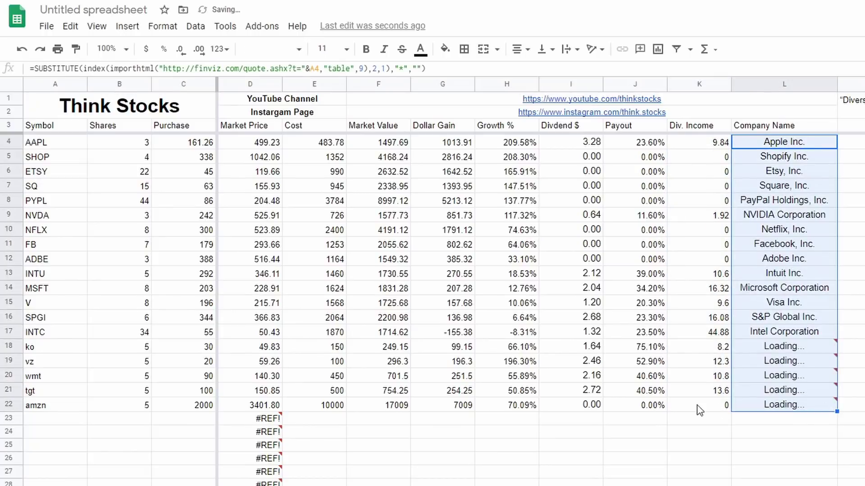
click(863, 318)
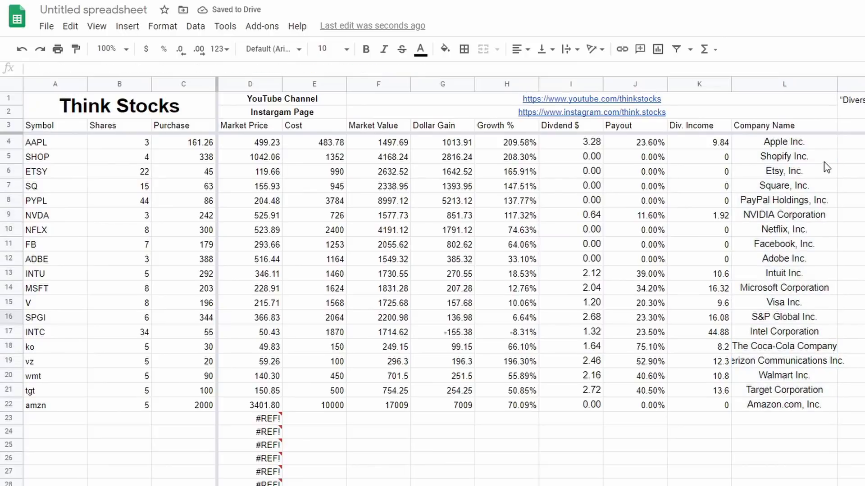
Widen the Company Name column to fit its longest entry and clear the leftover Market Price formulas from row 23 down.
drag(837, 85, 862, 76)
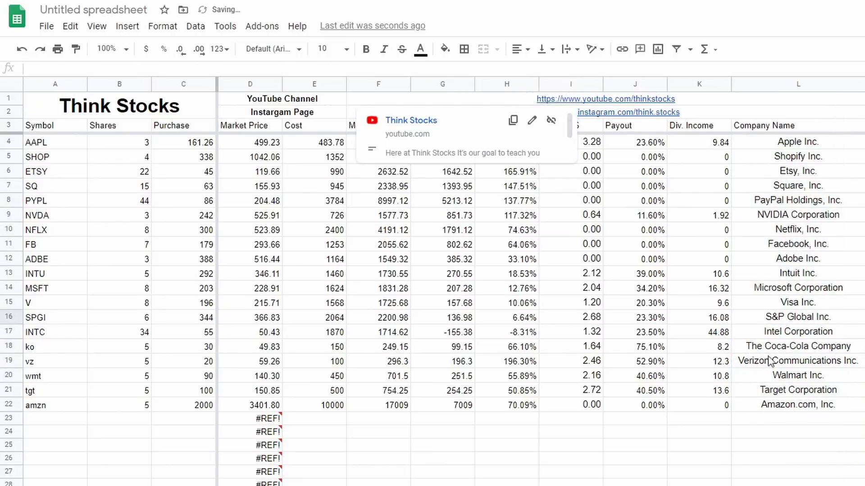
click(263, 419)
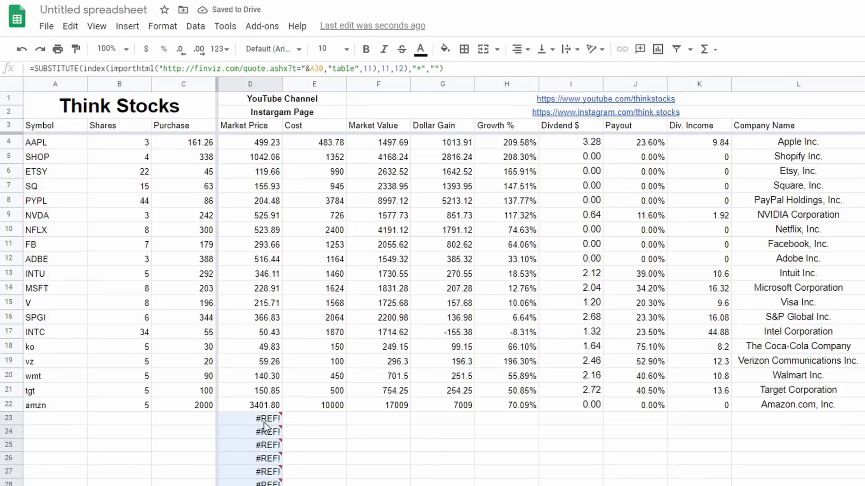
key(ctrl+shift+Down)
key(Delete)
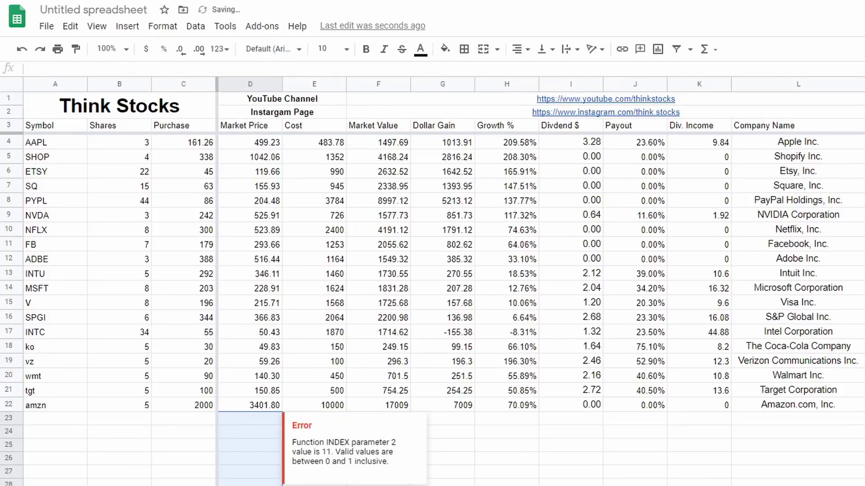
click(571, 485)
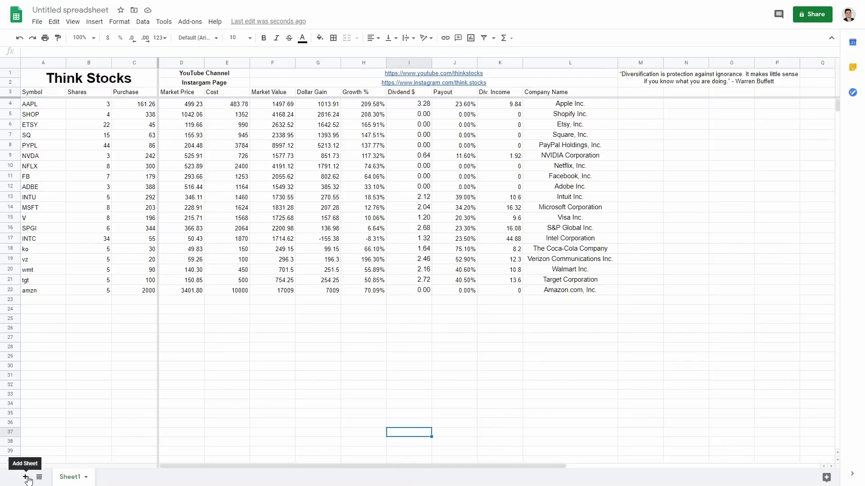
Add a second sheet, and clear the ko to amzn entries in rows 18 to 22 of Sheet1.
click(26, 477)
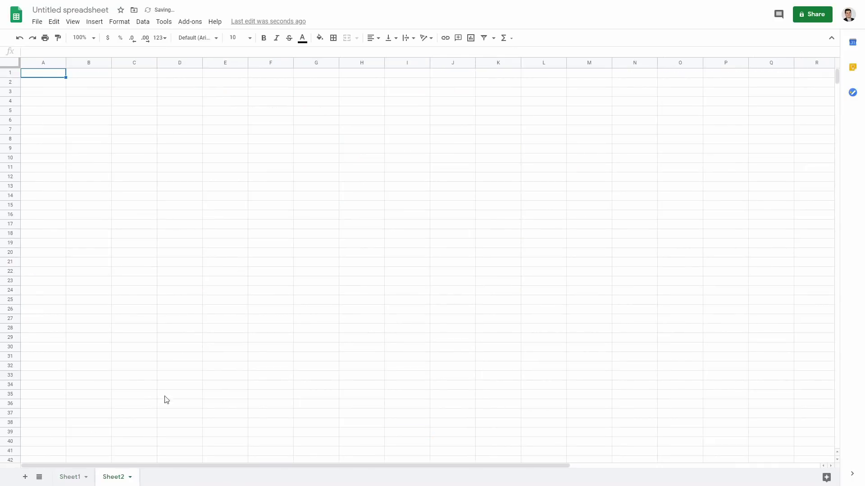
click(70, 476)
click(25, 297)
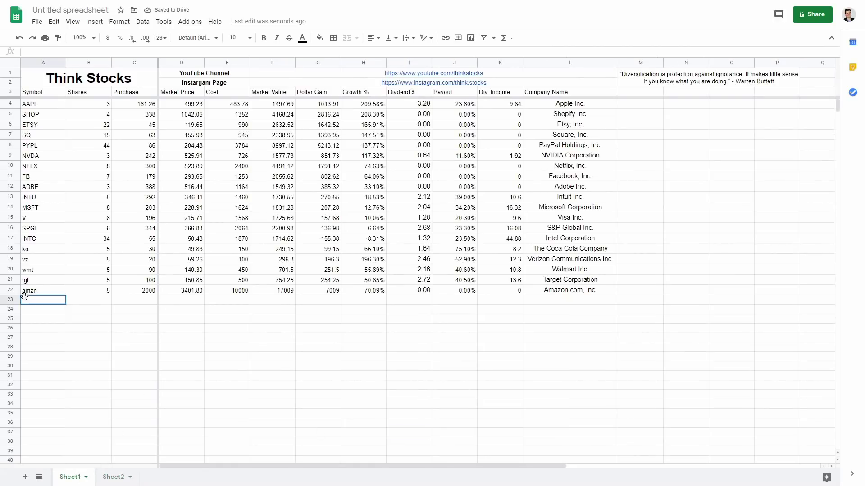
click(26, 336)
drag(28, 292, 604, 251)
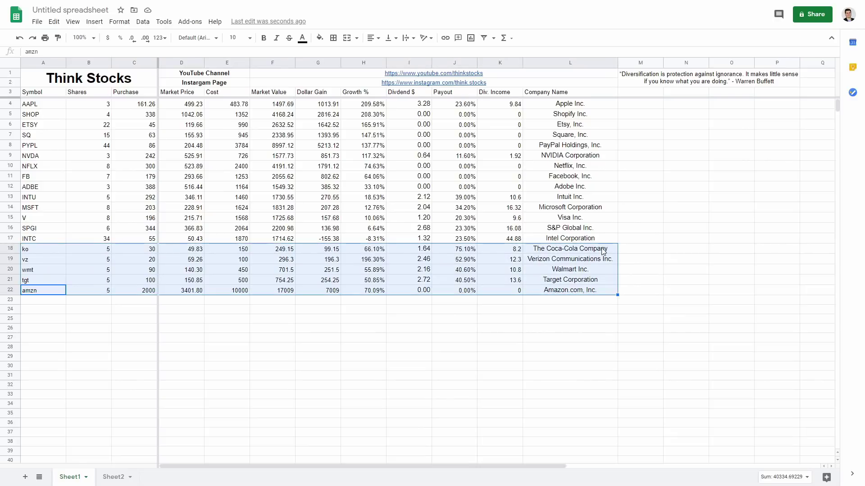
key(Delete)
click(503, 298)
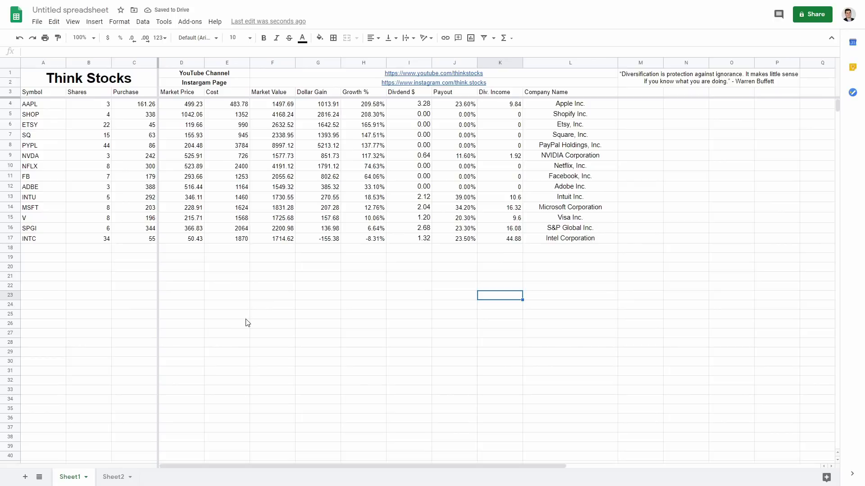
click(697, 141)
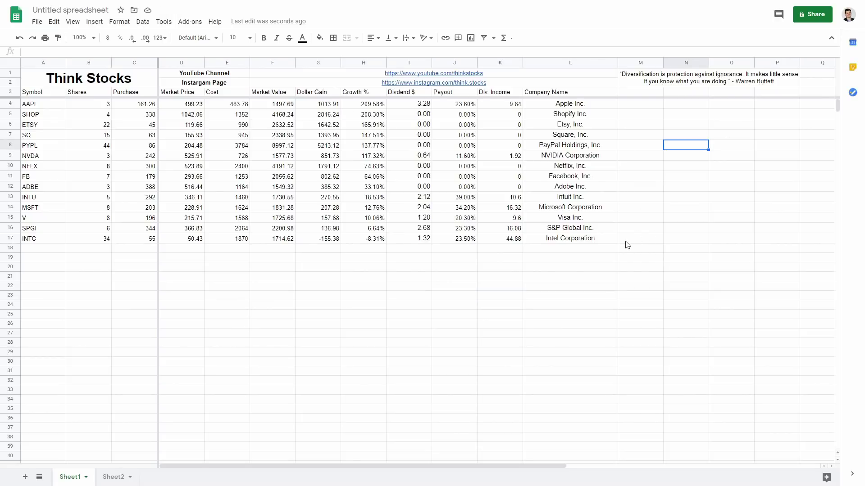
Enter a formula in cell A1 of Sheet2 that references the first symbol, =Sheet1!A4.
click(113, 477)
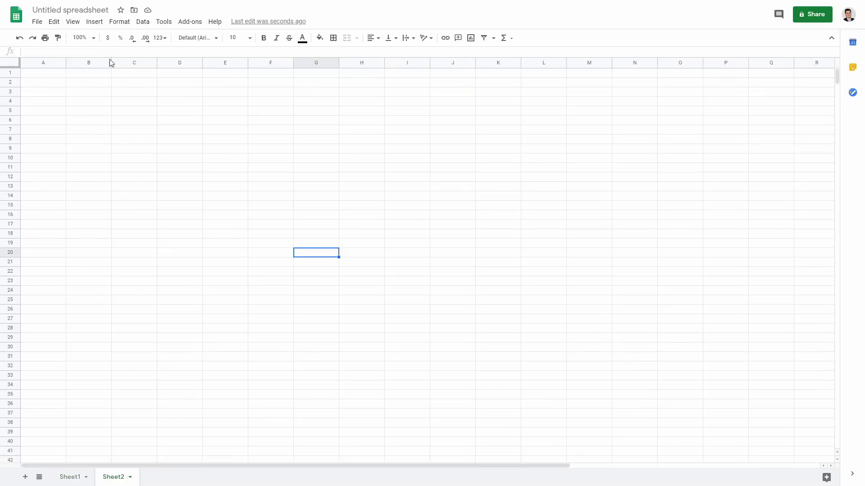
click(93, 76)
click(53, 77)
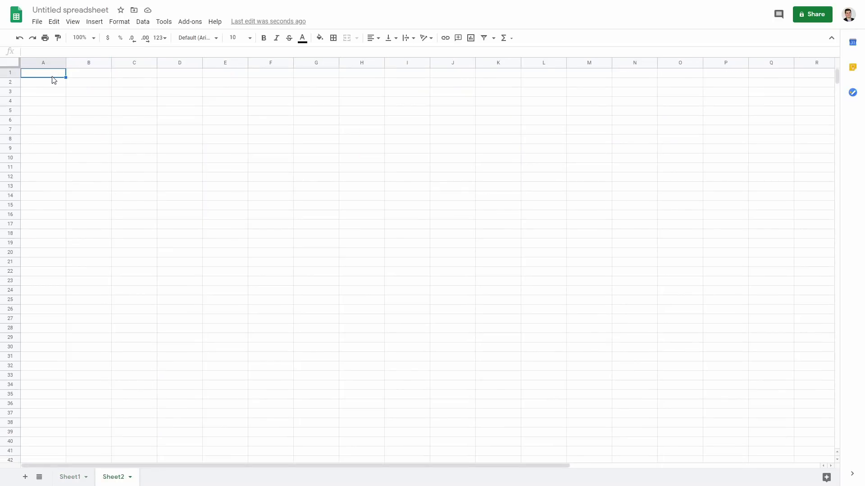
text(=)
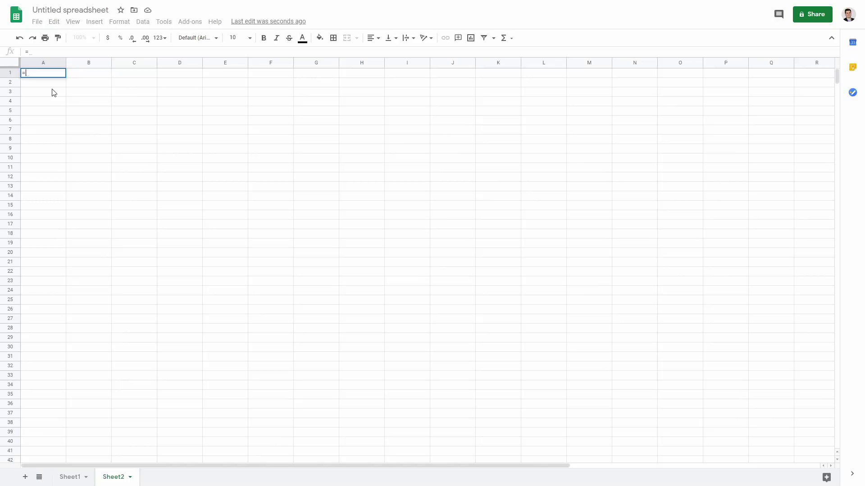
click(71, 477)
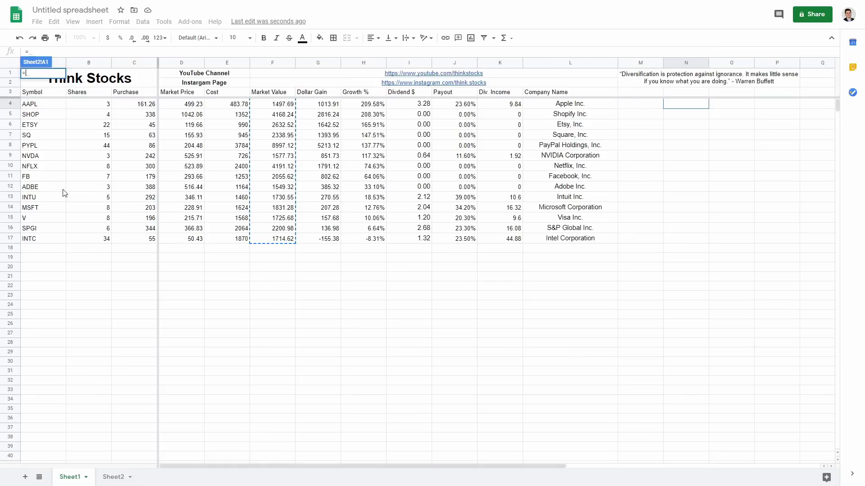
click(38, 105)
key(Return)
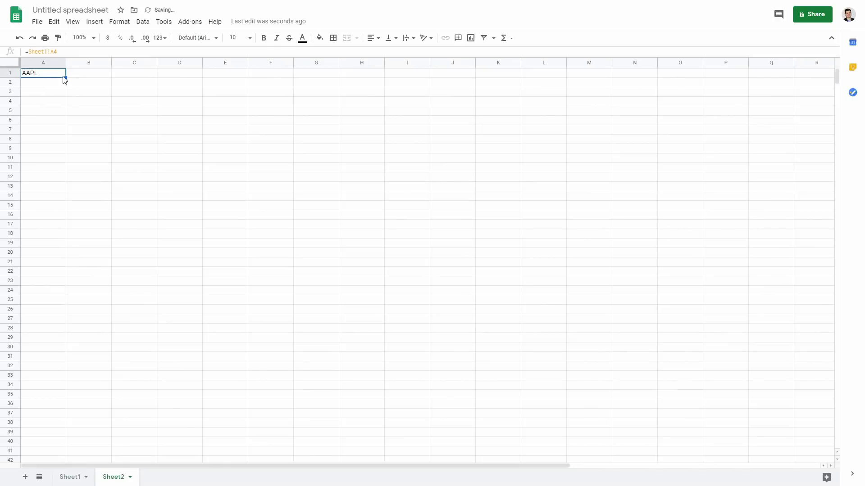
Fill the symbol reference formula from A1 down column A of Sheet2, past row 42.
drag(67, 78, 49, 428)
scroll(79, 417, up, 3)
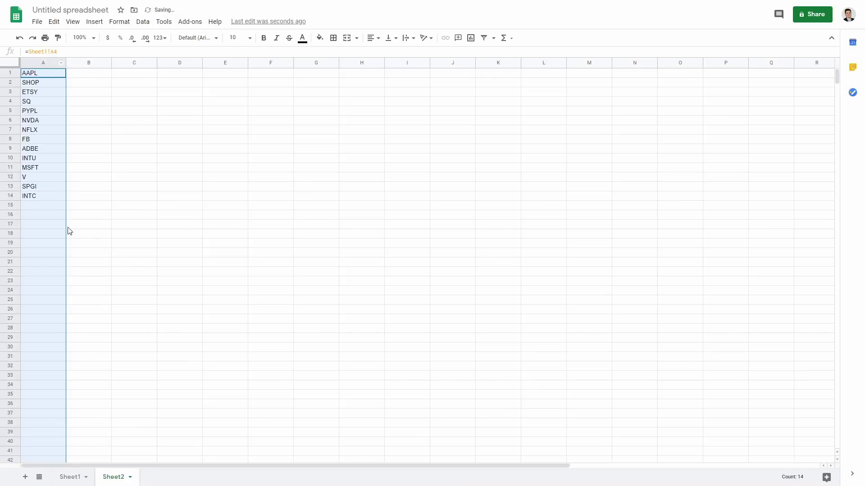
click(182, 189)
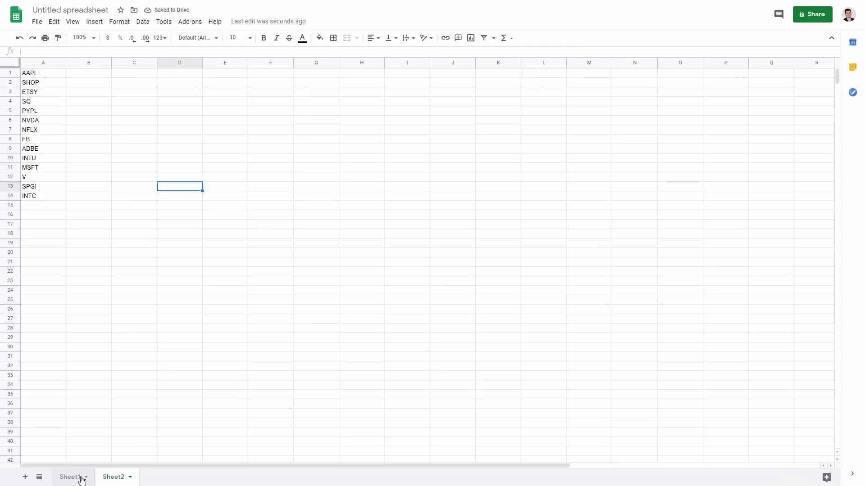
Reference the first market value in B1 of Sheet2 with =Sheet1!F4 and fill it down to B14.
click(96, 77)
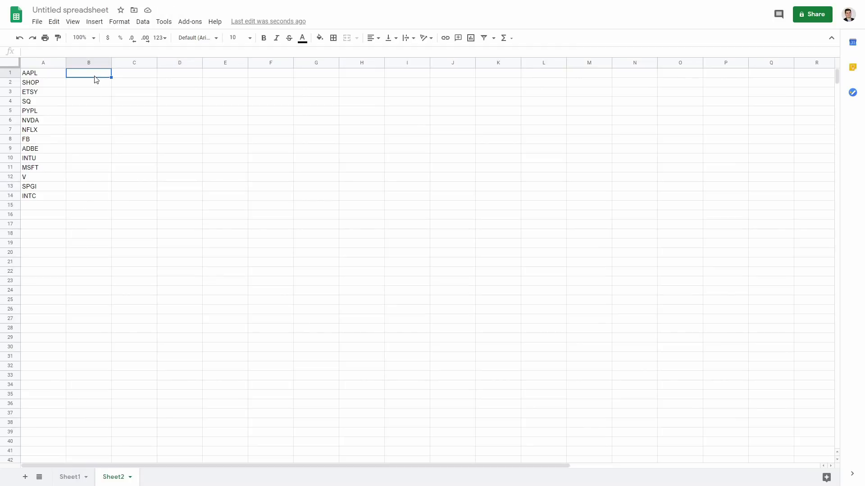
text(=)
click(68, 478)
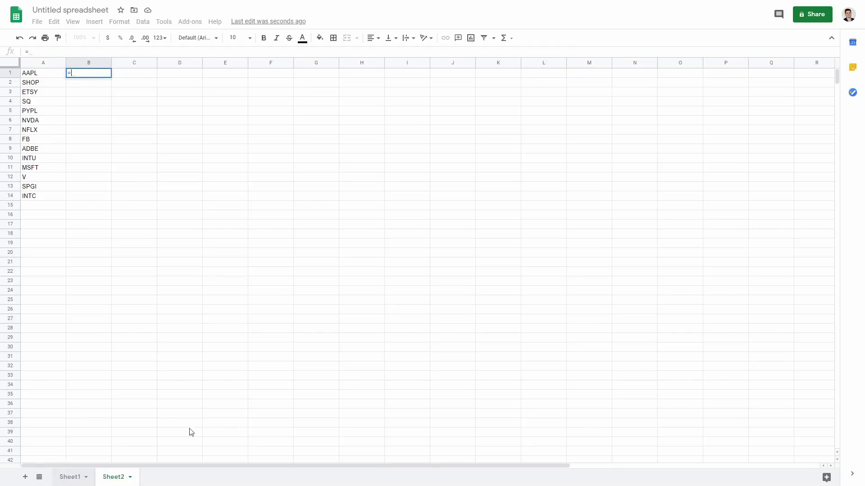
mouse_move(284, 105)
mouse_down()
mouse_move(286, 226)
mouse_move(284, 108)
mouse_up()
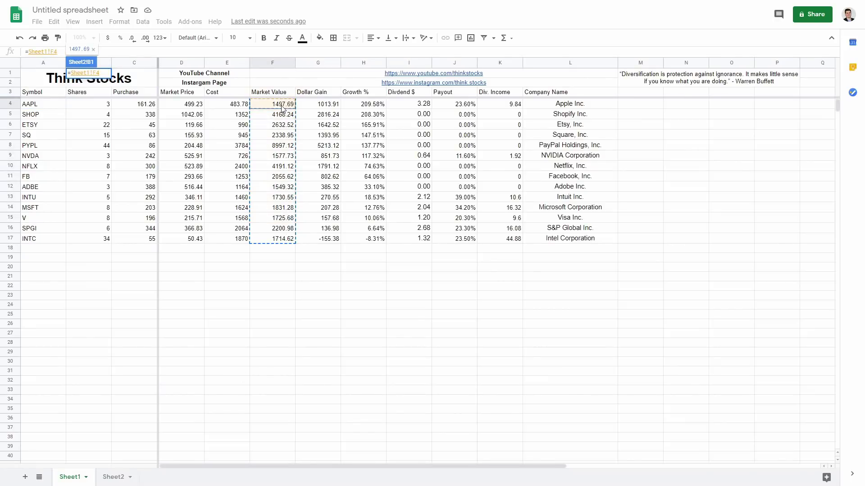
key(Return)
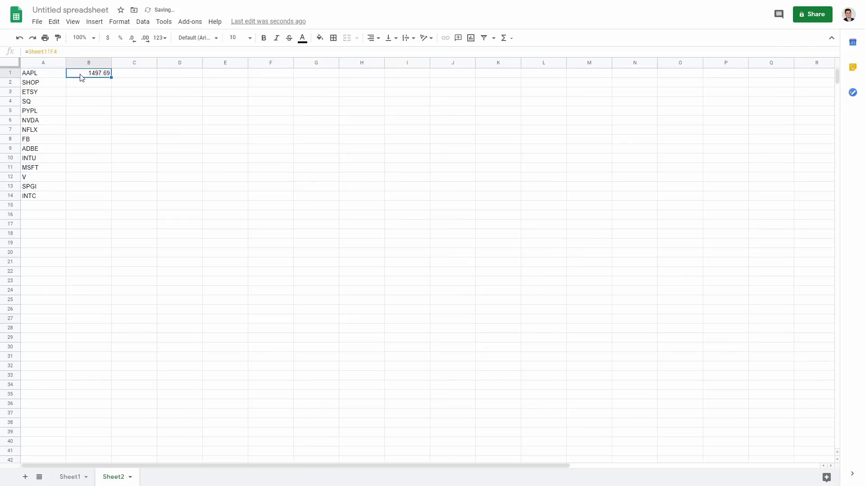
drag(113, 78, 106, 200)
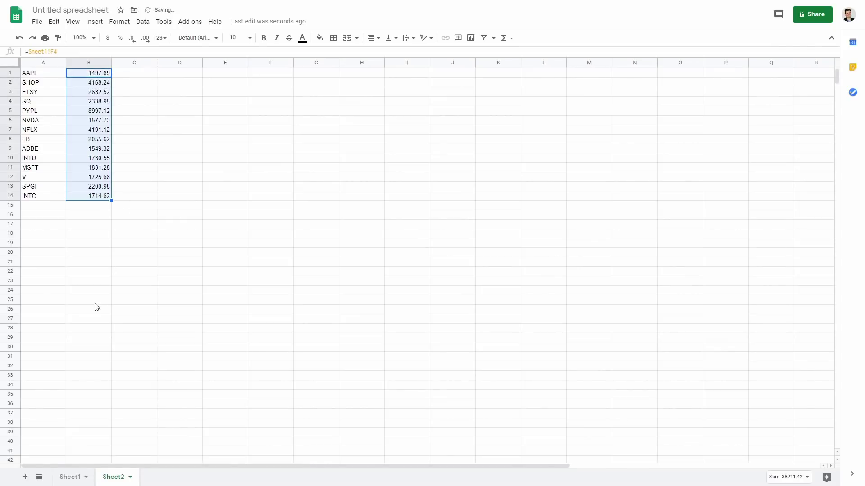
Insert a chart on Sheet1 from an empty cell and set its type to Doughnut chart.
click(69, 477)
click(670, 168)
click(687, 136)
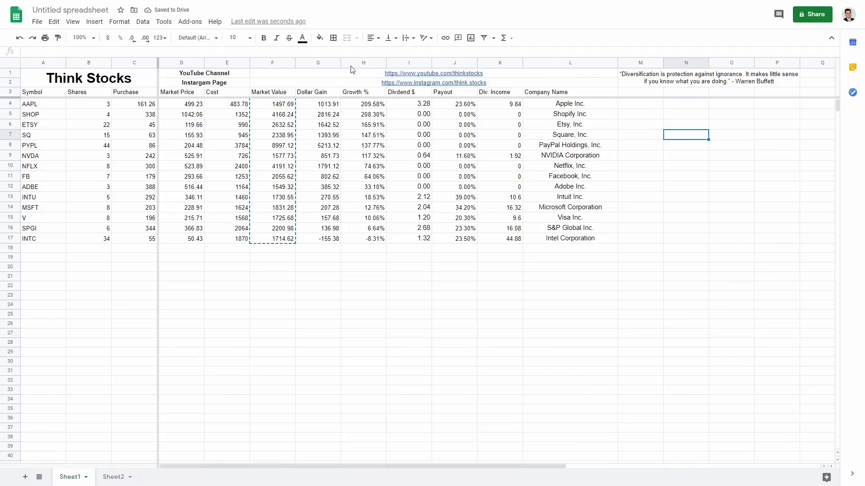
click(93, 24)
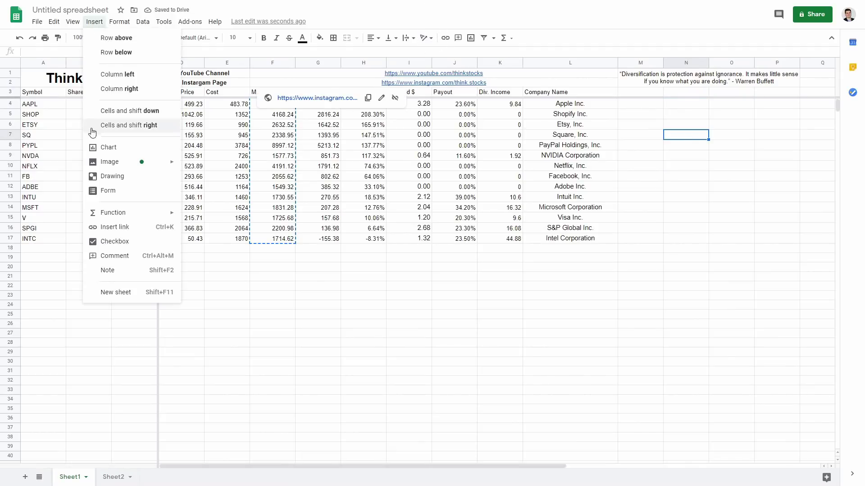
click(108, 149)
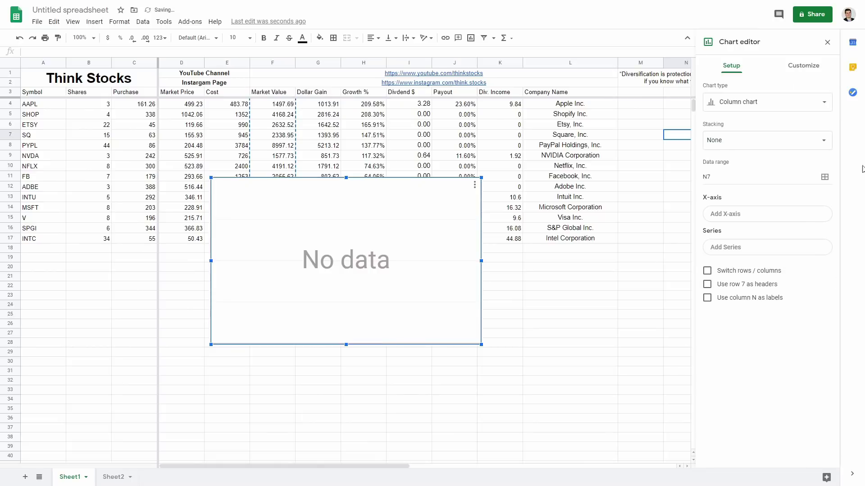
click(753, 102)
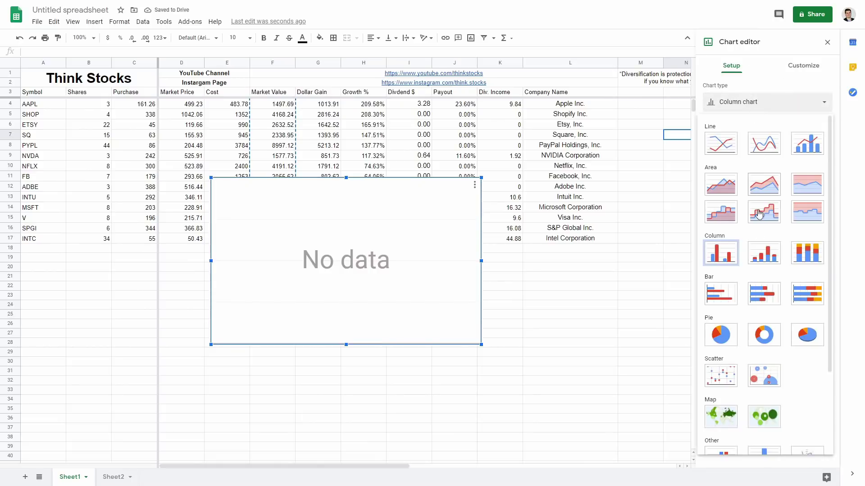
click(758, 345)
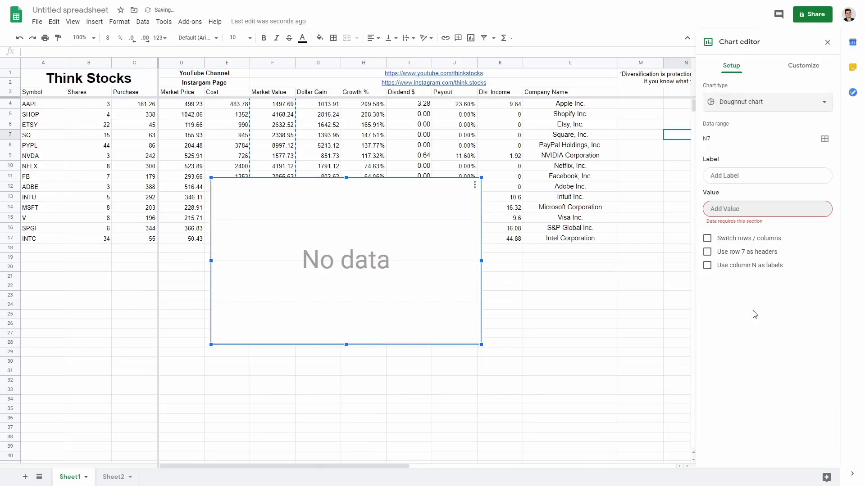
Set the doughnut chart's label range to Sheet2!A1:A14.
click(730, 177)
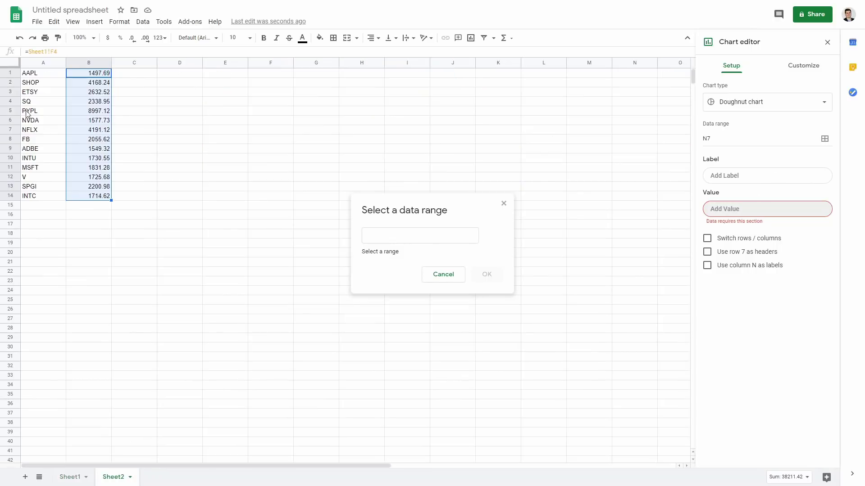
drag(37, 73, 40, 196)
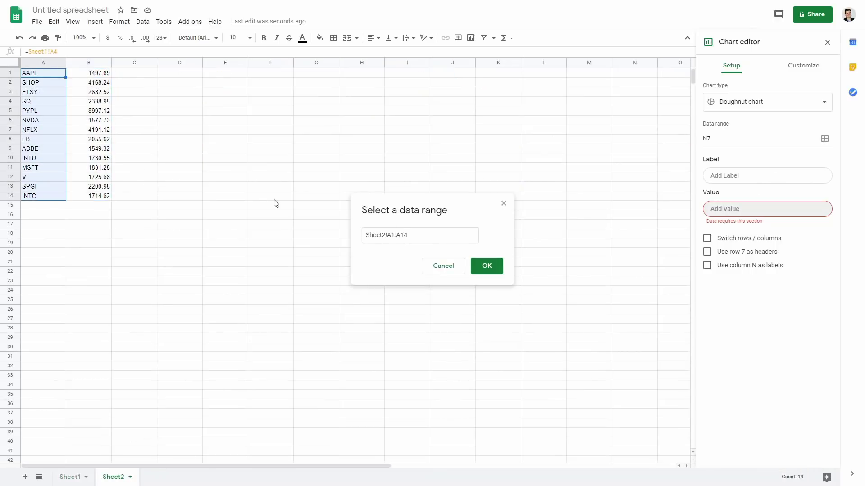
click(481, 268)
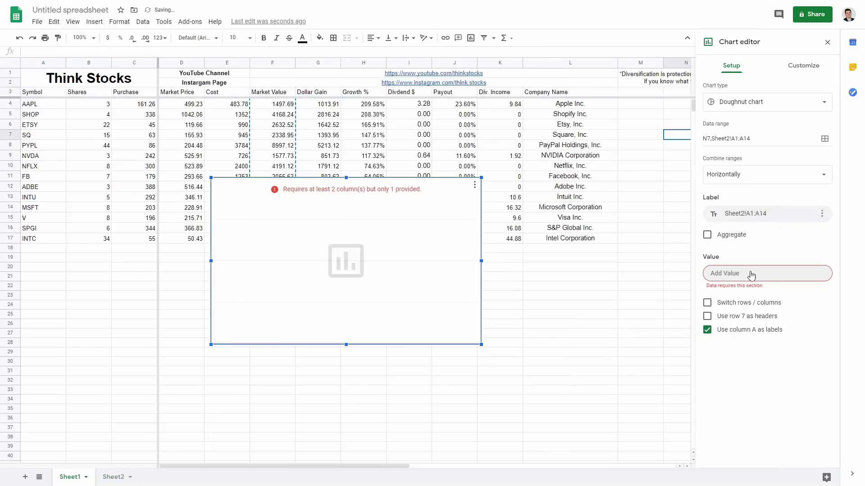
Set the doughnut chart's value range to Sheet2!B1:B14 and close the chart editor.
click(737, 275)
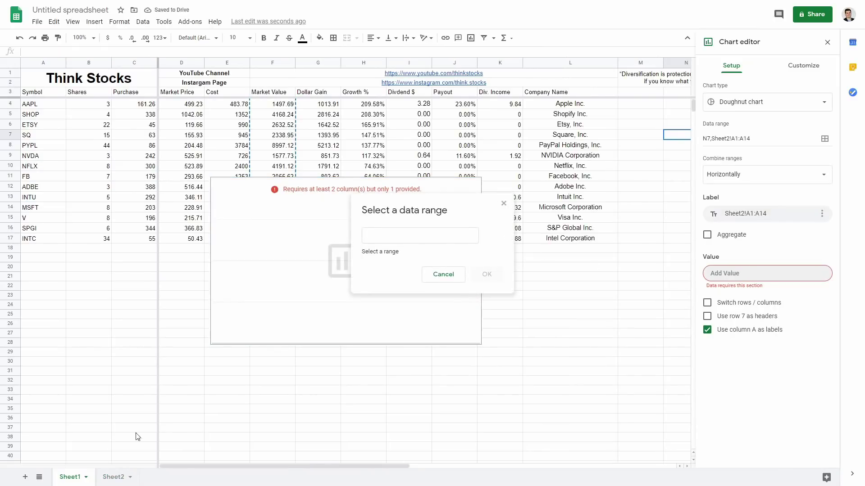
click(113, 477)
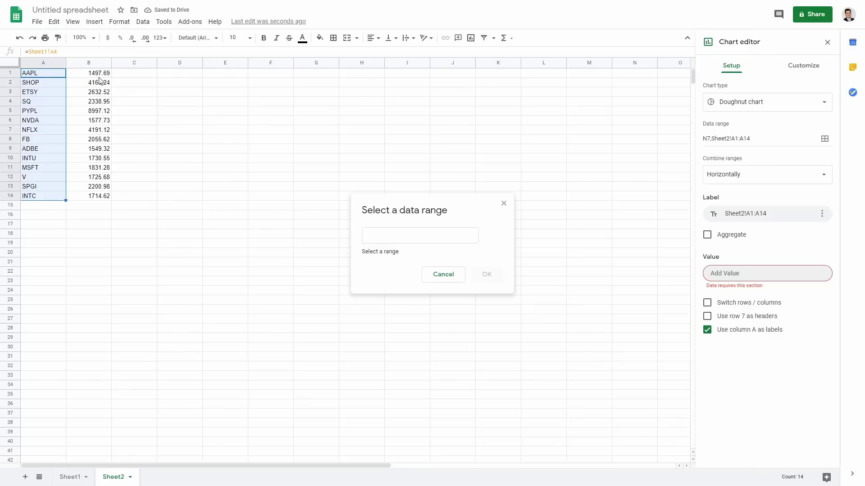
drag(100, 81, 106, 197)
click(490, 266)
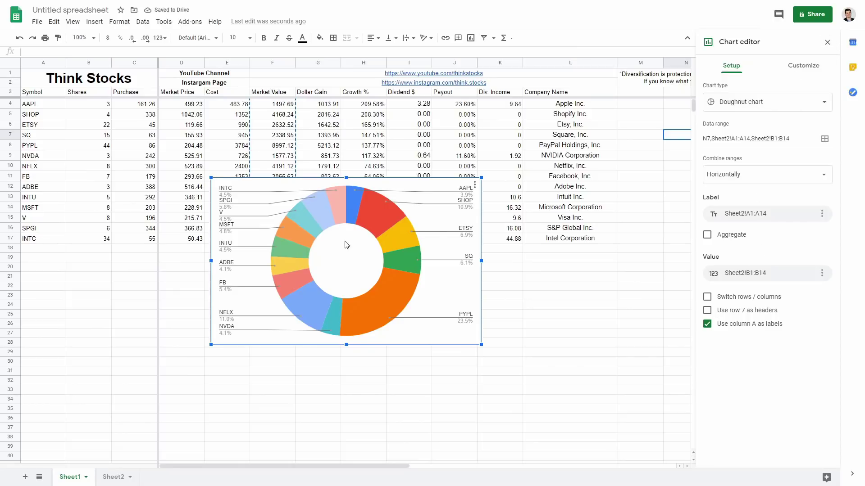
click(827, 43)
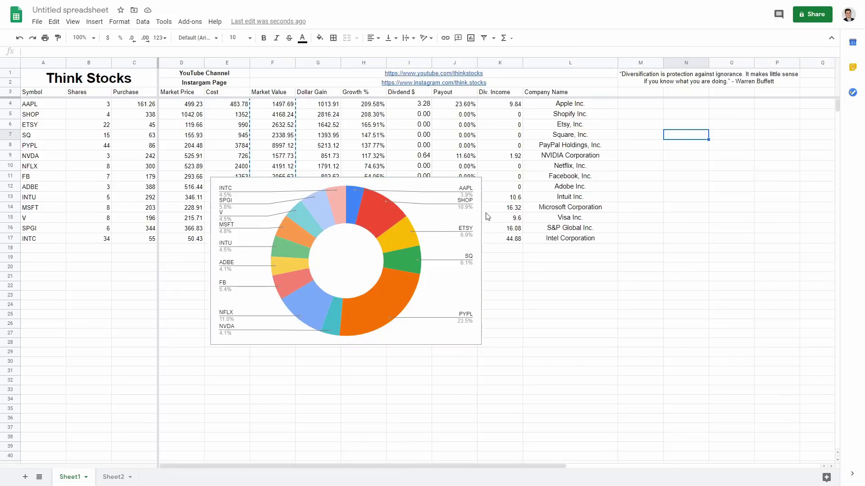
Shrink the doughnut chart and place it beside the Company Name column, beneath the quote, spanning columns M to P and rows 4 to 17.
drag(479, 261, 409, 260)
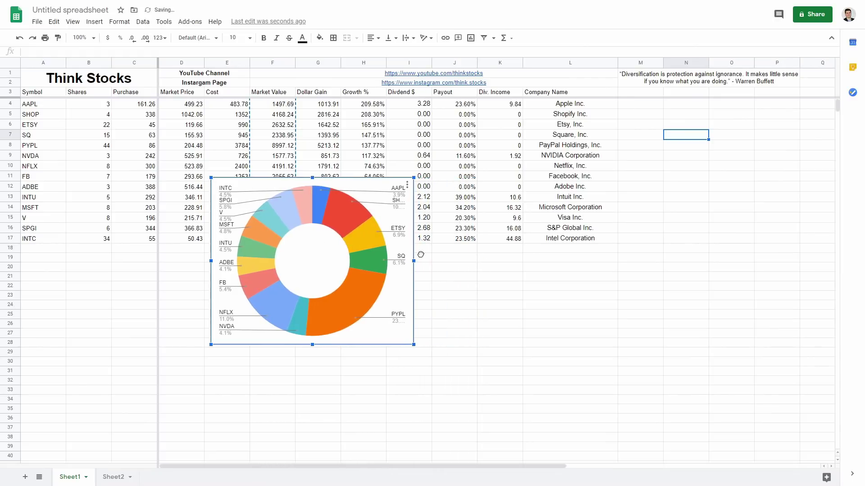
drag(215, 181, 639, 143)
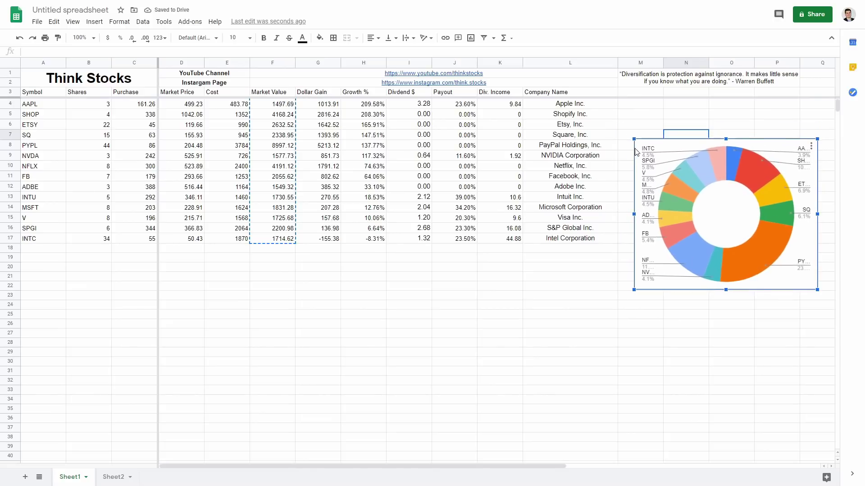
drag(727, 195, 707, 154)
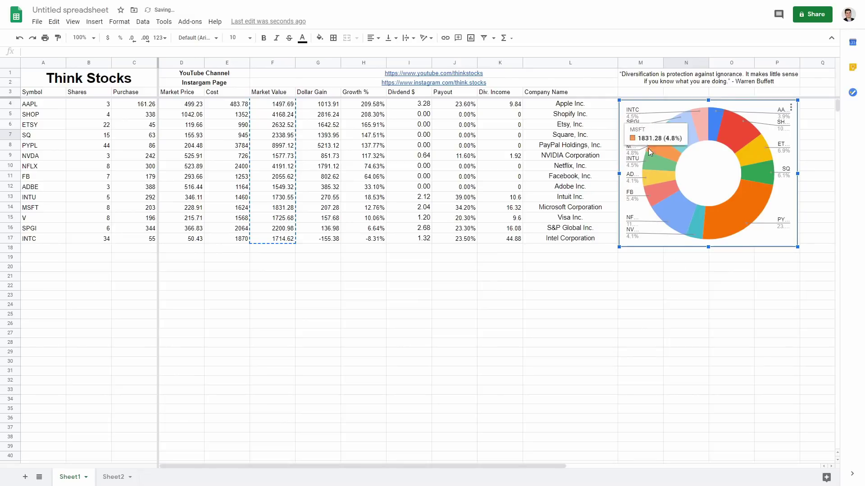
drag(618, 99, 627, 106)
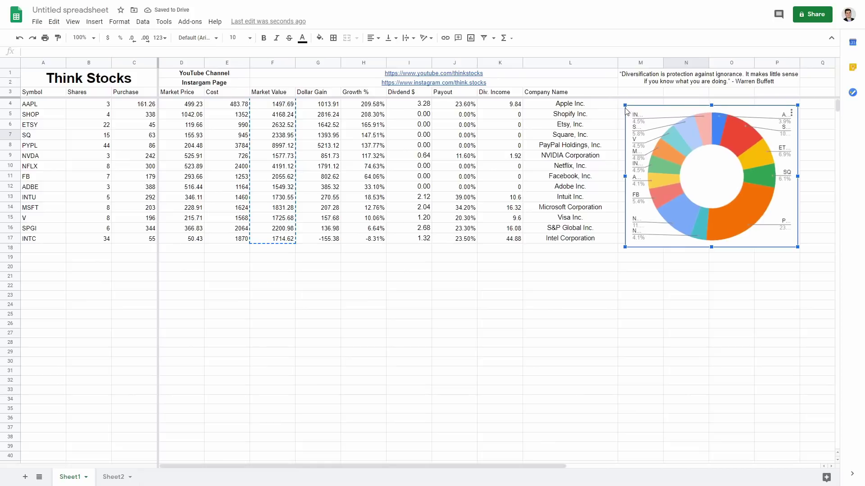
drag(708, 174, 706, 179)
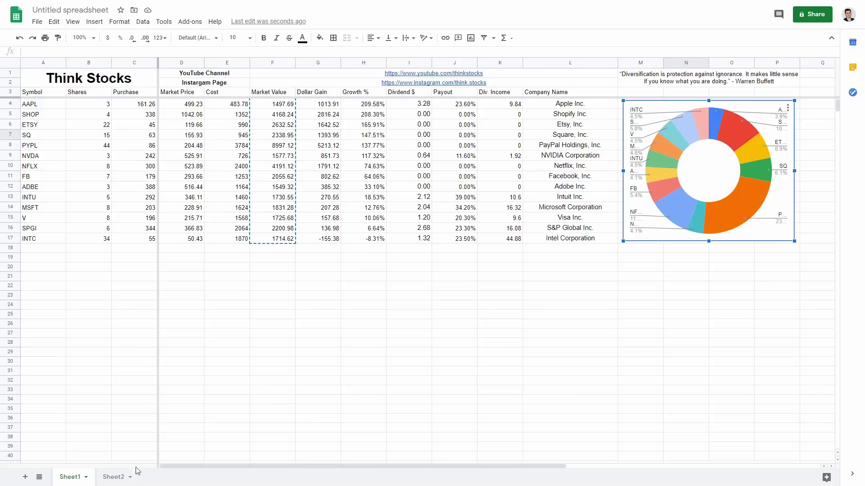
click(114, 478)
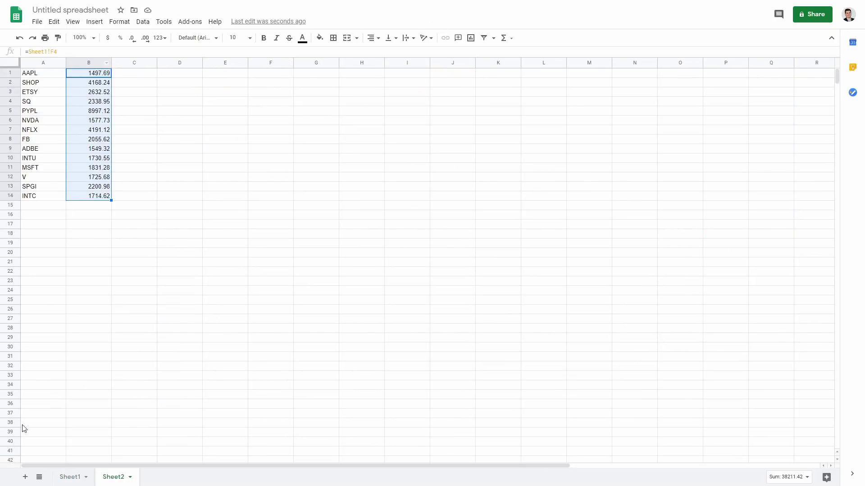
click(70, 477)
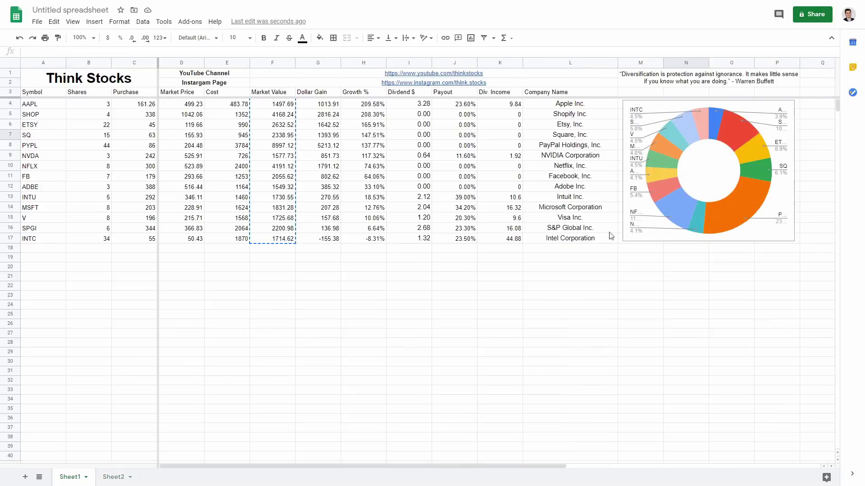
On Sheet2, set the text colour of A1:B14 to white and fill those cells with black.
click(116, 477)
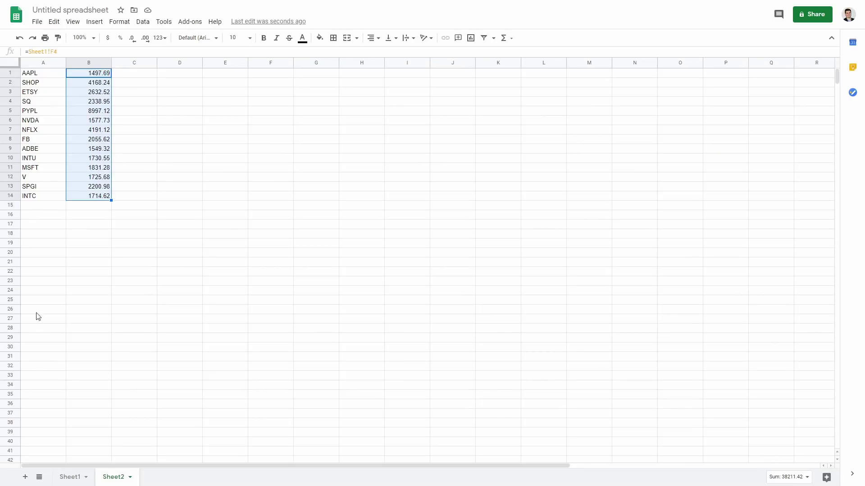
scroll(37, 436, down, 5)
scroll(37, 453, up, 5)
click(237, 310)
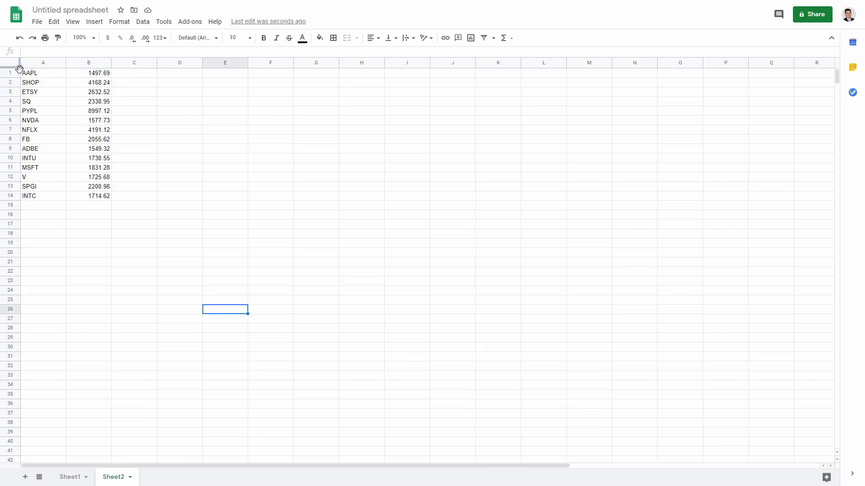
click(40, 73)
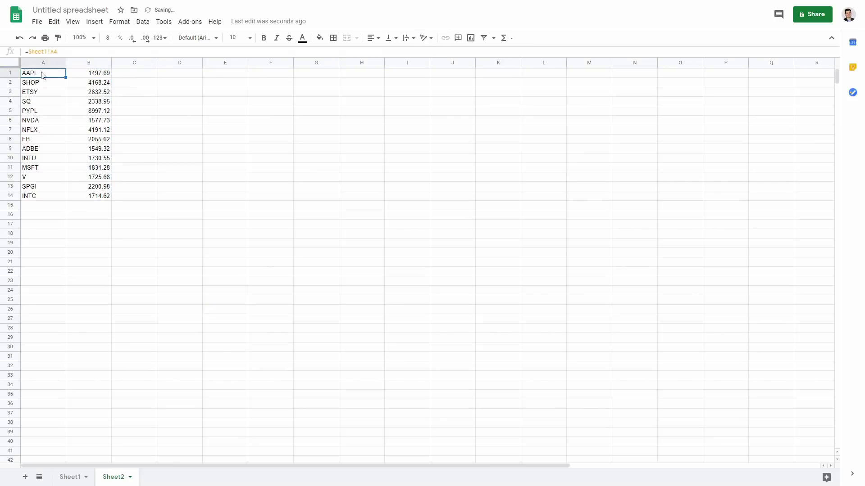
mouse_move(41, 72)
mouse_down()
mouse_move(89, 165)
mouse_move(88, 203)
mouse_up()
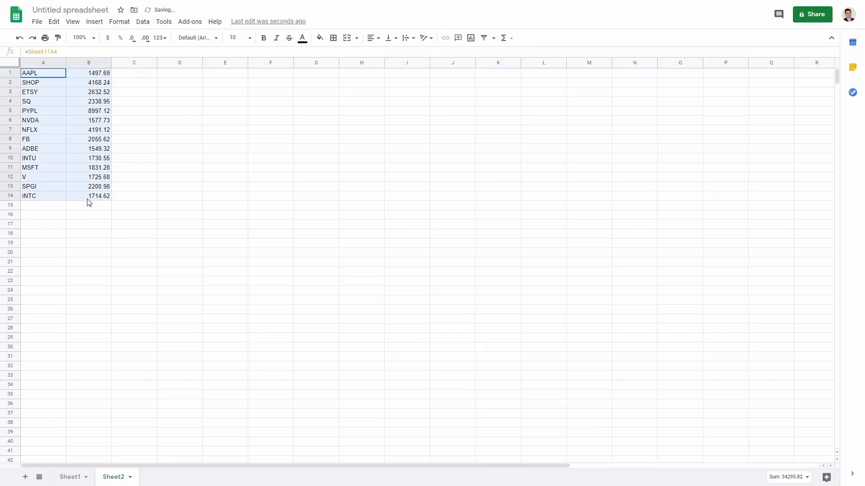
click(320, 38)
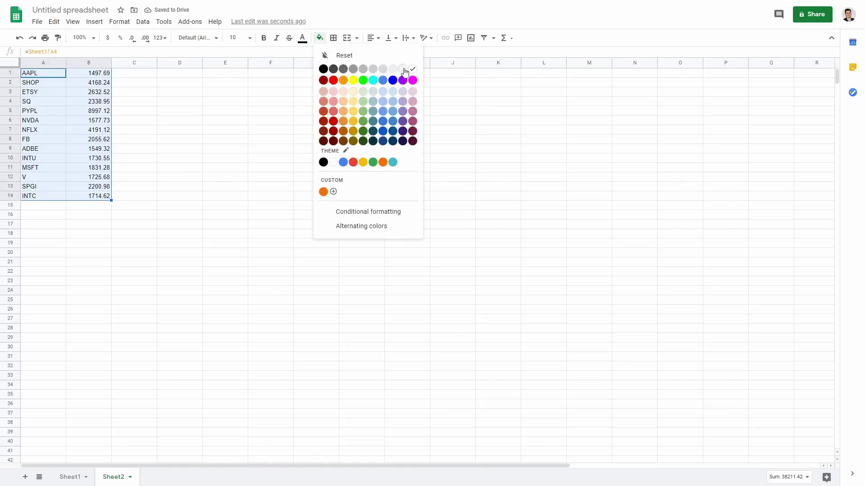
click(304, 39)
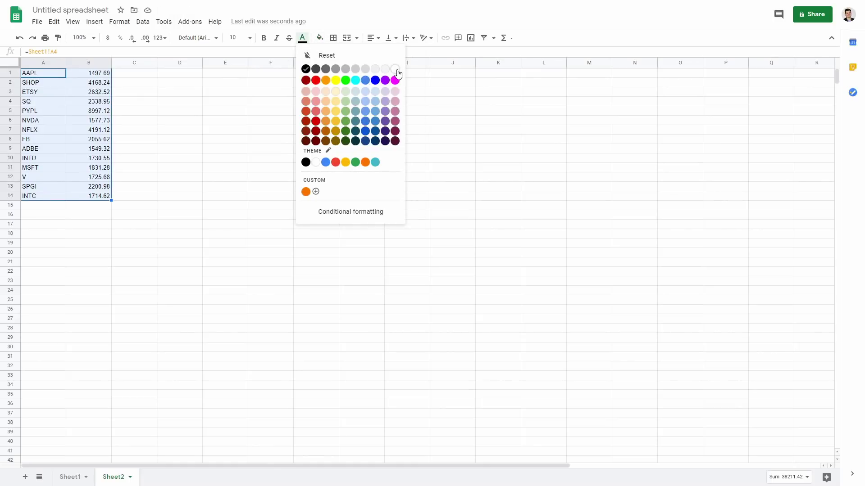
click(395, 69)
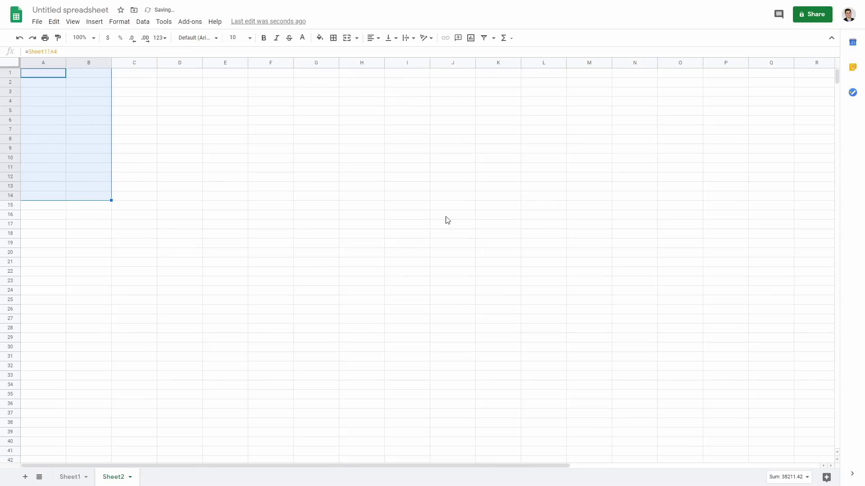
click(320, 39)
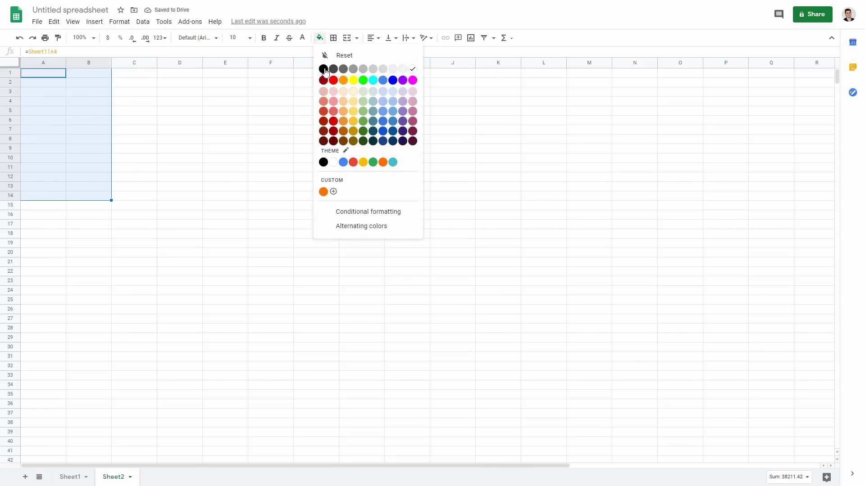
click(323, 69)
click(272, 131)
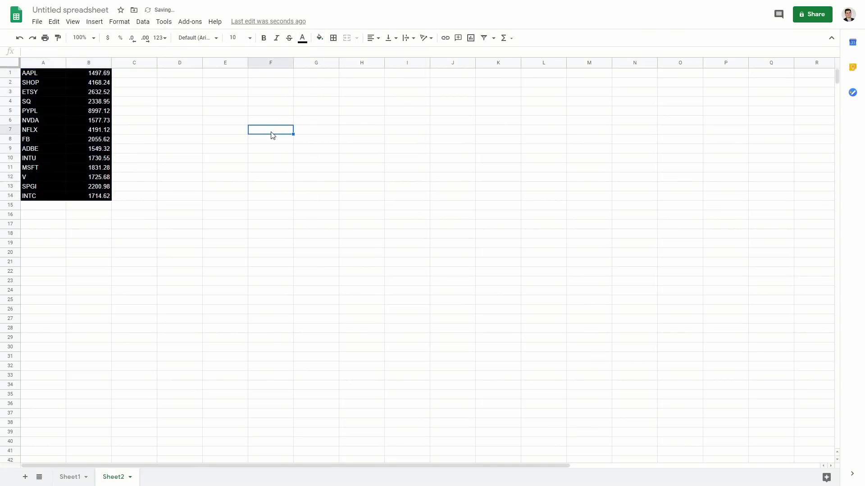
Change Sheet2 cells A1:B14 back to a white fill with black text.
click(321, 38)
click(322, 41)
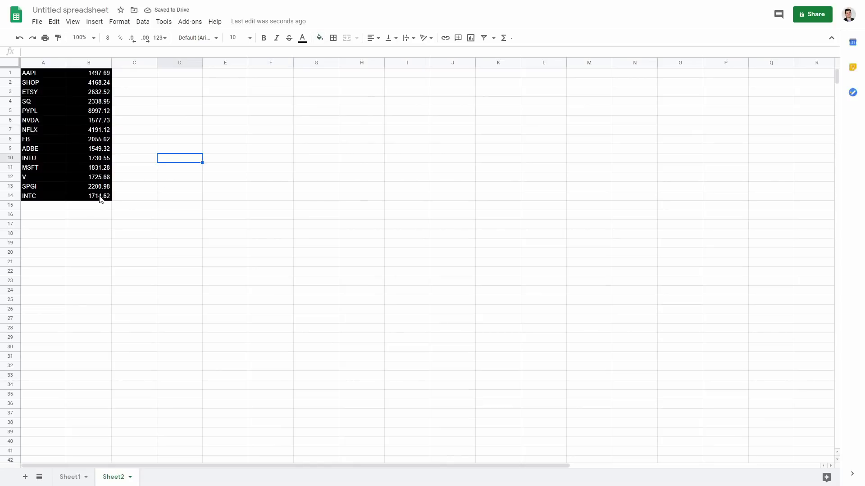
drag(99, 196, 41, 73)
click(320, 38)
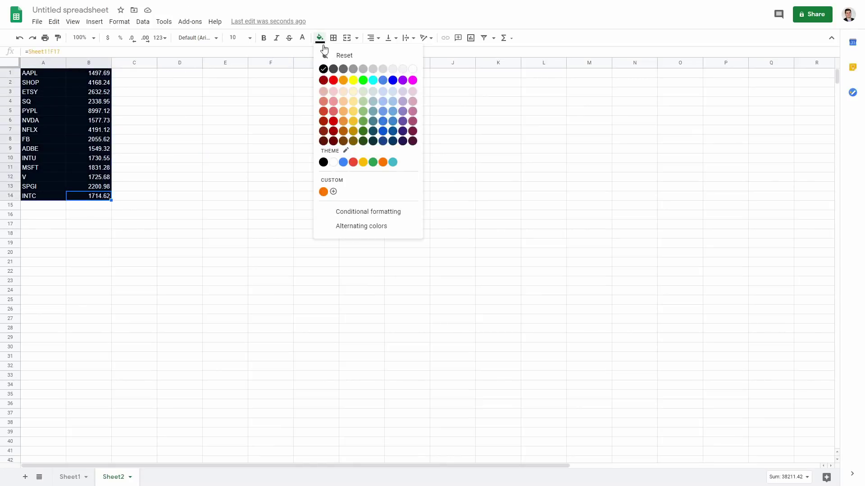
click(411, 70)
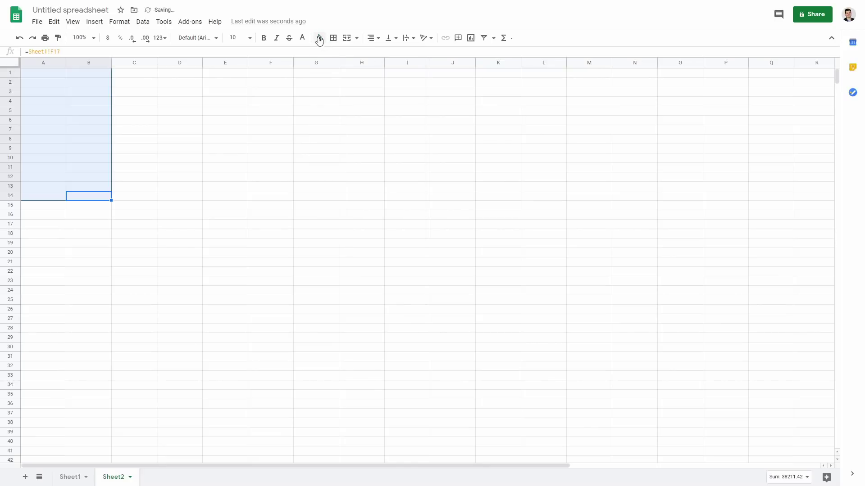
click(302, 38)
click(309, 69)
click(180, 177)
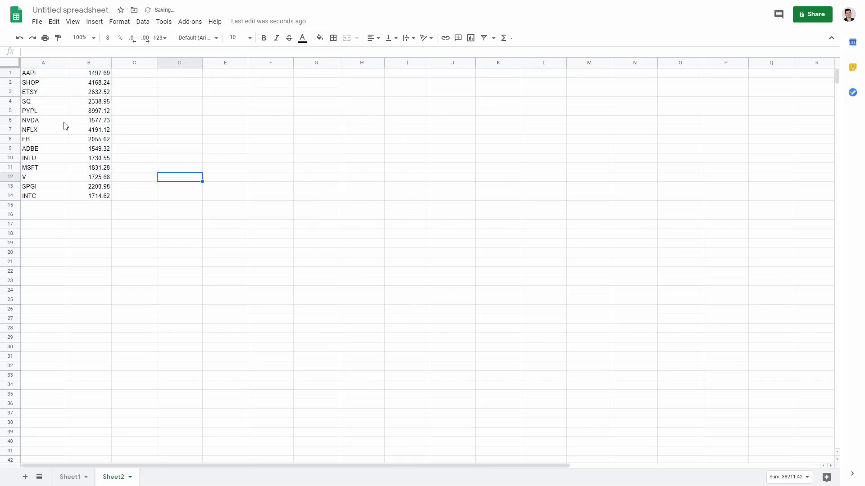
On Sheet1, merge cells A18:C18 beneath the holdings and enter the heading "Total Returns".
click(80, 478)
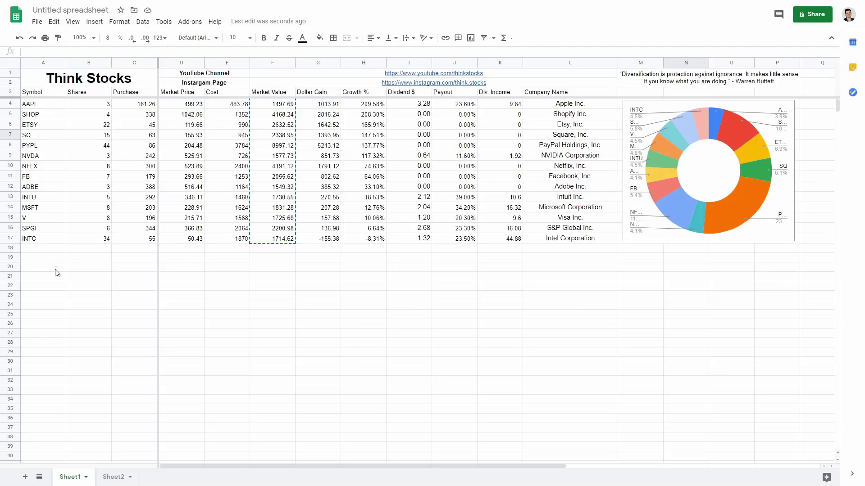
drag(45, 249, 143, 250)
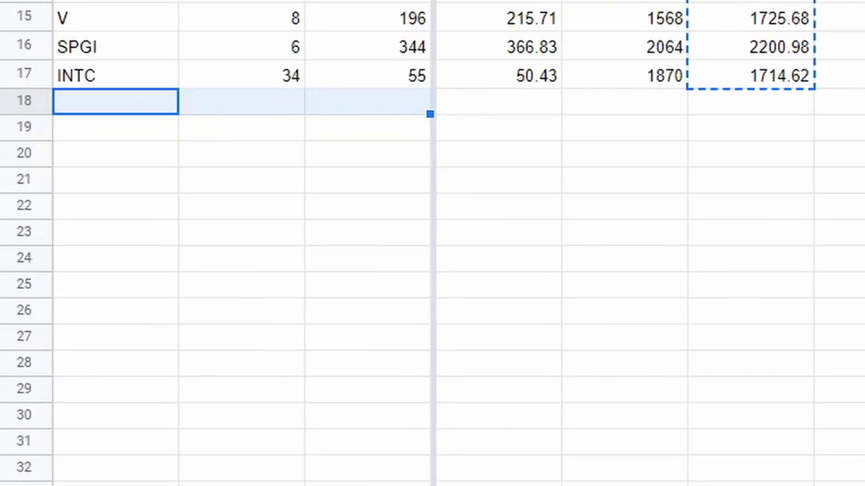
click(833, 1)
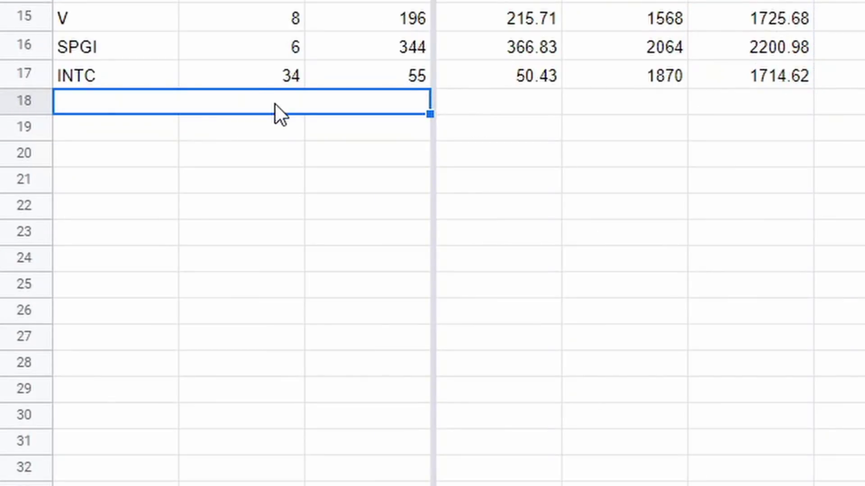
text(Tot)
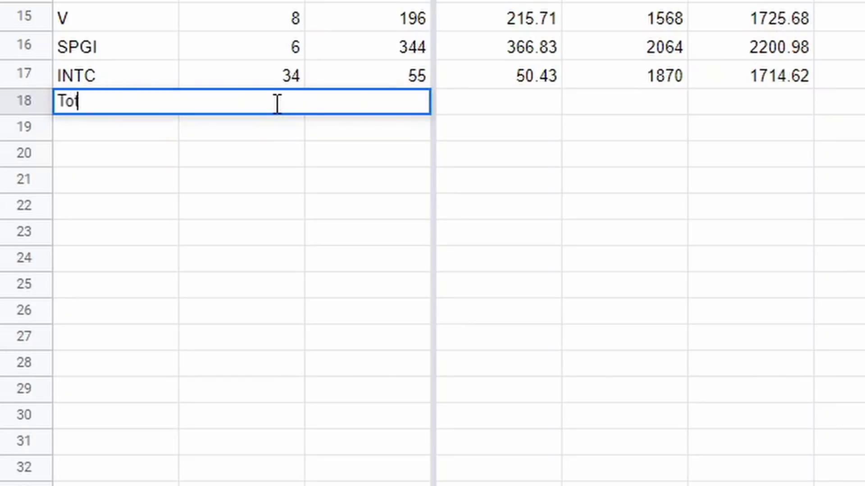
text(al Retuirn)
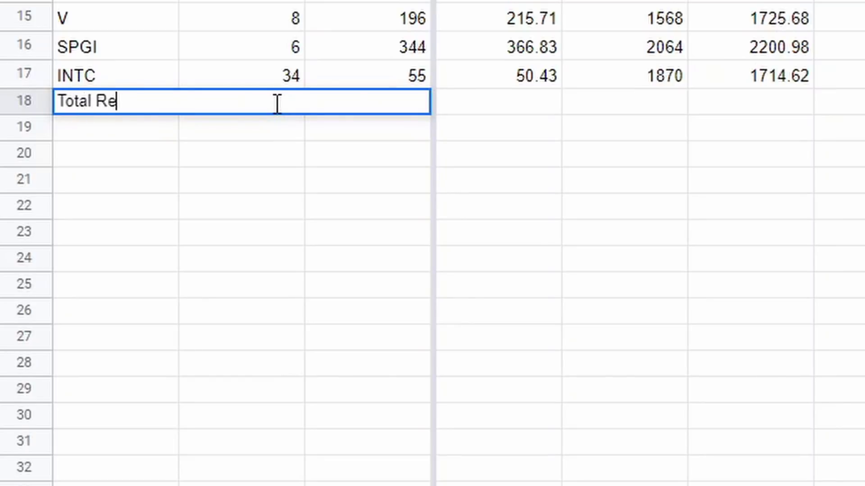
key(BackSpace)
key(BackSpace)
key(BackSpace)
text(ns)
key(BackSpace)
key(BackSpace)
key(BackSpace)
text(urns)
click(239, 369)
Centre the "Total Returns" heading in the merged row 18 cell and make it bold.
click(154, 113)
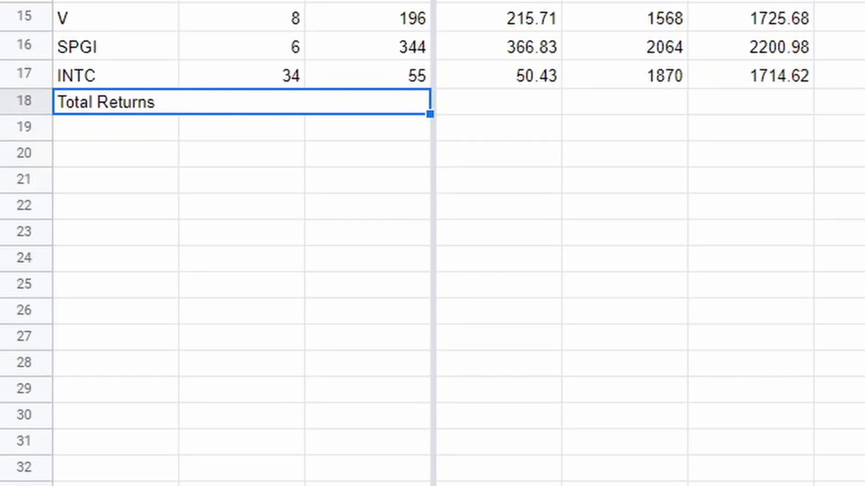
key(ctrl+shift+e)
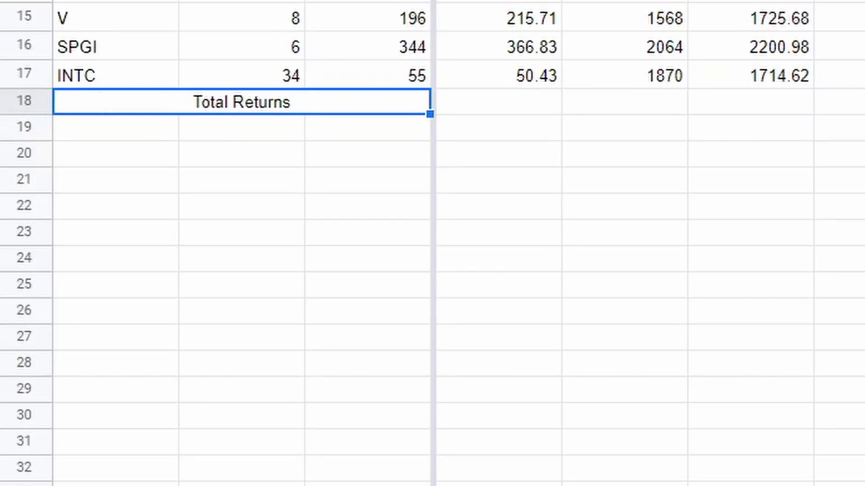
key(ctrl+b)
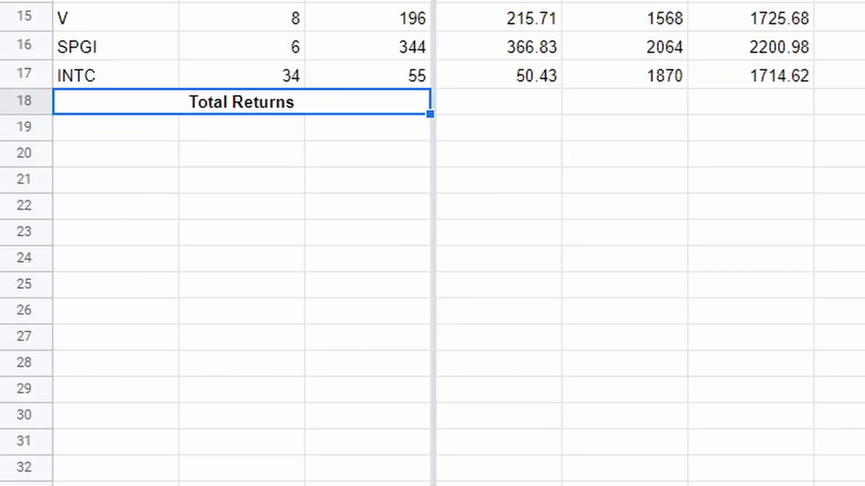
click(275, 1)
Merge columns A and B separately in each of rows 19, 20, 21 and 22.
click(145, 128)
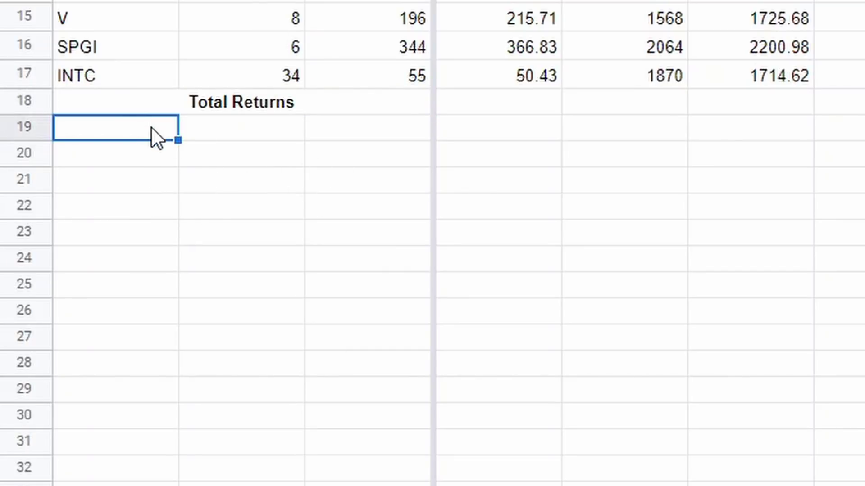
drag(151, 128, 222, 123)
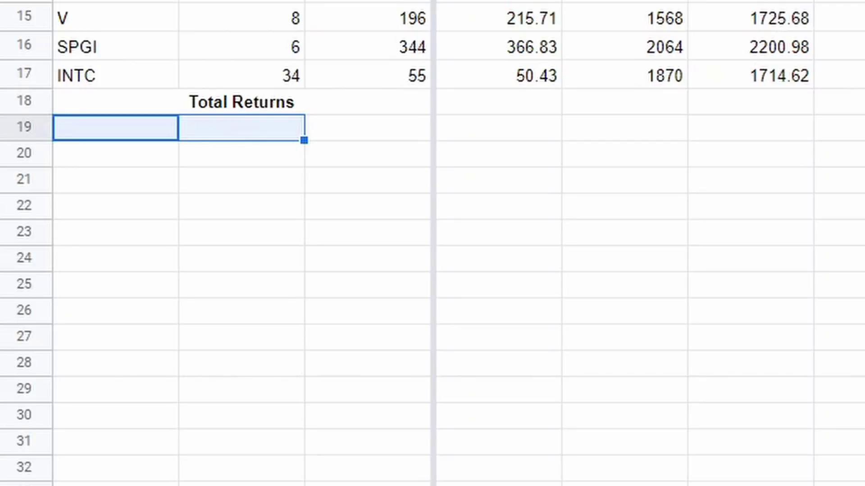
drag(140, 149, 221, 147)
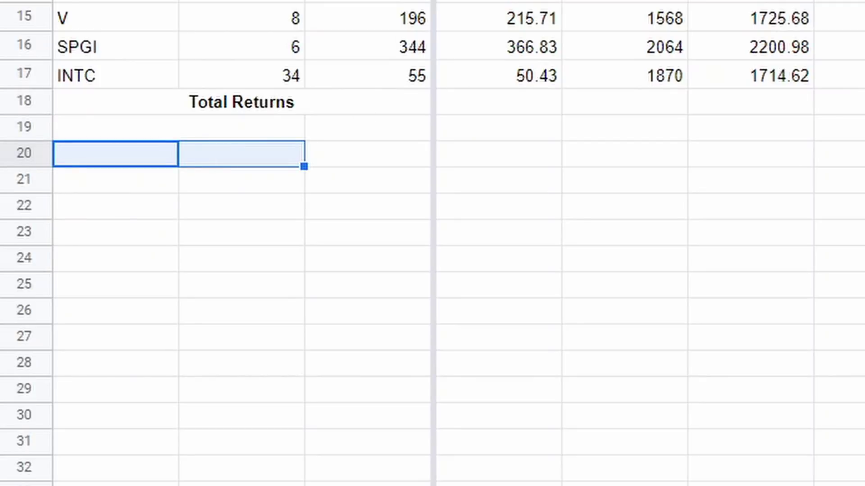
click(324, 2)
drag(139, 181, 183, 178)
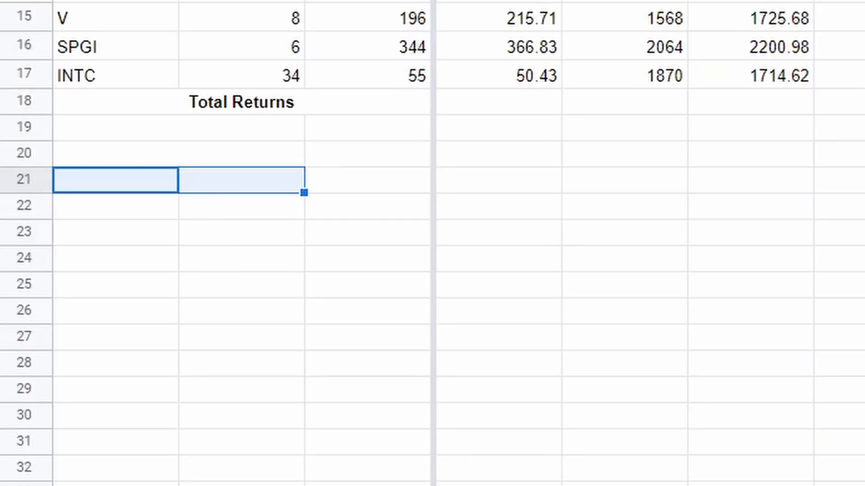
click(325, 2)
drag(150, 213, 208, 212)
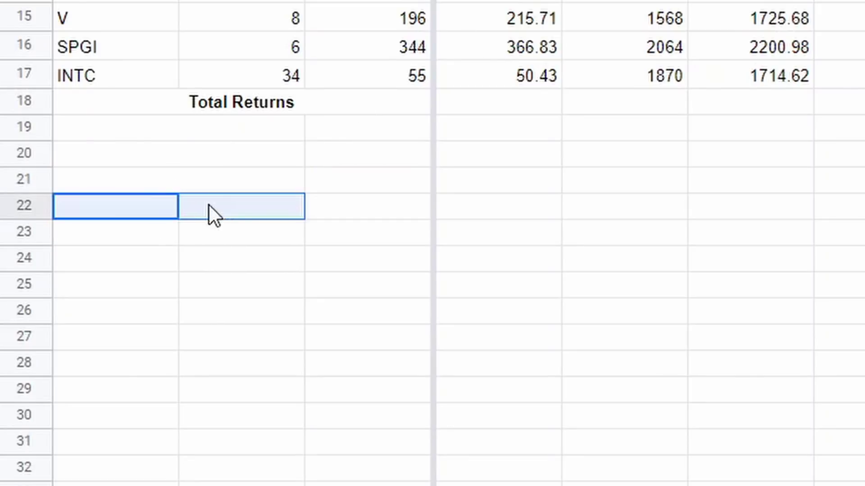
click(324, 2)
click(300, 301)
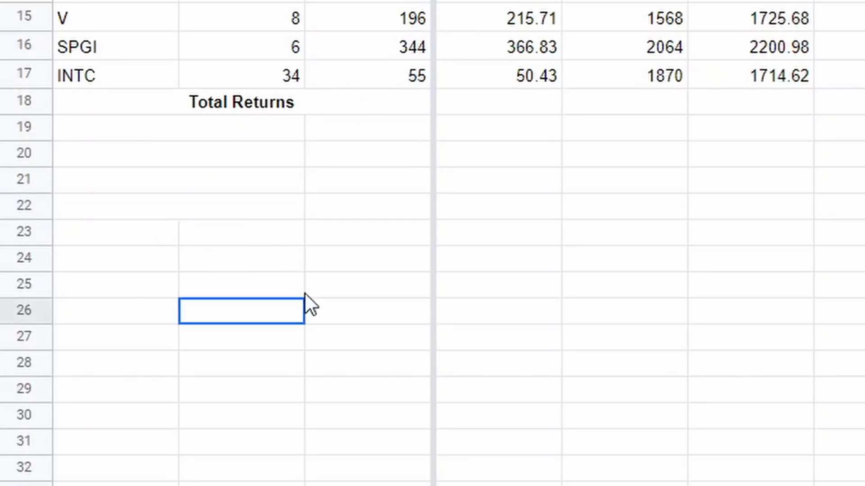
Try to enter a total cost label in merged cell A19, and undo the stray edit to the row 18 heading.
click(218, 128)
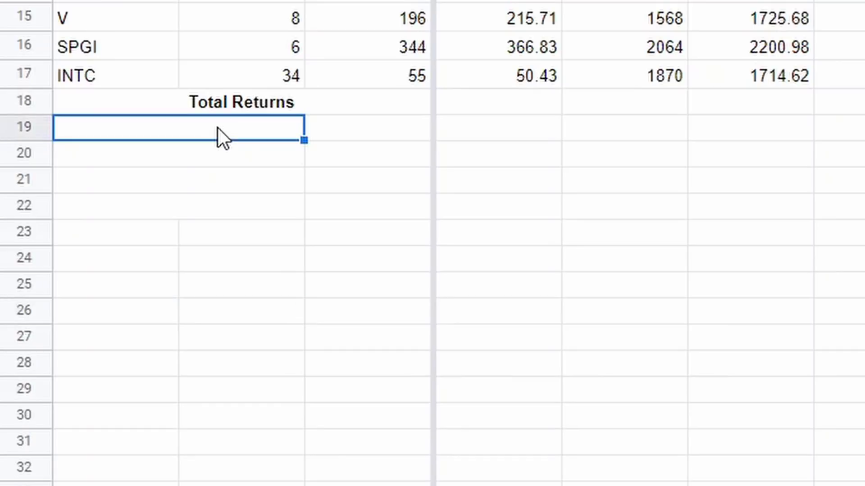
text(Total)
key(Up)
text(cost)
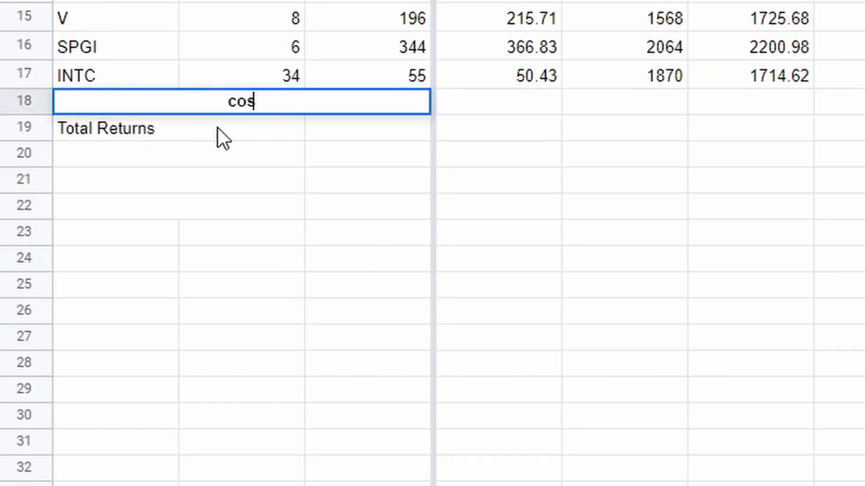
key(BackSpace)
key(BackSpace)
key(BackSpace)
key(BackSpace)
key(Return)
key(ctrl+z)
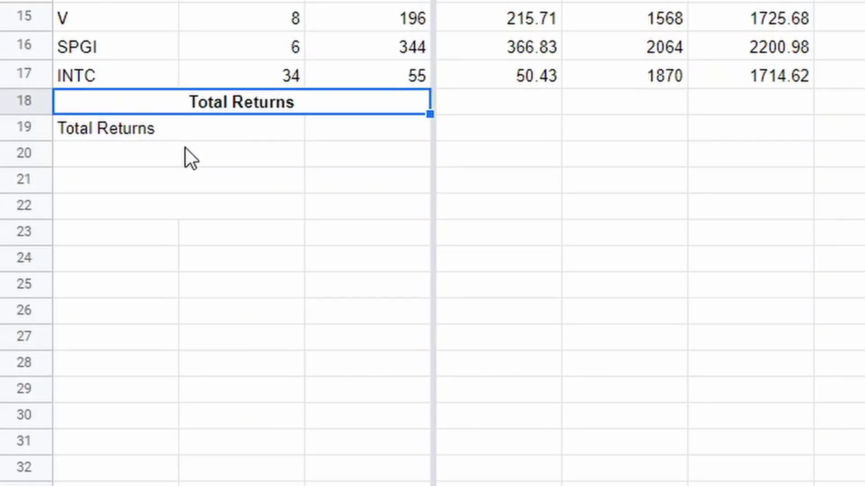
Change the label in merged cell A19 to "Total Cost".
click(188, 119)
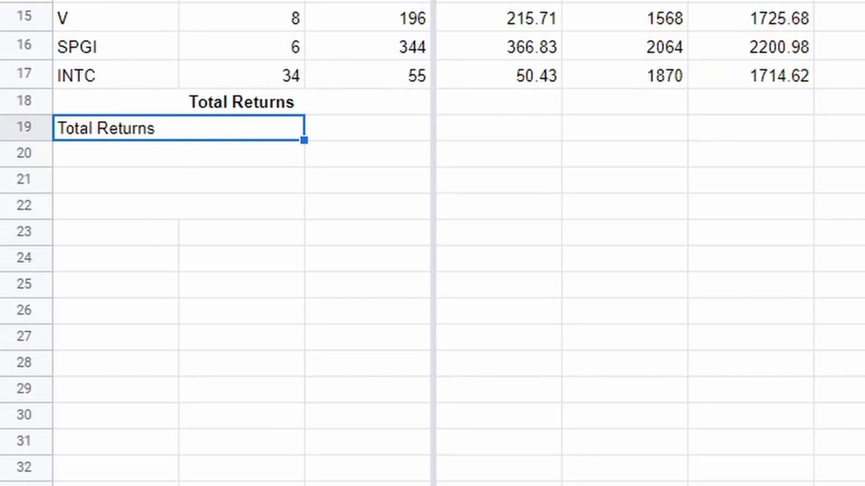
key(Return)
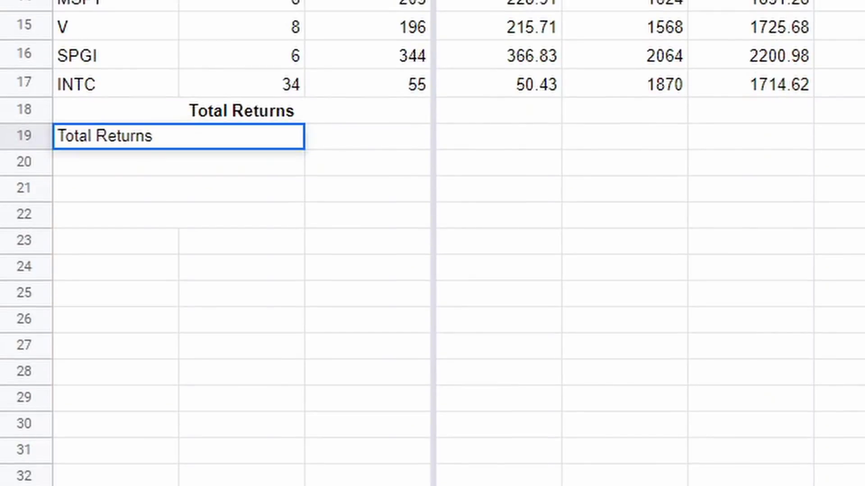
key(BackSpace)
key(BackSpace)
key(BackSpace)
key(BackSpace)
key(BackSpace)
key(BackSpace)
key(BackSpace)
text(Cost)
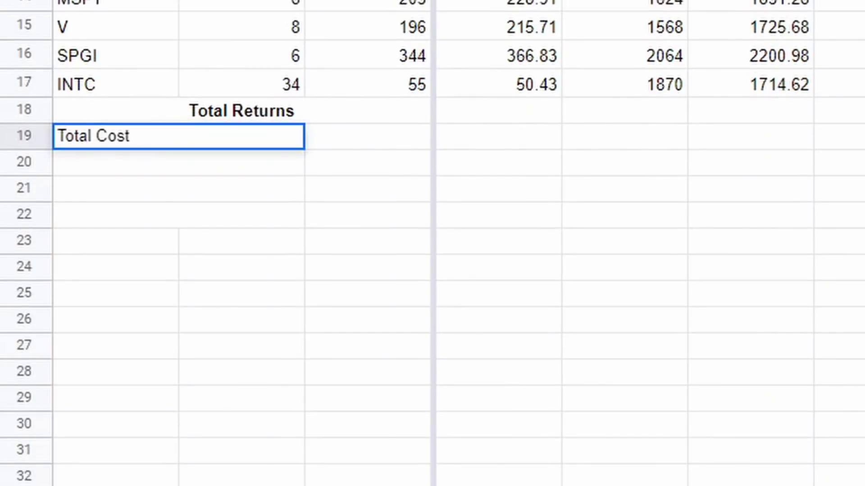
key(Return)
Enter the label "Total Market Value" in merged cell A20.
text(Total)
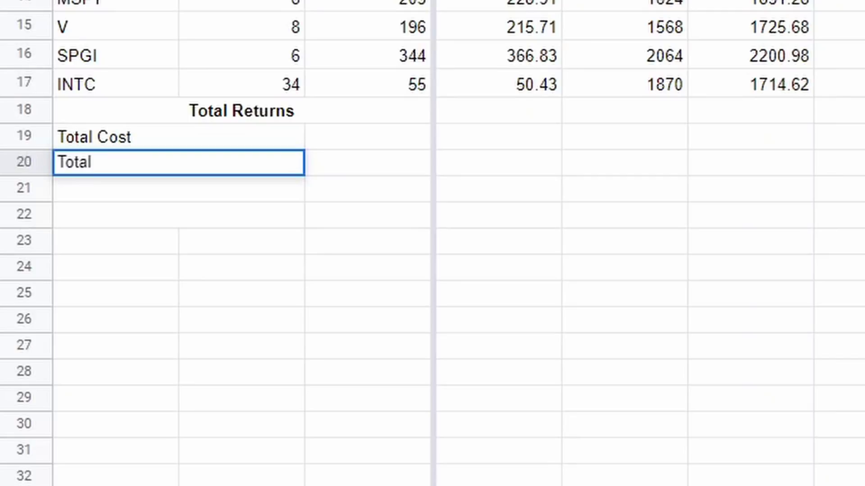
text( Market)
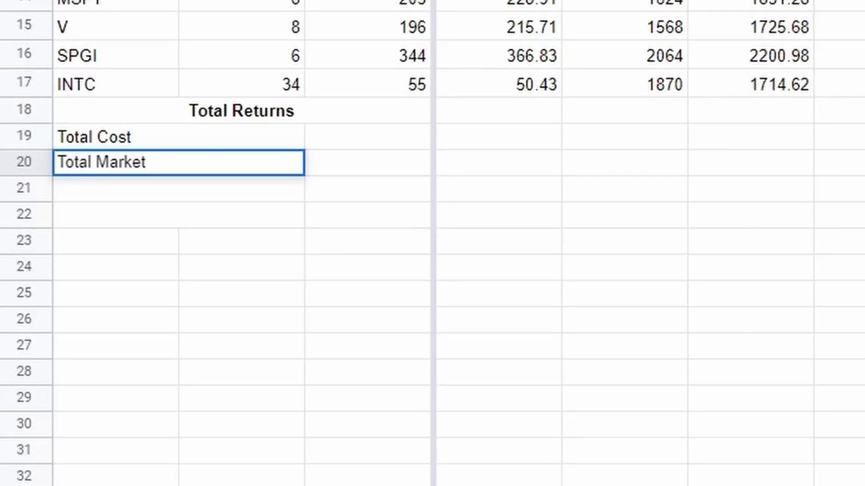
text( Value)
key(Return)
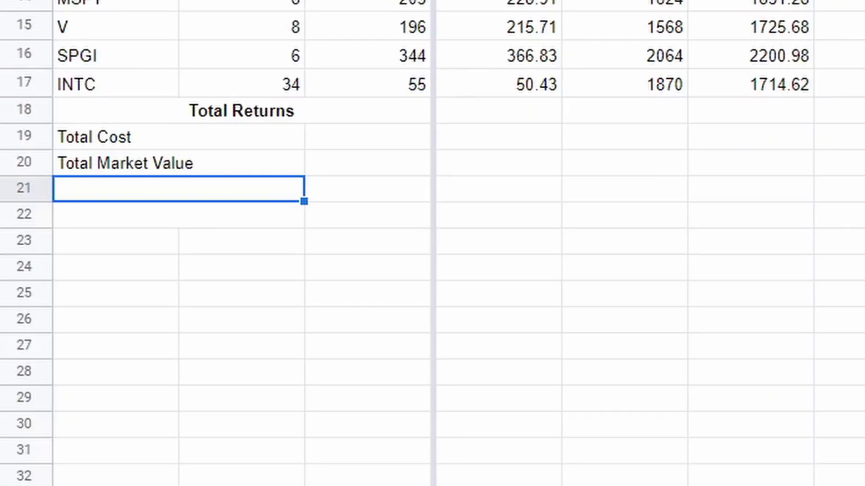
Enter the labels "Total Gain $" in merged cell A21 and "Total Gain %" in merged cell A22.
text(Total Gain )
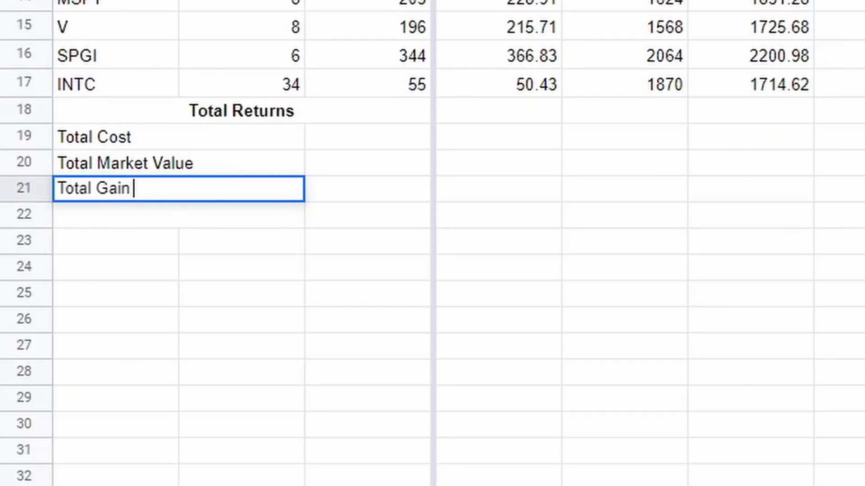
text($)
key(BackSpace)
text($)
key(Return)
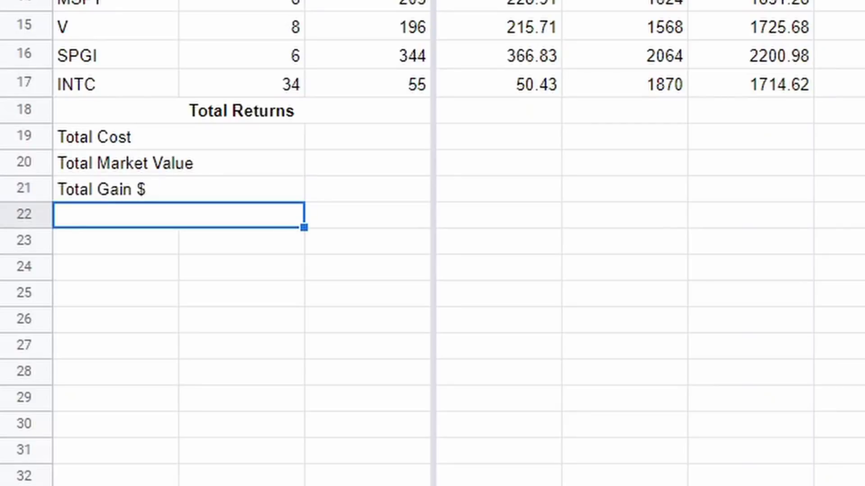
text(Total Gain )
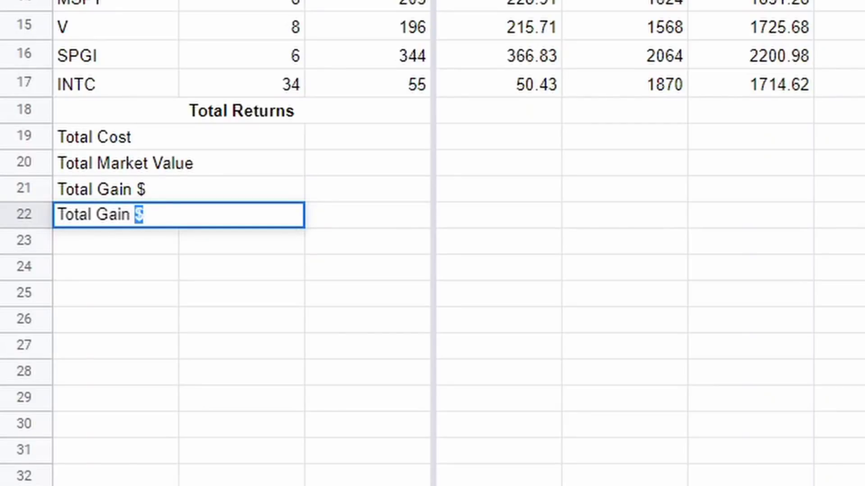
text(%)
click(374, 122)
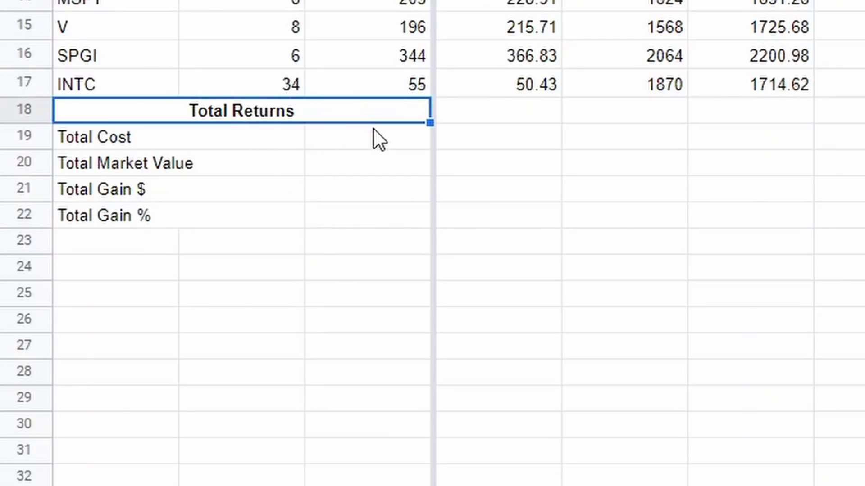
Calculate the total cost in cell C19 with the formula =sum(e4:e17).
click(372, 135)
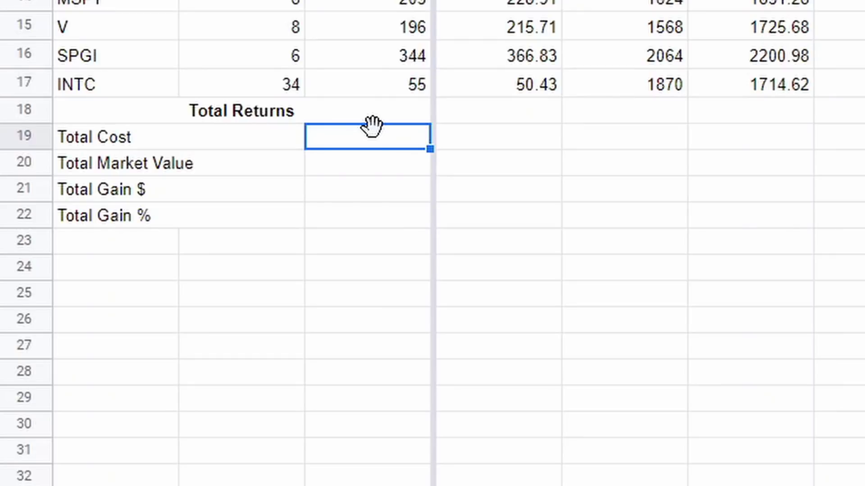
text(=sum)
key(BackSpace)
text(m)
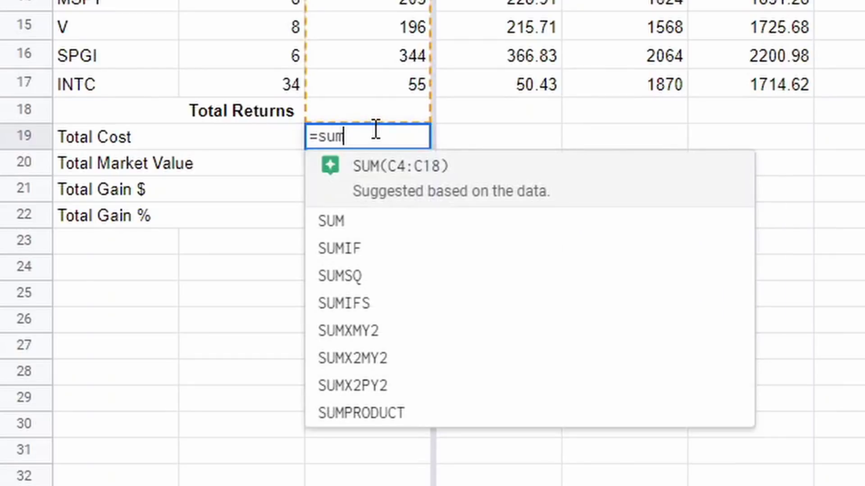
text(()
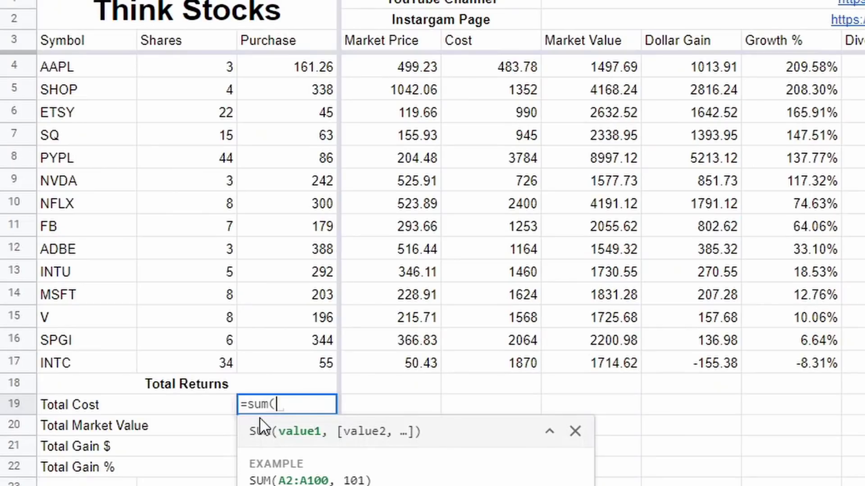
text(e4)
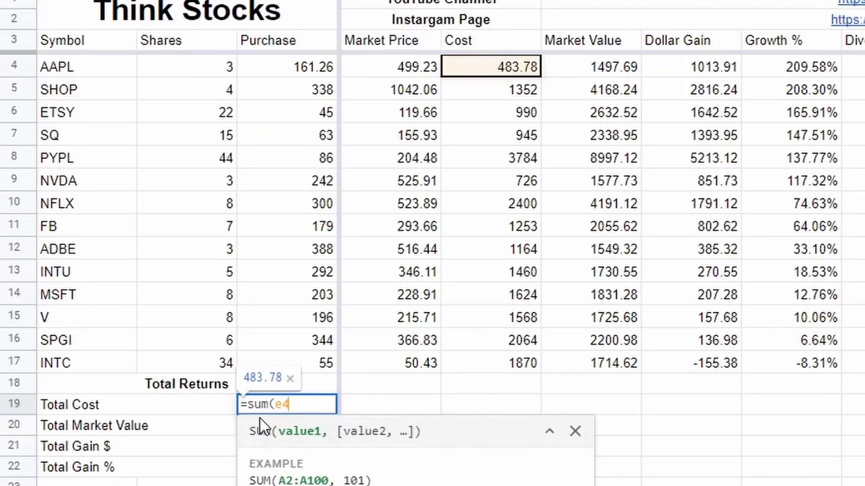
text(:)
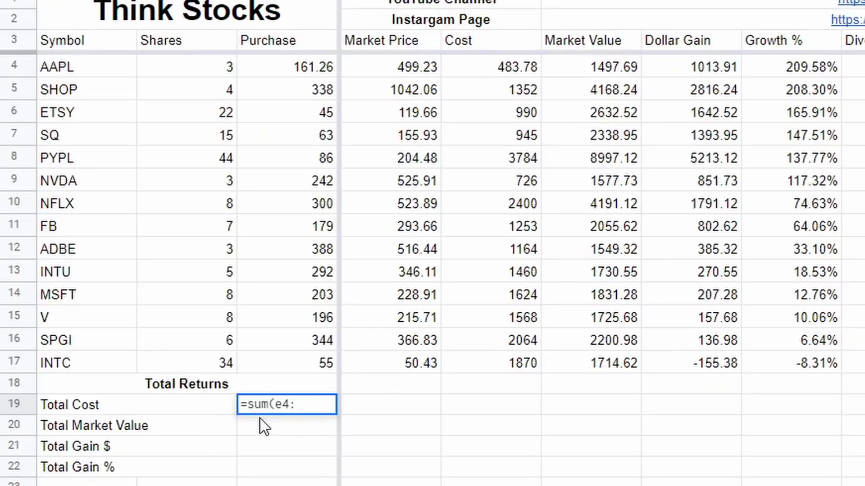
text(e17)
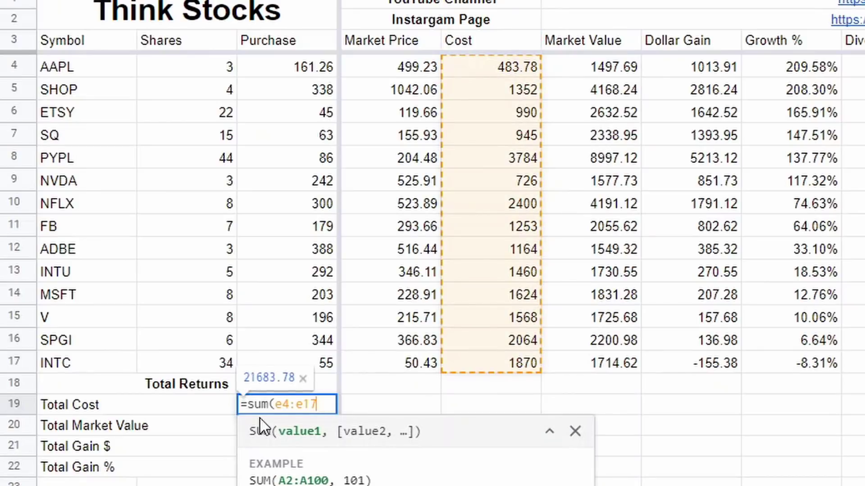
text())
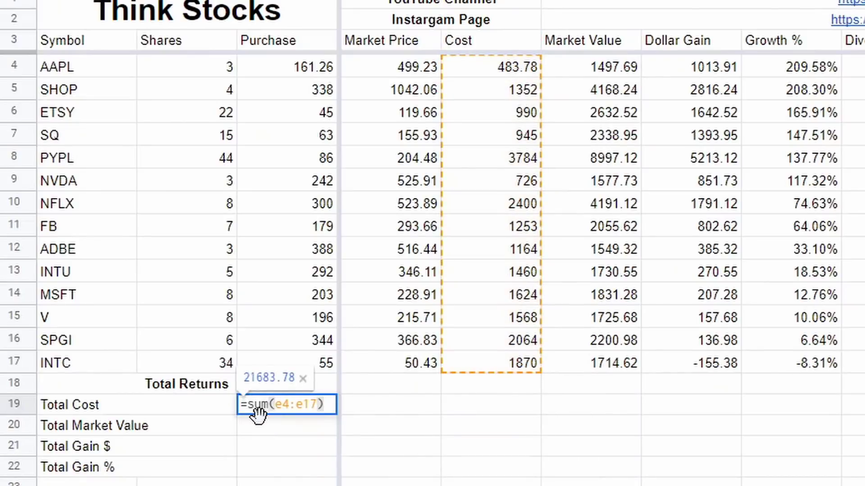
key(Return)
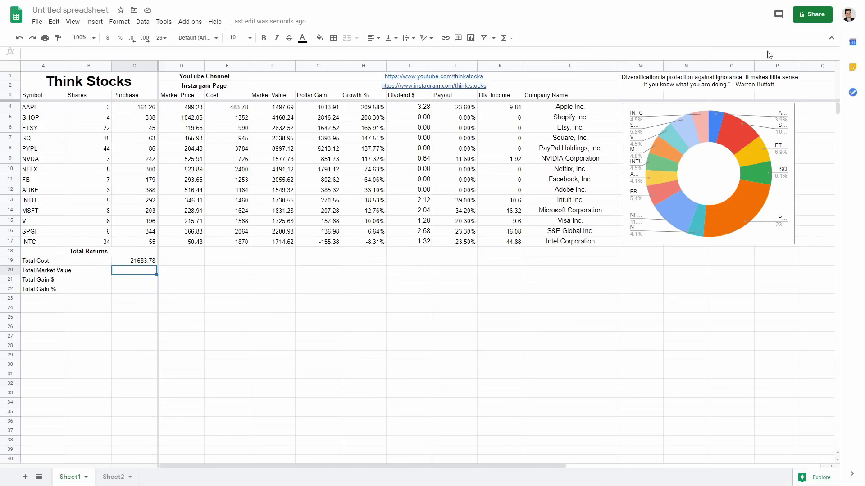
Calculate the total market value in cell C20 with the formula =sum(f4:f17).
click(702, 163)
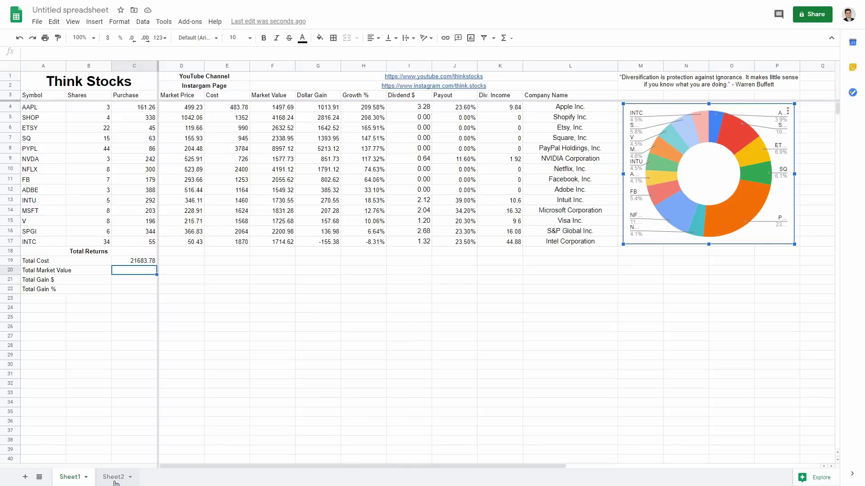
click(129, 271)
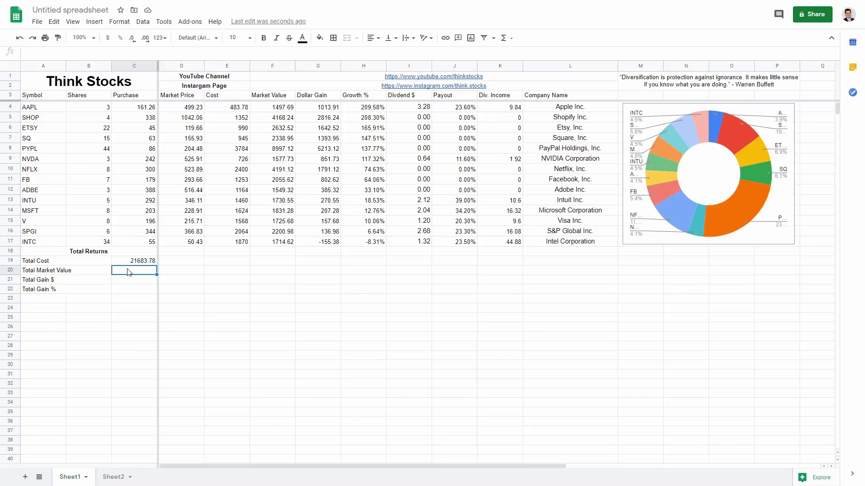
text(=sum)
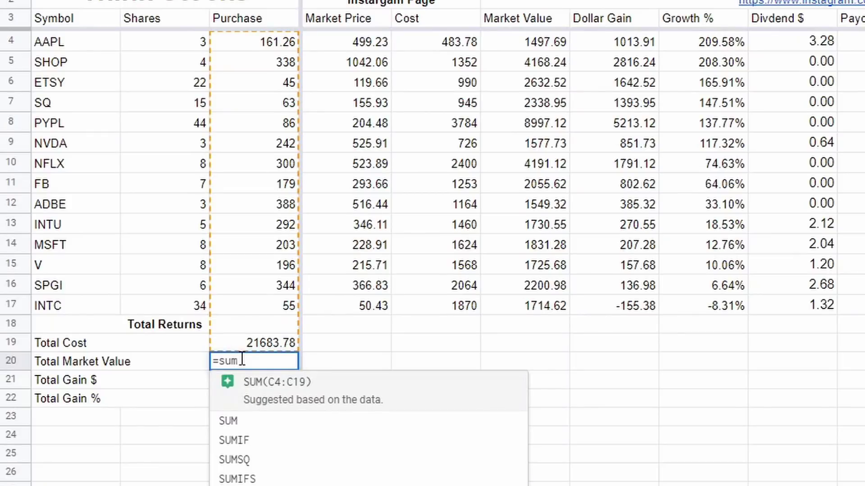
text((f)
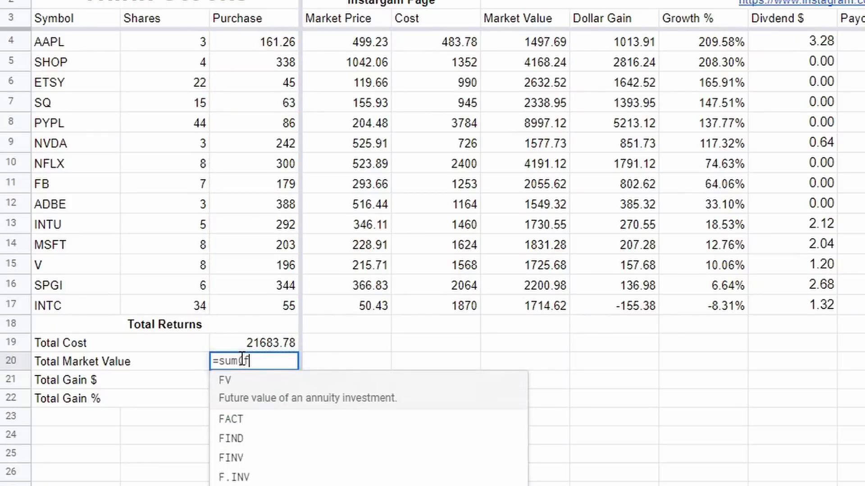
text(4)
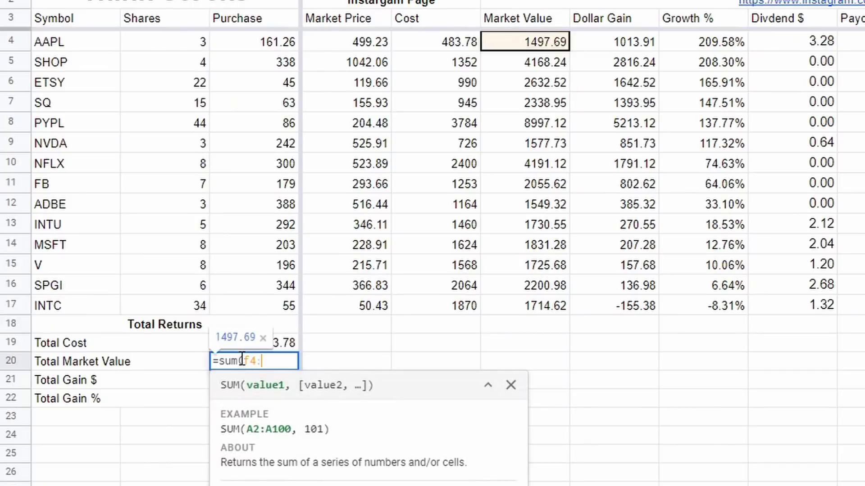
text(:f17))
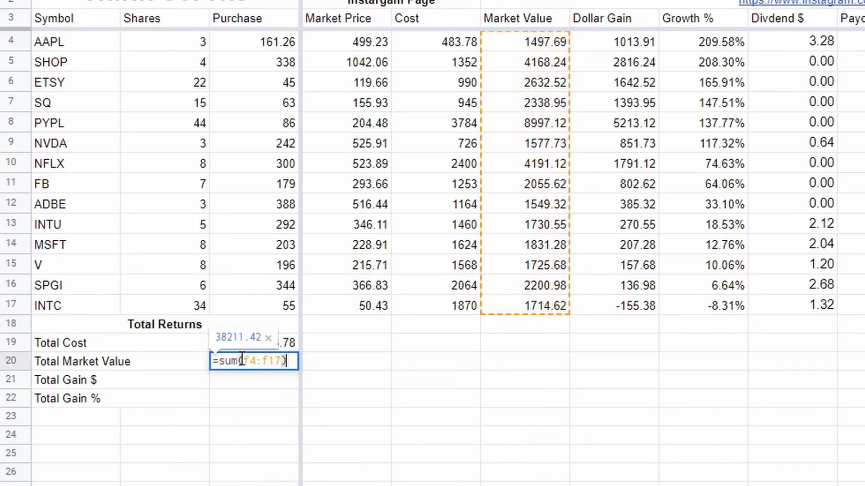
key(Return)
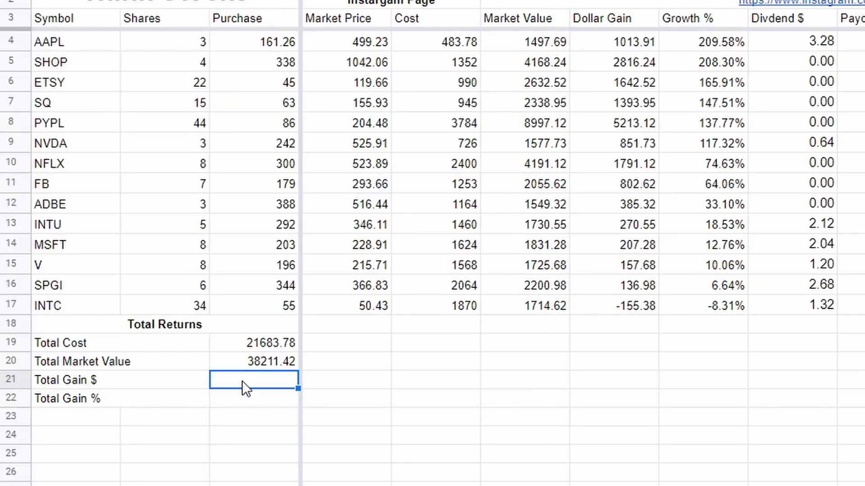
Calculate the total dollar gain in cell C21 with the formula =c20-c19.
text(=)
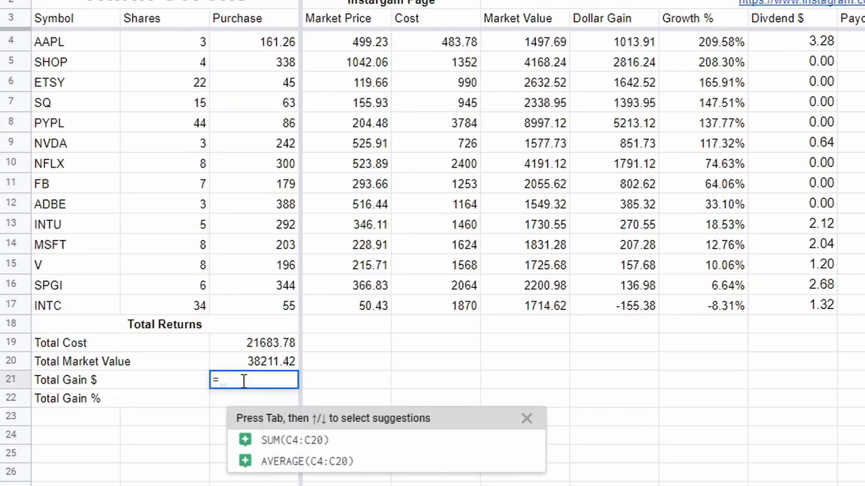
text(c)
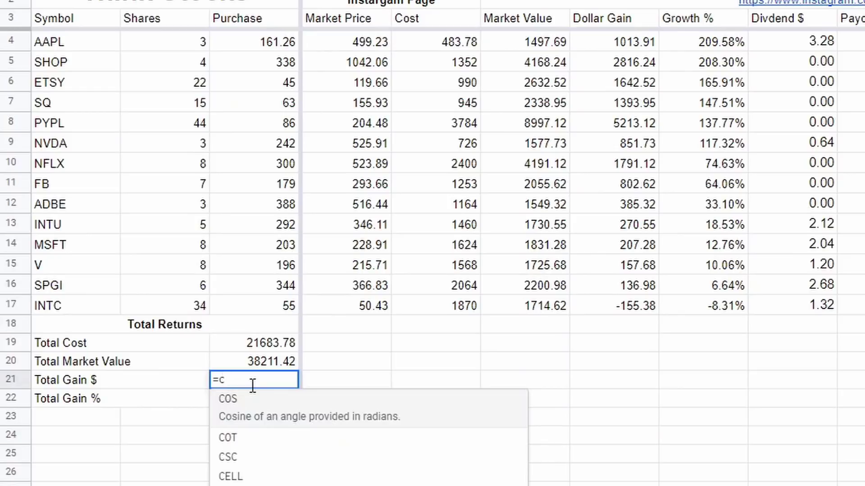
text(20)
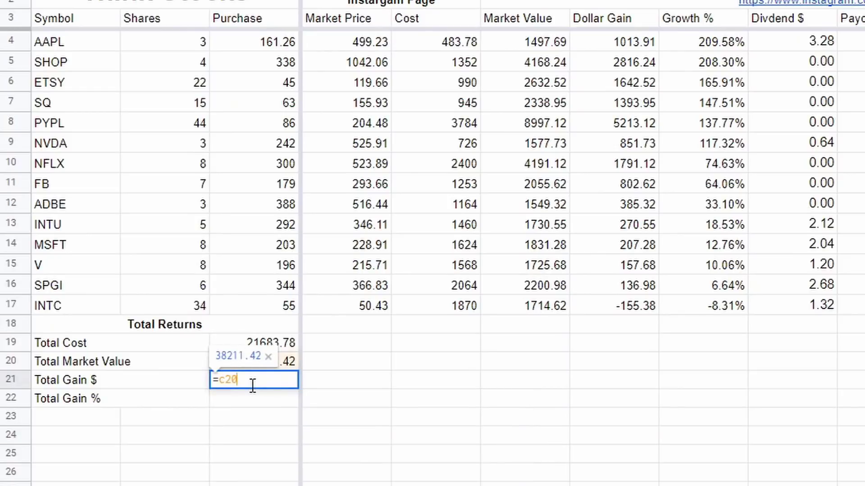
text(-)
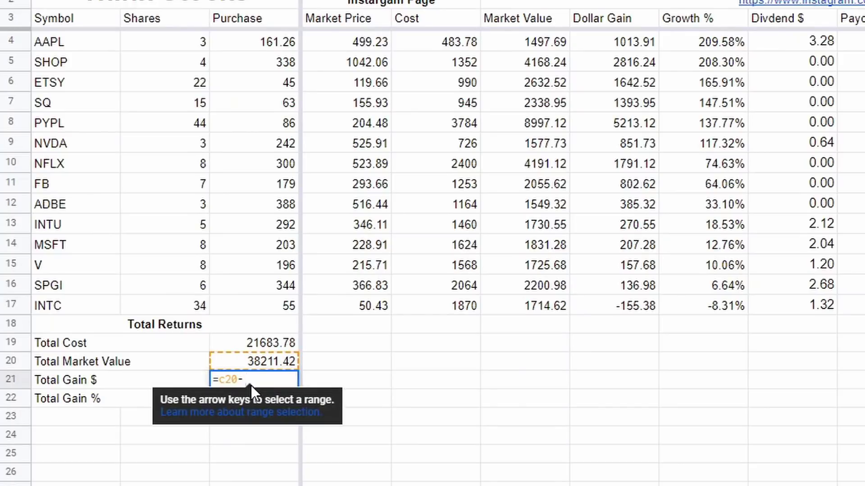
text(c19)
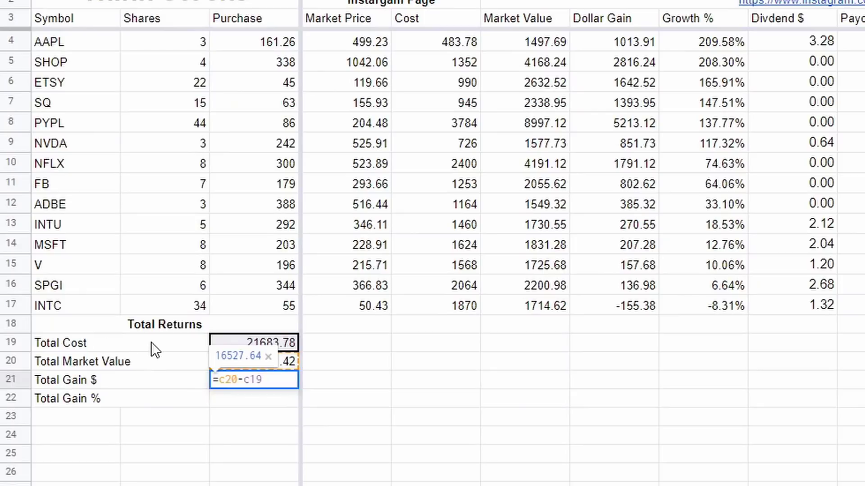
key(Return)
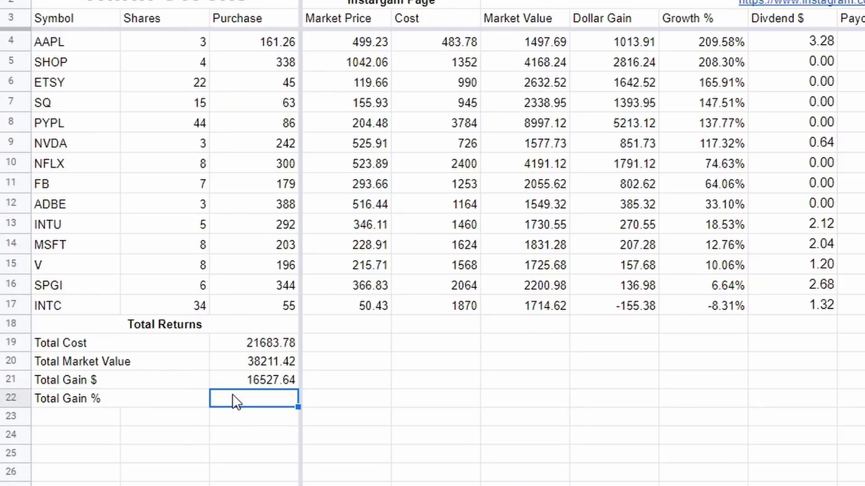
Calculate the total percentage gain in cell C22 with the formula =c21/c19.
text(=)
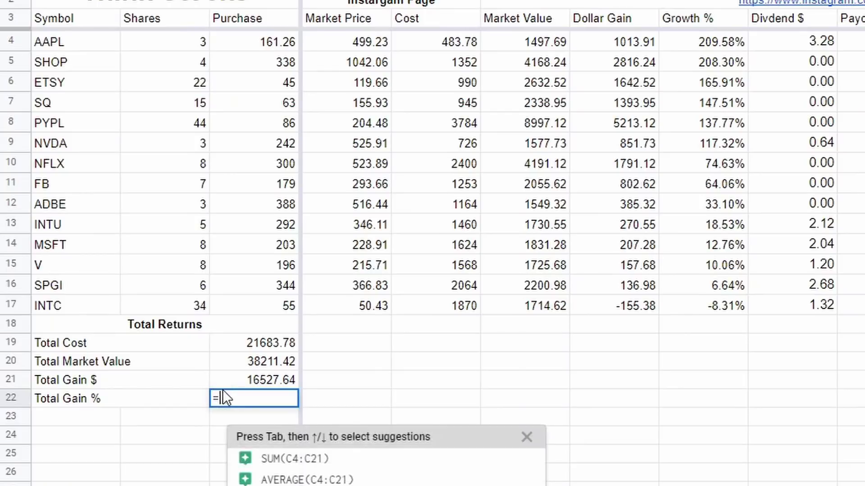
text(c21/c19)
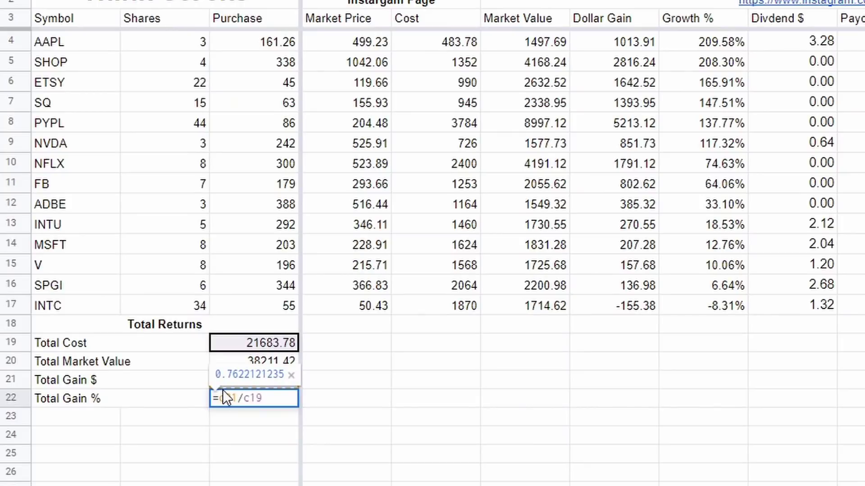
key(Return)
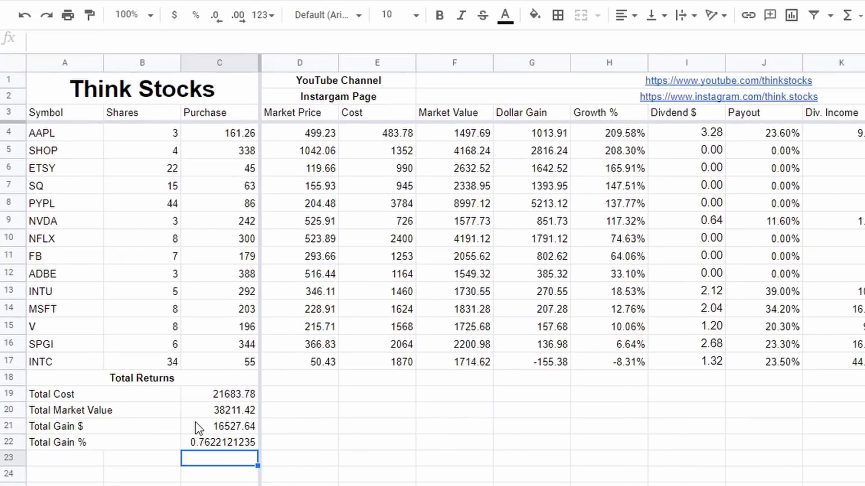
Format the Total Gain % value in cell C22 as a percentage.
click(98, 441)
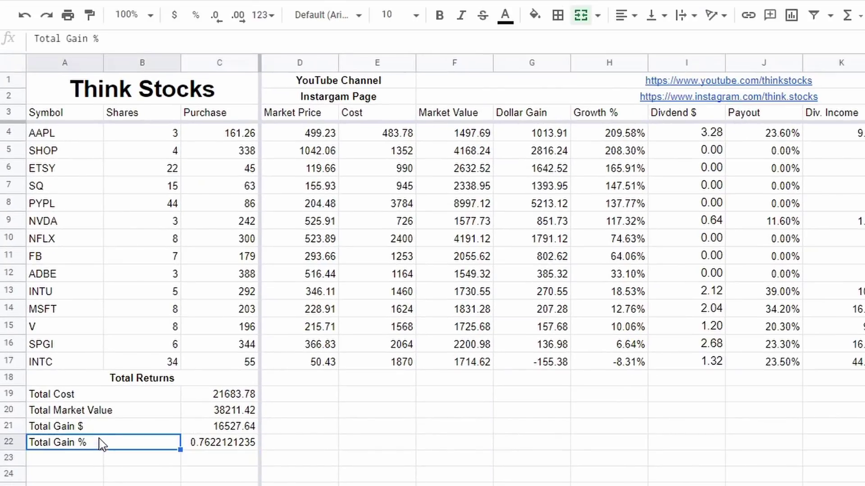
click(95, 430)
click(209, 443)
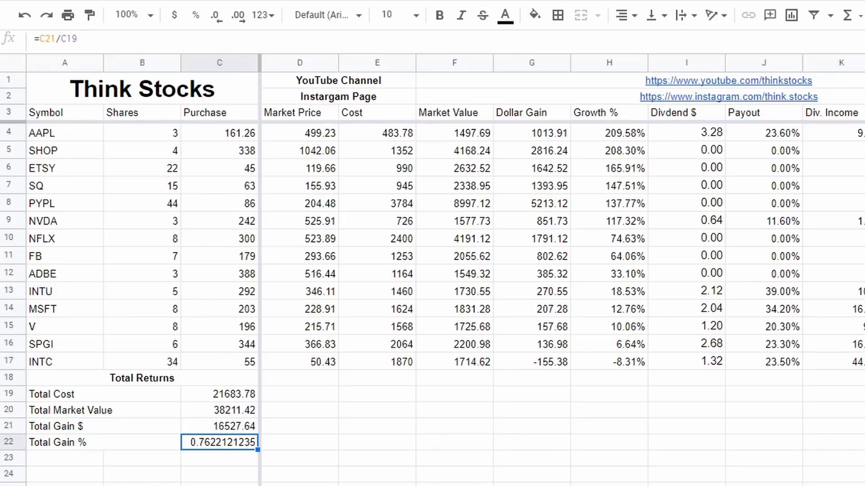
click(198, 17)
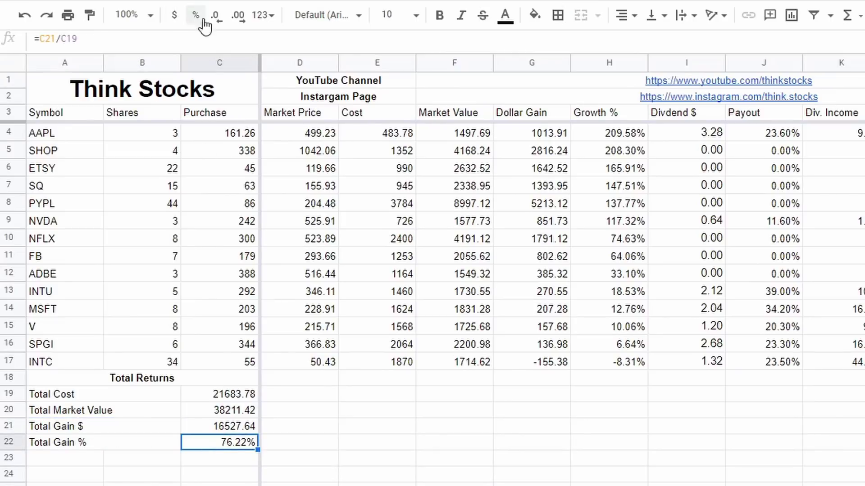
Format the Total Cost, Total Market Value and Total Gain $ values in C19:C21 as currency.
click(229, 417)
click(230, 426)
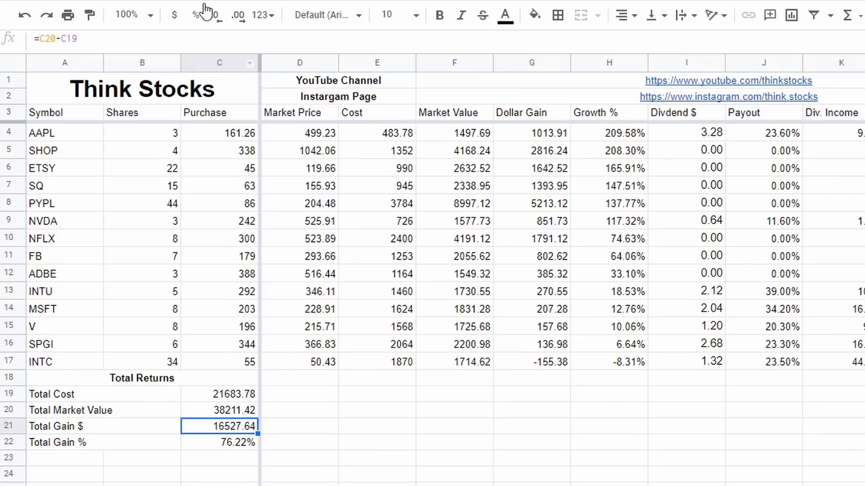
click(177, 19)
click(215, 412)
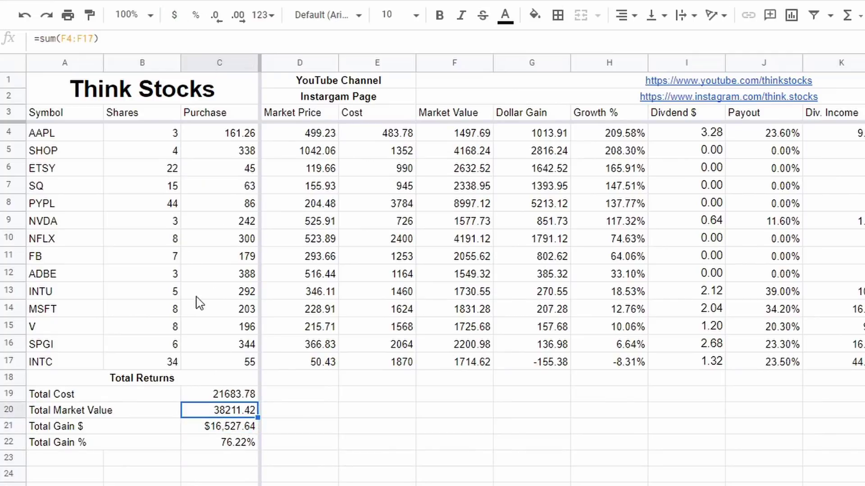
click(174, 16)
click(222, 396)
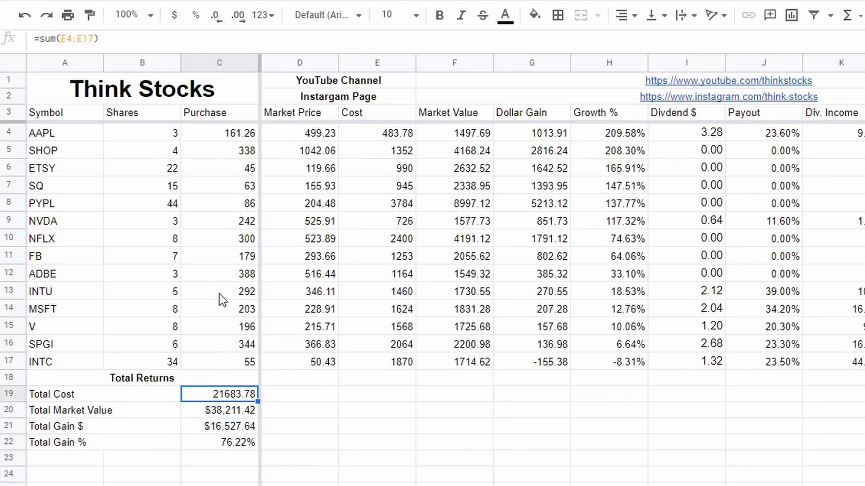
click(173, 17)
click(223, 444)
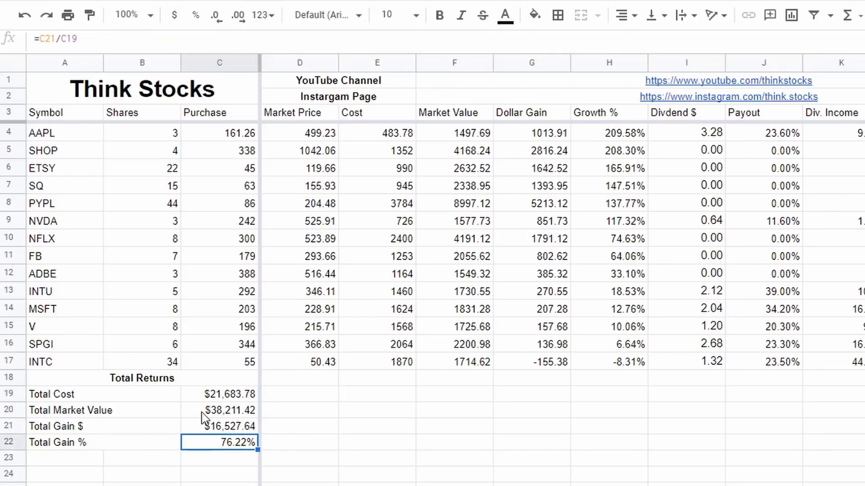
drag(223, 396, 222, 445)
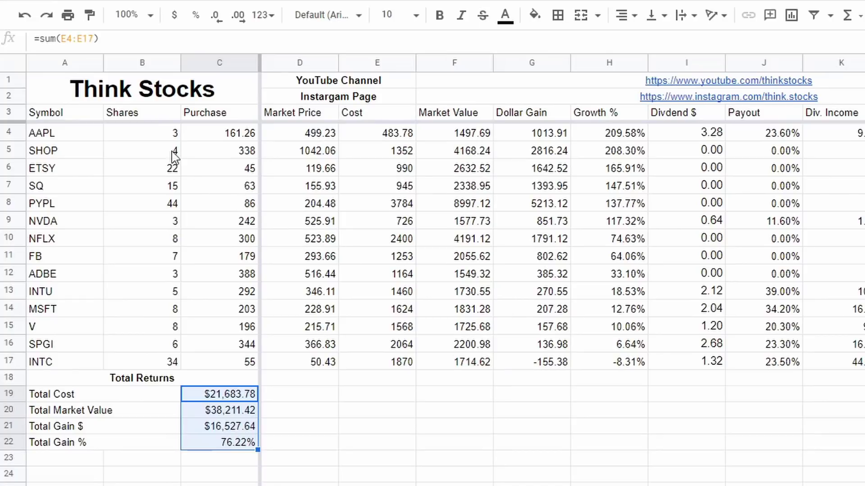
Test the totals and chart by setting AAPL's shares to 300, and restore the share count to 3.
click(157, 140)
text(300)
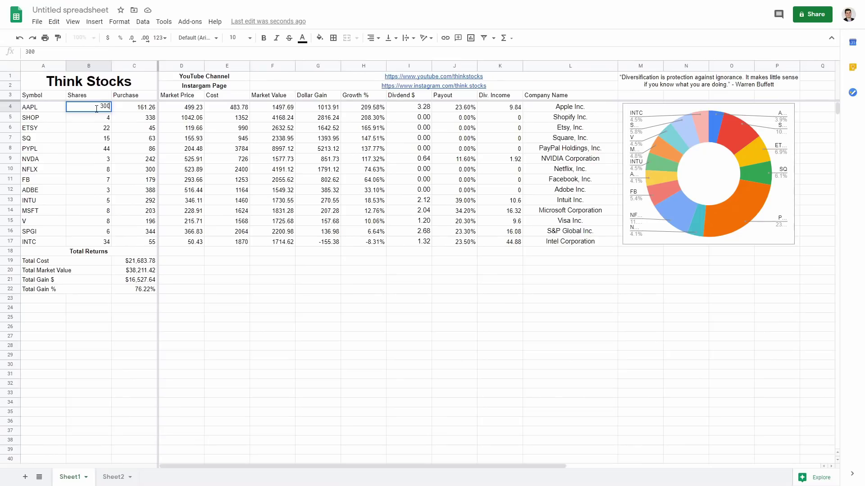
key(Return)
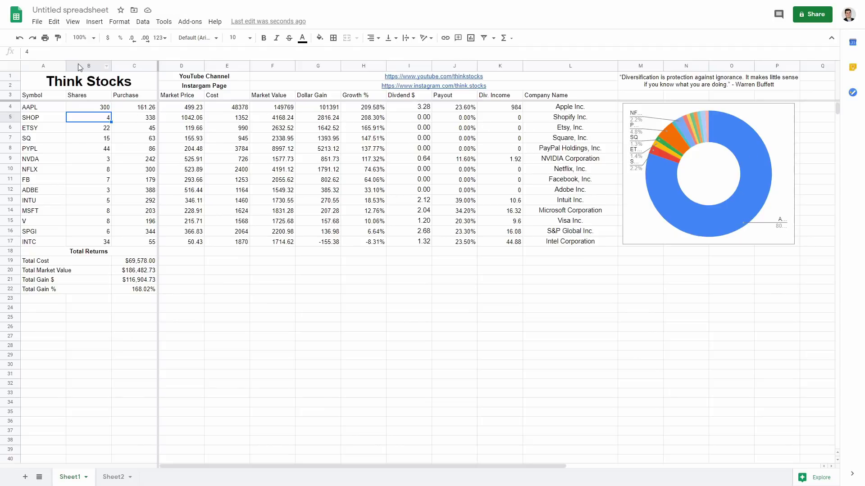
click(101, 108)
text(3)
key(Return)
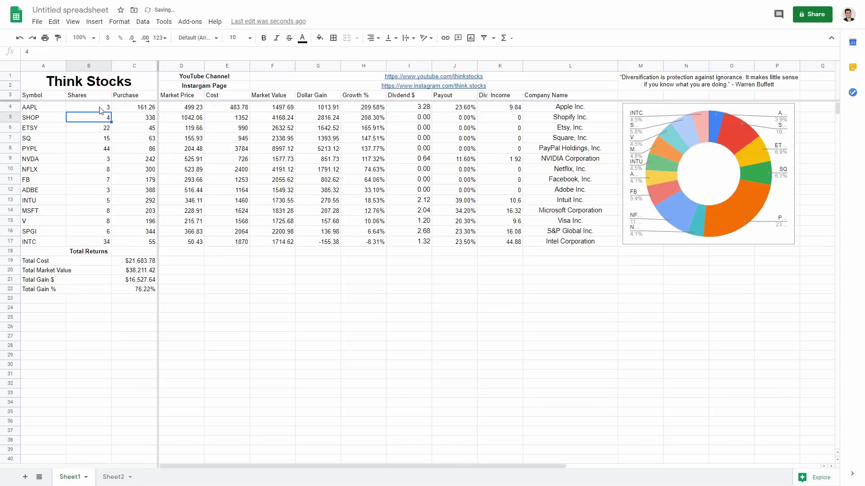
click(319, 220)
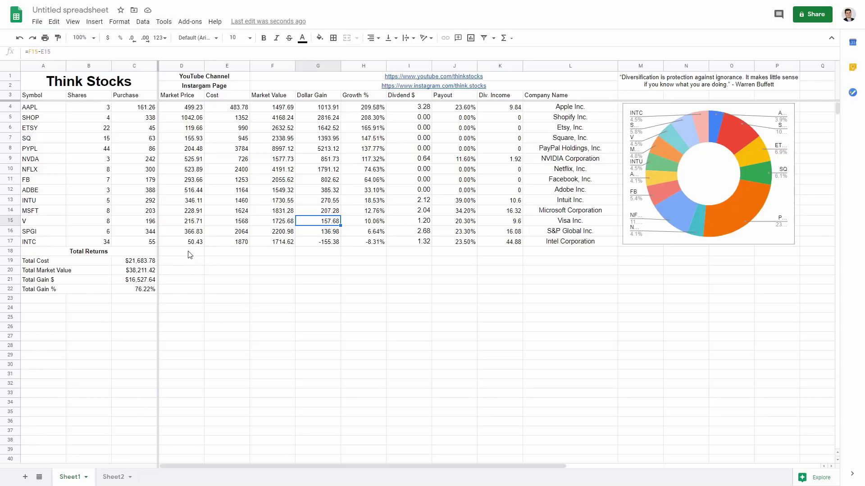
Merge cells D18:P19 and enter the heading "Individual Position Performance %" in the merged cell.
drag(190, 255, 786, 261)
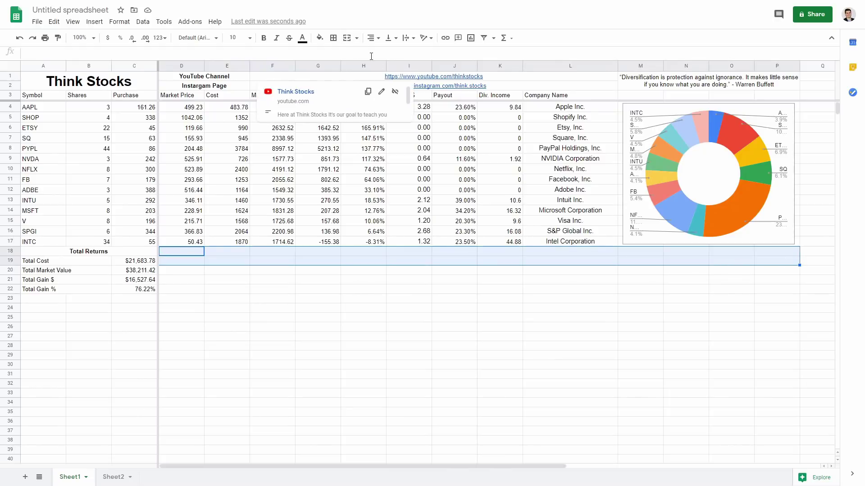
click(346, 39)
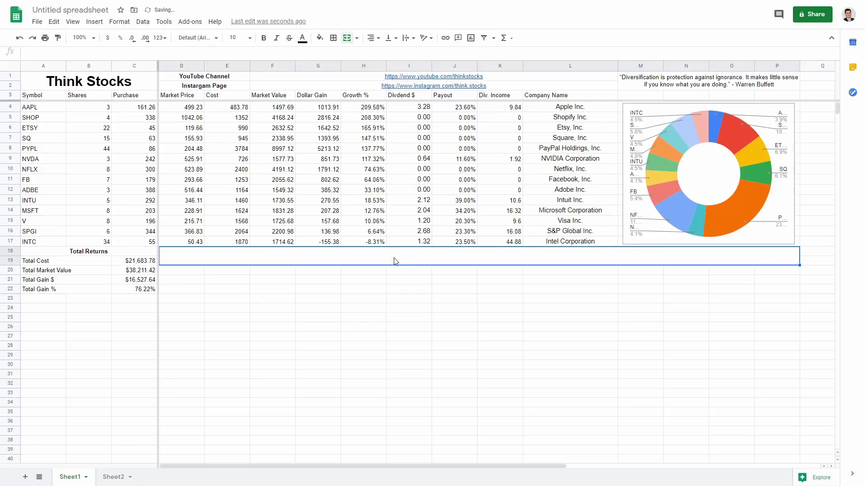
text(Ind)
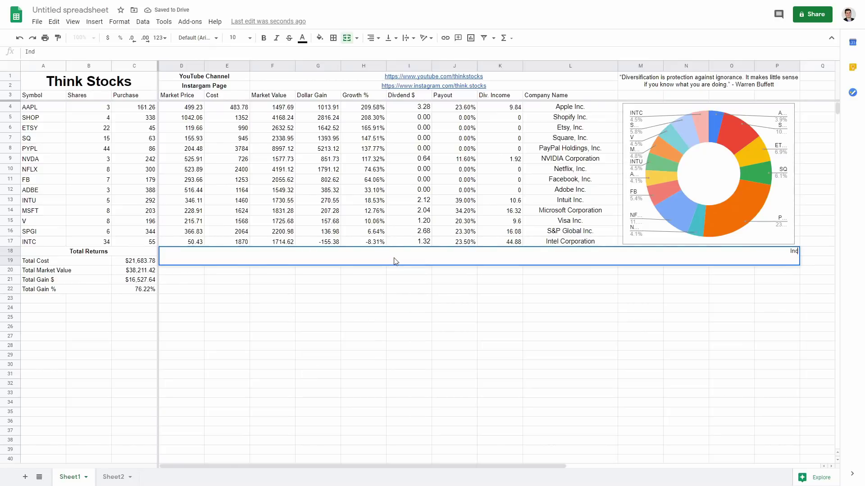
text(ividual Position)
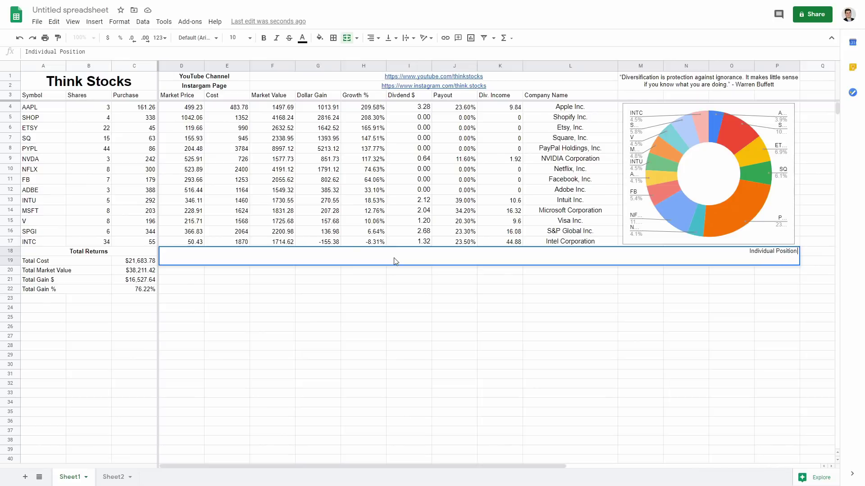
text( {)
key(BackSpace)
text(P)
text(erform)
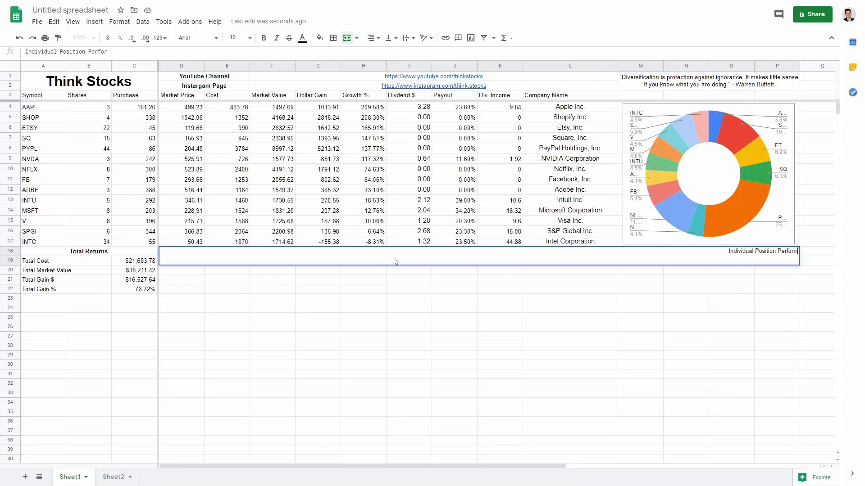
text(ance %)
key(Return)
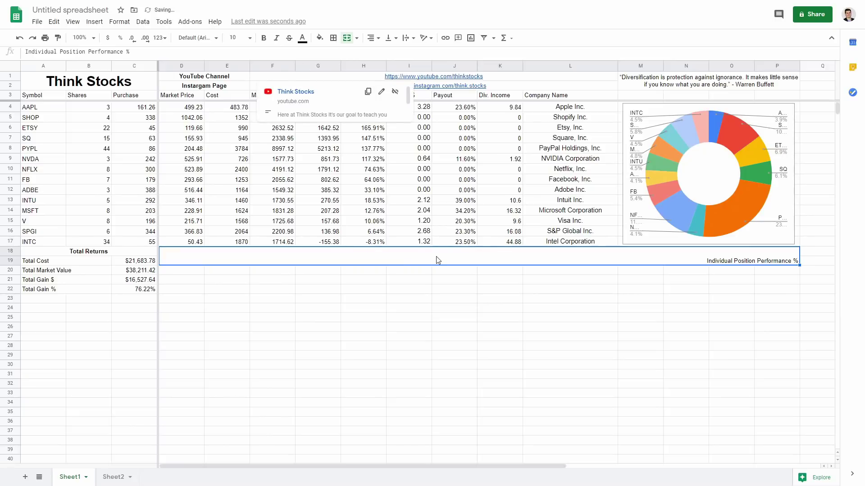
Center the Individual Position Performance % heading horizontally and vertically, and make it bold at font size 18.
click(370, 38)
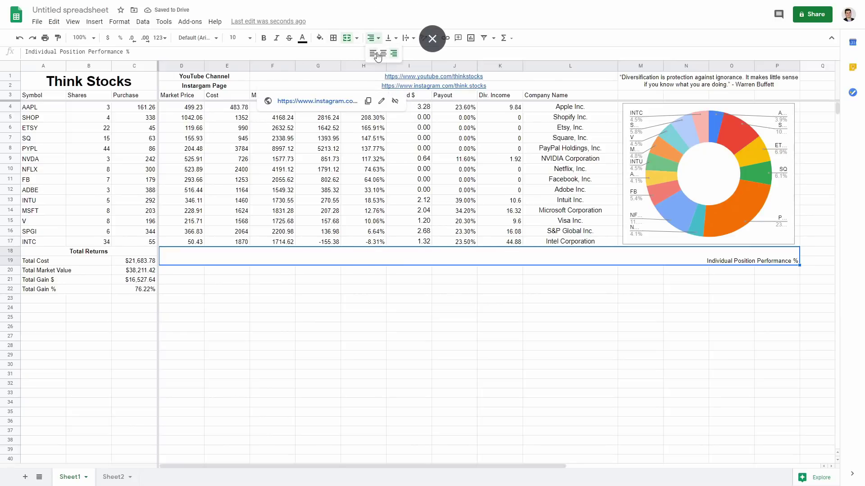
click(382, 53)
click(388, 37)
click(402, 55)
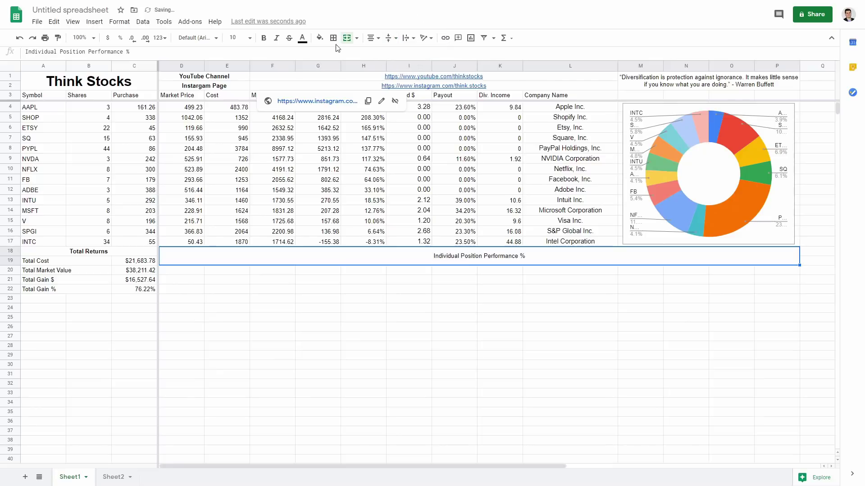
click(236, 37)
click(235, 170)
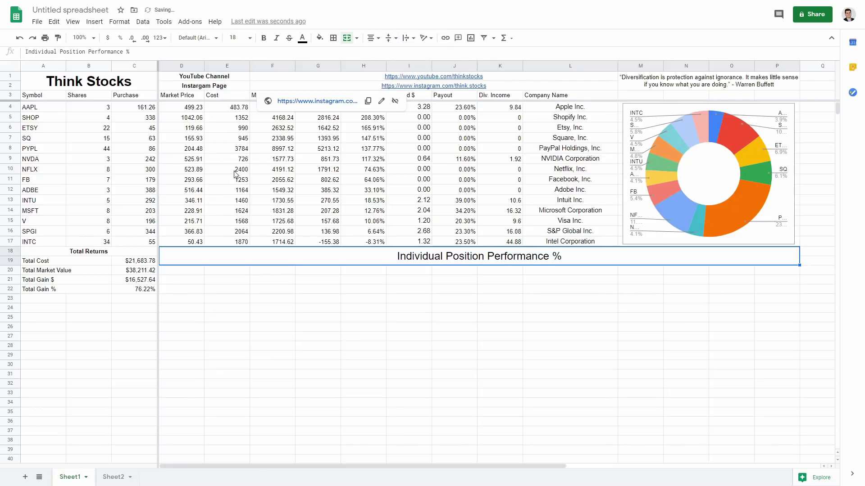
click(263, 38)
click(274, 319)
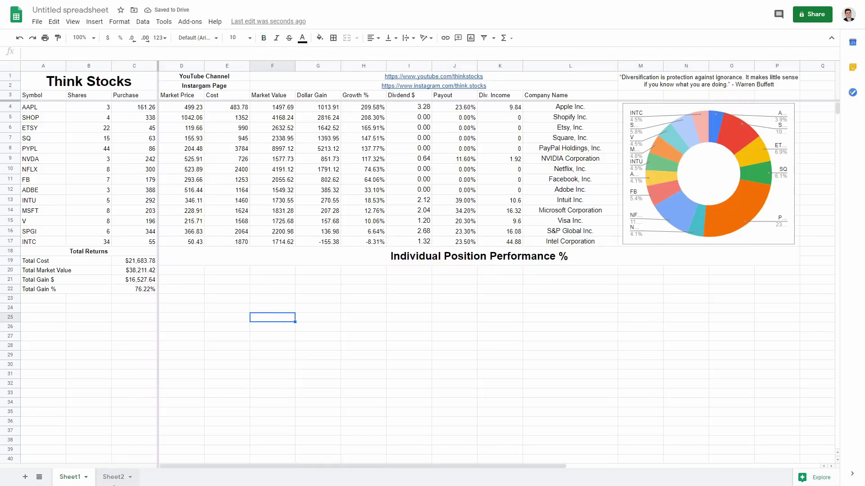
Delete the unwanted Total Returns labels below INTC on Sheet2 by clearing A15:B38.
click(113, 477)
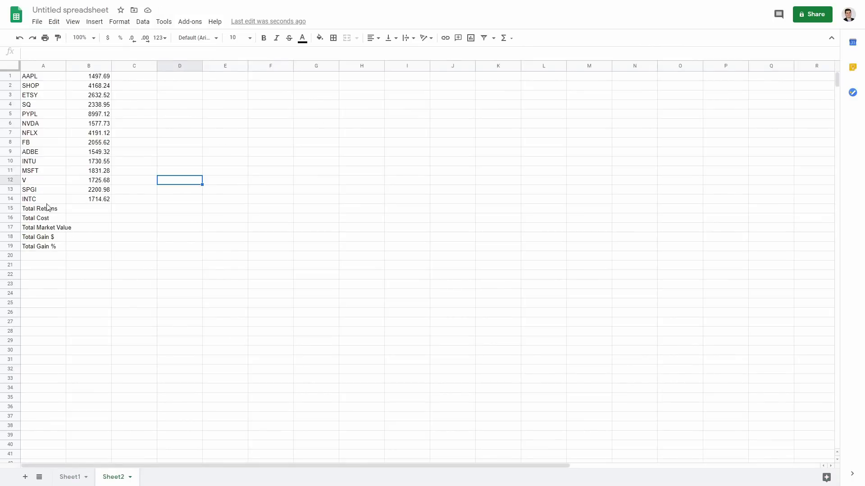
drag(49, 210, 49, 246)
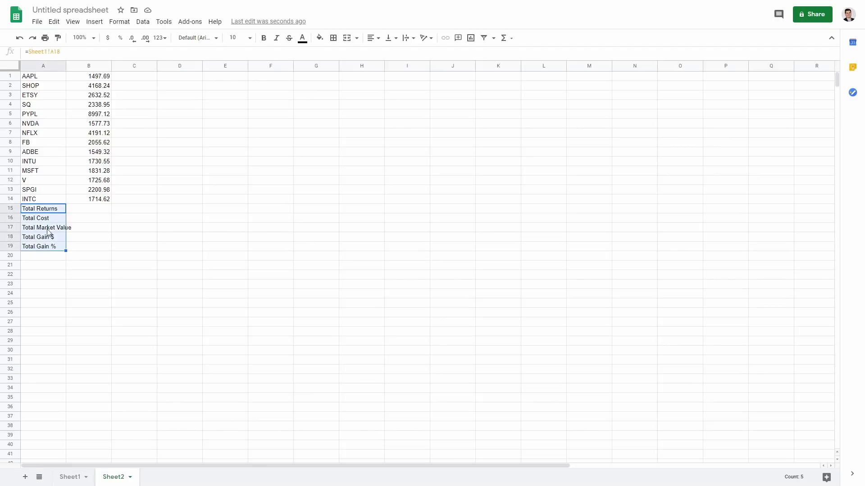
click(49, 216)
drag(49, 210, 49, 249)
click(72, 477)
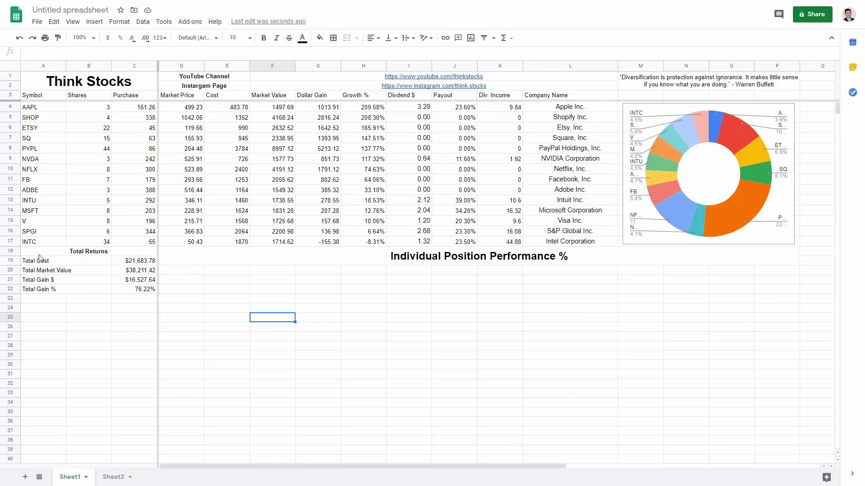
click(115, 479)
click(76, 283)
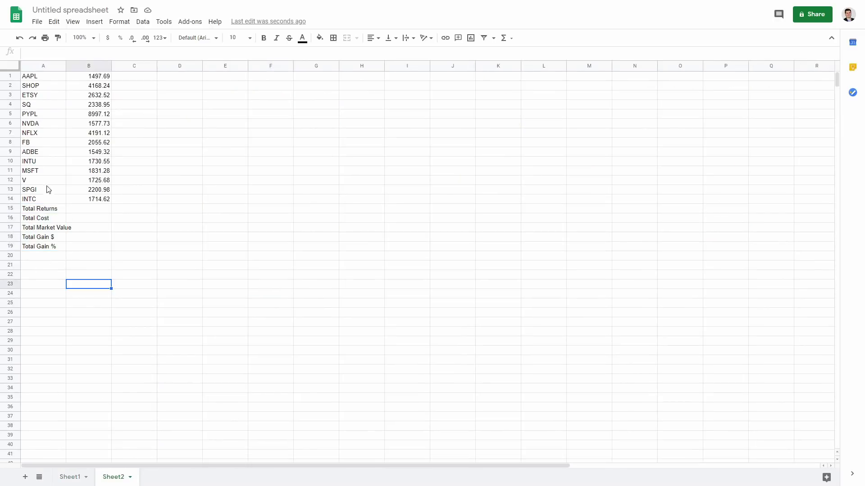
drag(45, 209, 94, 430)
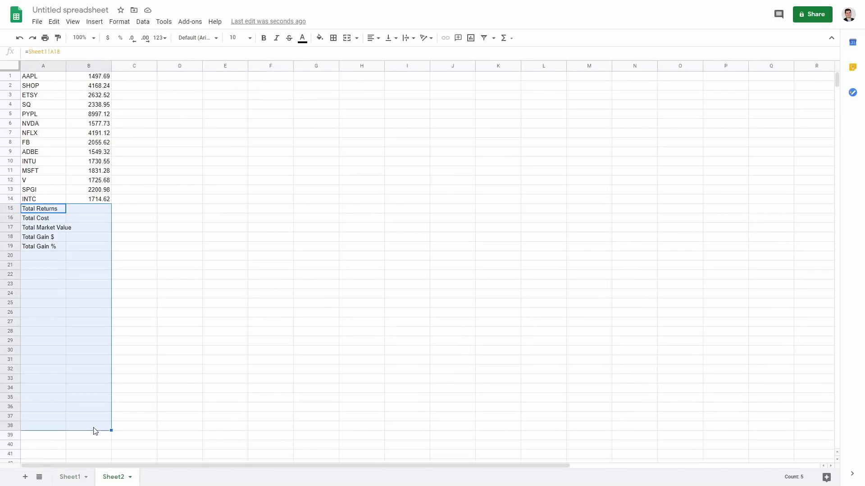
key(Delete)
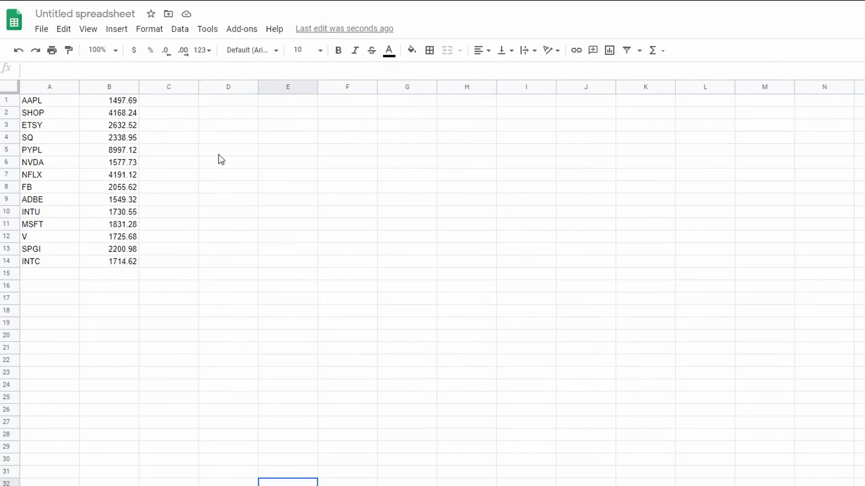
Link Sheet2 cell D1 to the first symbol with =Sheet1!A4 and fill the formula down to D14.
click(227, 101)
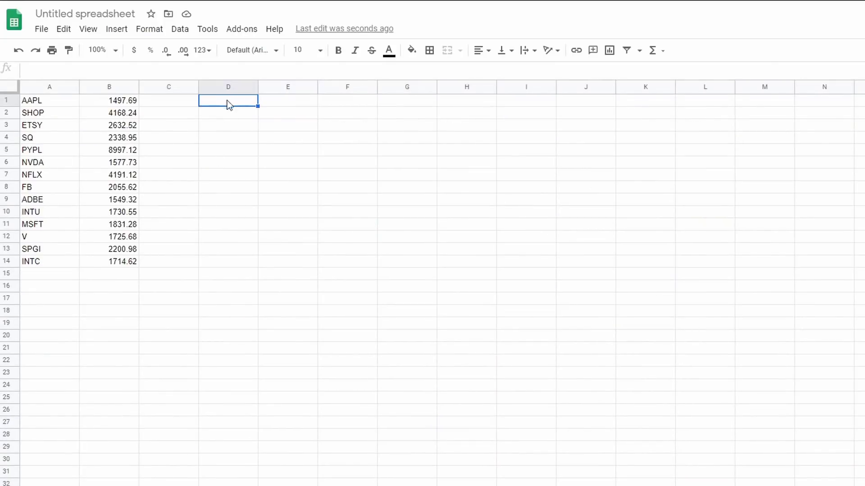
text(=)
click(101, 485)
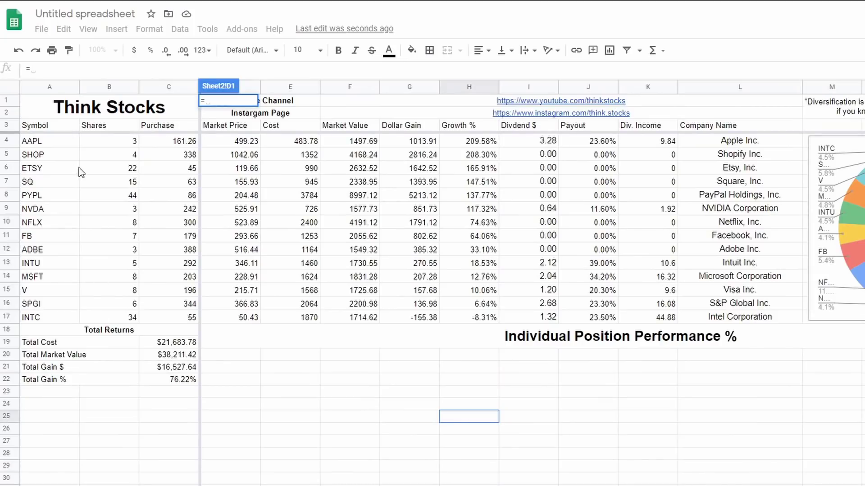
click(50, 142)
key(Return)
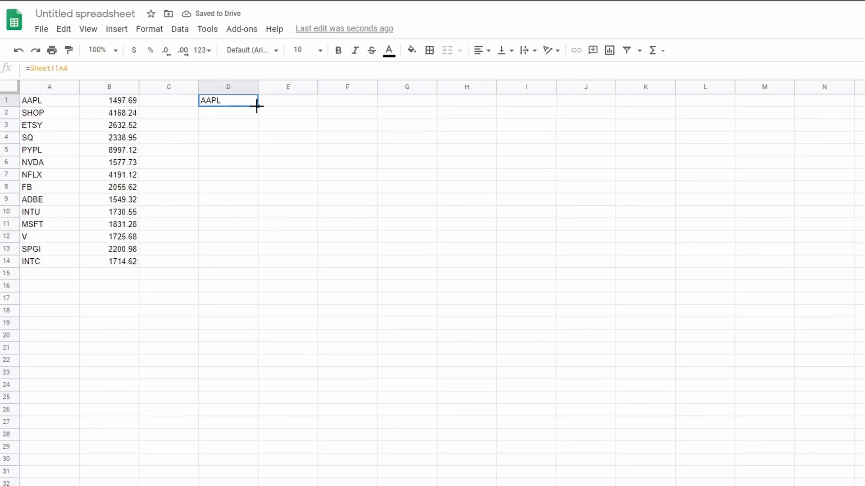
drag(257, 106, 263, 279)
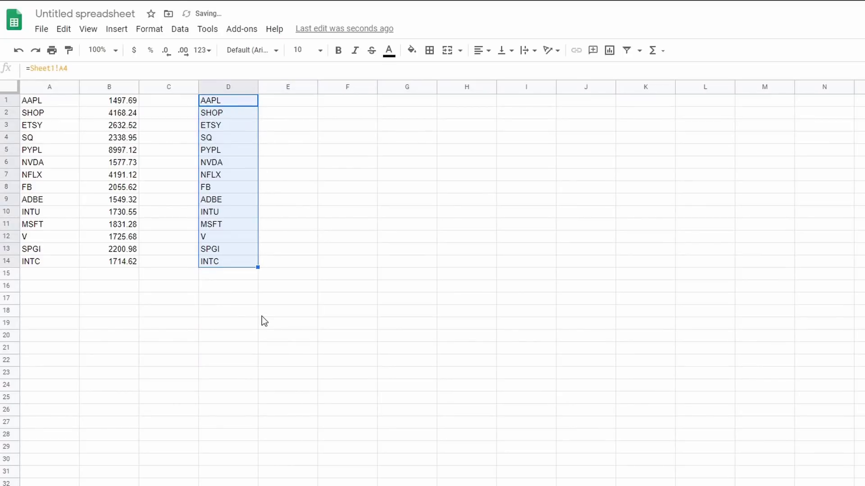
click(270, 312)
Link Sheet2 cell E1 to the first growth percentage with =Sheet1!H4 and fill the formula down to E14.
click(290, 103)
text(=)
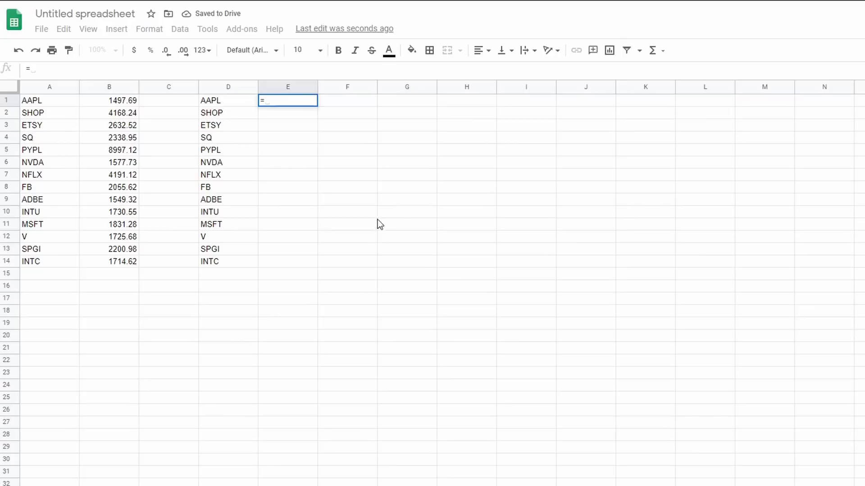
click(68, 485)
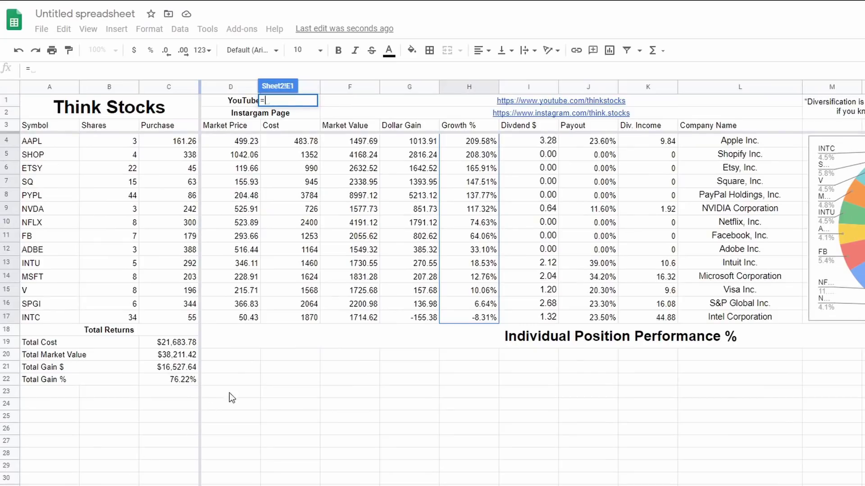
click(470, 144)
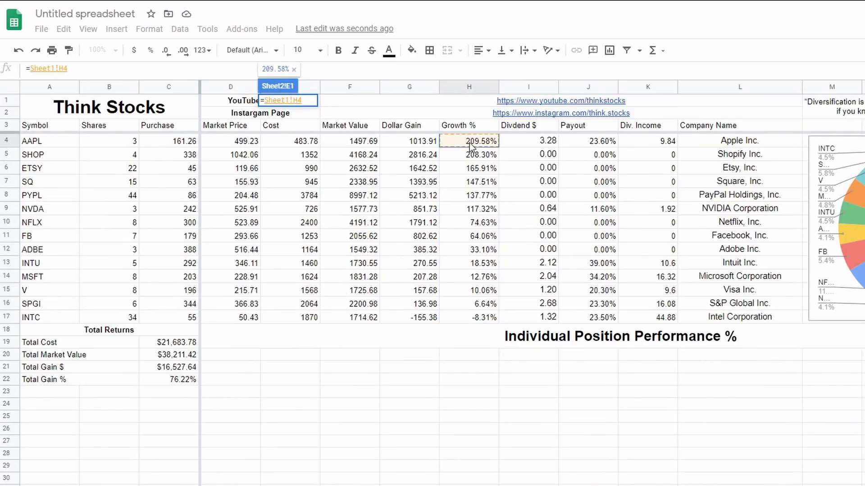
key(Return)
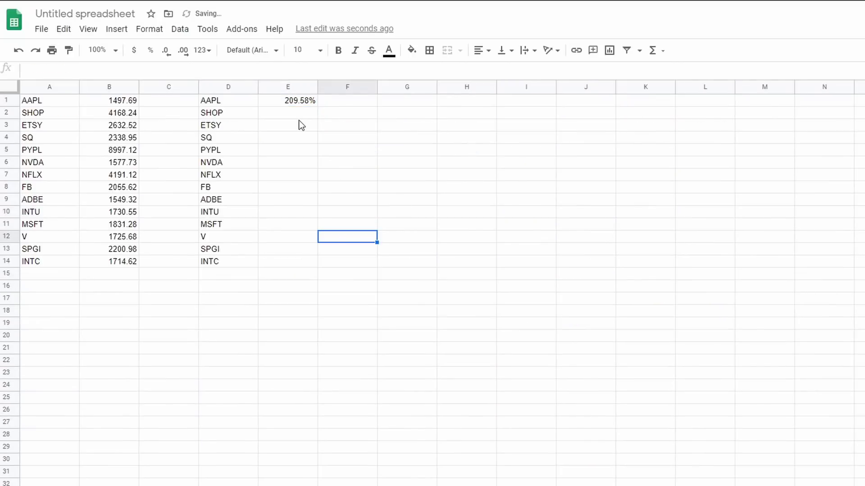
click(295, 101)
drag(317, 106, 315, 261)
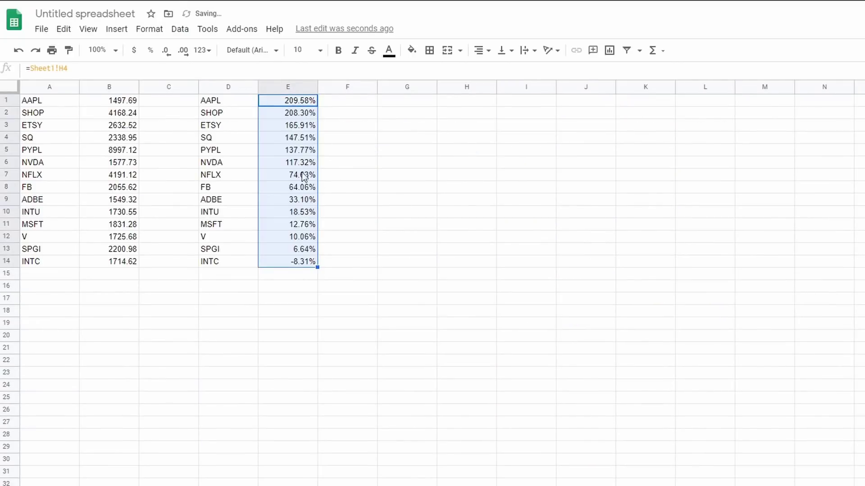
click(299, 299)
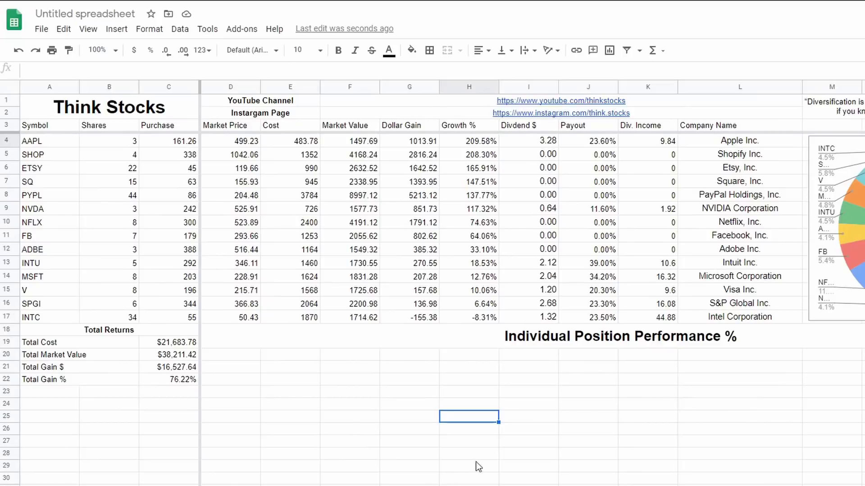
Insert a new chart on Sheet1 and set its type to a standard column chart.
click(513, 418)
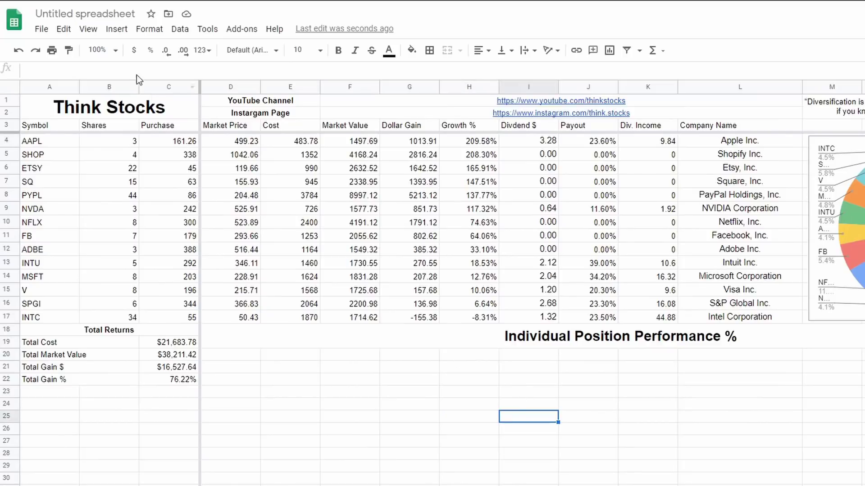
click(109, 32)
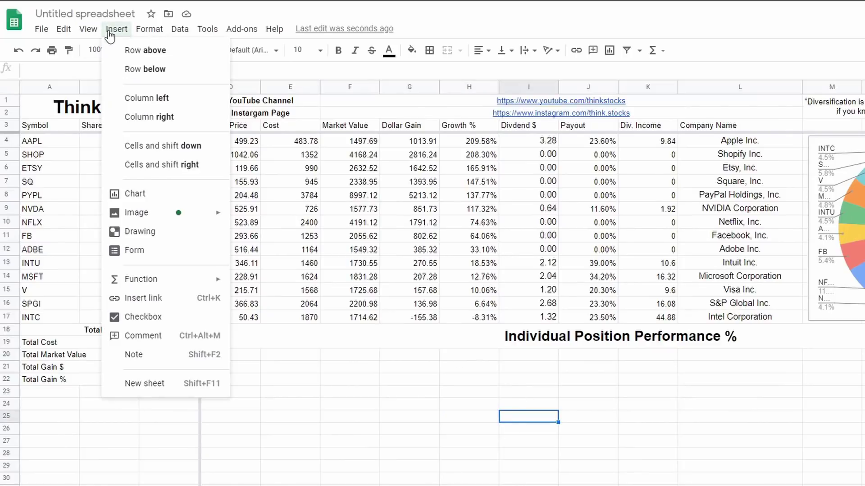
click(160, 194)
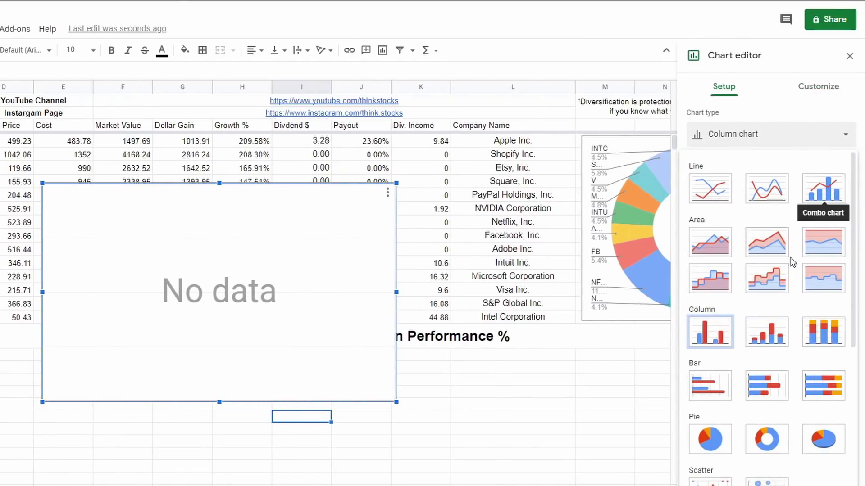
scroll(790, 257, down, 5)
scroll(782, 258, up, 5)
scroll(815, 218, down, 3)
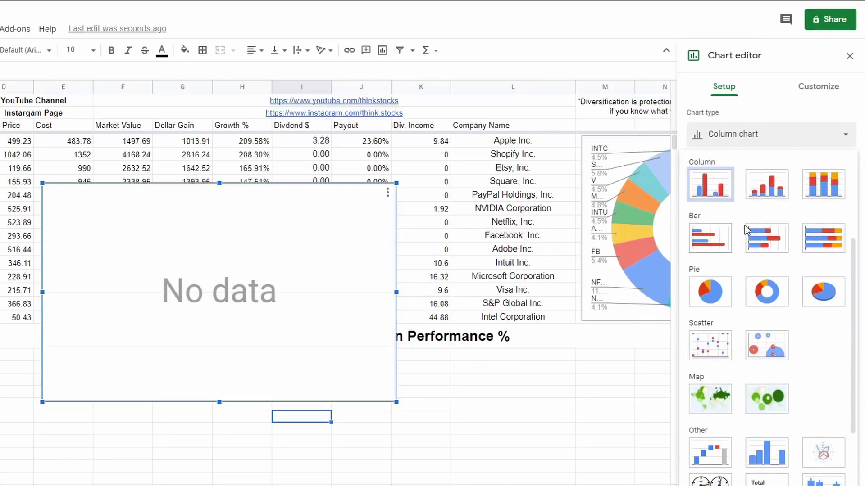
scroll(745, 225, down, 1)
scroll(744, 235, up, 4)
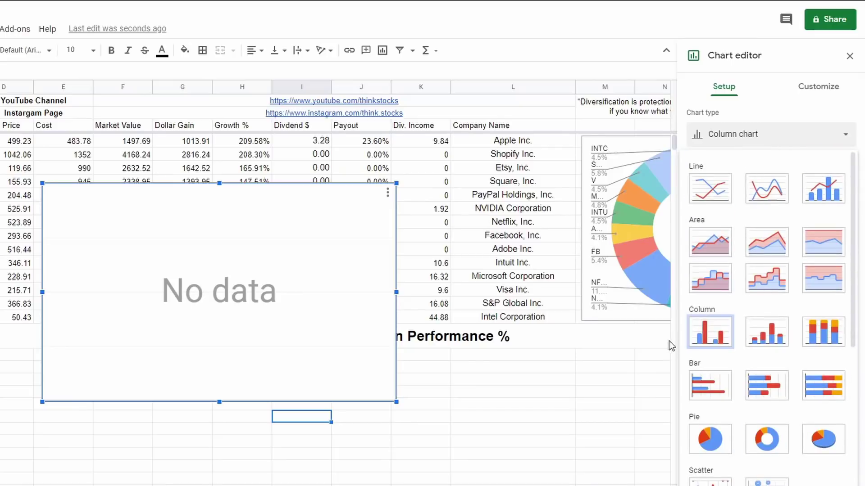
click(710, 335)
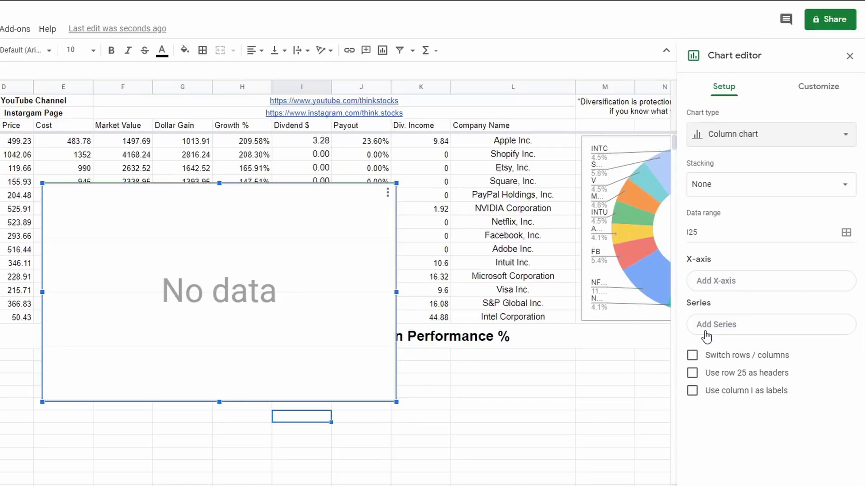
Set the column chart's X-axis to the stock symbols in Sheet2!D1:D14.
click(733, 284)
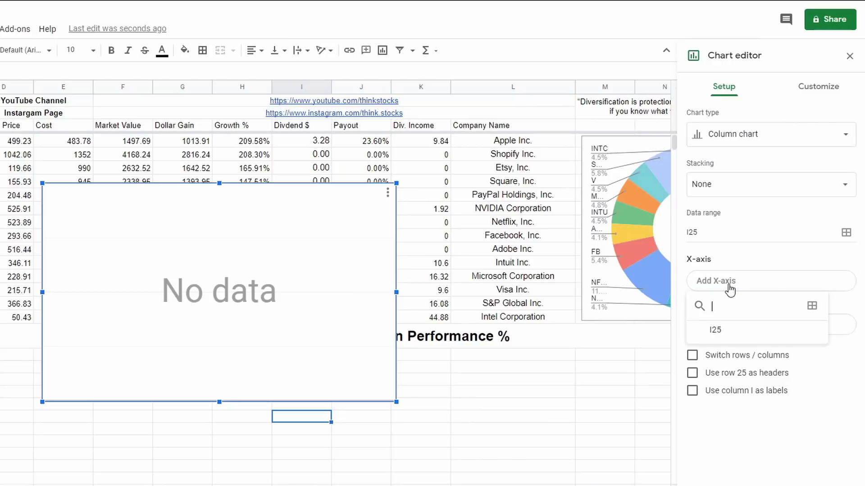
click(777, 286)
click(777, 287)
click(812, 305)
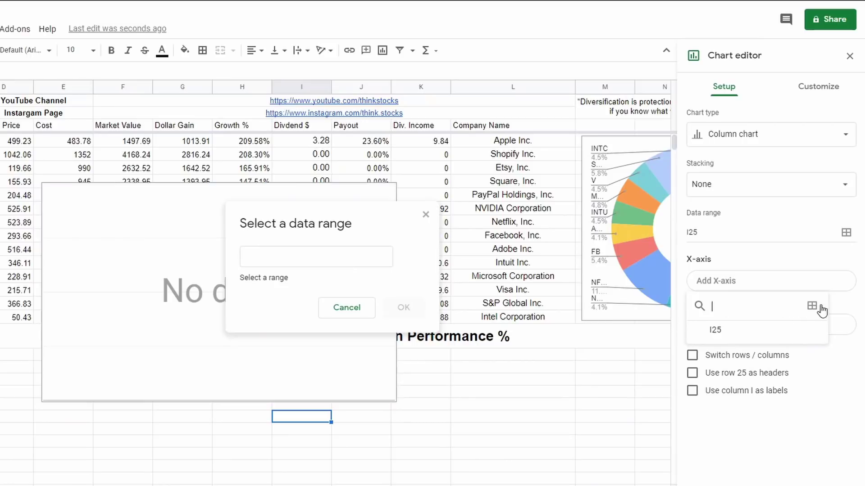
click(16, 478)
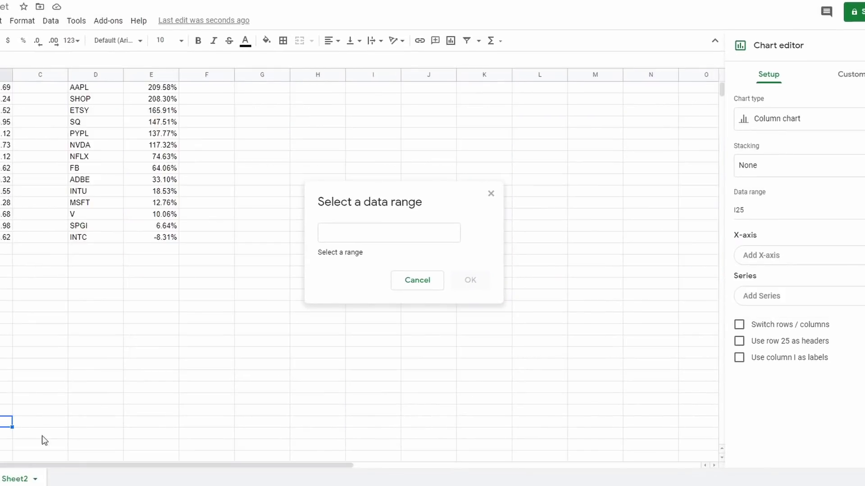
drag(101, 85, 118, 241)
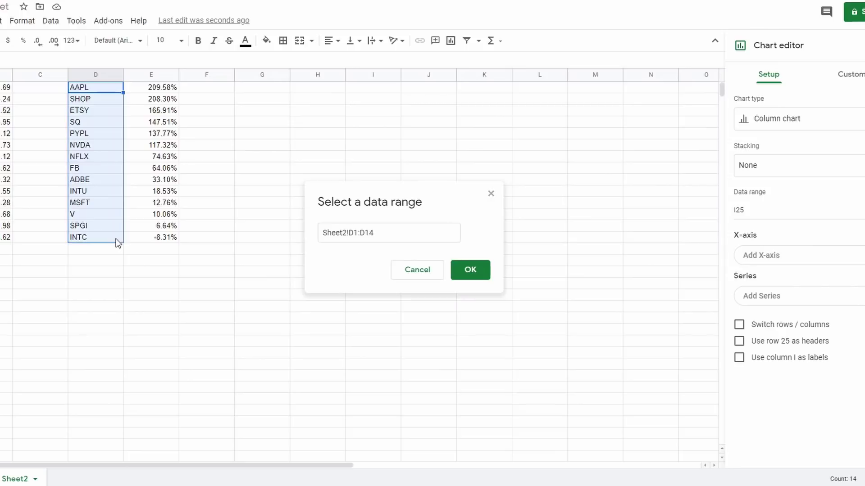
click(470, 270)
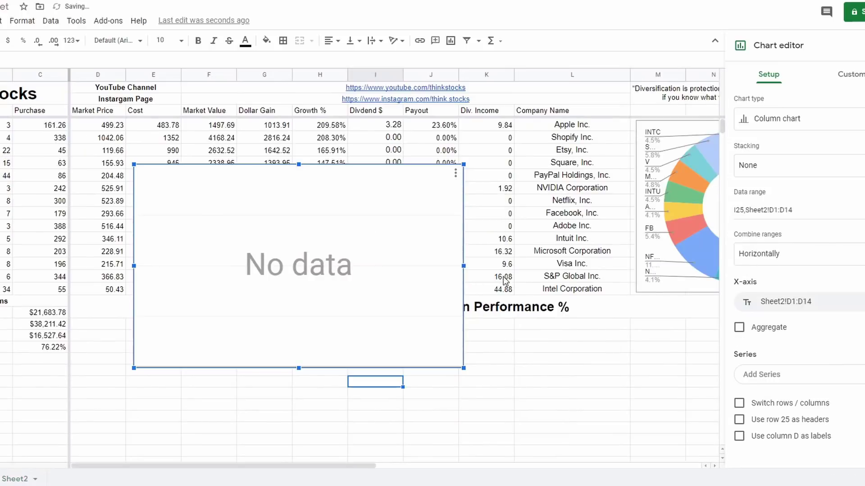
Add the growth percentages in Sheet2!E1:E14 as the column chart's series.
click(775, 381)
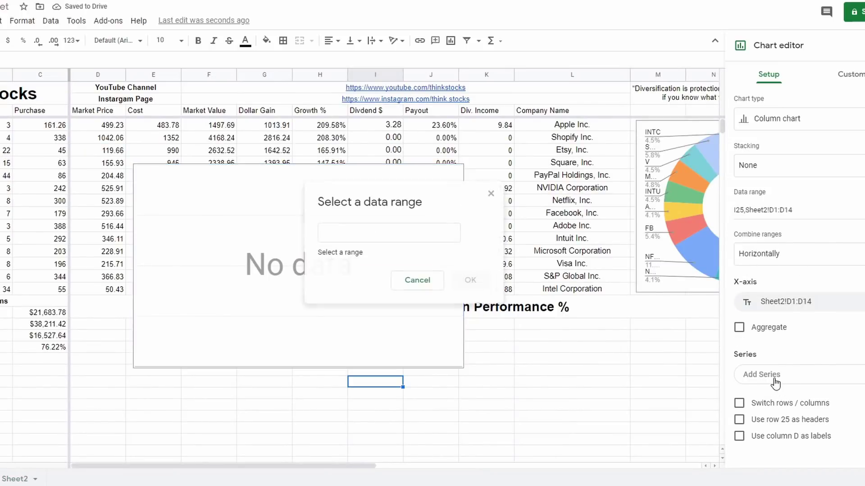
click(8, 479)
drag(155, 88, 175, 240)
click(480, 274)
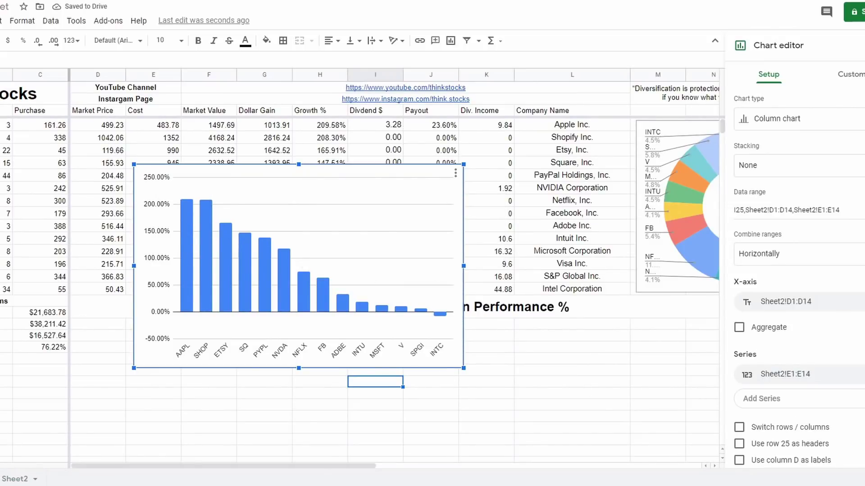
Move the column chart below the Individual Position Performance % heading and stretch it across columns D to P down to about row 40.
drag(342, 285, 473, 363)
drag(432, 249, 430, 318)
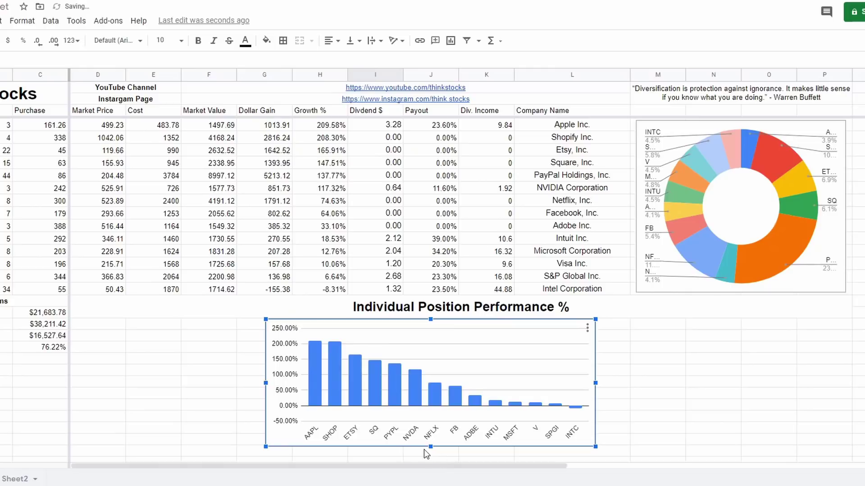
drag(430, 447, 430, 459)
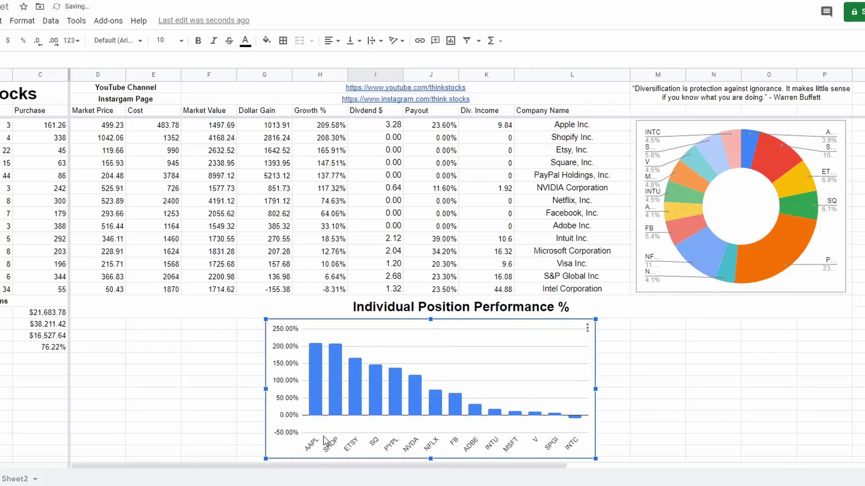
key(F11)
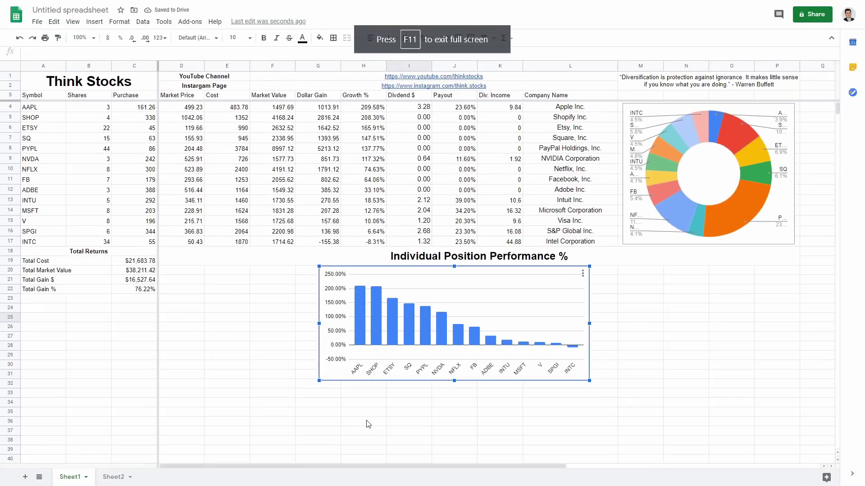
mouse_move(434, 349)
mouse_down()
mouse_move(438, 329)
mouse_move(440, 352)
mouse_up()
drag(457, 383, 458, 460)
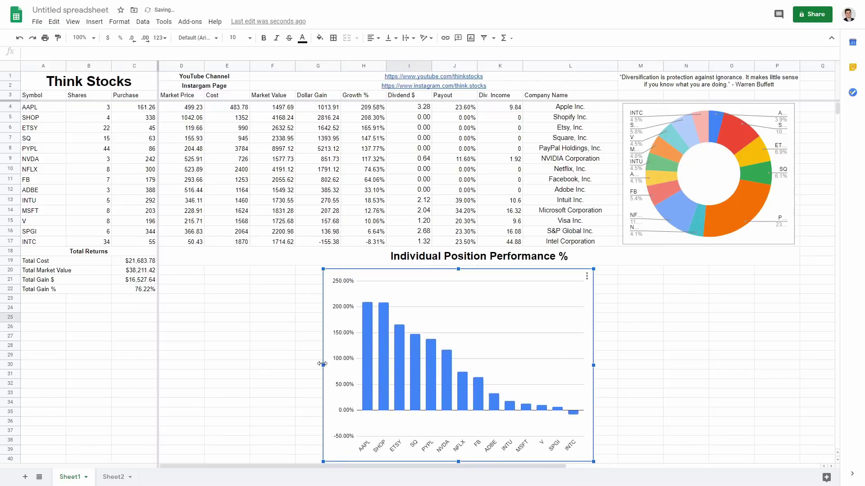
drag(323, 364, 159, 353)
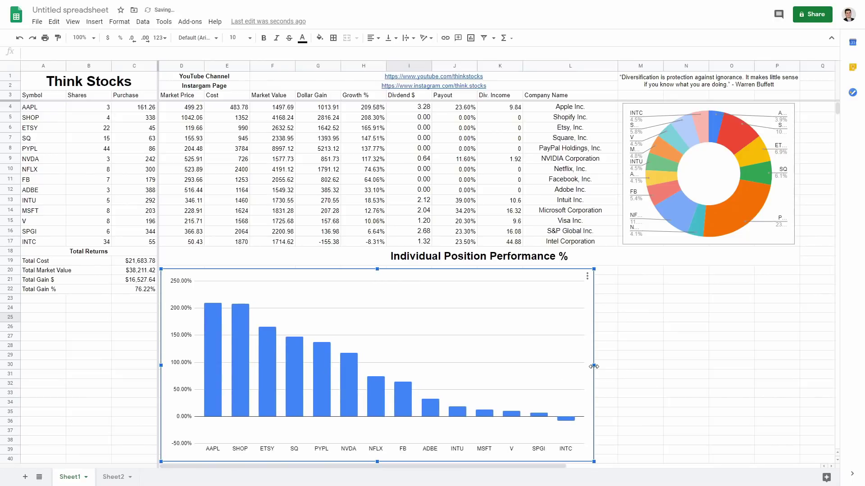
drag(593, 367, 794, 364)
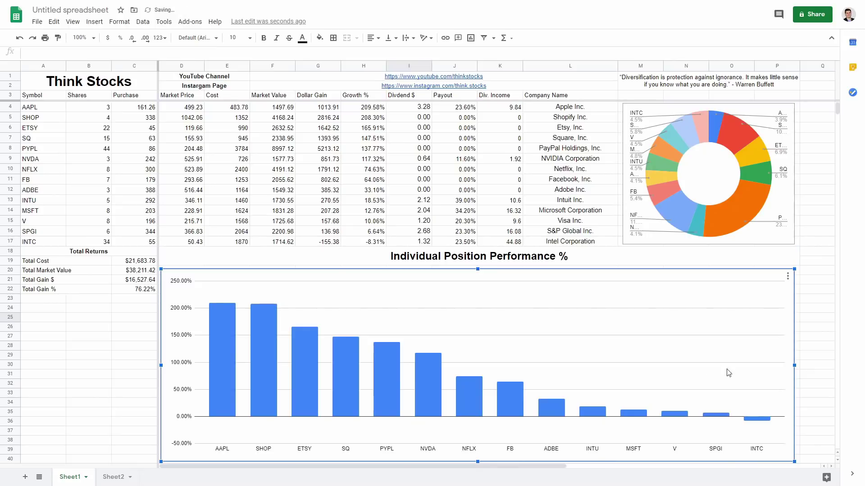
click(812, 293)
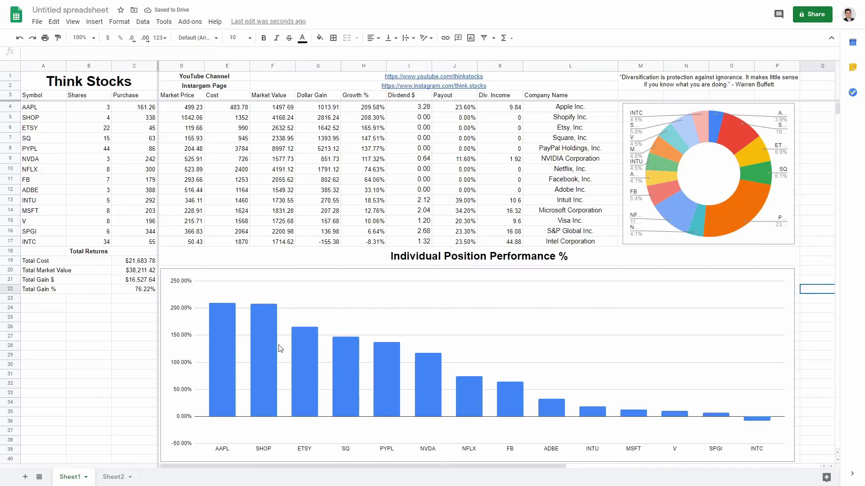
Try narrowing the column chart and extending it upward, and restore its span across columns D to P below the heading.
click(463, 323)
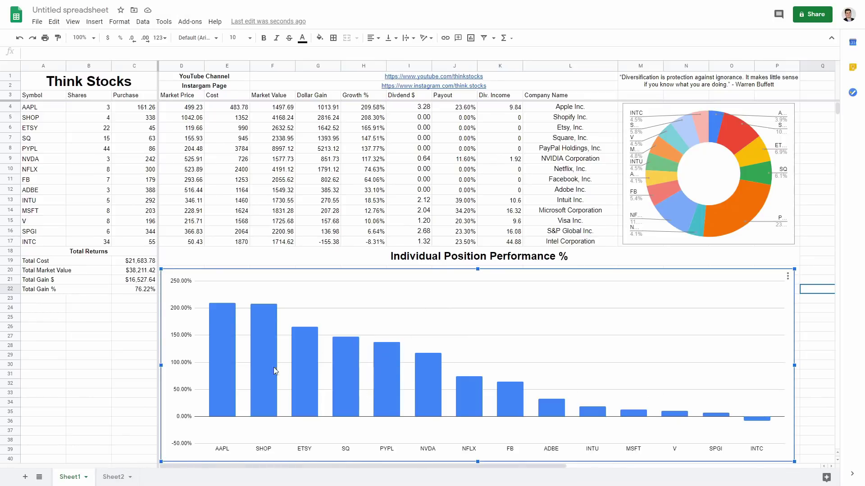
click(795, 363)
drag(792, 365, 363, 388)
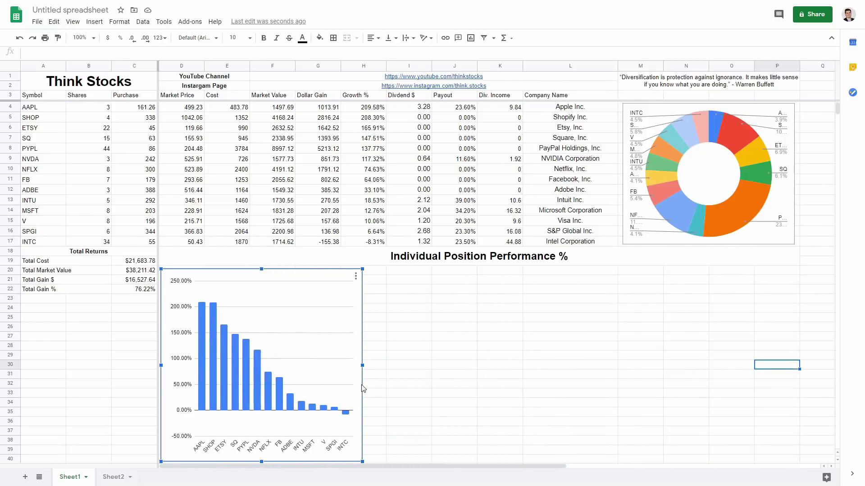
drag(262, 270, 291, 118)
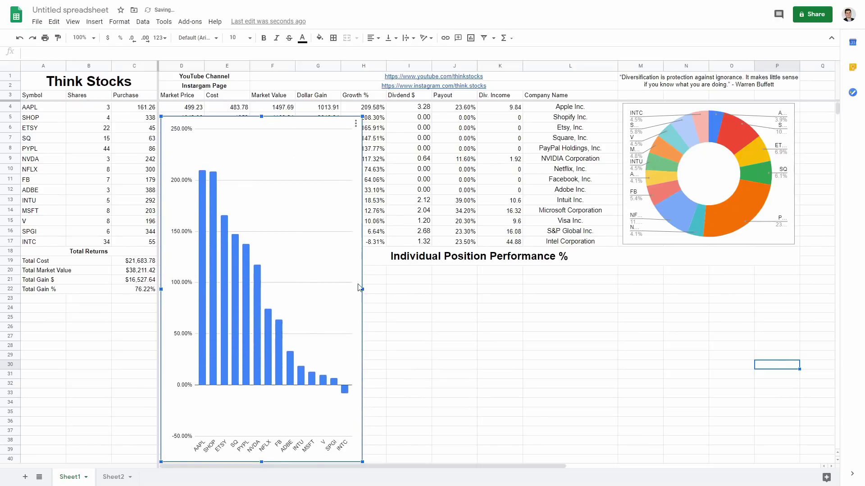
drag(363, 288, 794, 289)
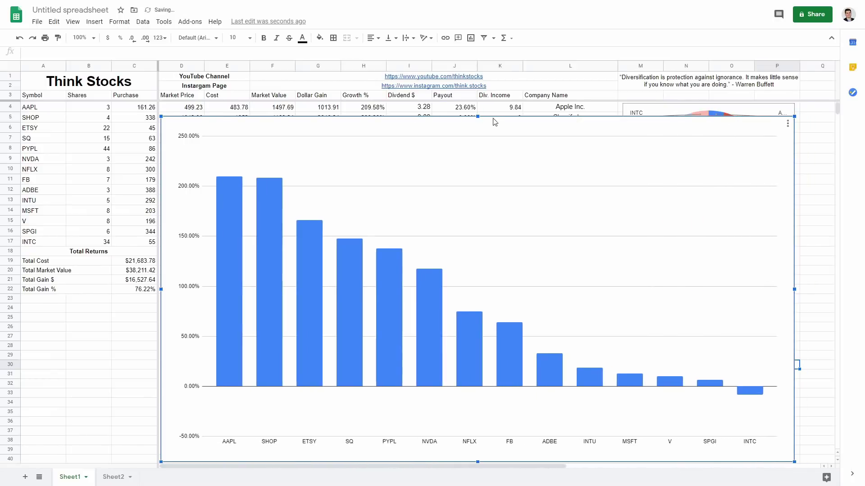
drag(477, 117, 491, 271)
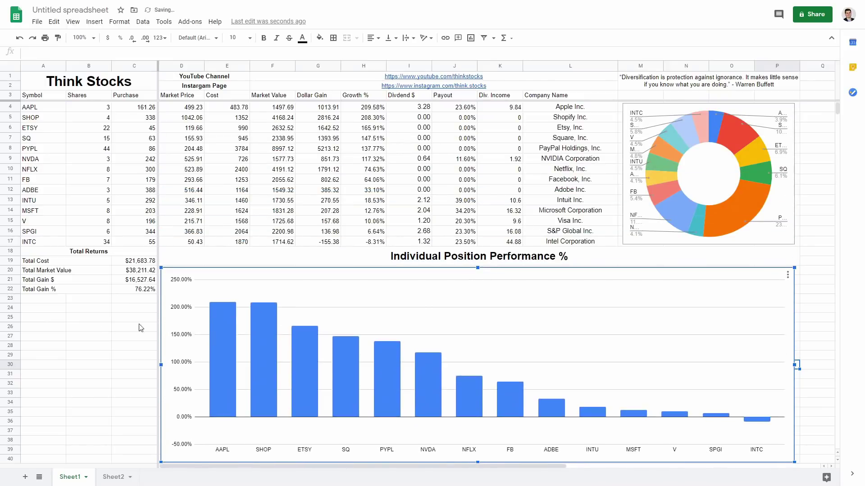
click(820, 270)
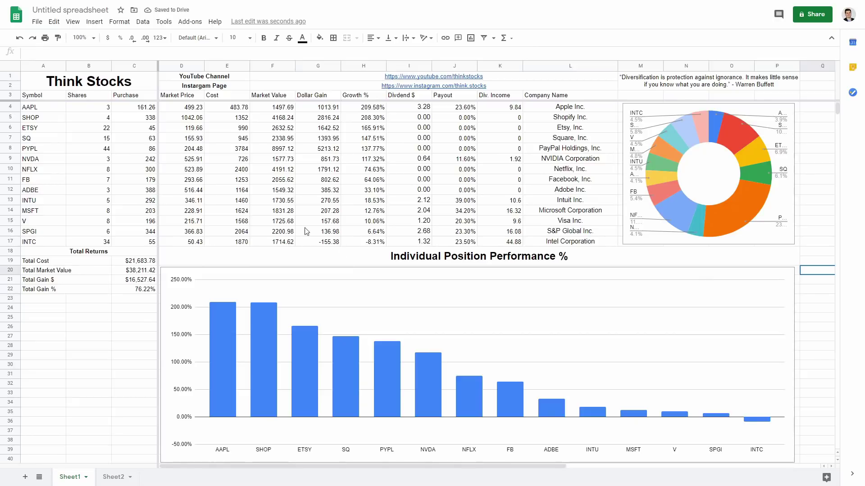
scroll(311, 173, down, 6)
scroll(306, 173, up, 6)
scroll(304, 175, down, 4)
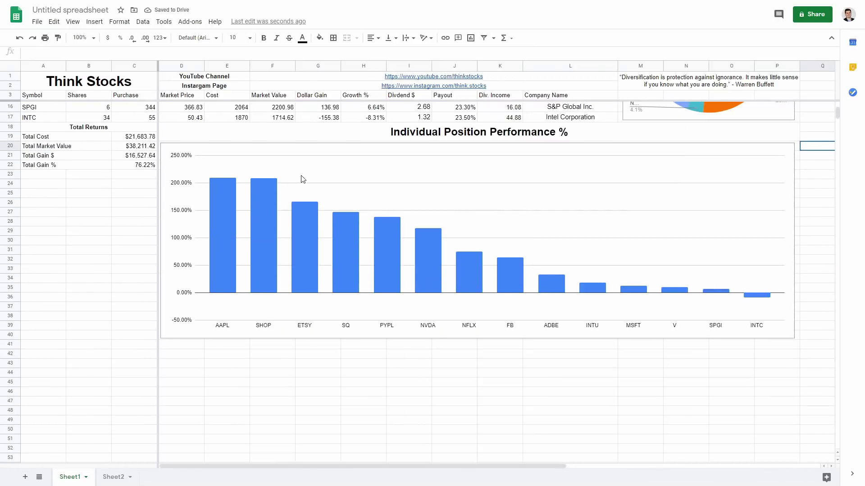
scroll(303, 179, up, 2)
scroll(303, 178, up, 3)
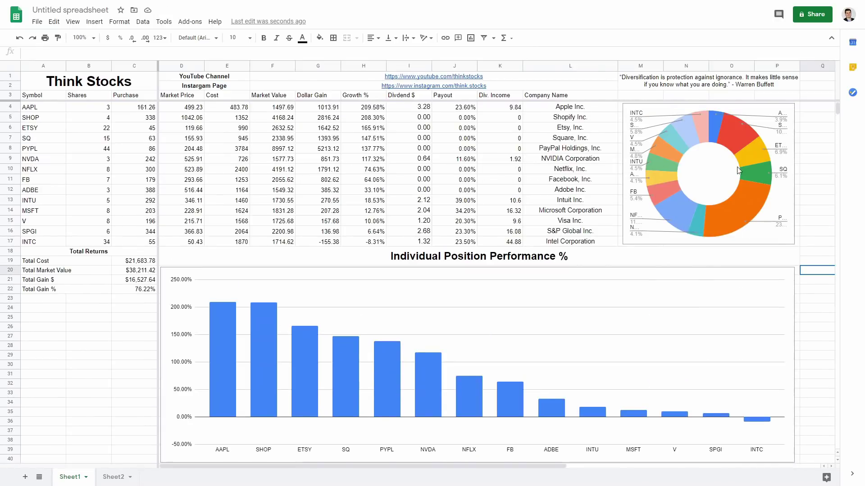
click(793, 379)
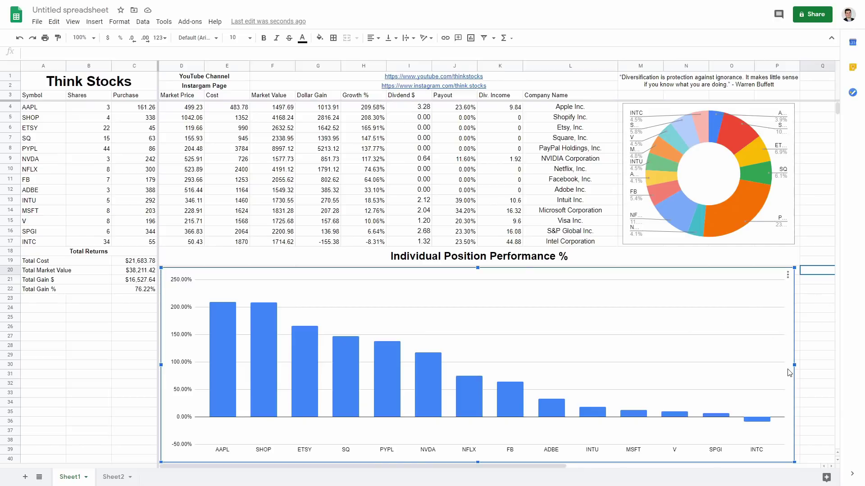
drag(794, 364, 794, 366)
click(818, 357)
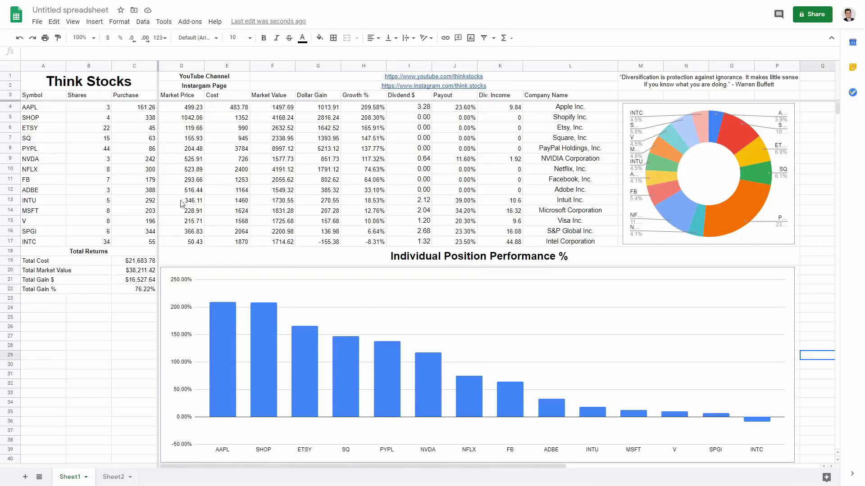
Try an orange theme fill on the merged Think Stocks title cell and undo it.
click(90, 84)
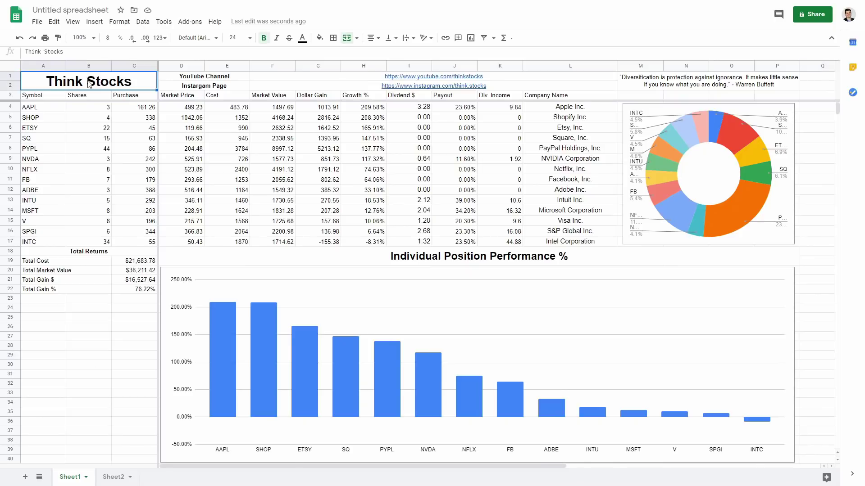
click(319, 38)
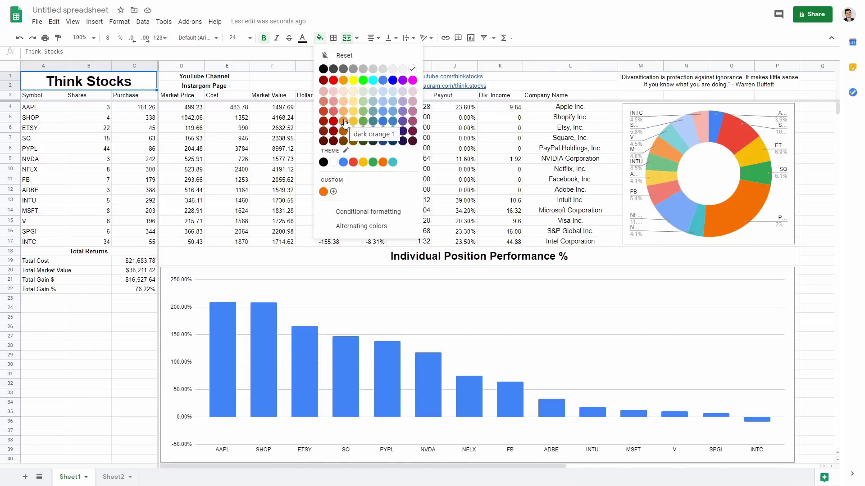
click(382, 163)
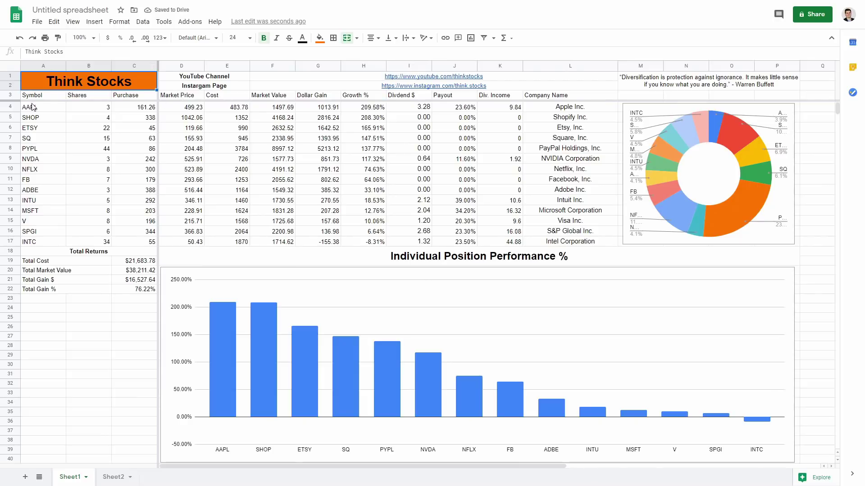
drag(32, 106, 195, 255)
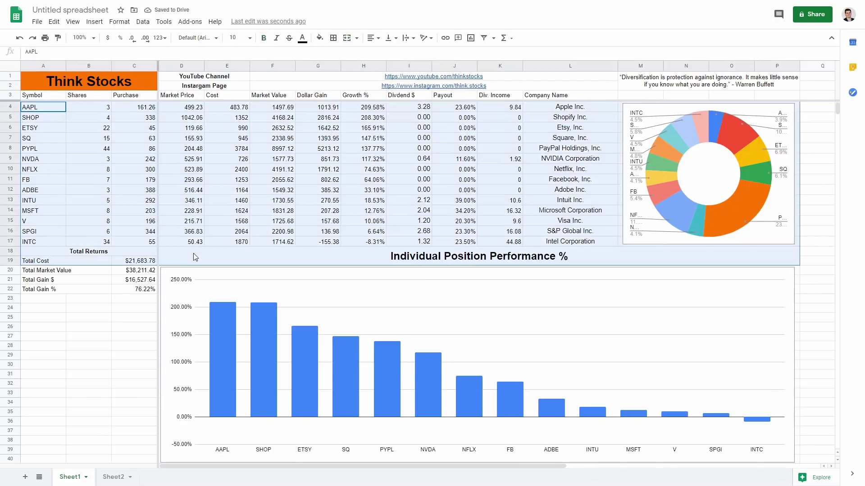
click(120, 82)
key(ctrl+z)
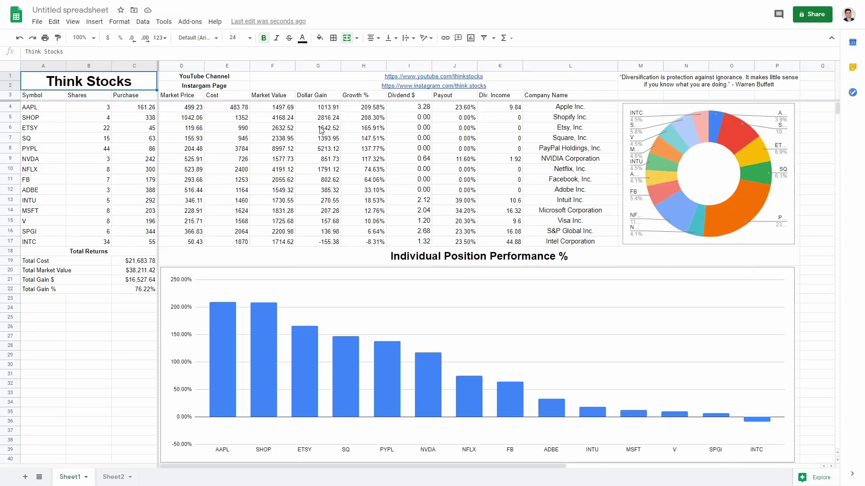
drag(321, 112, 376, 112)
click(366, 138)
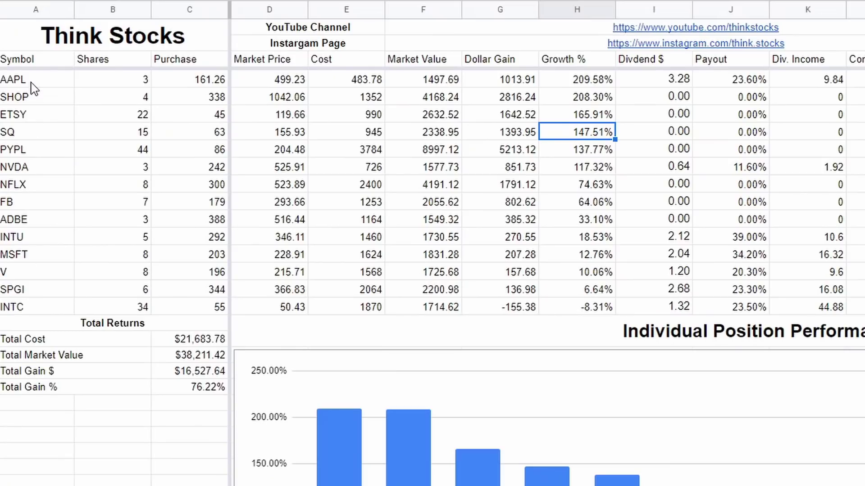
drag(29, 81, 189, 484)
click(45, 484)
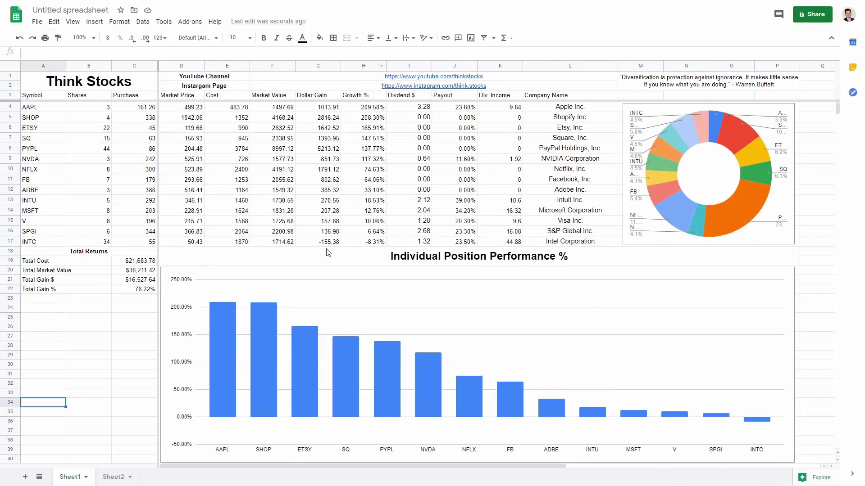
Add a conditional formatting rule to cell G4 that gives values greater than 0 the default green fill.
click(323, 111)
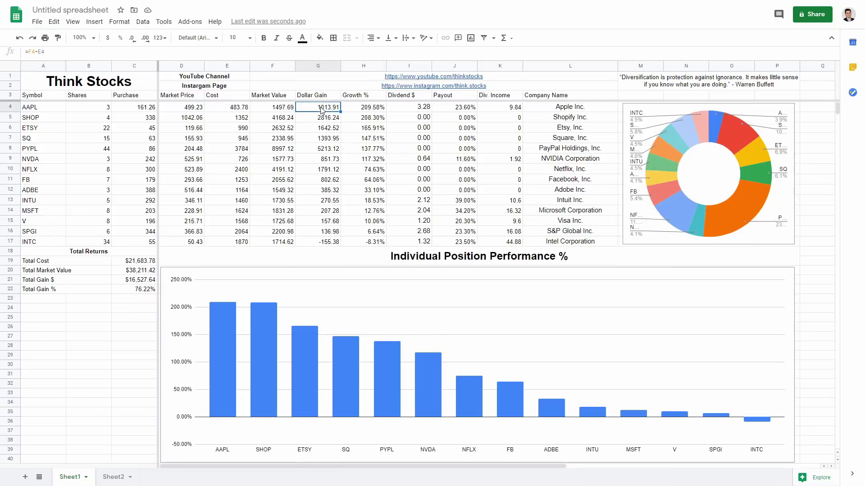
right_click(323, 110)
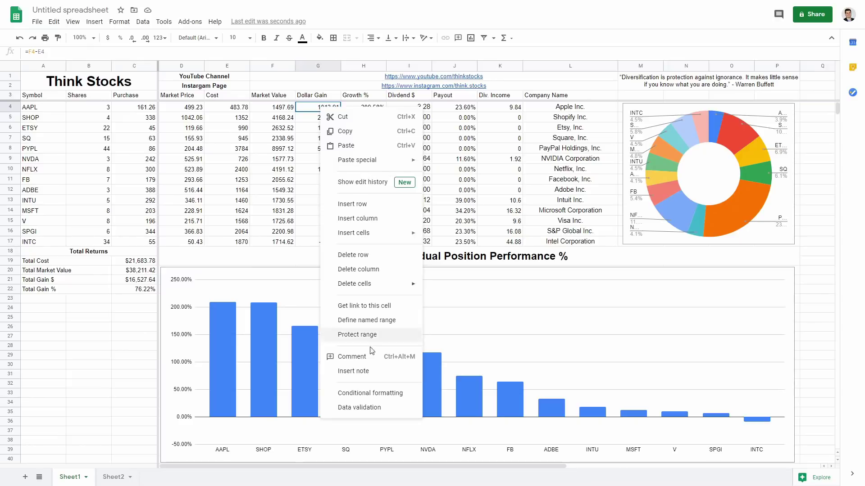
click(386, 393)
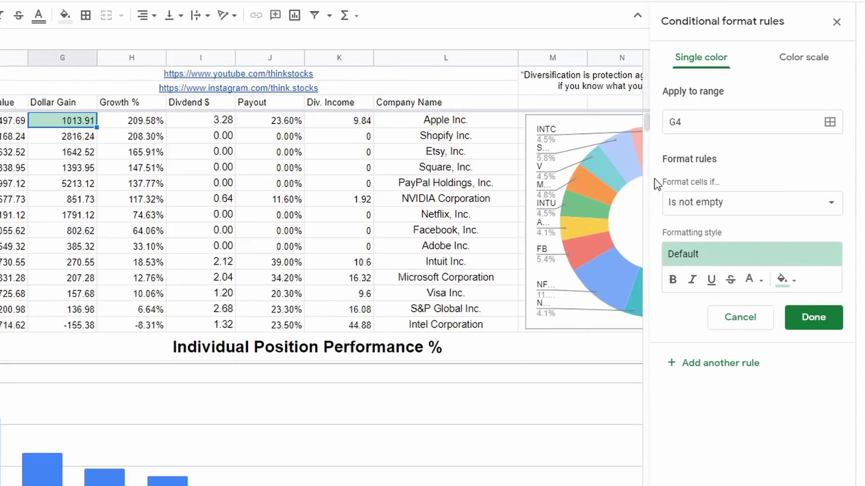
click(748, 211)
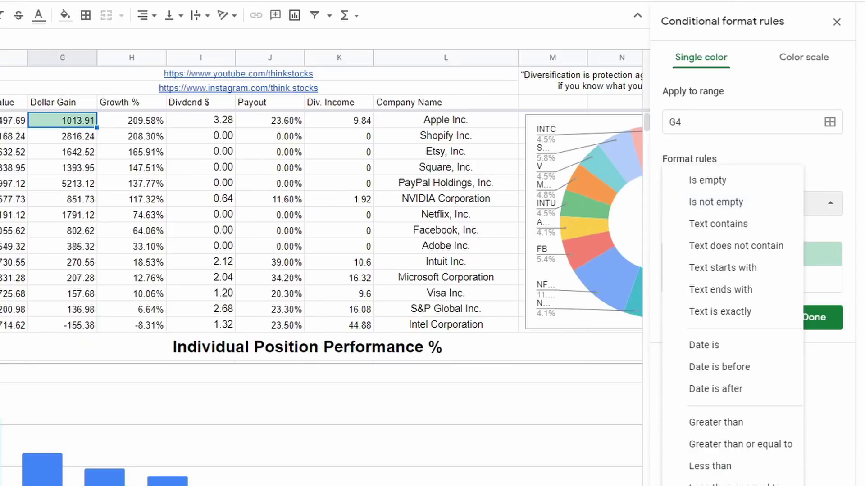
click(675, 425)
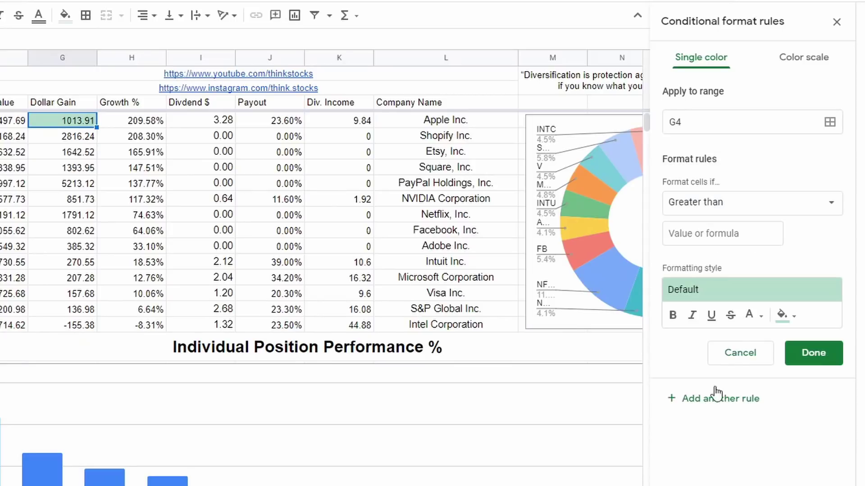
click(698, 233)
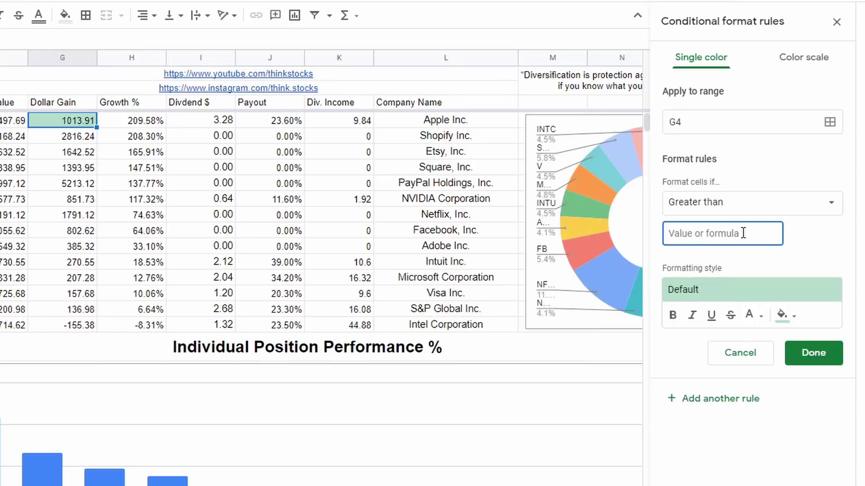
text(0)
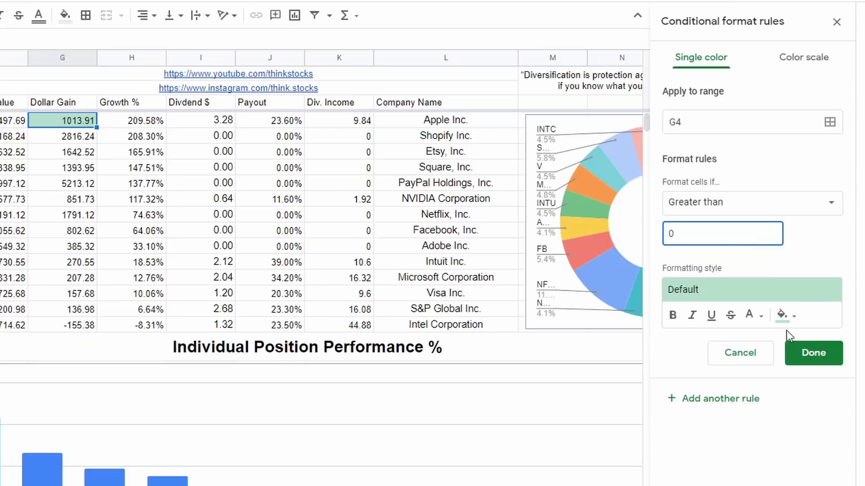
click(808, 361)
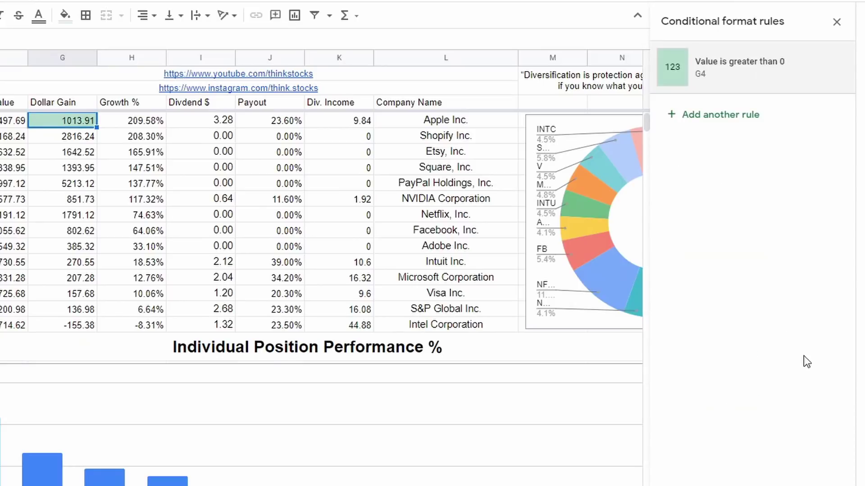
Add a second conditional formatting rule to G4 that fills the cell light red when its value is less than 0.
click(716, 116)
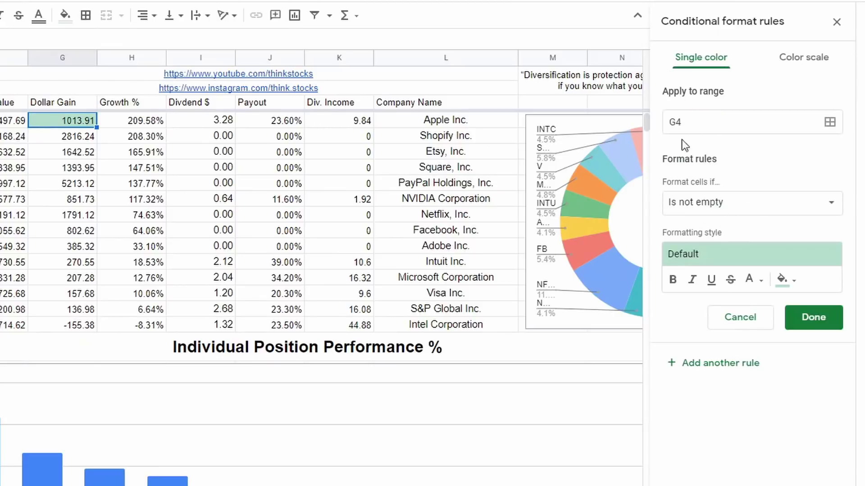
click(736, 212)
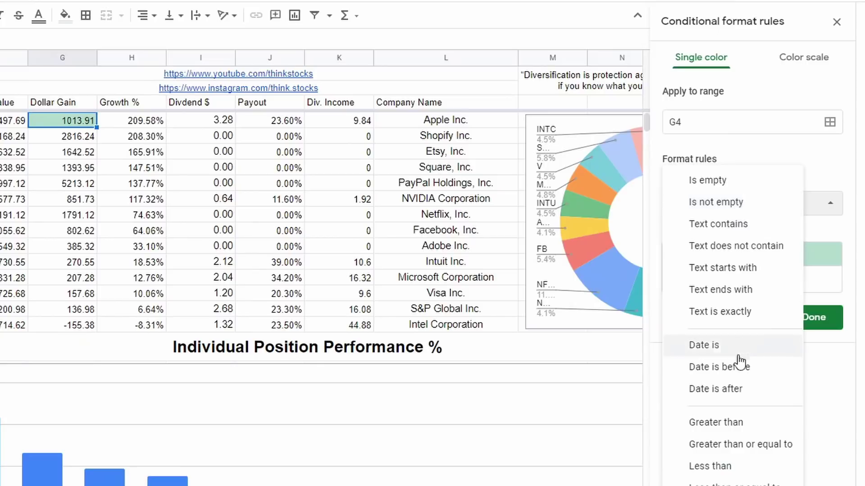
click(751, 467)
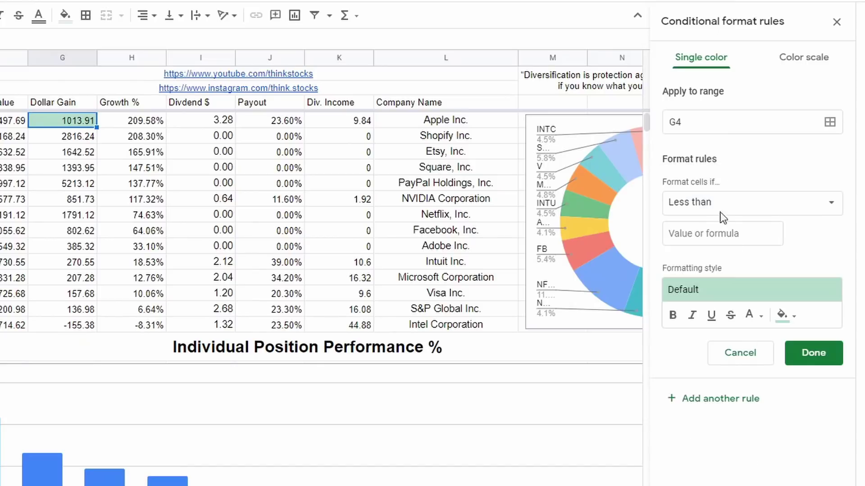
click(720, 230)
text(0)
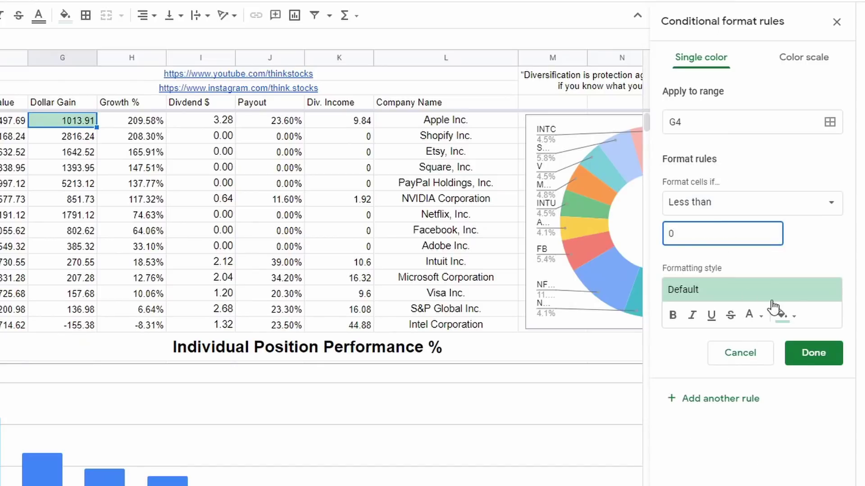
click(789, 317)
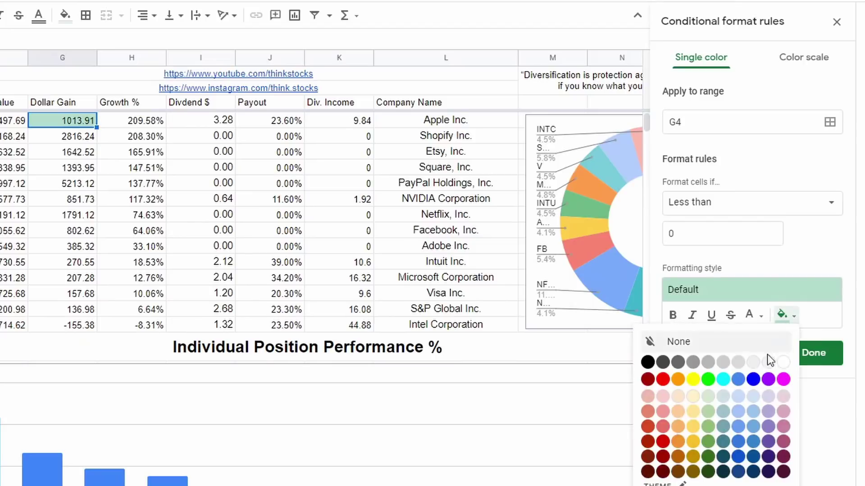
click(662, 402)
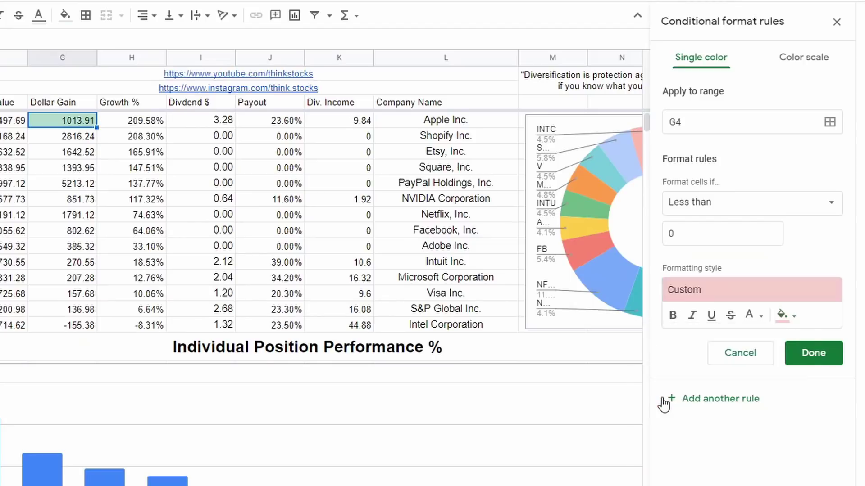
click(830, 359)
Fill G4 down through G17 so both conditional formatting rules cover the Dollar Gain column.
drag(96, 127, 93, 331)
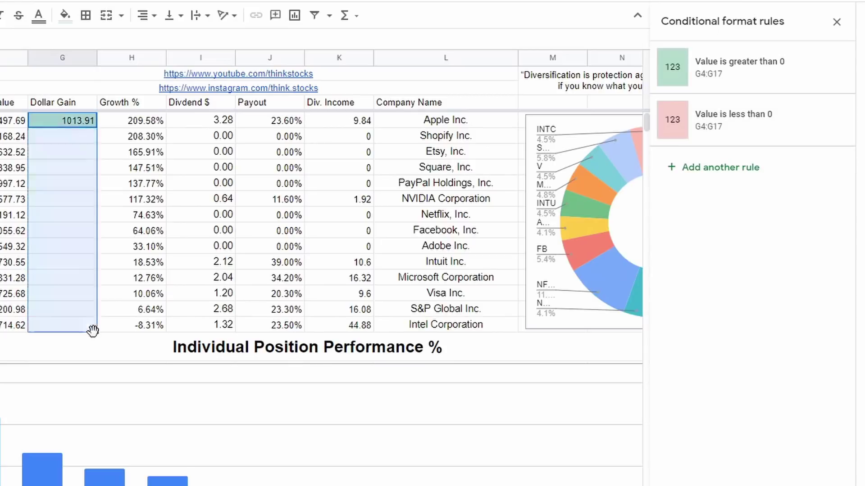
click(78, 298)
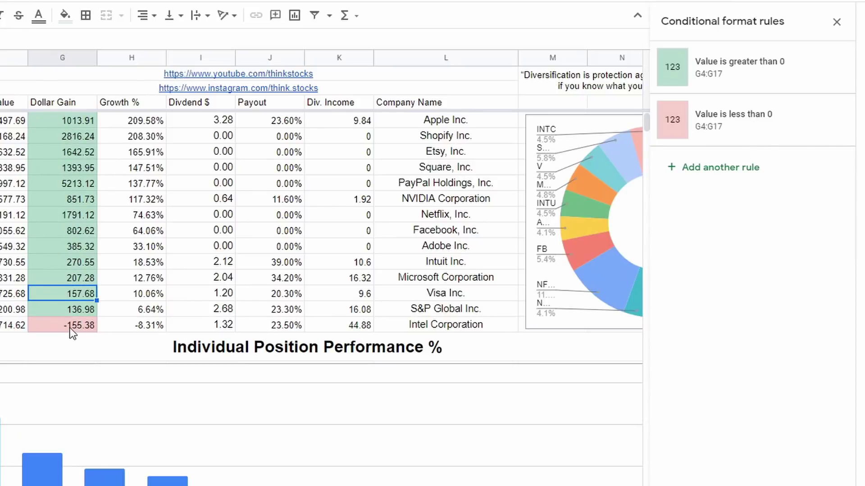
Try to extend G4 with its formatting across into H4 and undo the fill.
click(82, 122)
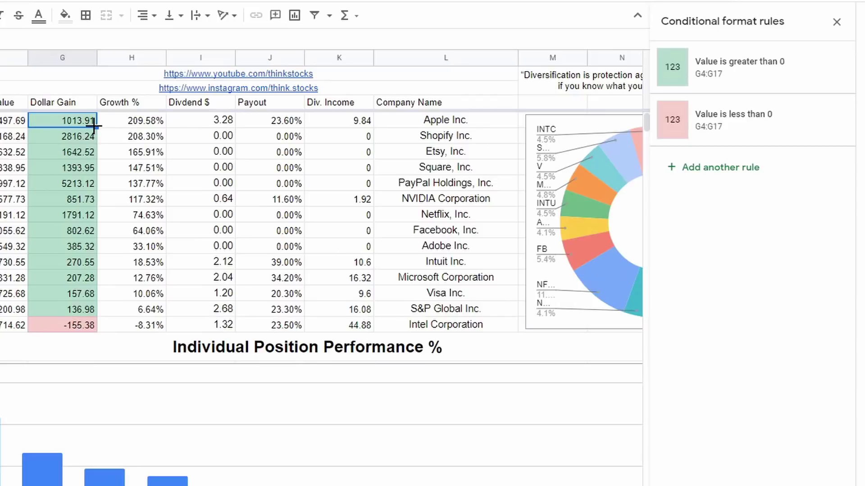
drag(93, 126, 146, 119)
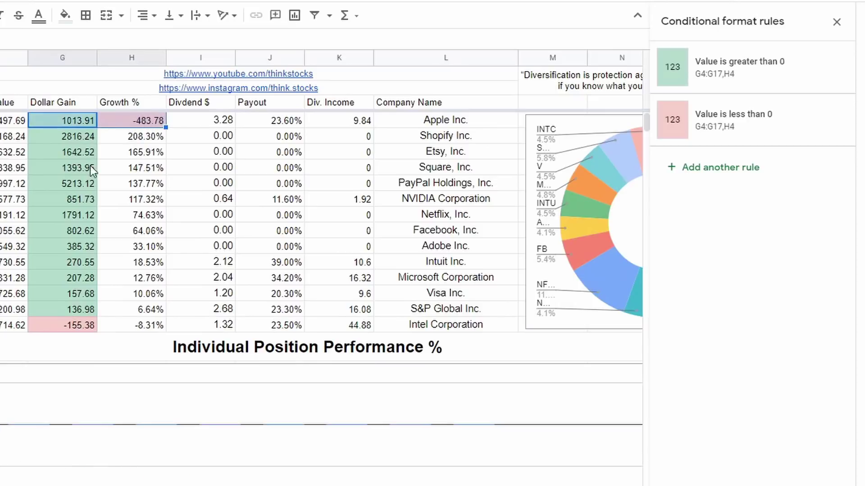
key(ctrl+z)
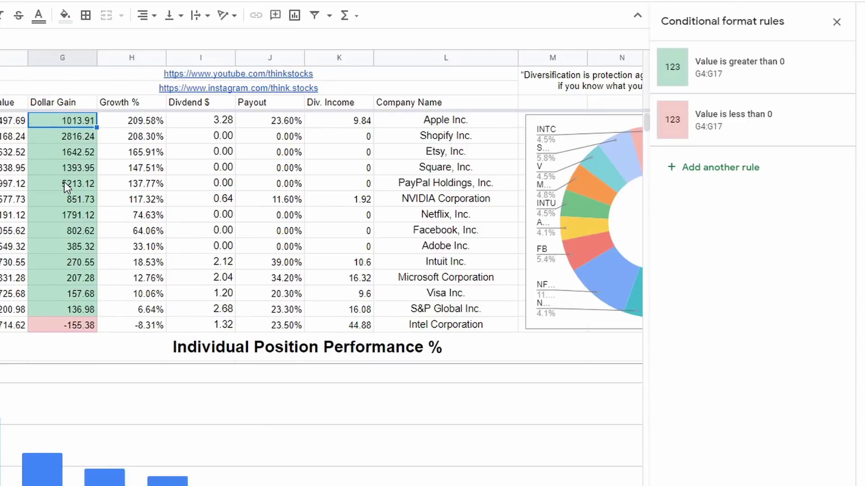
click(131, 216)
Add a conditional formatting rule to cell H4 that gives values greater than 0 the default green fill.
click(140, 122)
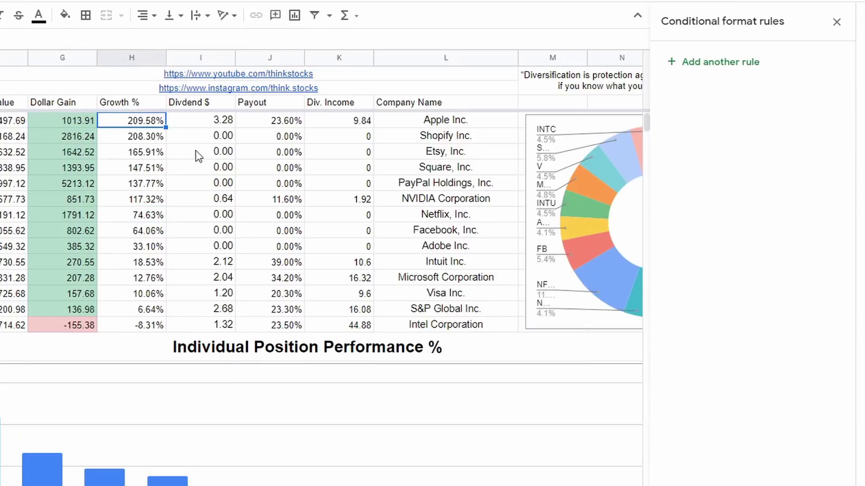
click(710, 61)
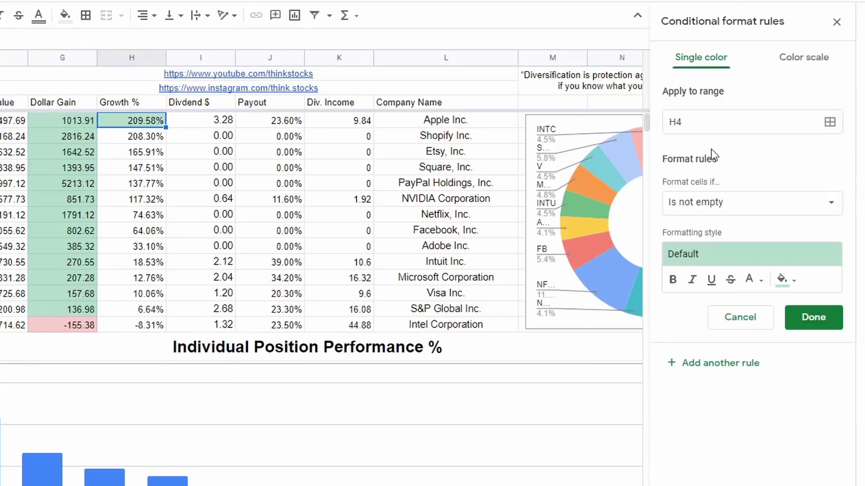
click(735, 209)
click(739, 424)
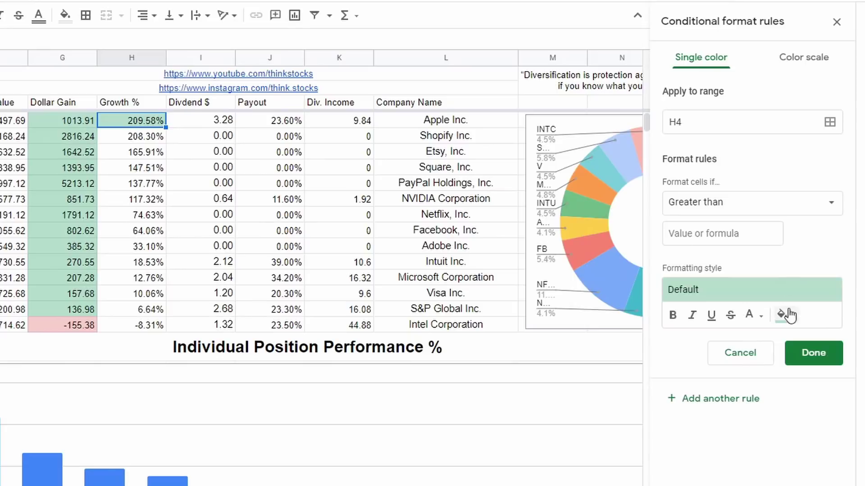
click(710, 228)
text(0)
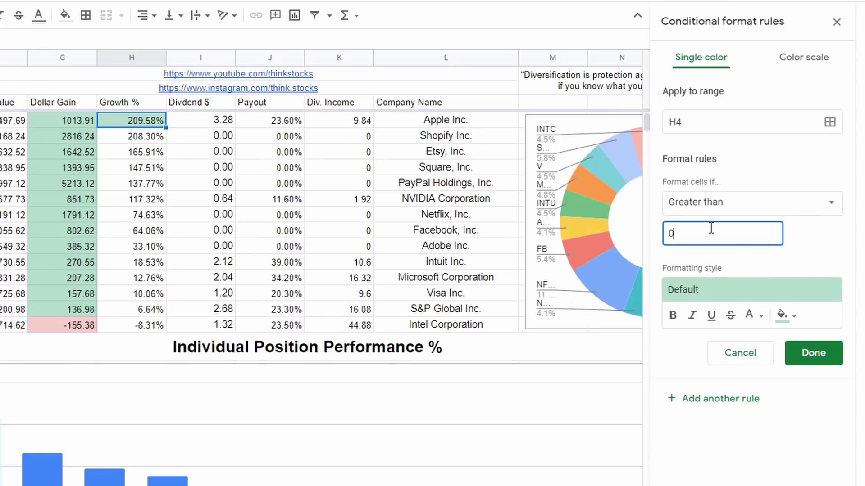
click(810, 352)
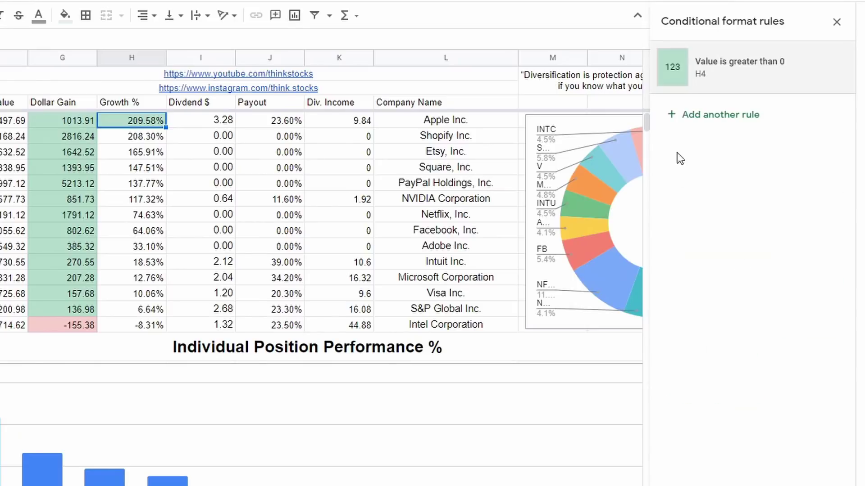
Start another conditional formatting rule on H4 with the condition less than 0.
click(696, 114)
click(723, 201)
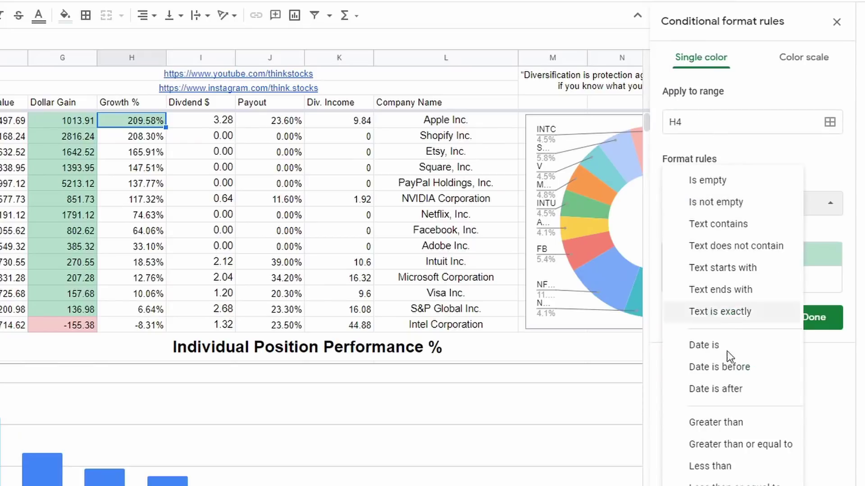
click(704, 466)
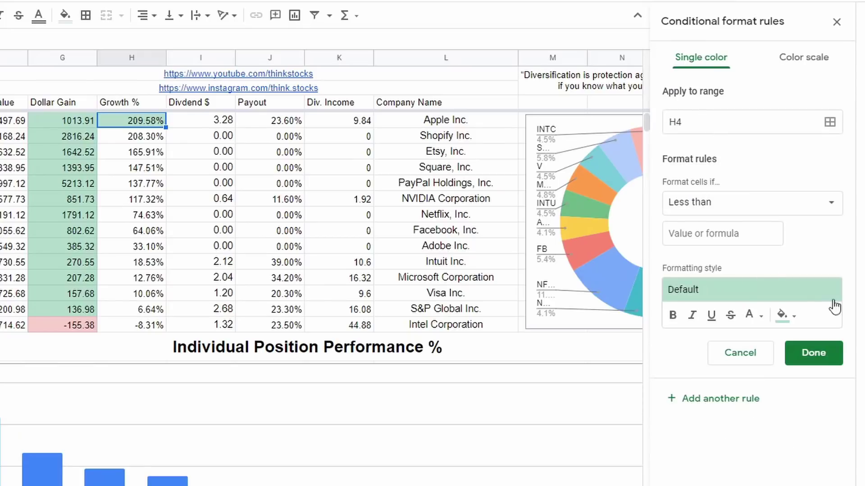
click(719, 233)
text(0)
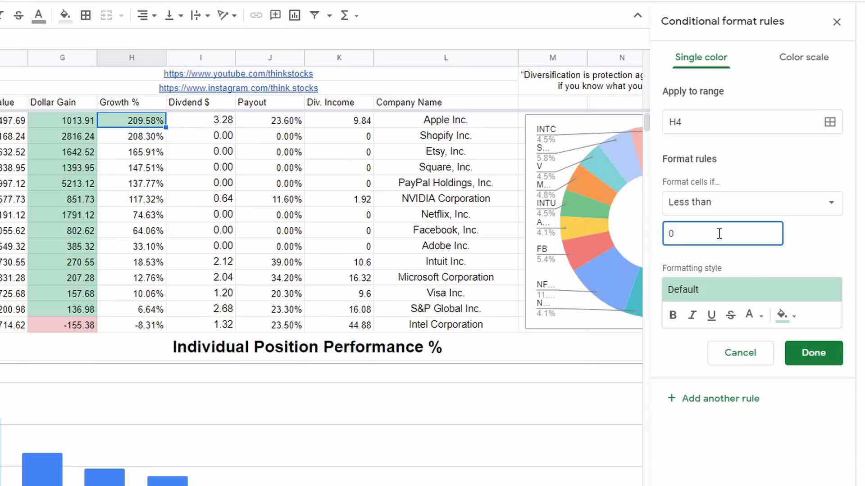
Try a light red text colour for H4's less-than-0 rule and set the text back to black.
click(784, 315)
click(752, 315)
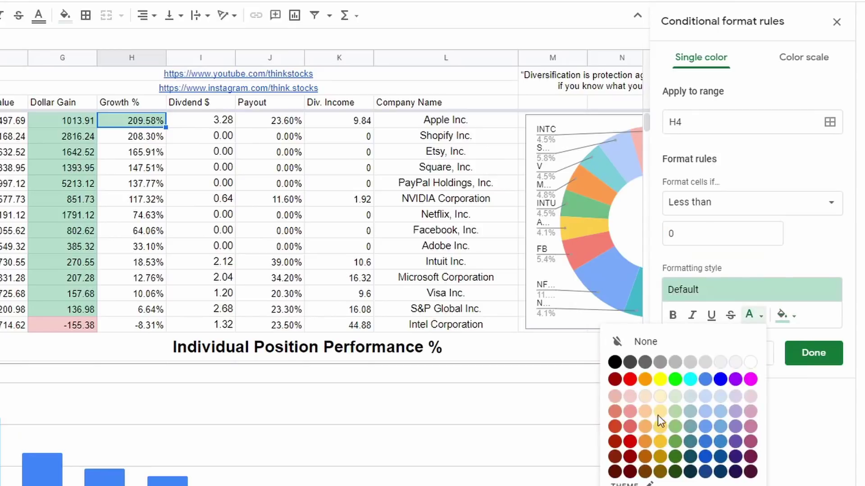
click(631, 397)
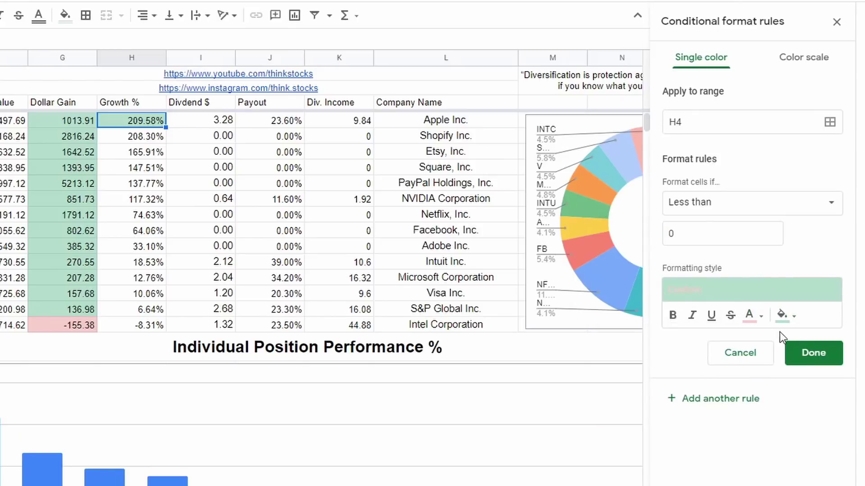
click(753, 316)
click(614, 363)
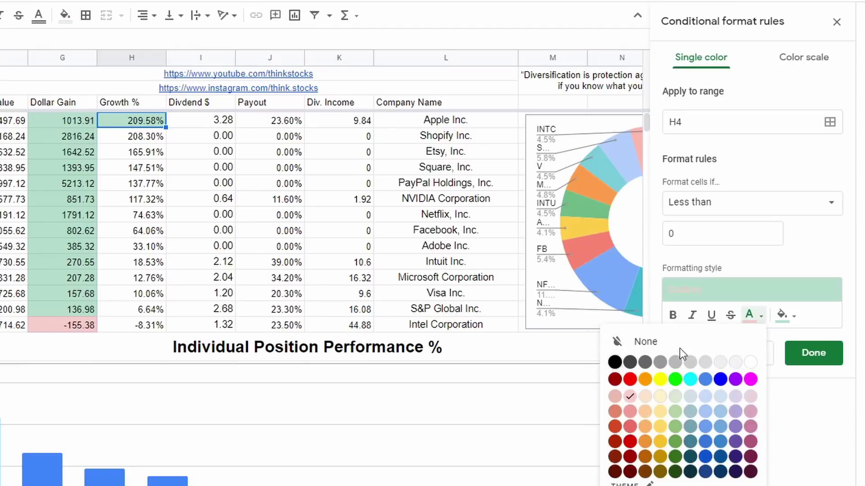
Set the fill colour of H4's less-than-0 rule to light red.
click(784, 316)
click(751, 316)
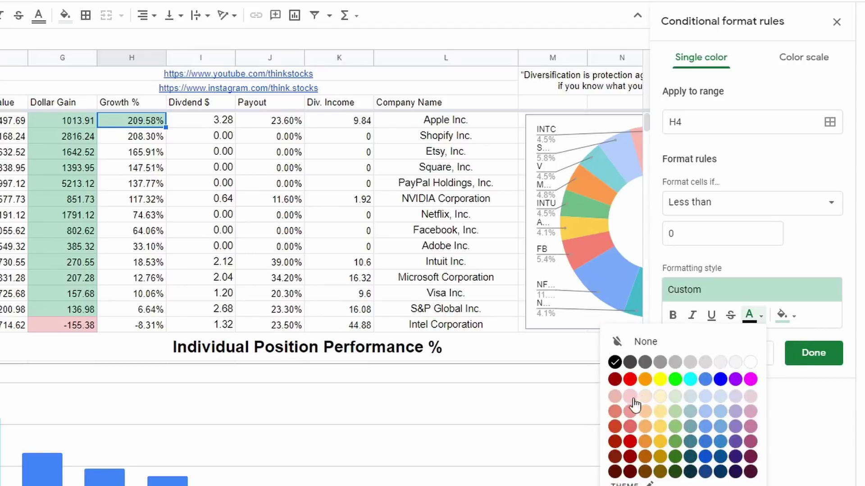
click(783, 316)
click(783, 315)
click(783, 316)
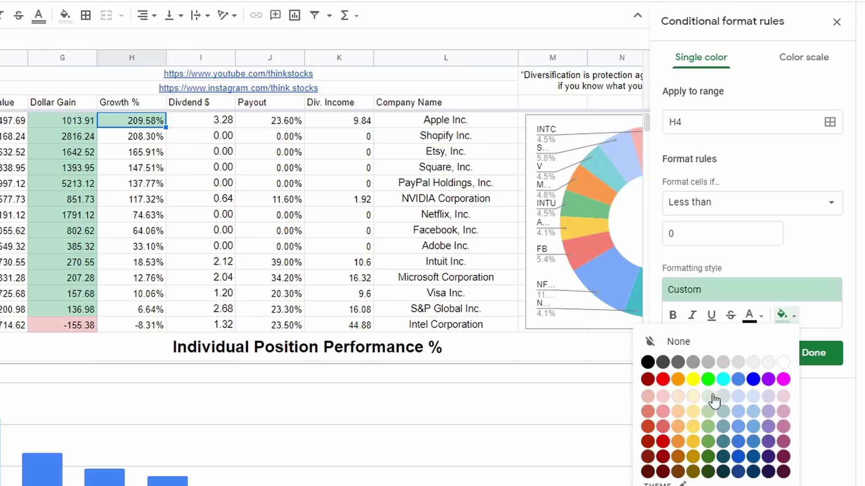
click(662, 398)
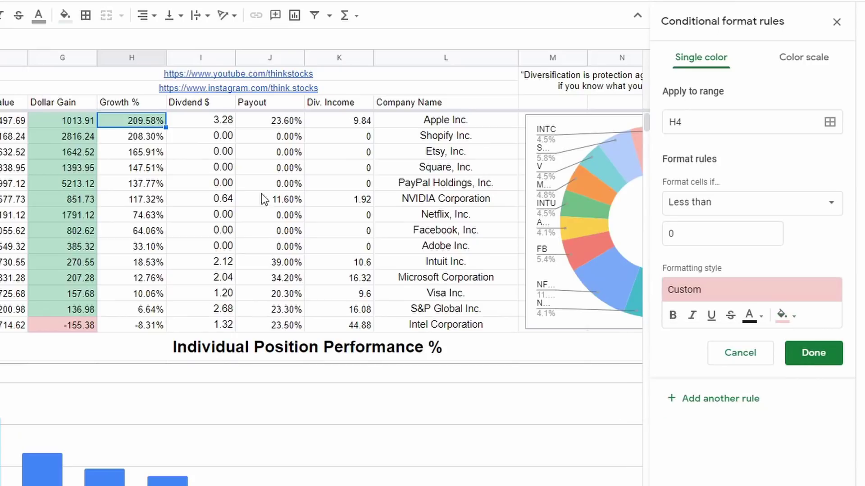
Extend H4's greater-than-0 and less-than-0 formatting down the Growth % column through H17.
shift+click(166, 324)
click(153, 246)
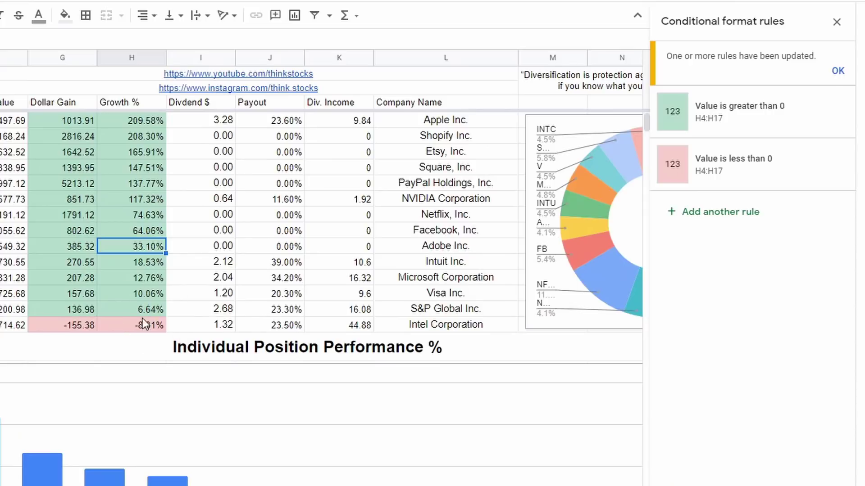
Add a conditional formatting rule to H4:H9 that fills values greater than 100% with dark green.
drag(135, 121, 144, 189)
drag(139, 126, 137, 199)
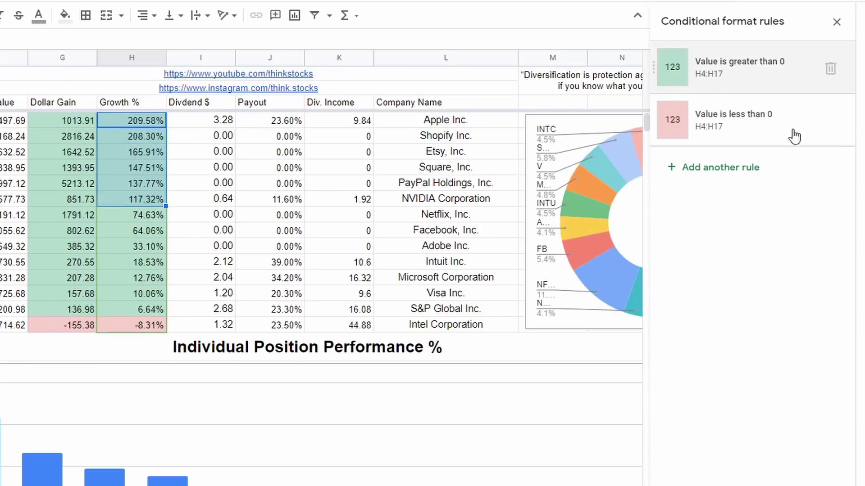
click(709, 177)
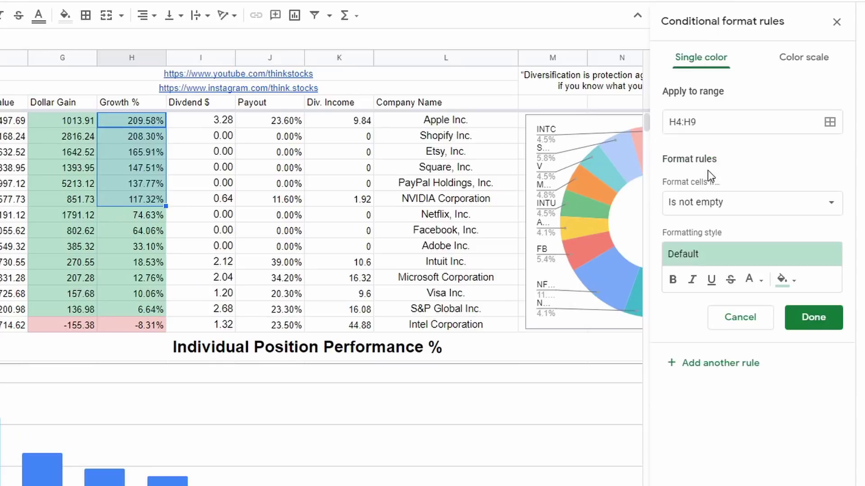
click(744, 206)
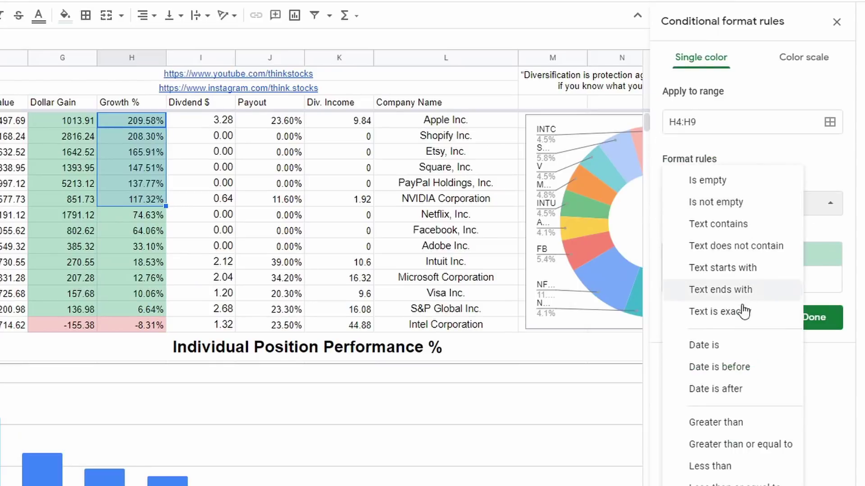
click(719, 422)
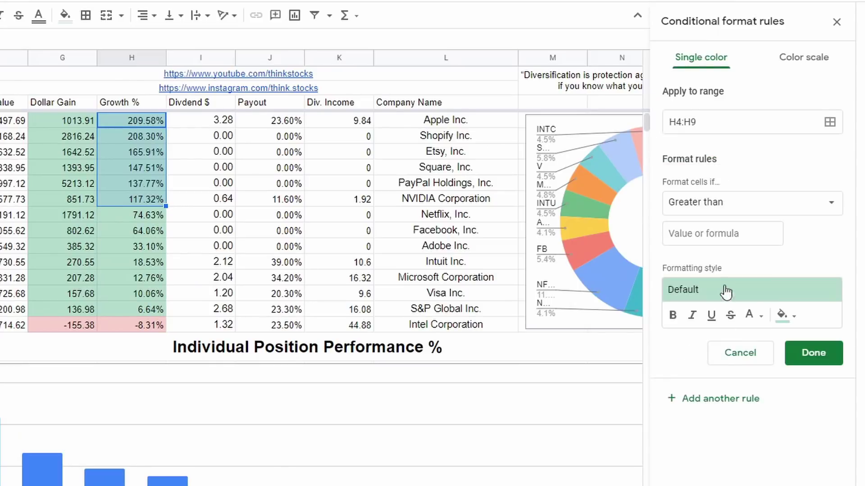
click(719, 235)
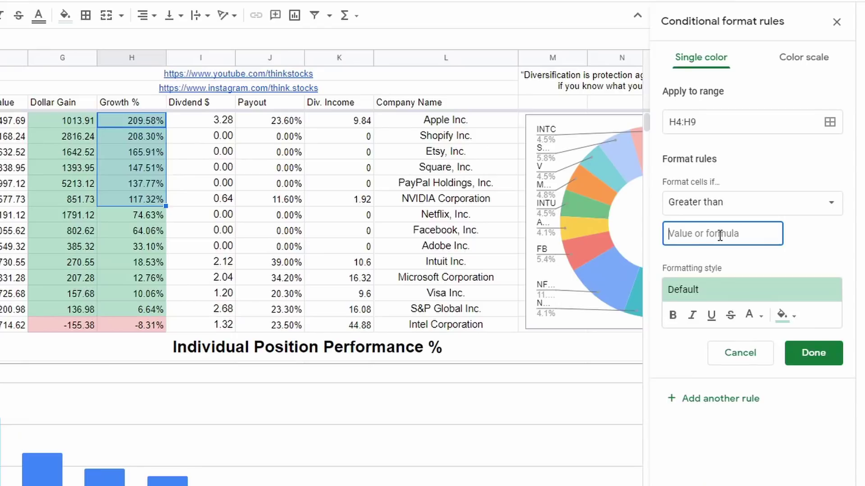
text(100)
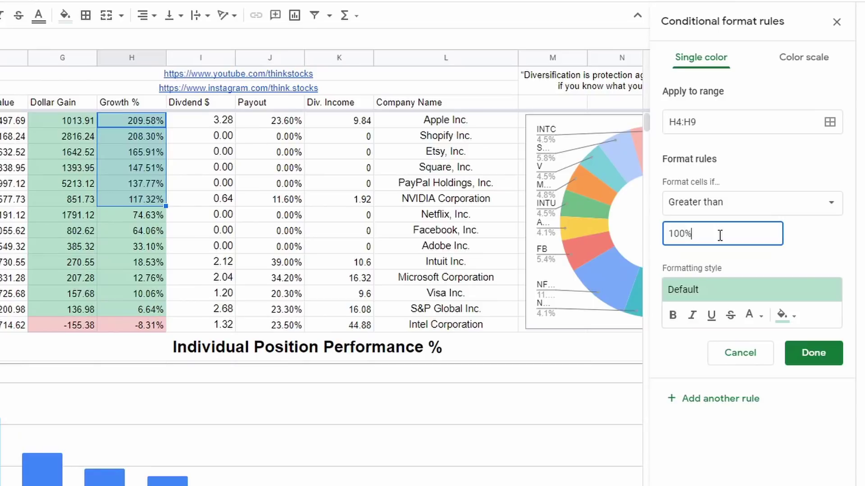
click(782, 315)
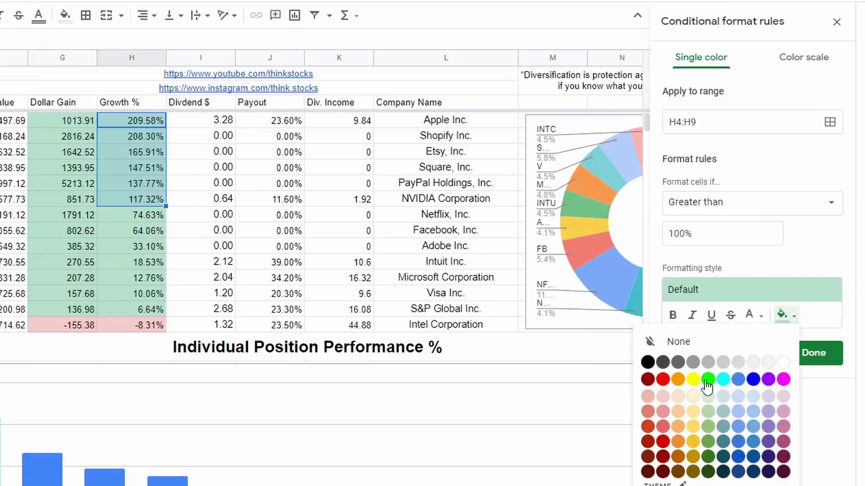
click(708, 456)
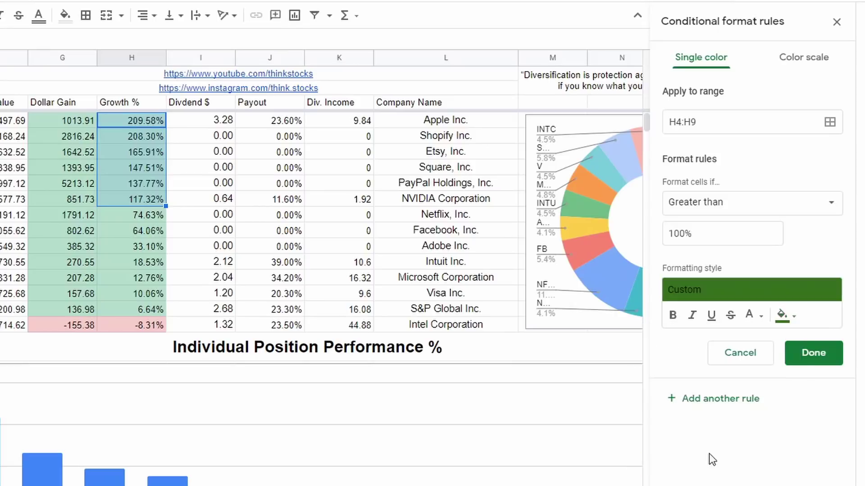
click(819, 362)
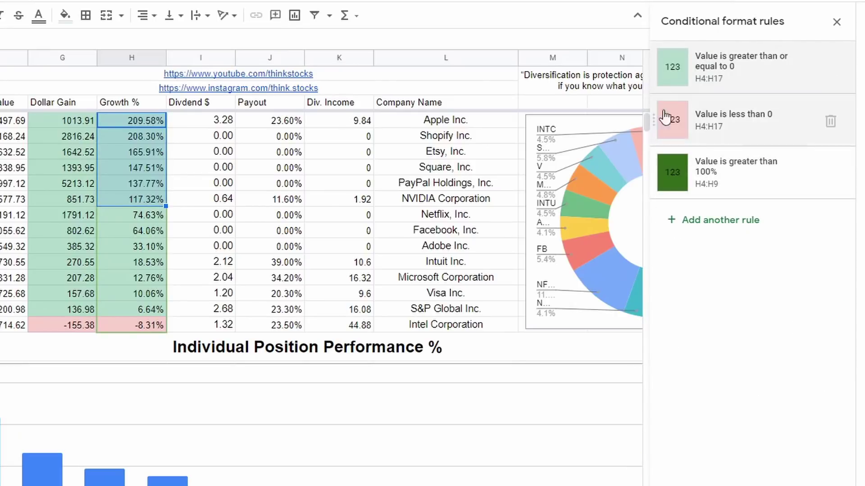
Move the Growth % greater-than-or-equal-to-0 rule below the less-than-0 and greater-than-100% rules, then check its settings.
drag(656, 68, 666, 174)
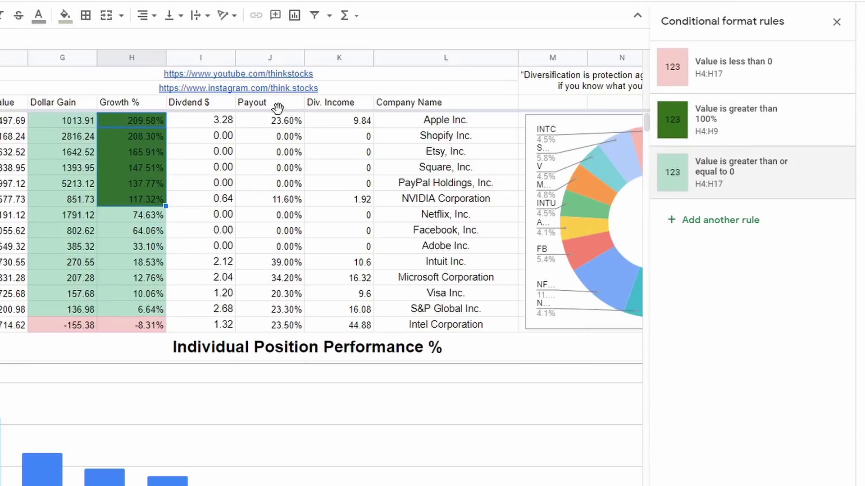
click(143, 215)
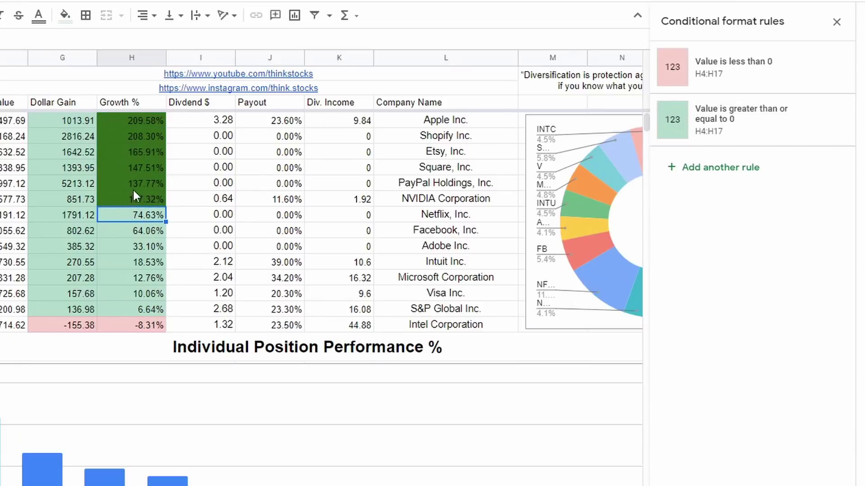
click(680, 120)
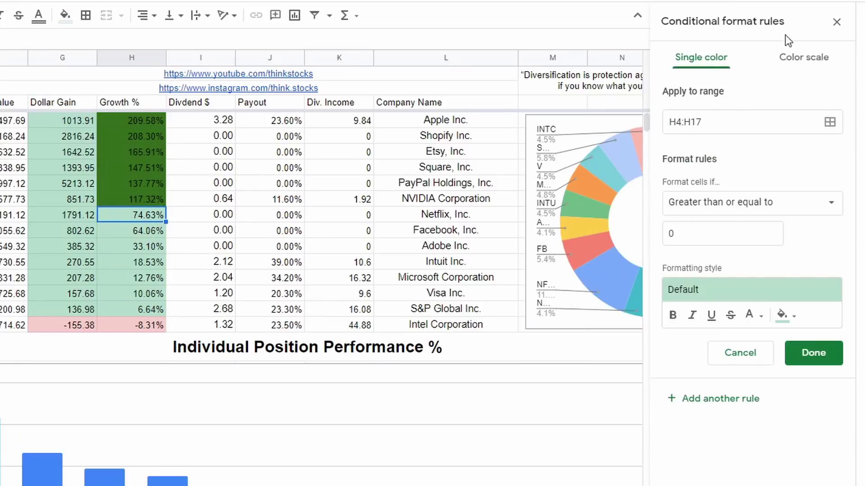
click(810, 353)
Extend the greater-than-100% rule to H4:H17 by filling H4 down the Growth % column.
click(141, 125)
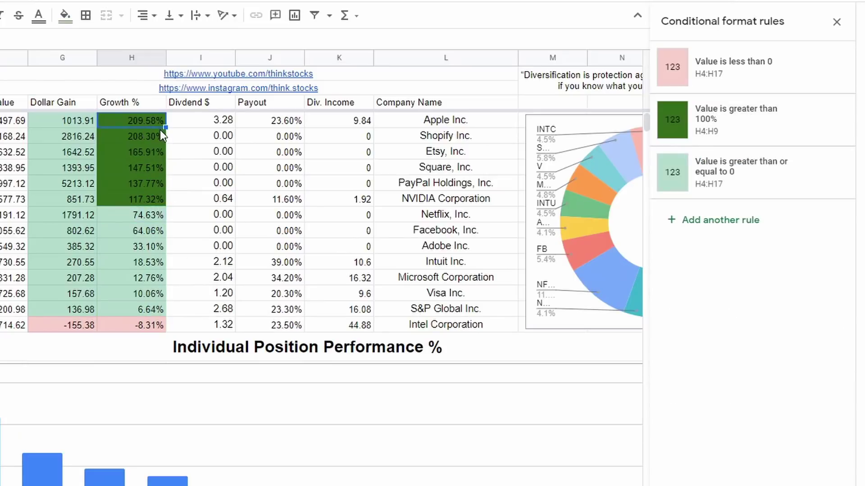
drag(165, 128, 170, 329)
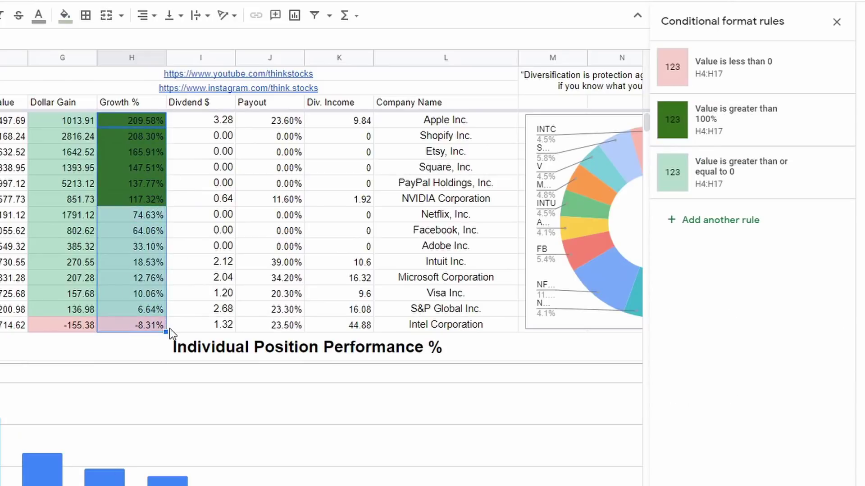
click(270, 230)
click(162, 215)
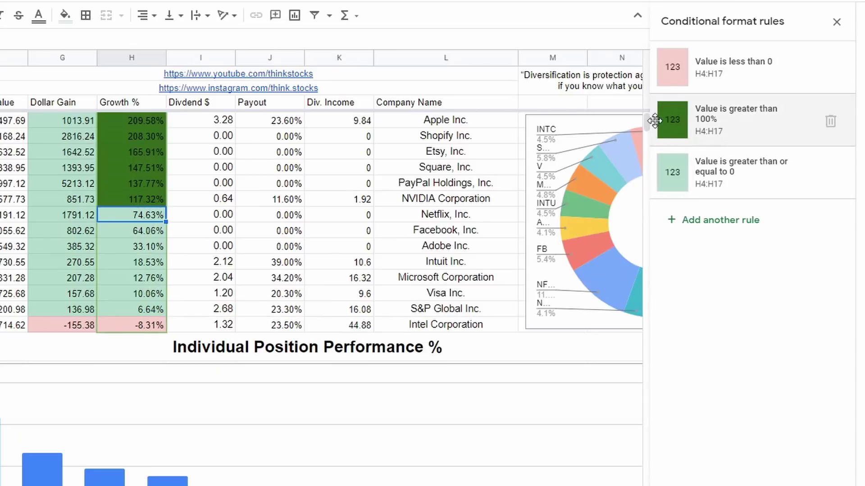
Try placing the greater-than-100% rule below the greater-than-or-equal-to-0 rule, then restore its order.
drag(653, 119, 653, 171)
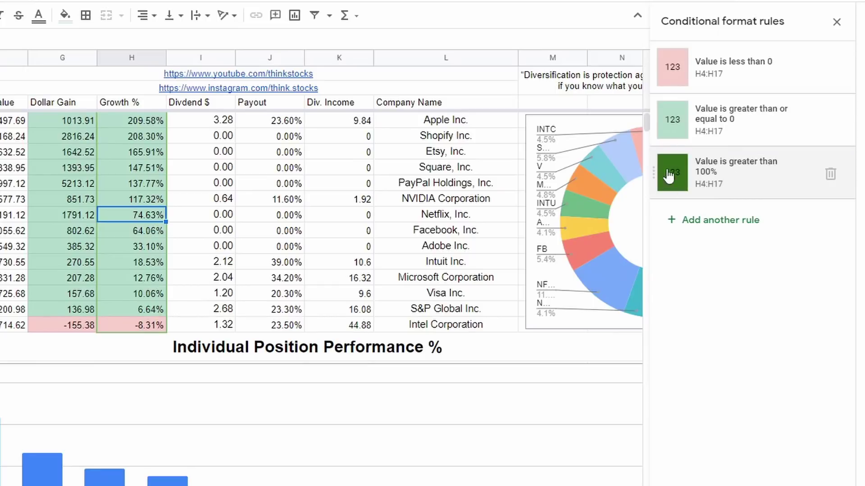
drag(653, 174, 655, 112)
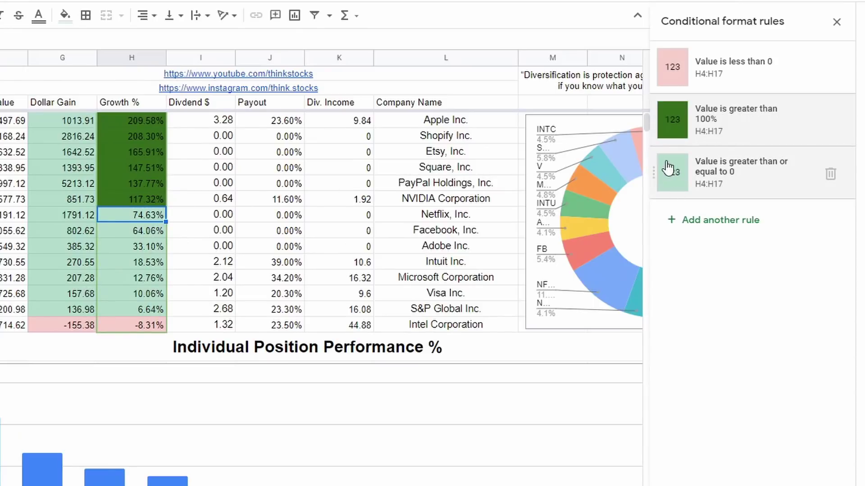
click(85, 276)
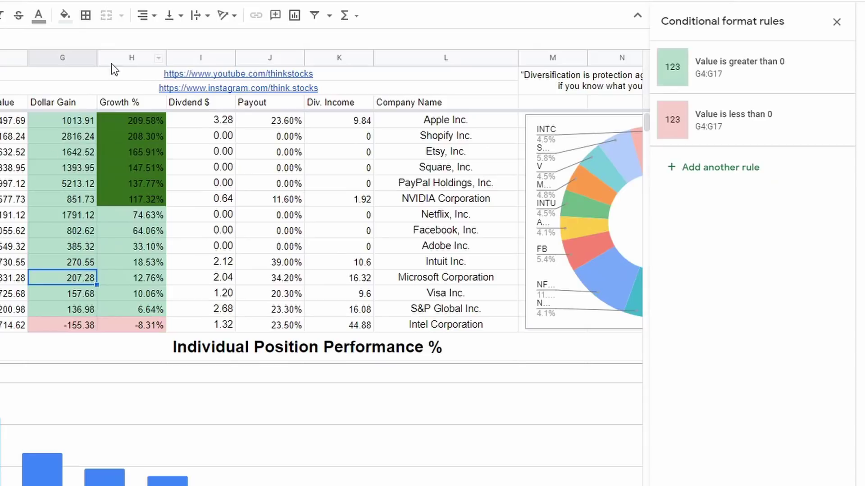
click(133, 246)
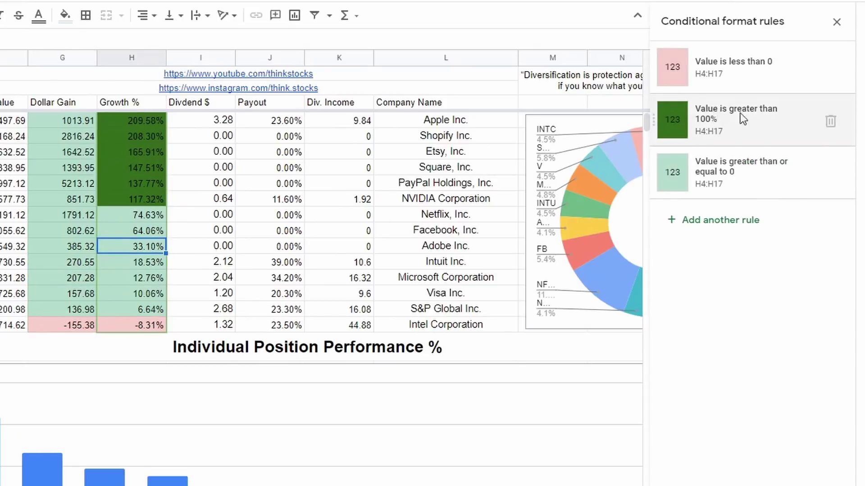
Check the greater-than-100% rule's settings and delete that rule from the Growth % column.
click(671, 120)
click(135, 167)
click(140, 117)
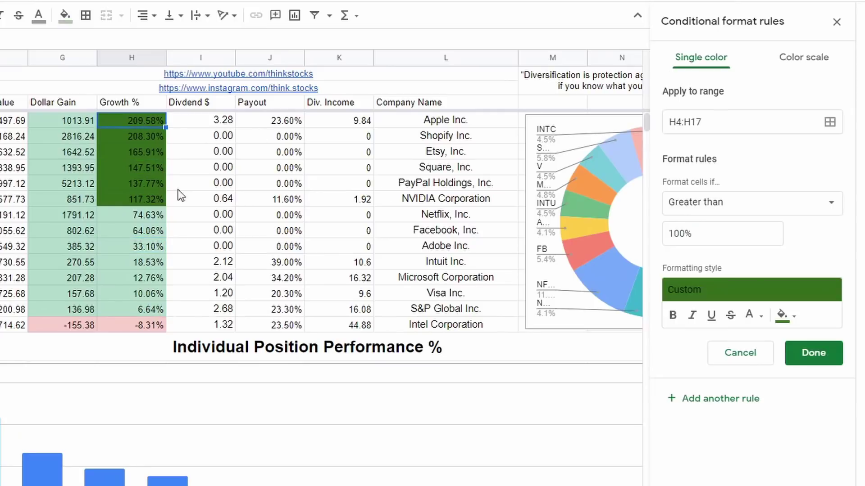
click(813, 353)
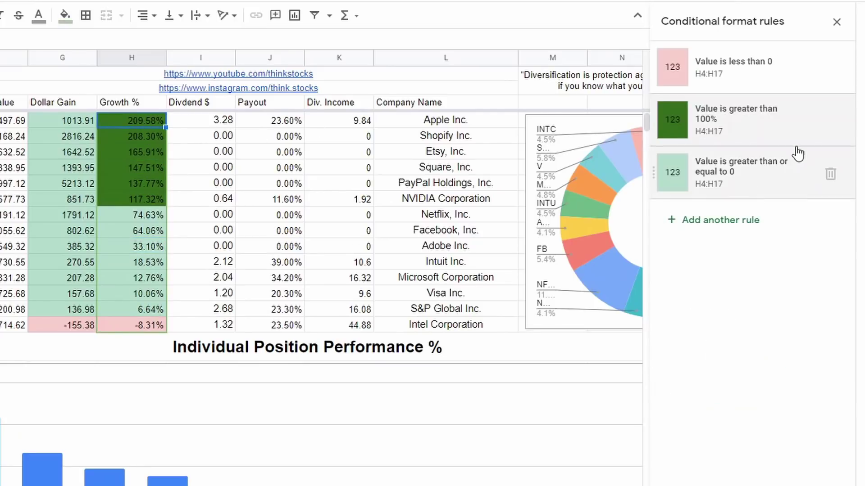
click(830, 121)
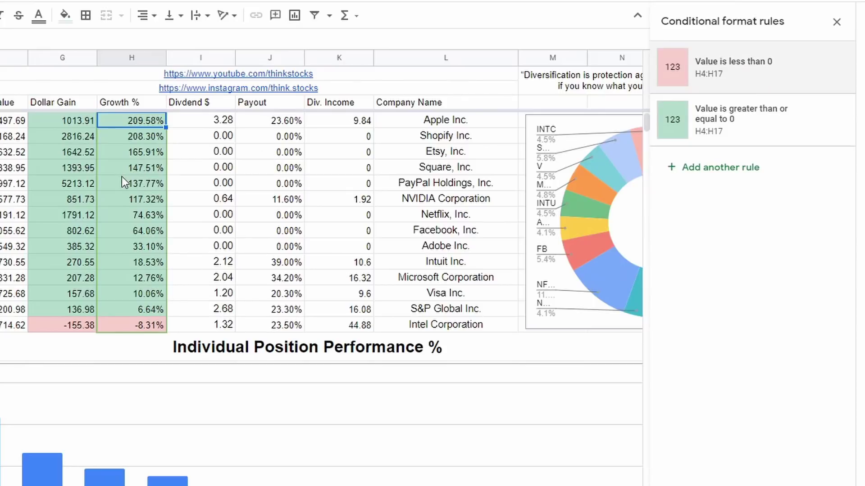
click(31, 174)
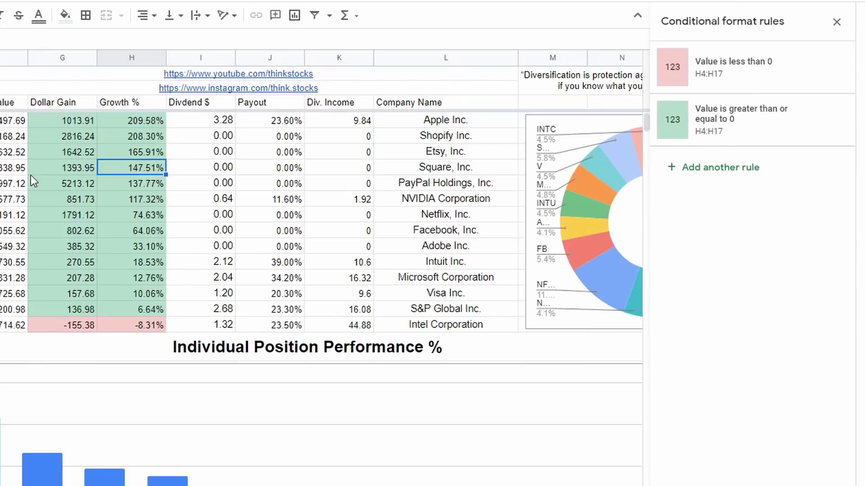
click(147, 138)
click(126, 204)
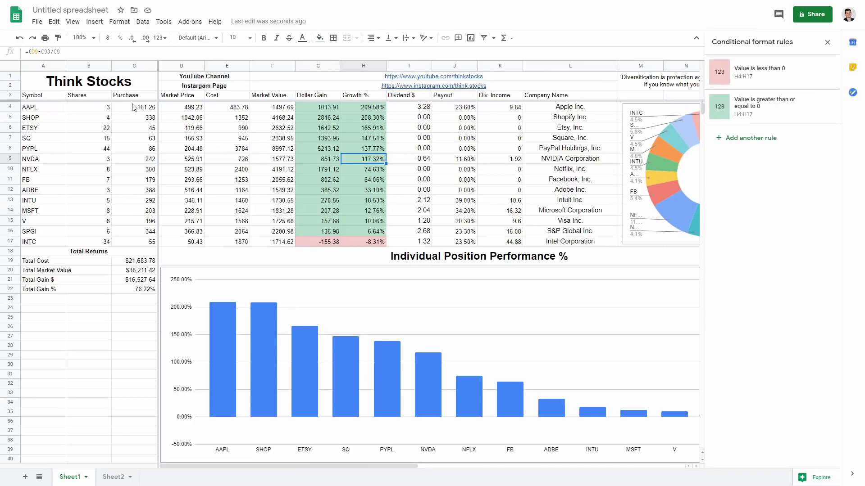
Set the purchase price of SQ to 160.
click(134, 108)
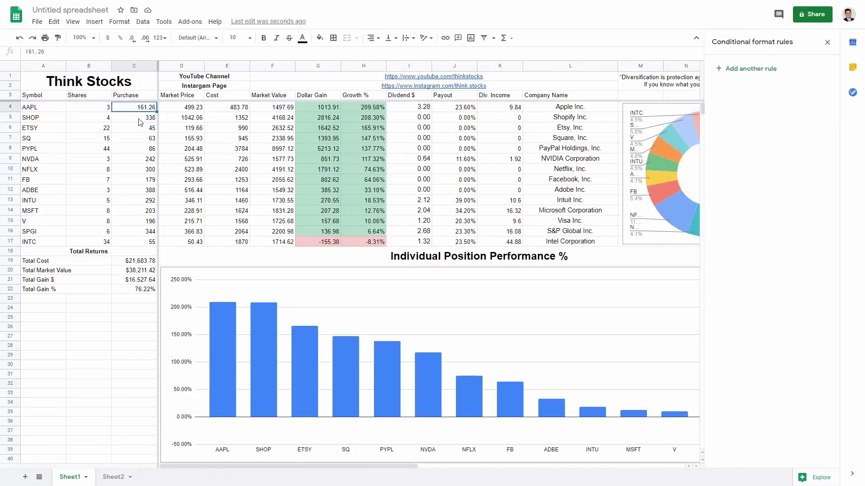
click(138, 139)
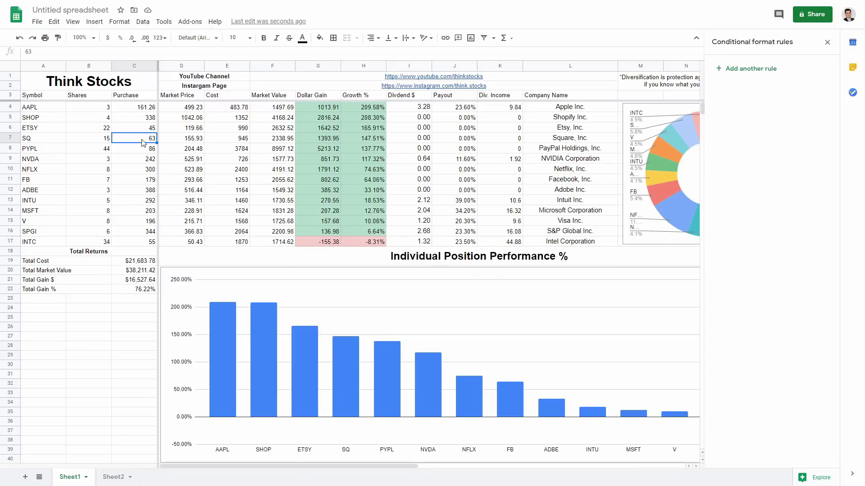
text(160)
key(Return)
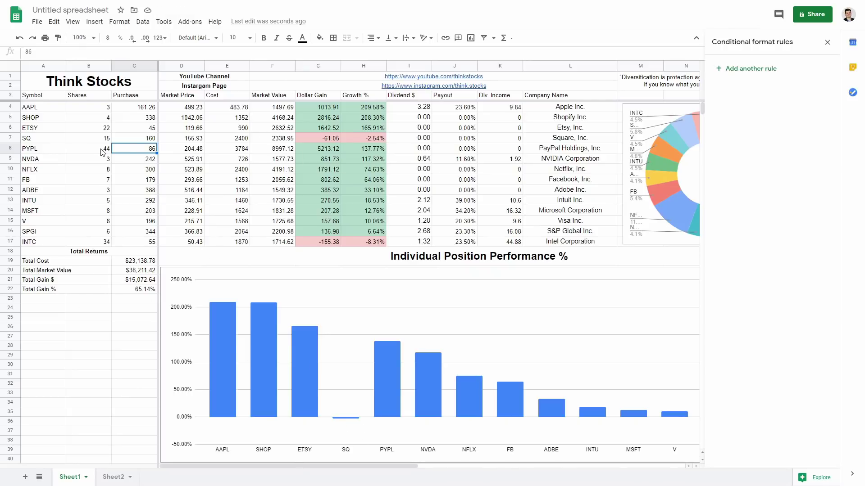
Set the purchase price of SQ to 16.
click(134, 141)
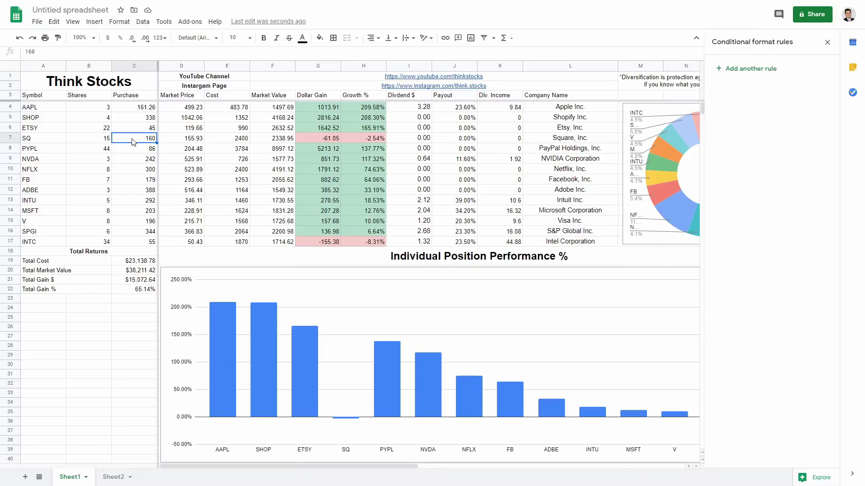
text(16)
key(Return)
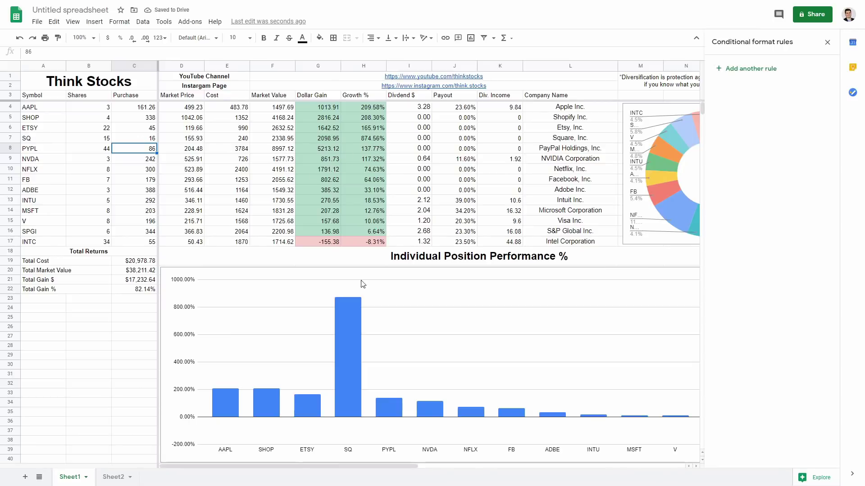
Set the number of SQ shares to 150.
drag(387, 466, 478, 474)
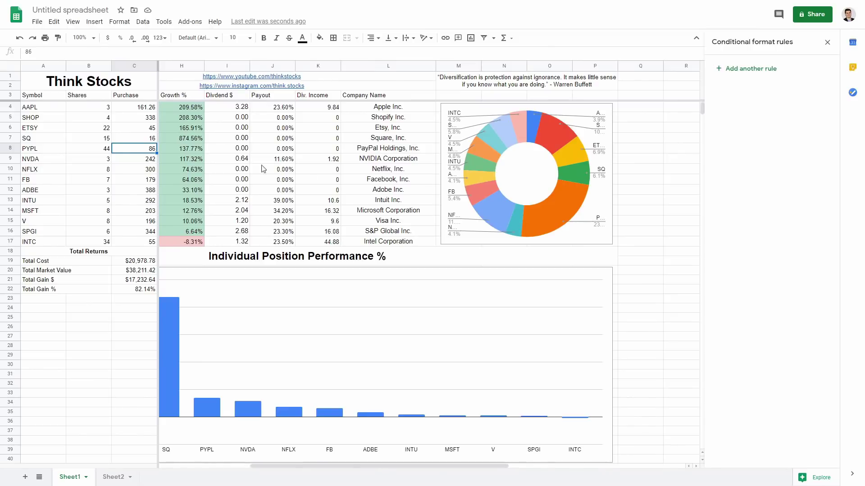
click(90, 139)
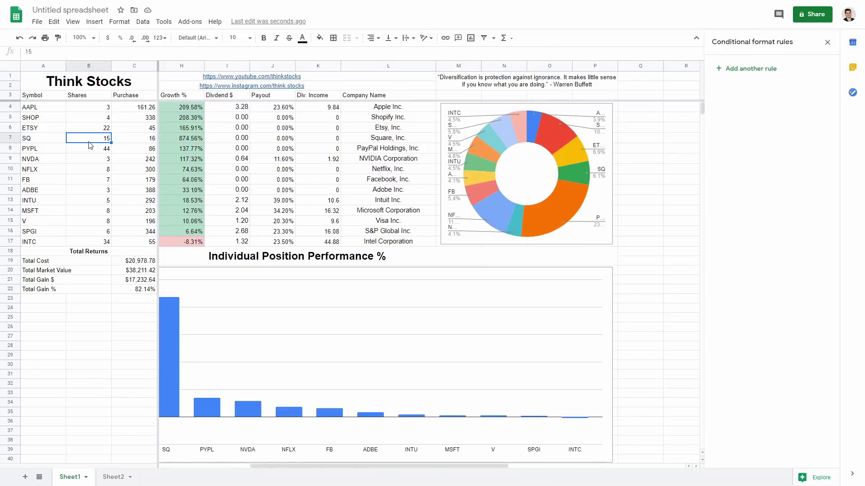
text(1)
key(Return)
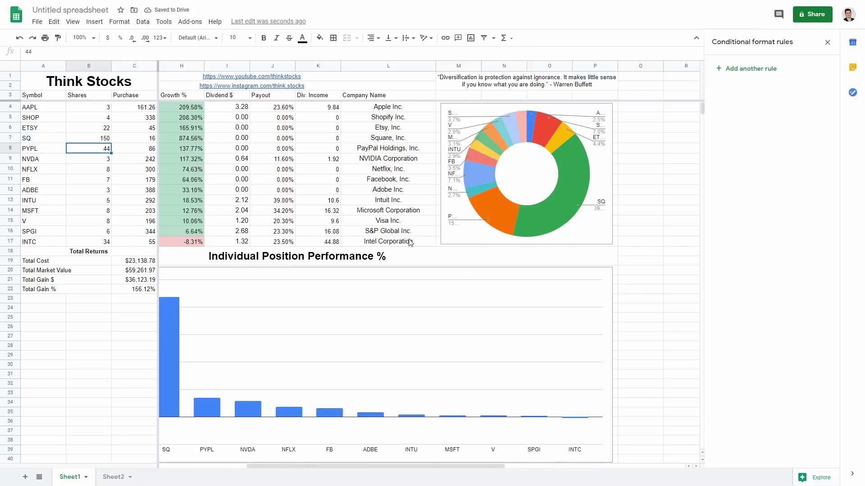
Set the number of SQ shares back to 15.
click(98, 139)
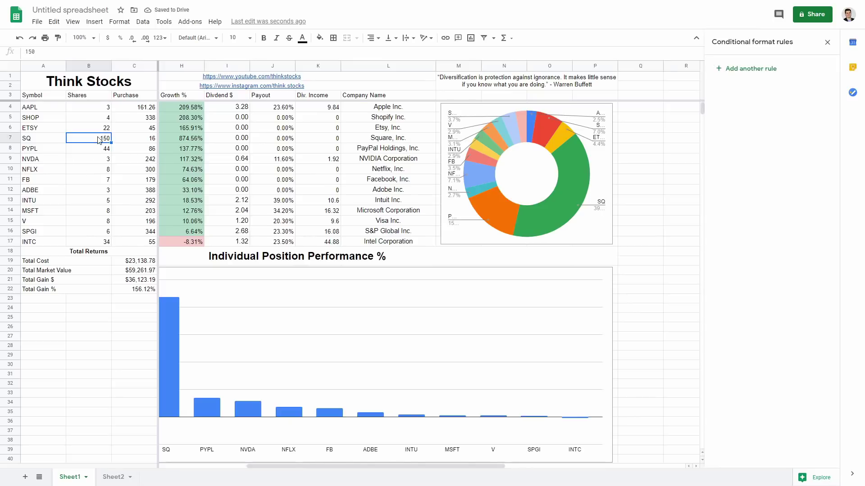
text(15)
key(Return)
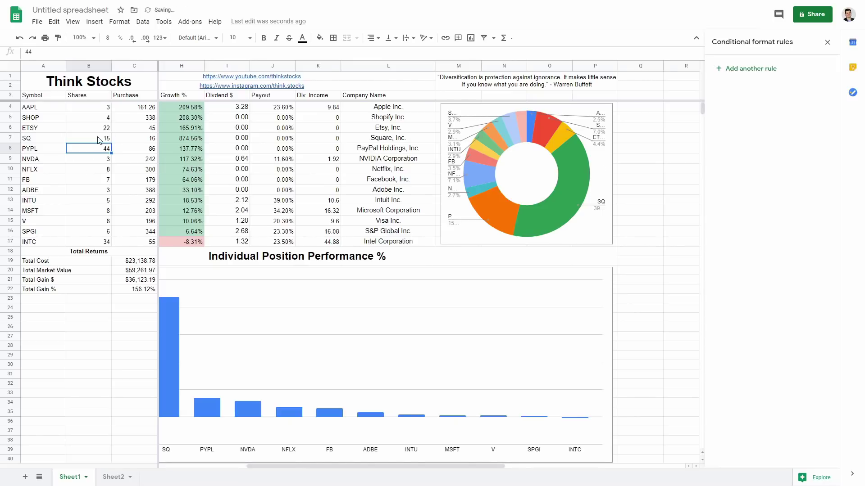
Set the purchase price of SQ to 63.66 and close the conditional format rules.
click(126, 140)
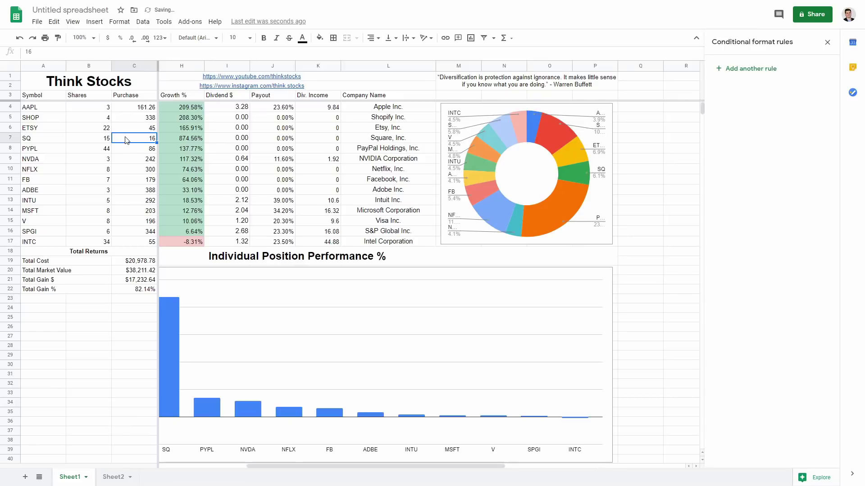
text(63.66)
key(Return)
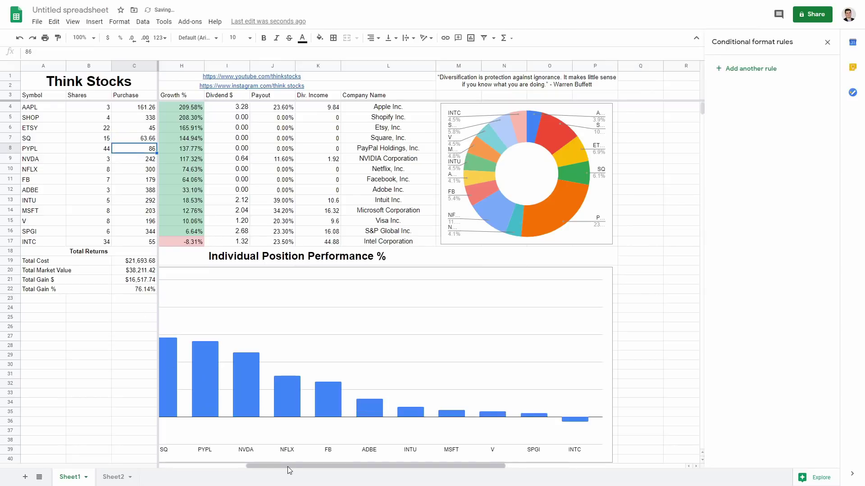
drag(287, 467, 201, 467)
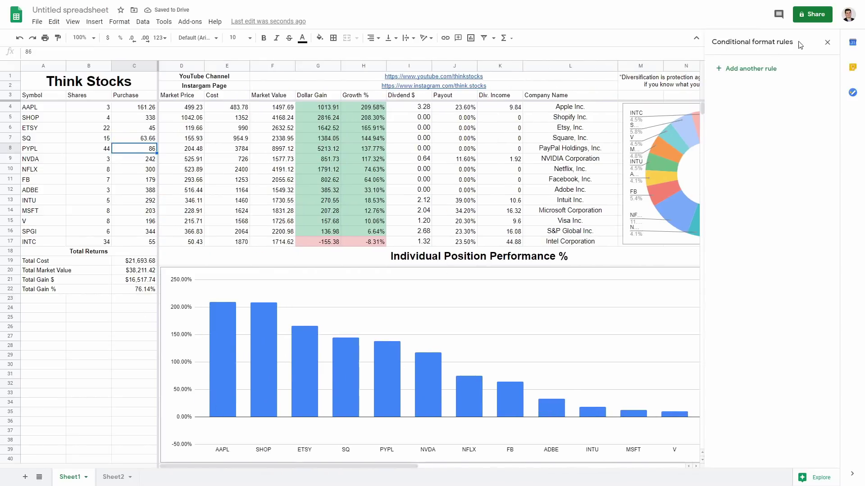
click(827, 43)
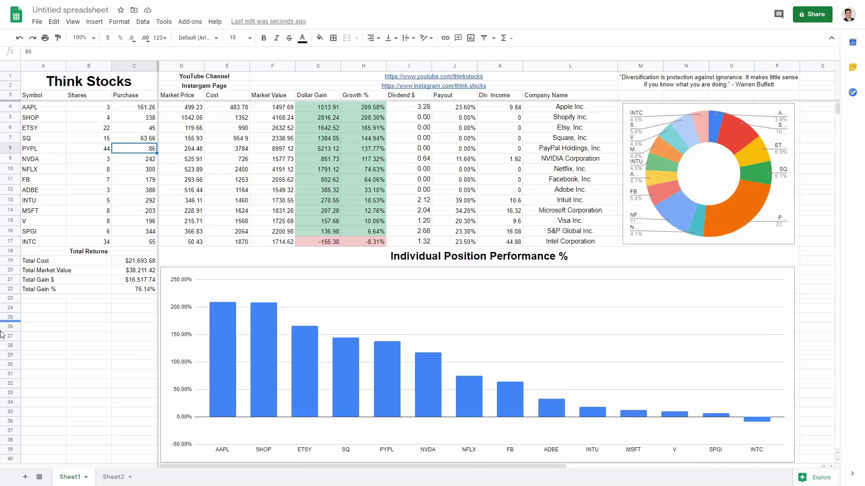
Merge cells A23:C24 directly below the Total Returns block.
drag(138, 345, 138, 364)
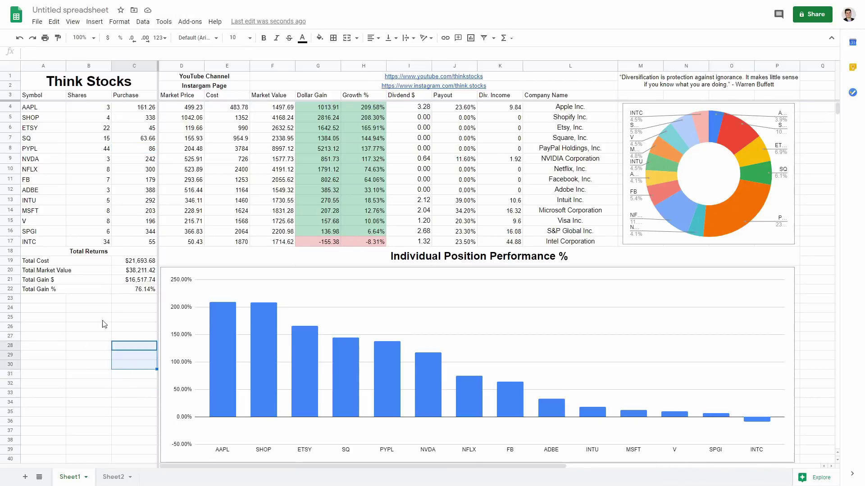
drag(40, 299, 140, 315)
click(356, 38)
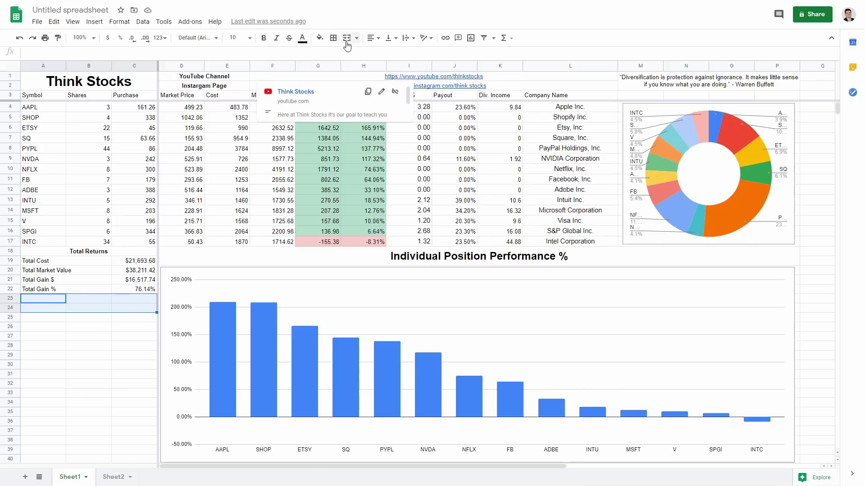
click(289, 92)
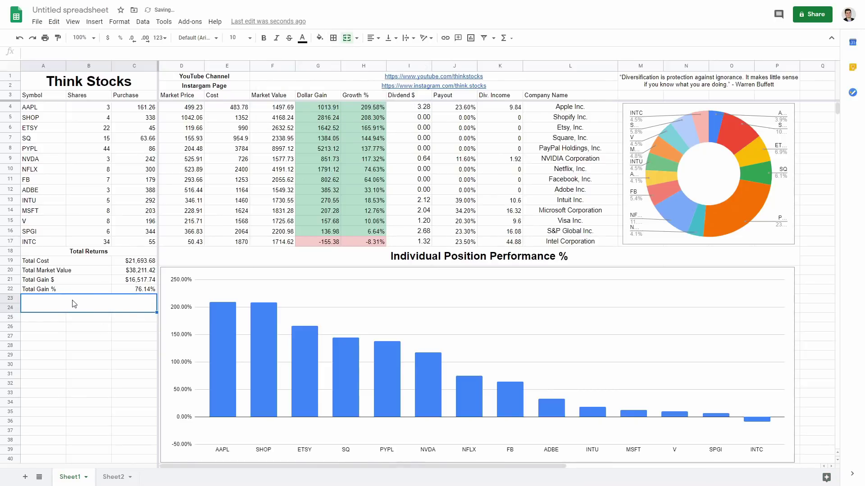
Enter the heading "My Investment Strategy" in the merged cell below Total Returns.
text(My )
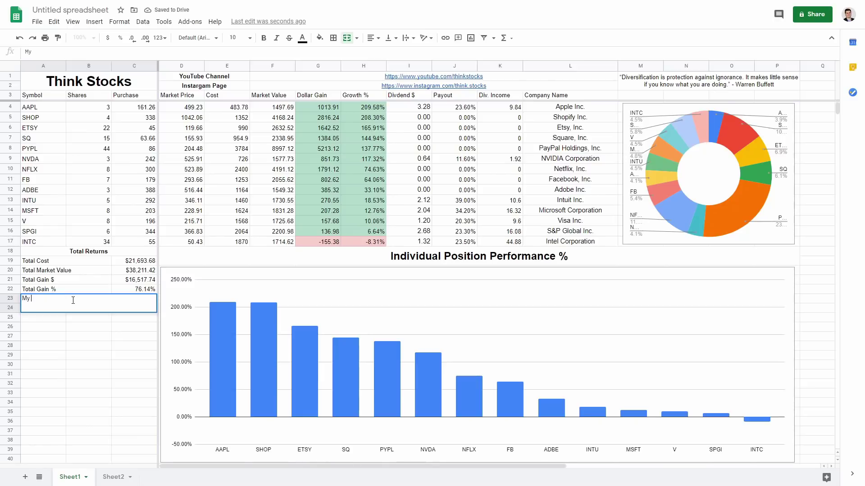
text(Investment Strategy)
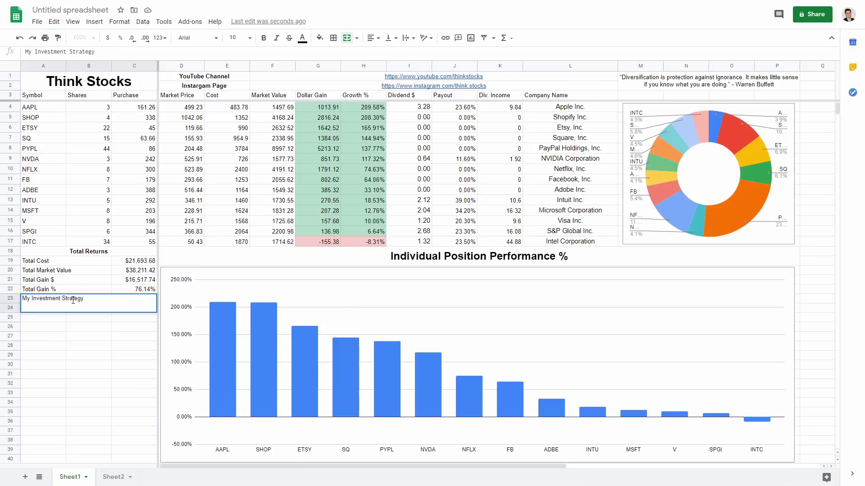
key(Return)
Centre the "My Investment Strategy" heading horizontally and vertically and set its font size to 18.
click(41, 307)
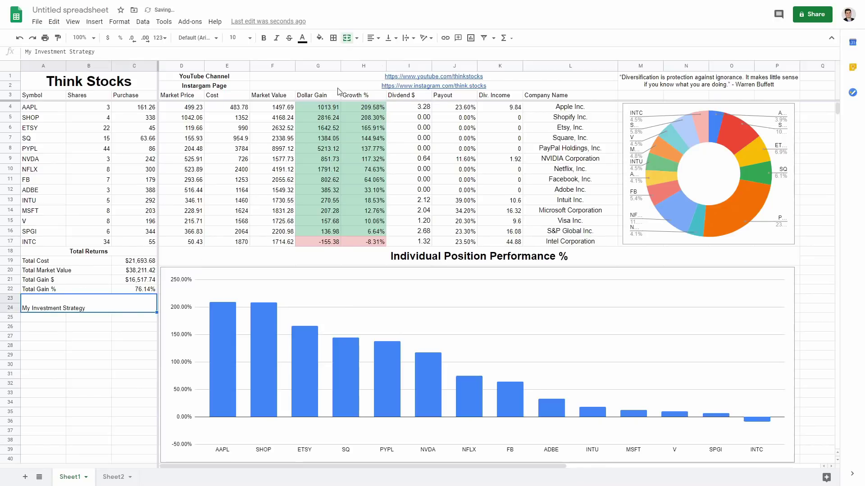
click(390, 38)
click(395, 54)
click(377, 40)
click(383, 53)
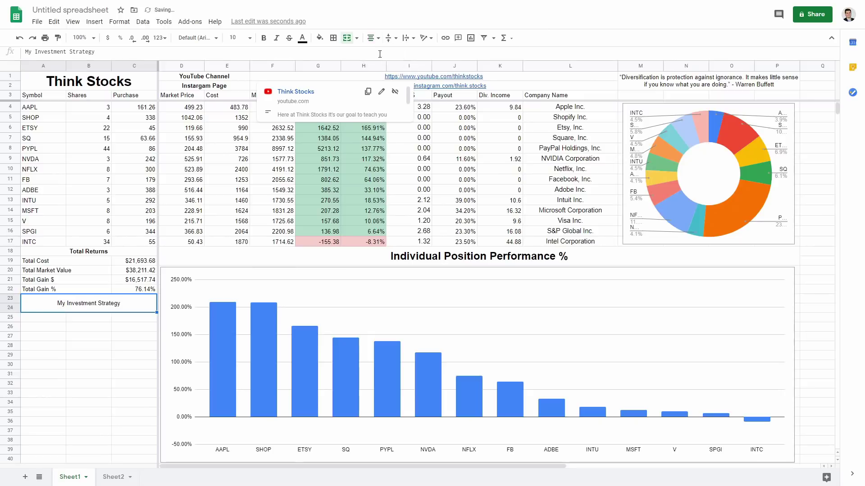
click(249, 38)
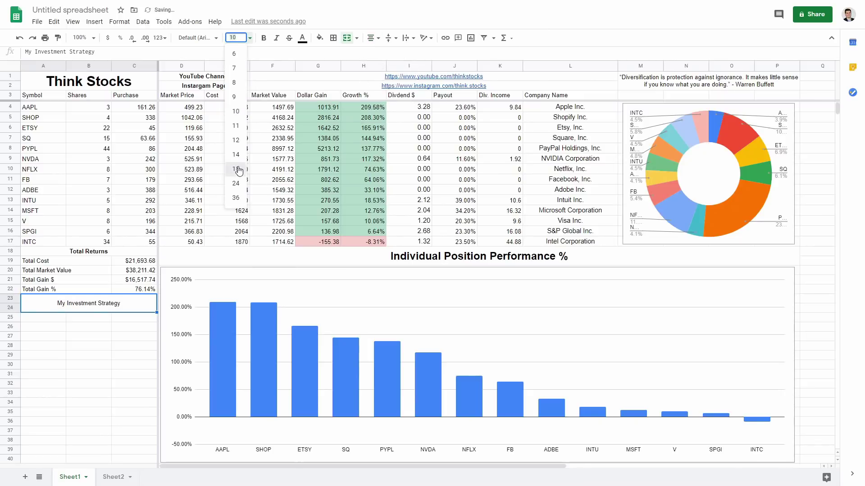
click(236, 169)
click(96, 345)
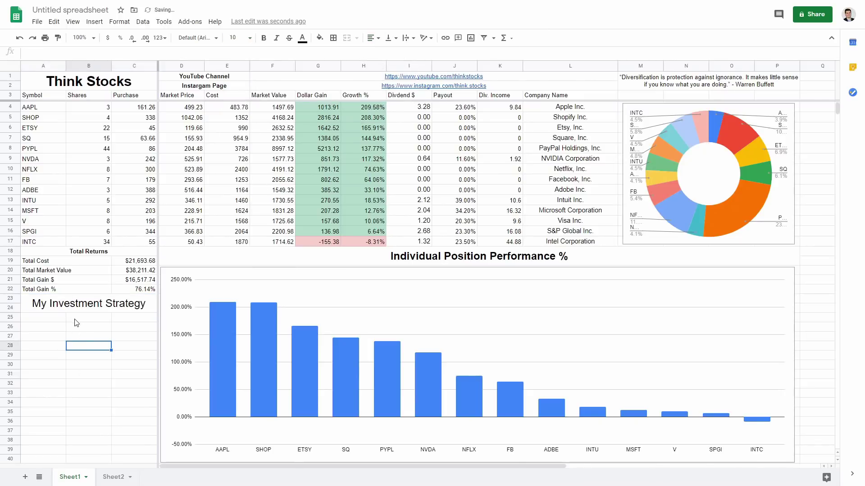
drag(48, 318, 123, 420)
click(128, 365)
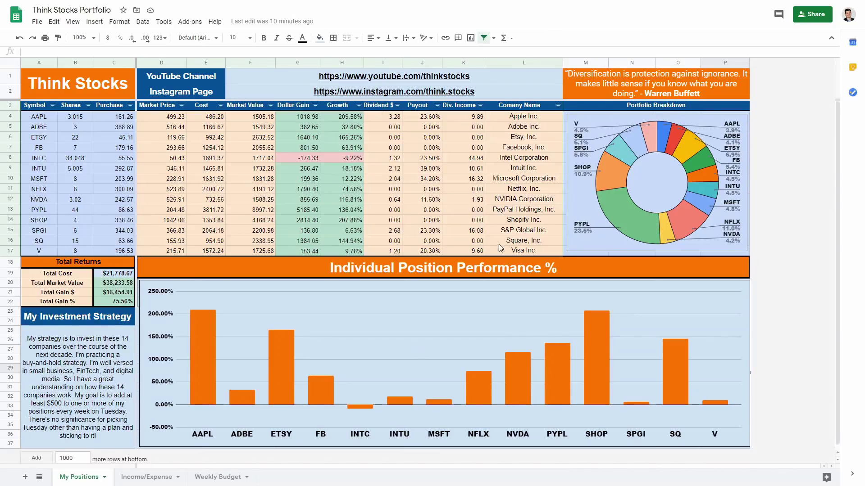
In the Think Stocks Portfolio spreadsheet, examine the column chart's style, series and axis settings and the pie chart's customization options.
click(319, 332)
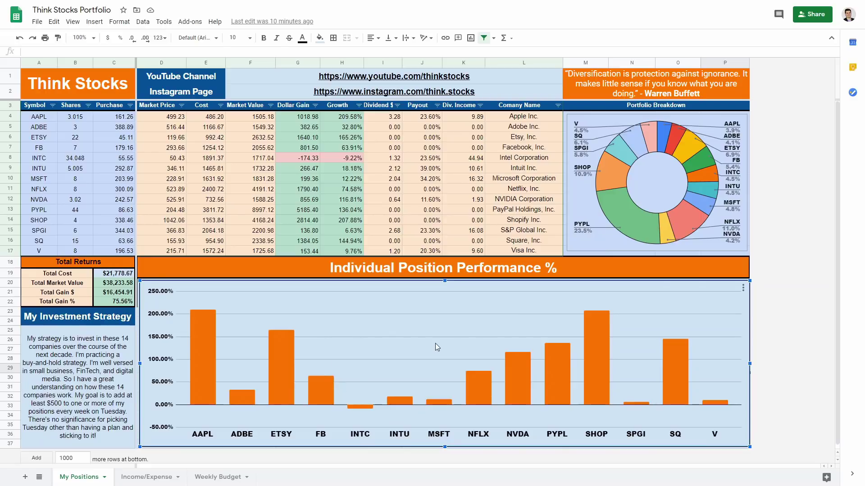
double_click(385, 328)
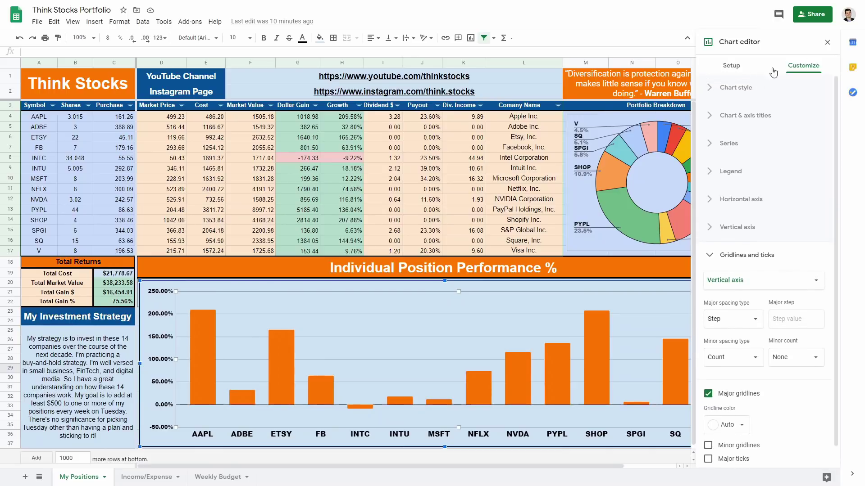
click(710, 90)
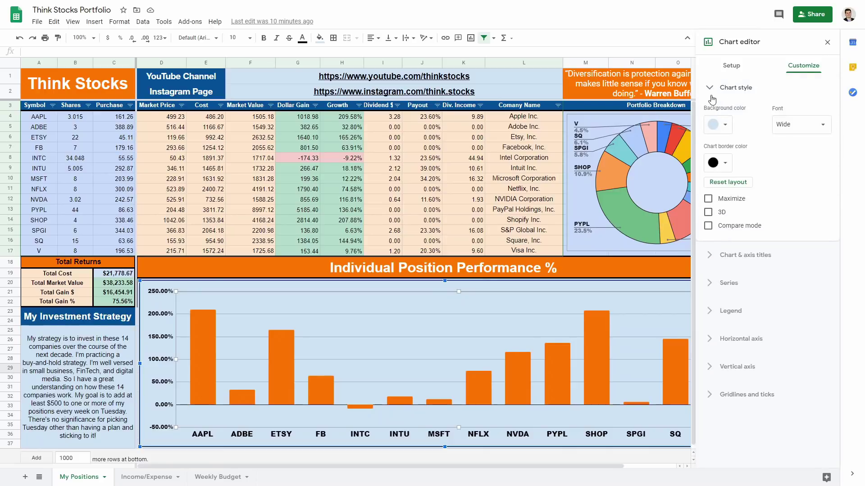
click(733, 87)
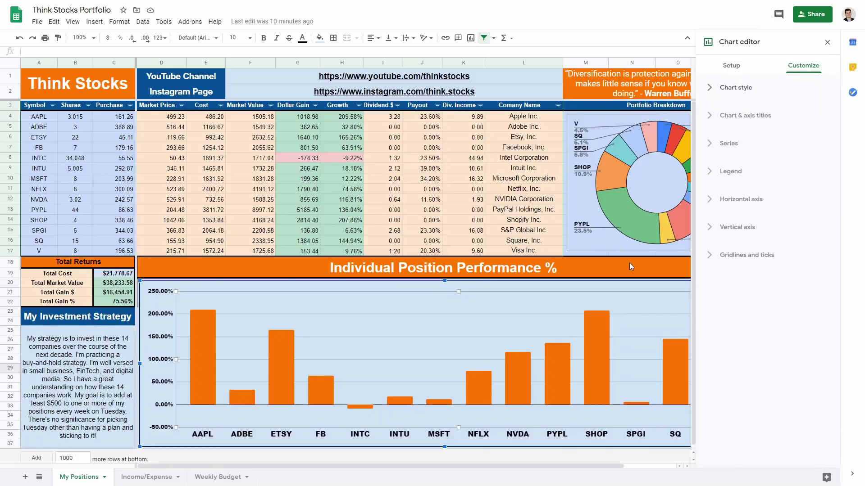
click(566, 382)
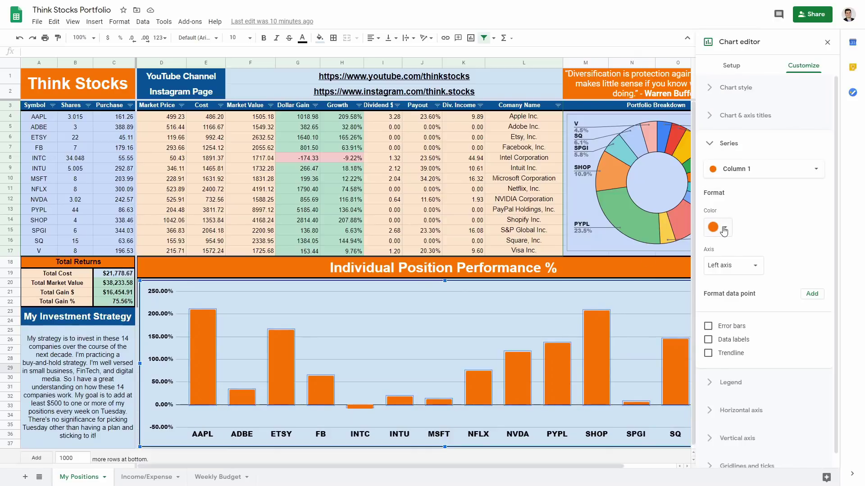
click(634, 437)
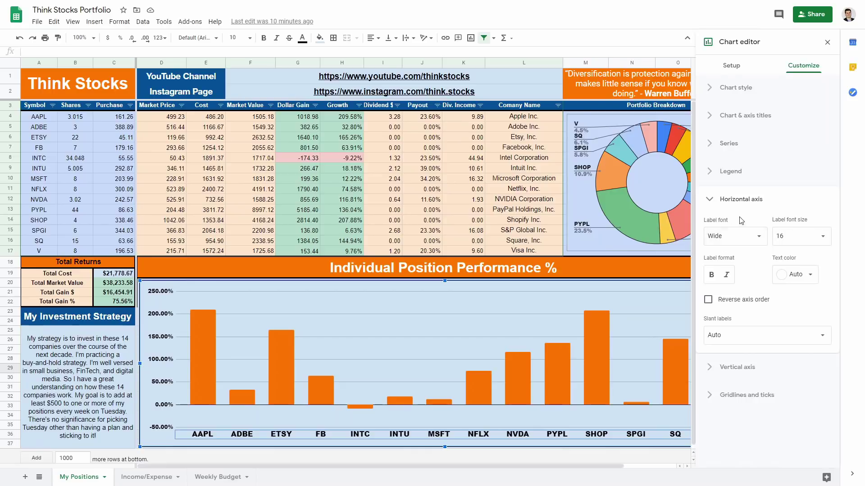
click(630, 219)
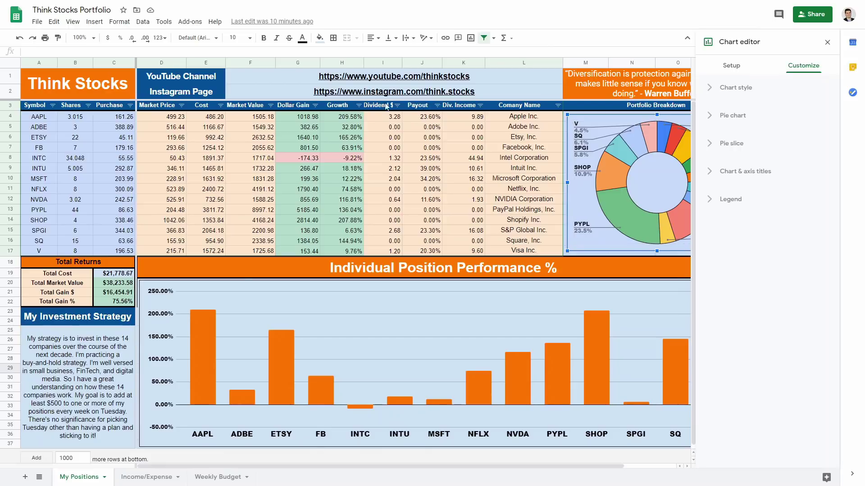
click(827, 42)
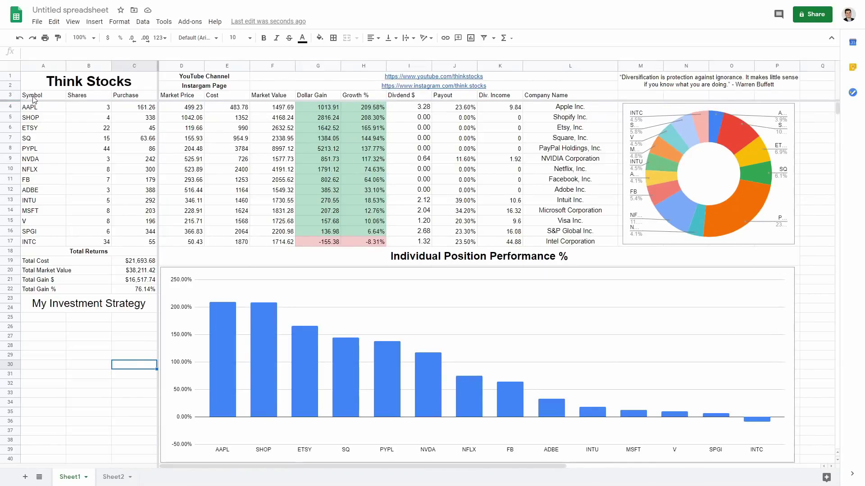
Create a filter over the holdings table from the Symbol header to the last Company Name row, A3:L17.
drag(35, 96, 564, 243)
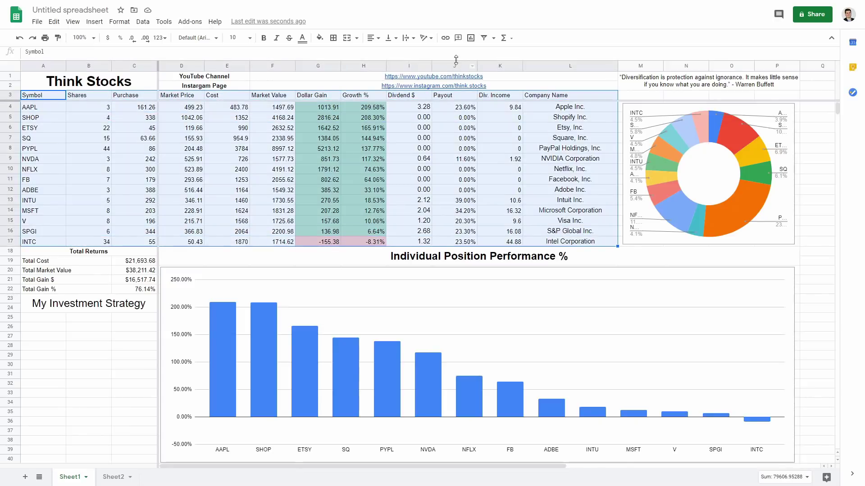
click(484, 38)
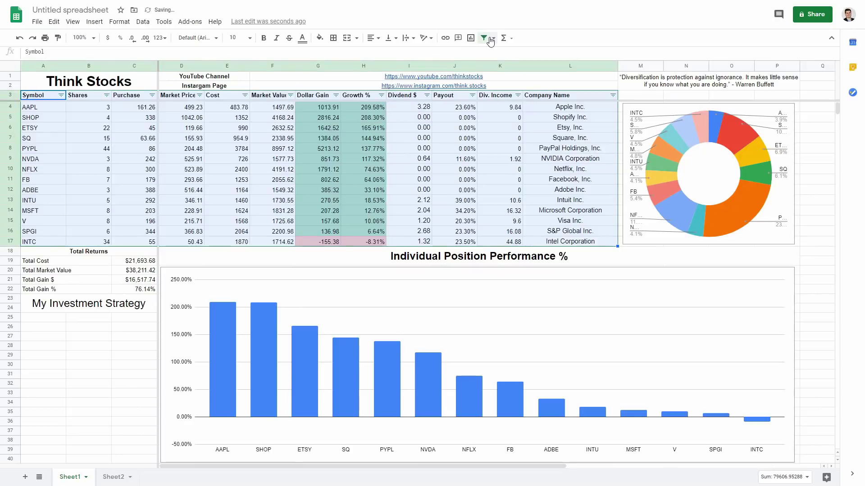
click(433, 198)
click(334, 138)
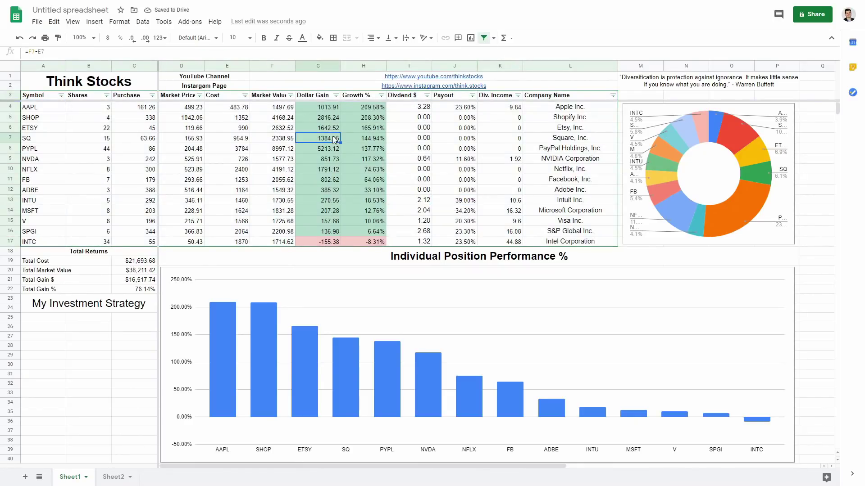
Sort the holdings by Dollar Gain in ascending order and then in descending order.
click(335, 95)
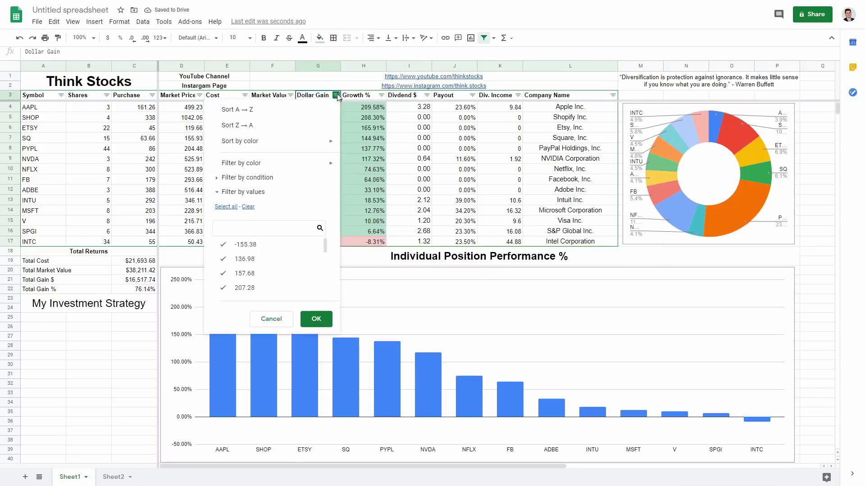
click(295, 111)
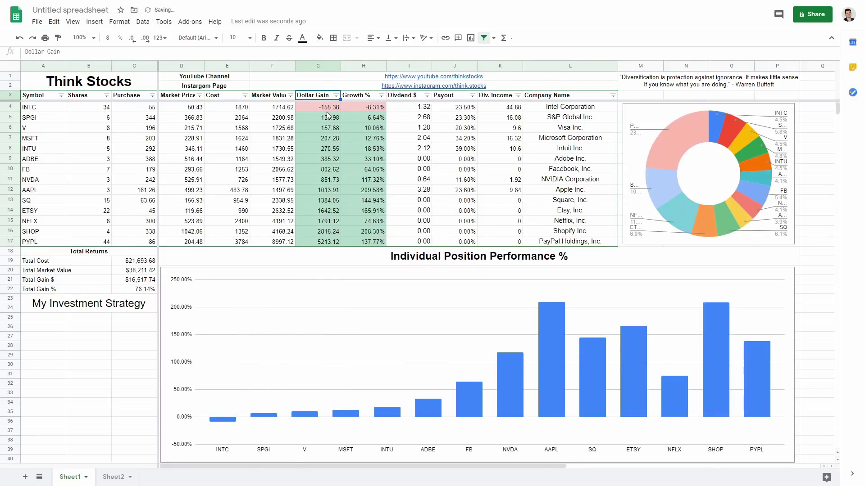
click(335, 96)
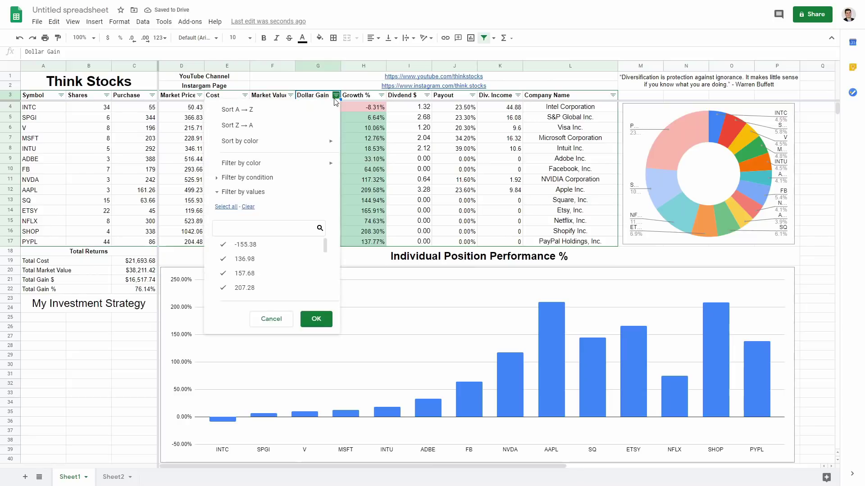
click(289, 126)
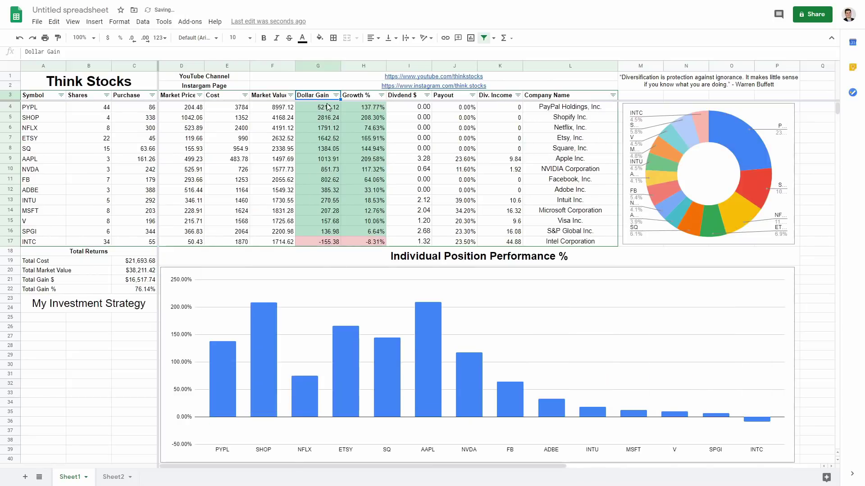
Sort the holdings Z to A by Growth %, then Z to A by Market Value.
click(381, 95)
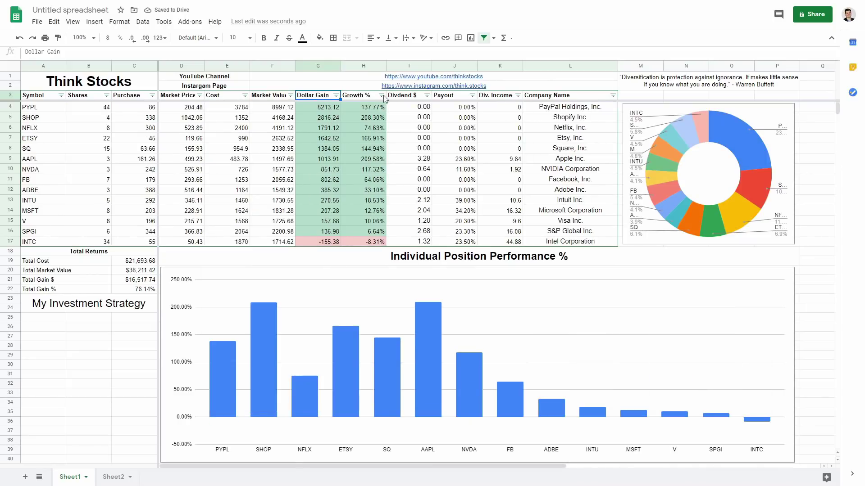
click(351, 125)
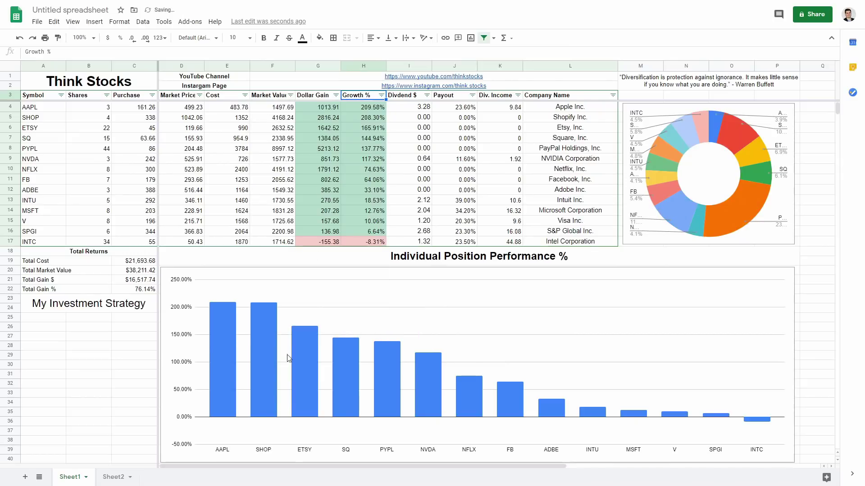
click(291, 95)
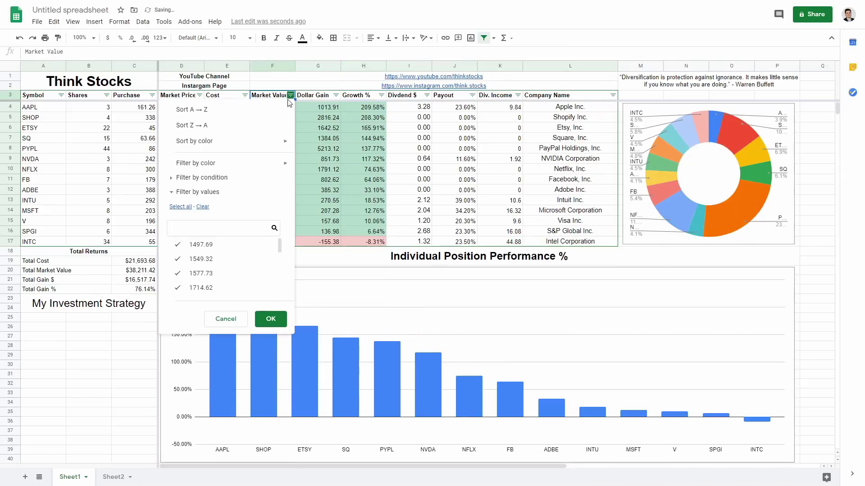
click(260, 126)
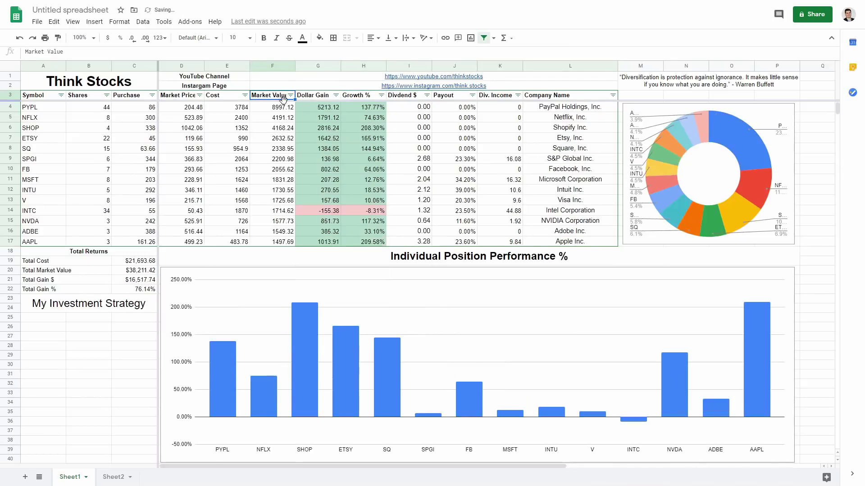
Sort the holdings A to Z by Market Price.
click(199, 95)
click(115, 110)
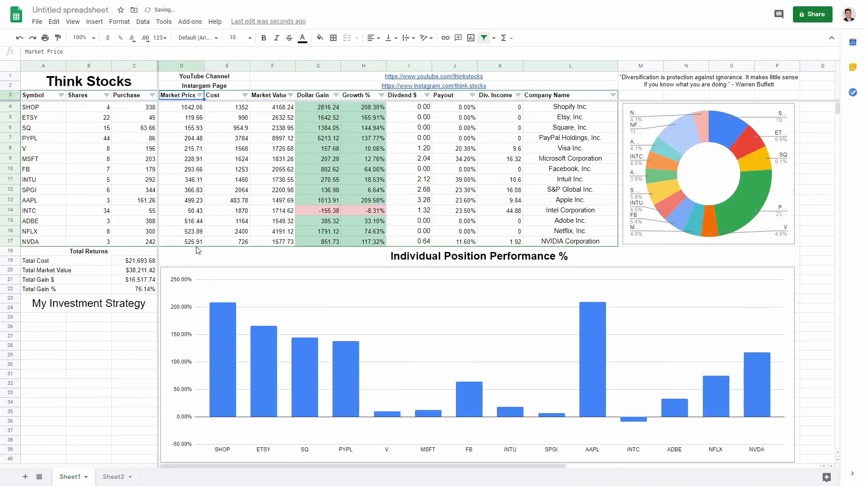
Sort the holdings A to Z by Shares, and re-sort them A to Z by Symbol.
click(107, 96)
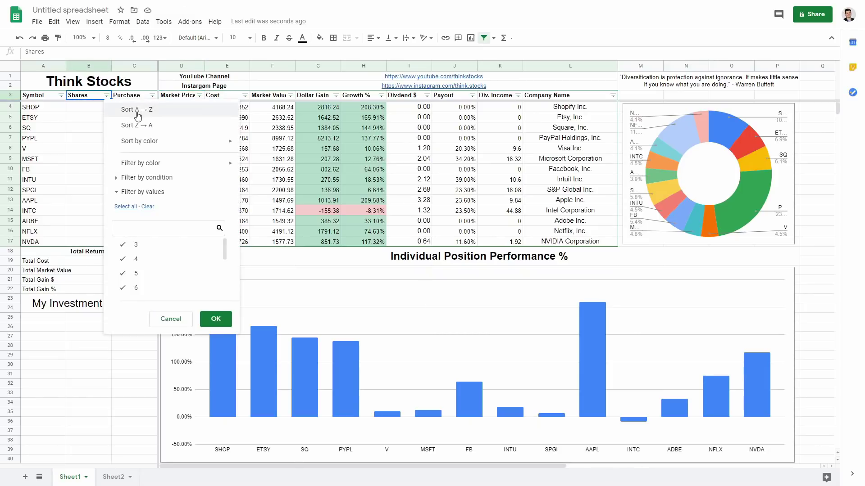
click(135, 113)
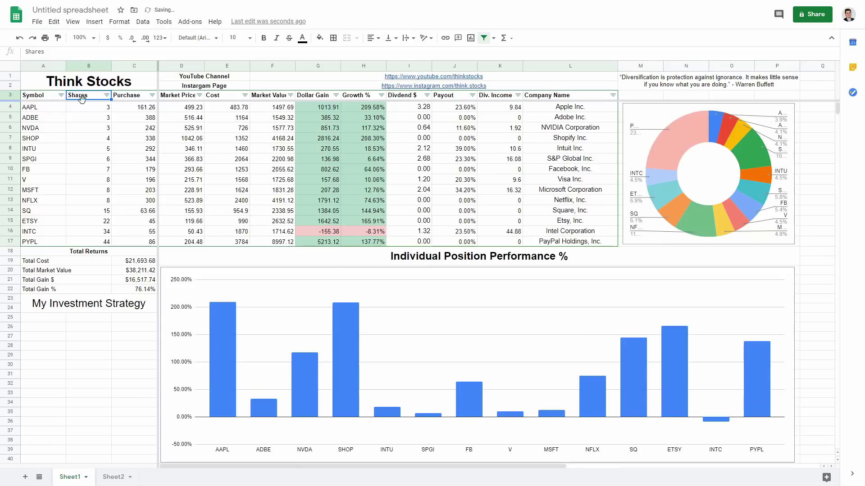
click(61, 96)
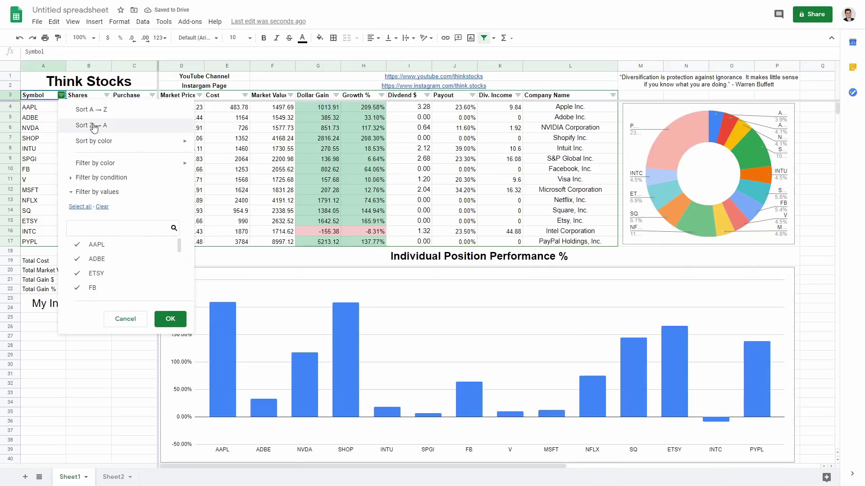
click(92, 110)
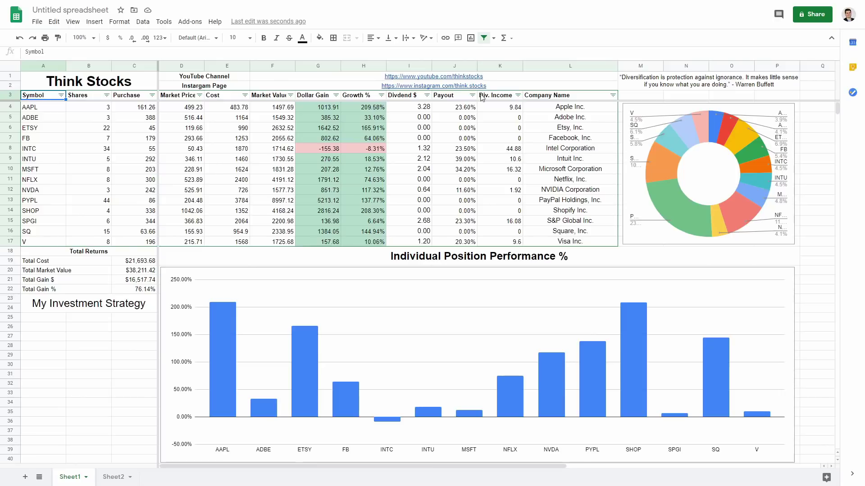
Sort the holdings Z to A by Div. Income and inspect the income values in K11:K17.
click(512, 98)
click(518, 95)
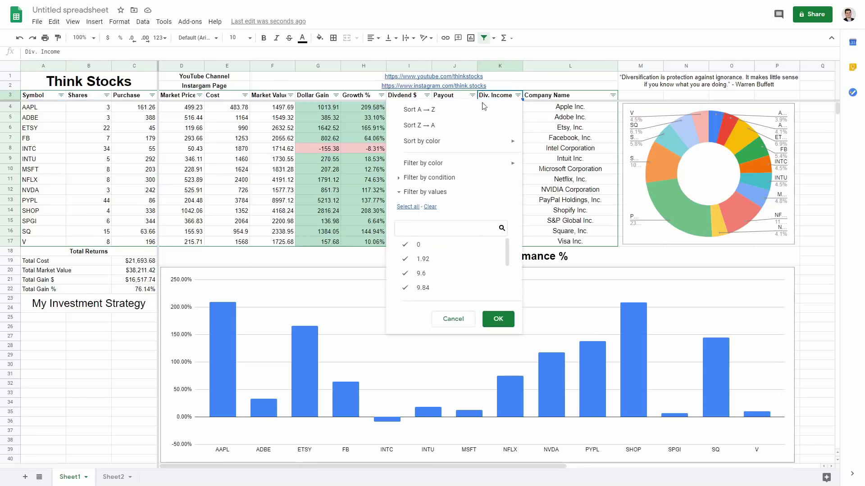
click(448, 125)
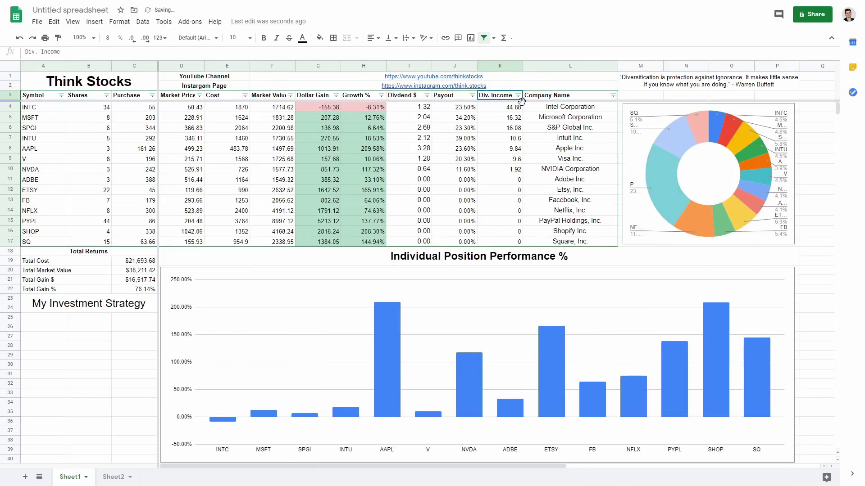
drag(514, 111, 508, 246)
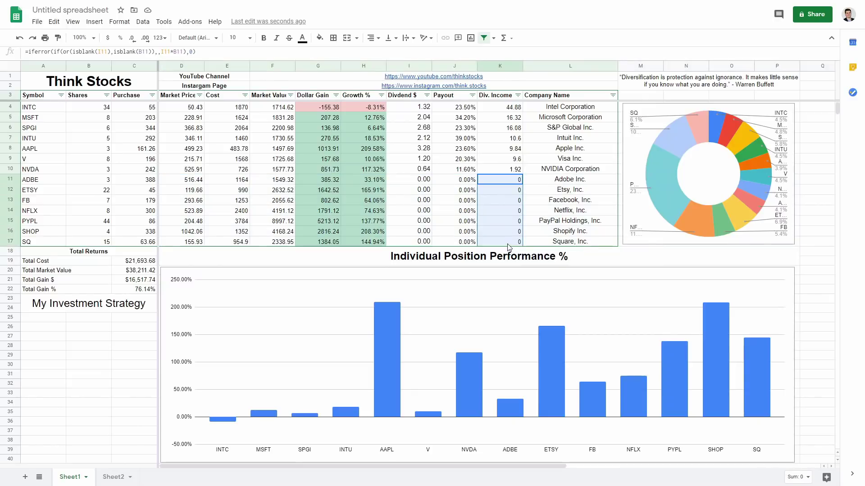
click(506, 220)
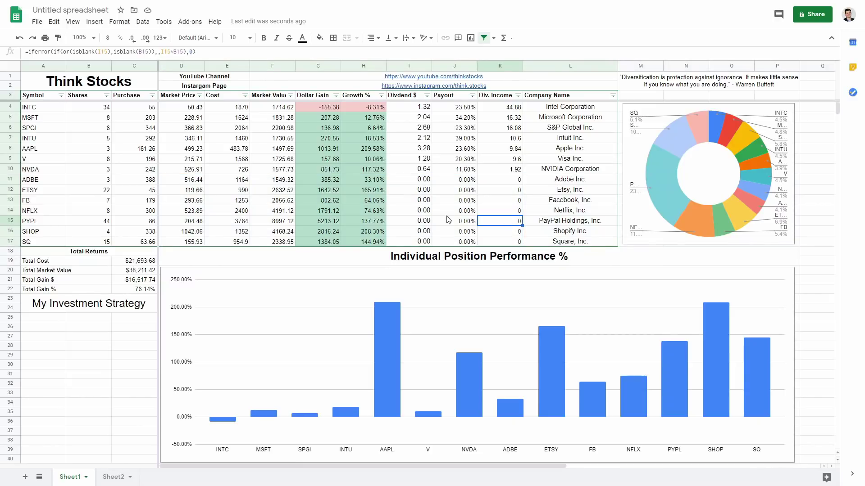
Sort the holdings Z to A by Dollar Gain, and re-sort them Z to A by Market Value, checking the order of the values.
click(336, 95)
click(306, 125)
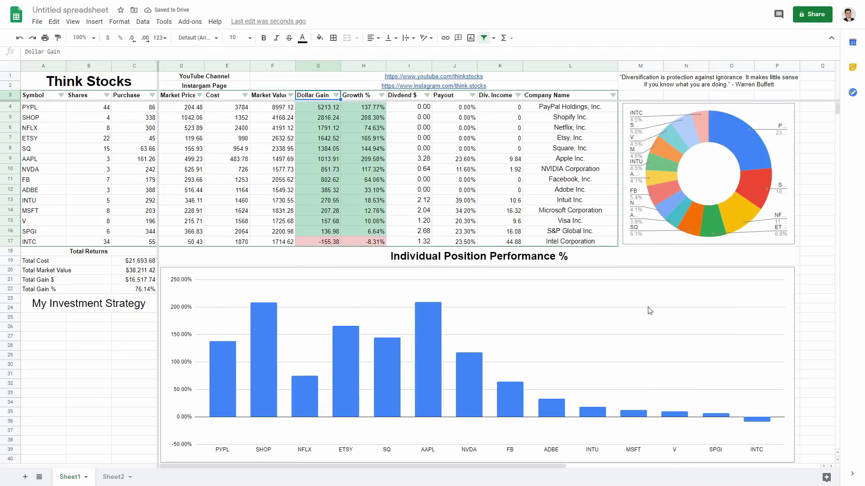
click(290, 95)
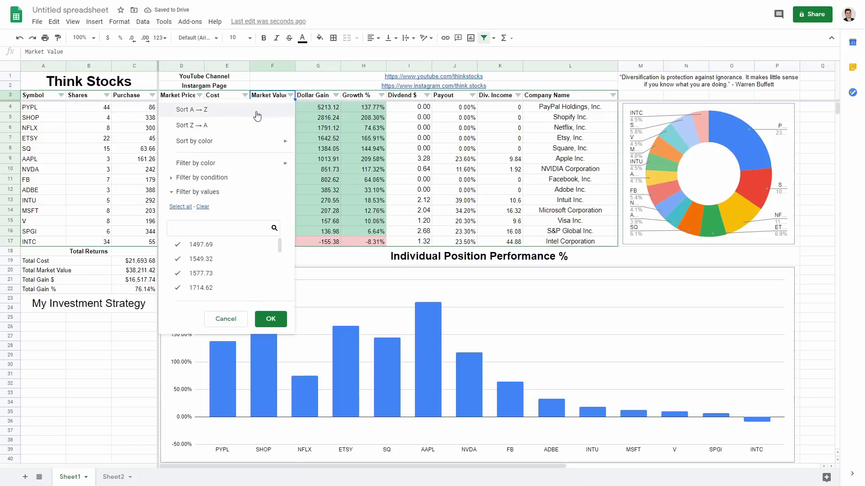
click(243, 128)
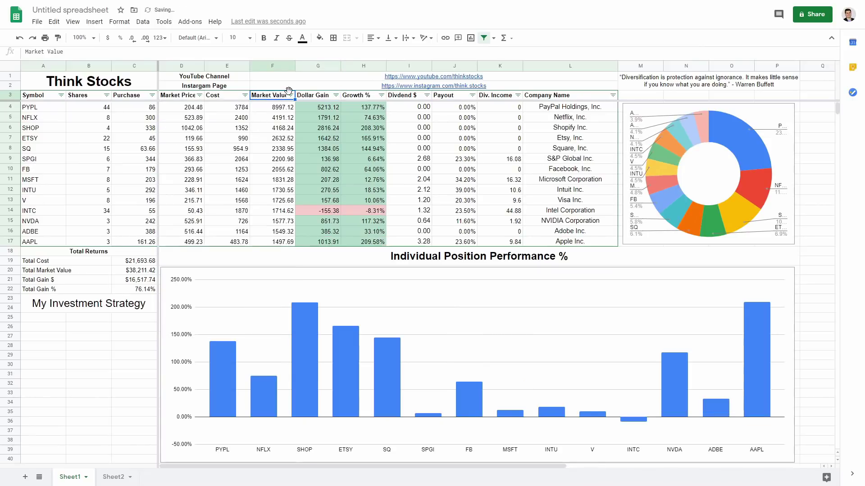
click(283, 110)
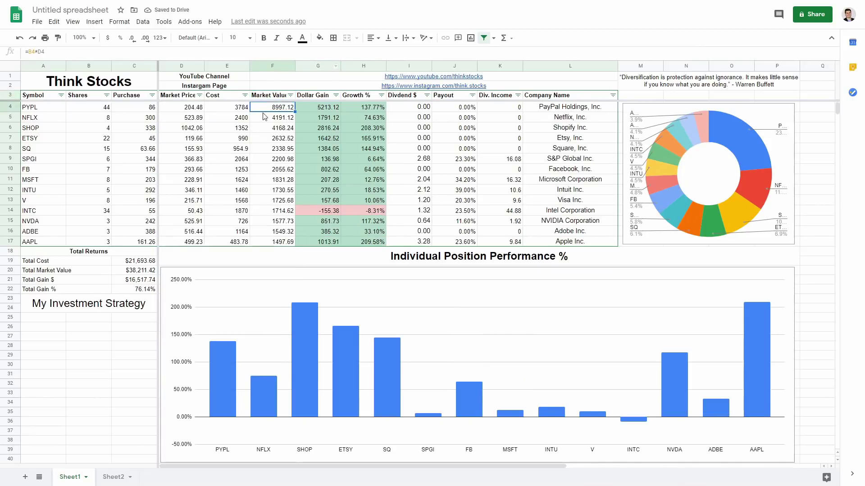
click(280, 242)
click(271, 233)
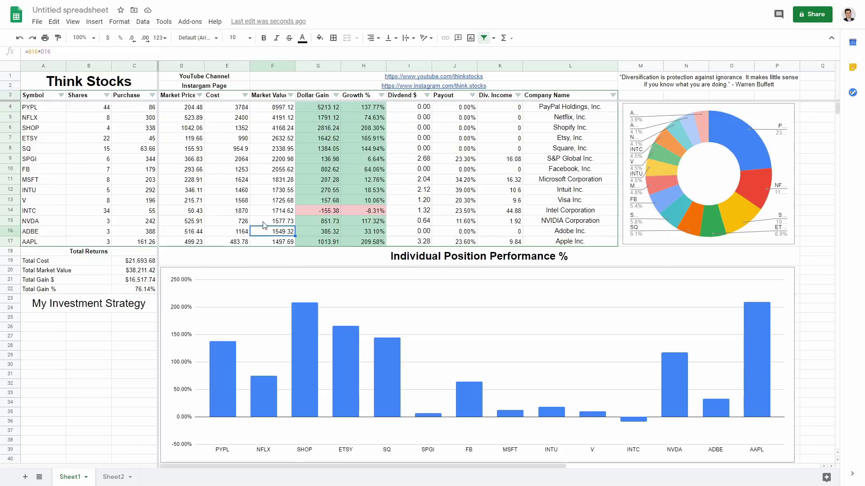
click(270, 211)
click(279, 107)
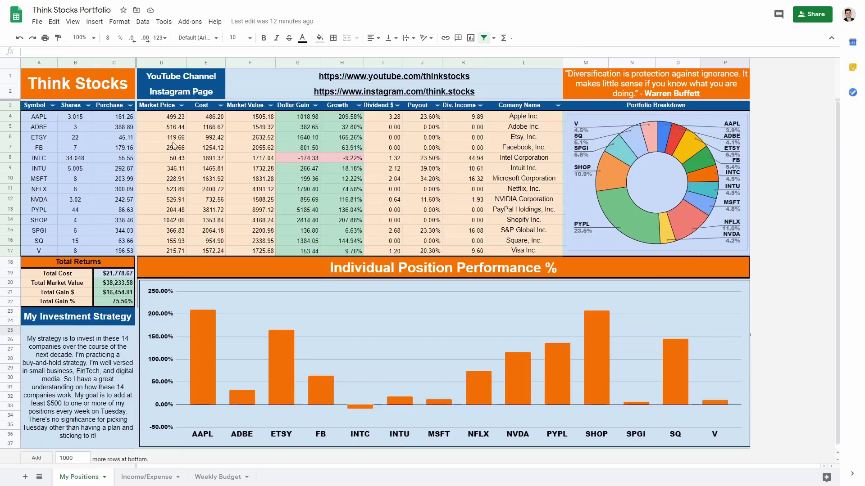
drag(401, 169, 540, 220)
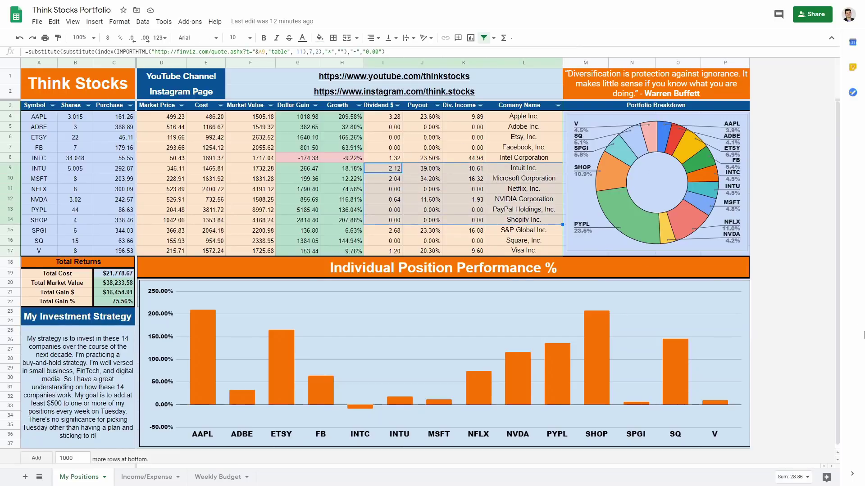
click(786, 299)
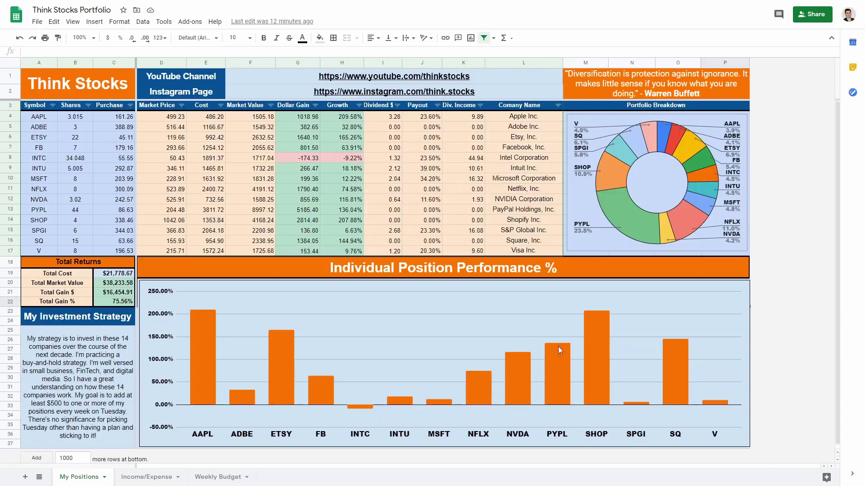
scroll(771, 439, down, 1)
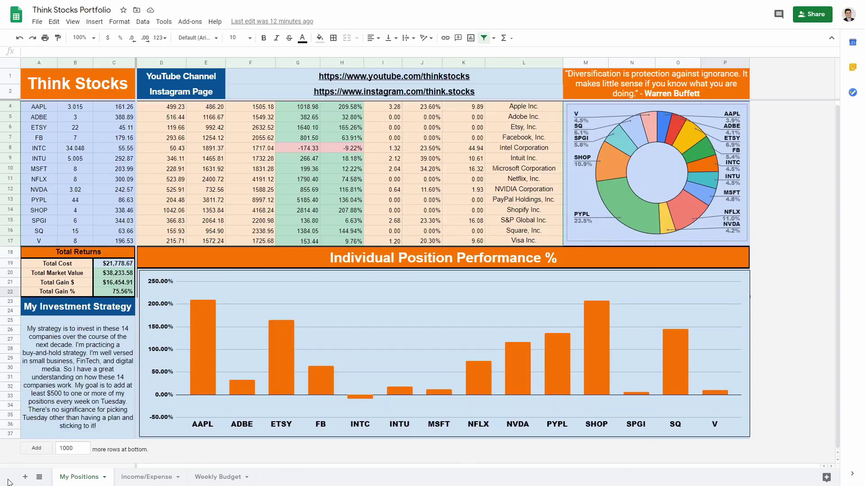
scroll(30, 417, up, 1)
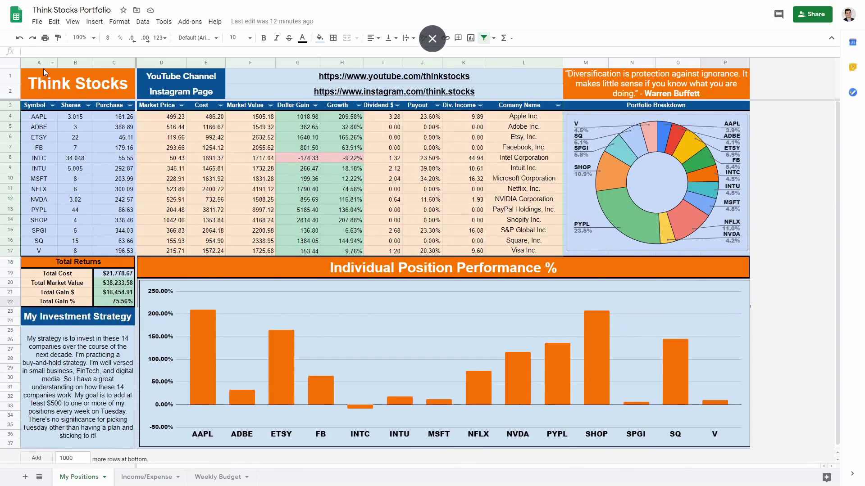
mouse_move(352, 77)
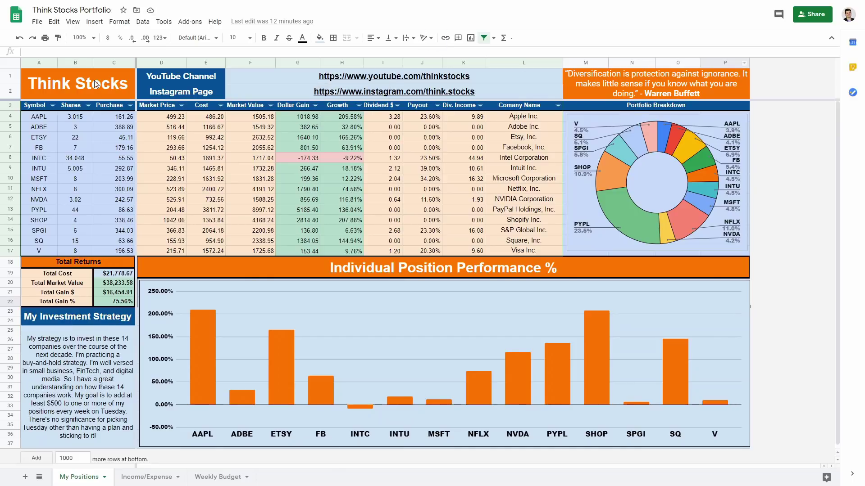
right_click(95, 372)
click(822, 279)
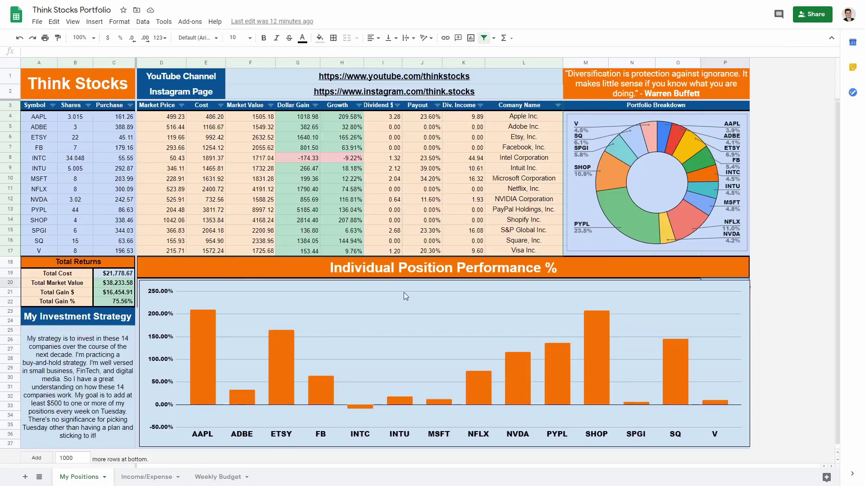